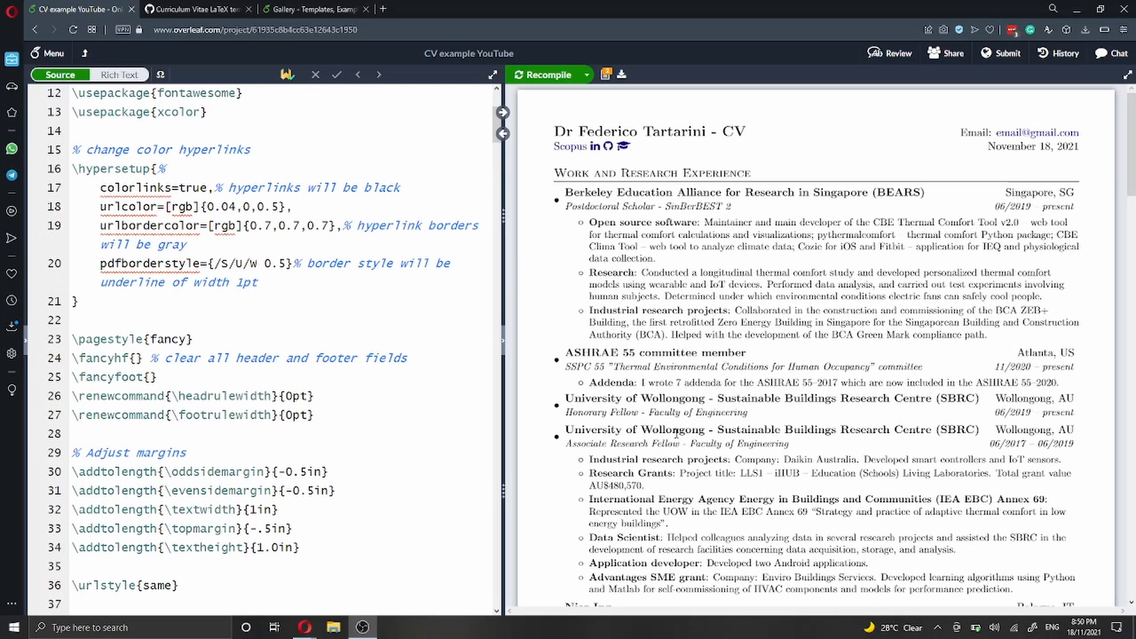
Step: Highlight the Work and Research Experience heading in the CV preview and check the LinkedIn link in its header
click(195, 9)
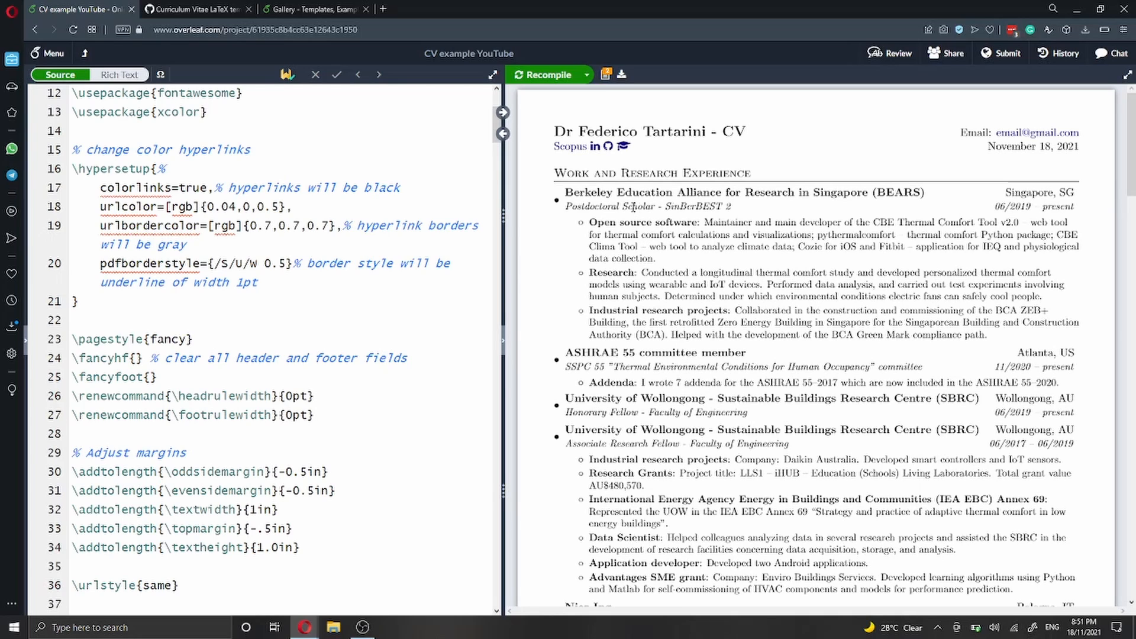
drag(557, 171, 753, 172)
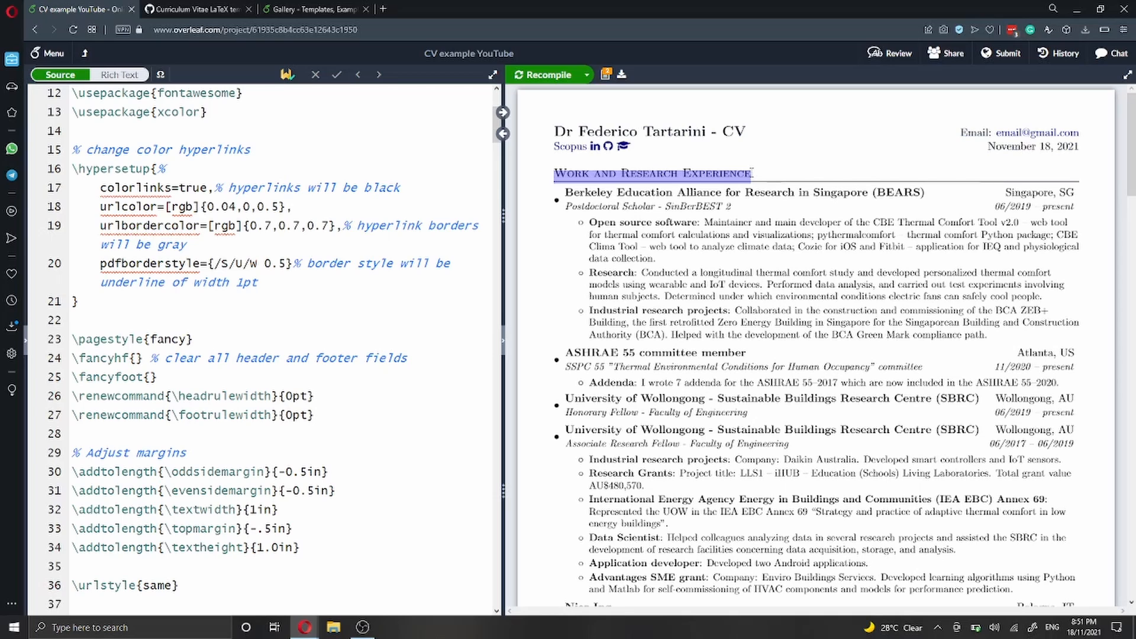
click(596, 148)
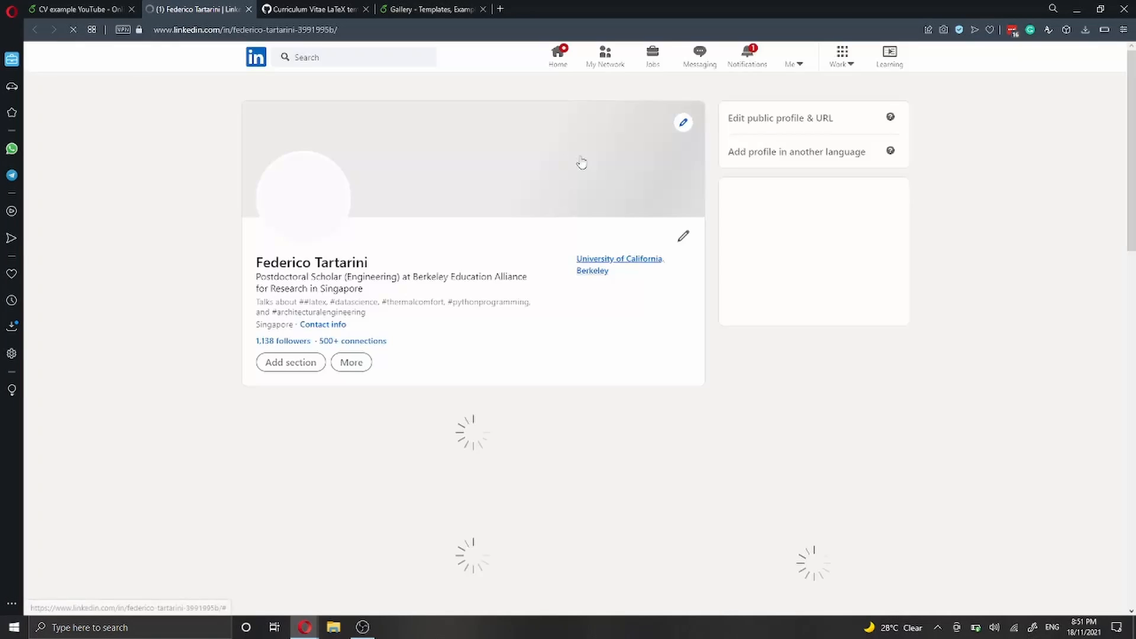
click(102, 7)
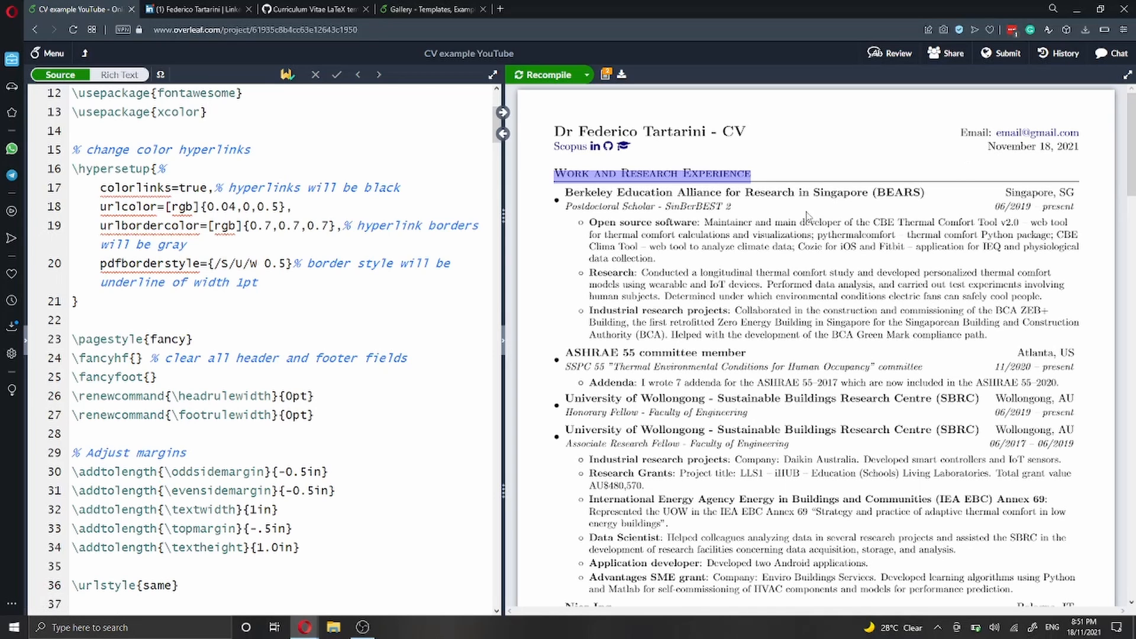
Step: Look through the CV preview's sections, from teaching experience and education to publications, conferences, awards, skills and references
scroll(806, 212, down, 1)
scroll(806, 212, down, 5)
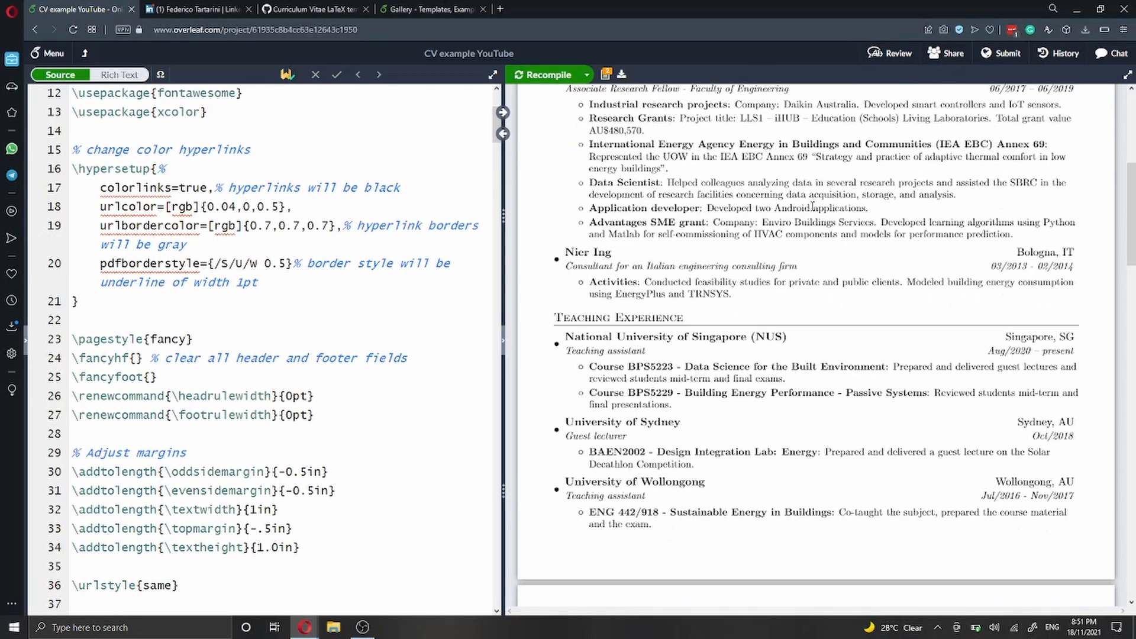
scroll(813, 205, down, 2)
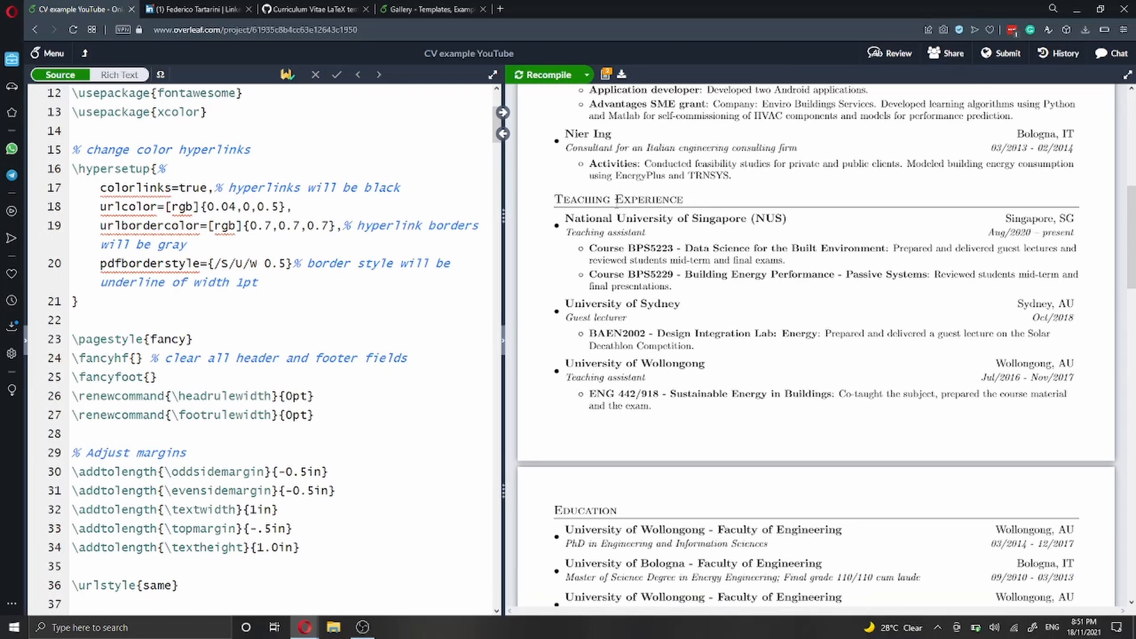
scroll(562, 198, down, 2)
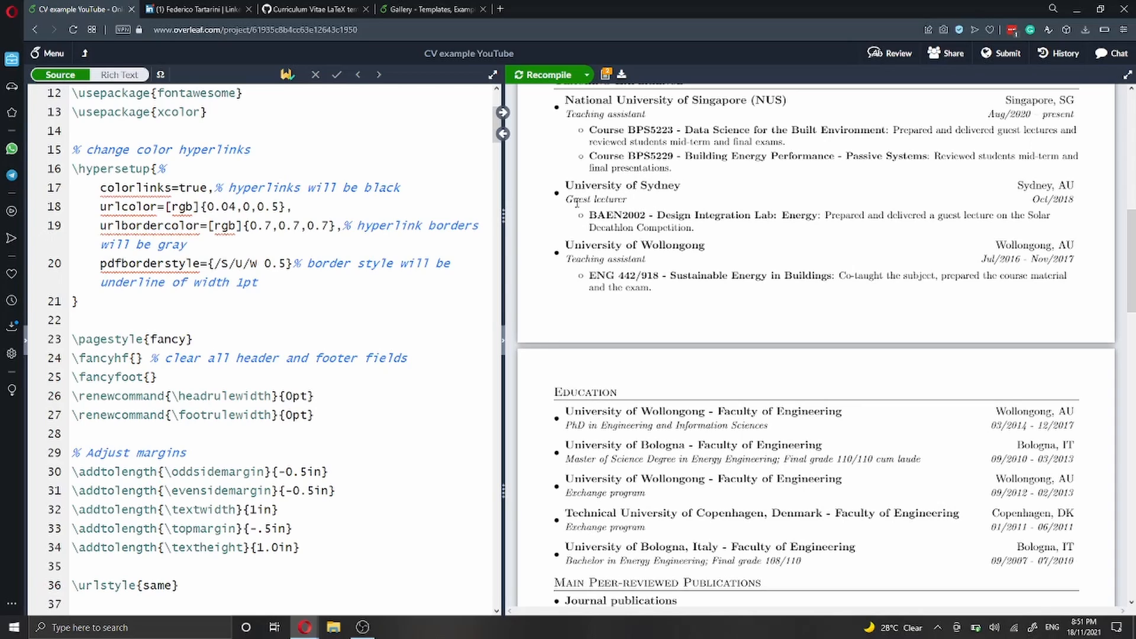
scroll(592, 198, down, 6)
scroll(582, 196, up, 6)
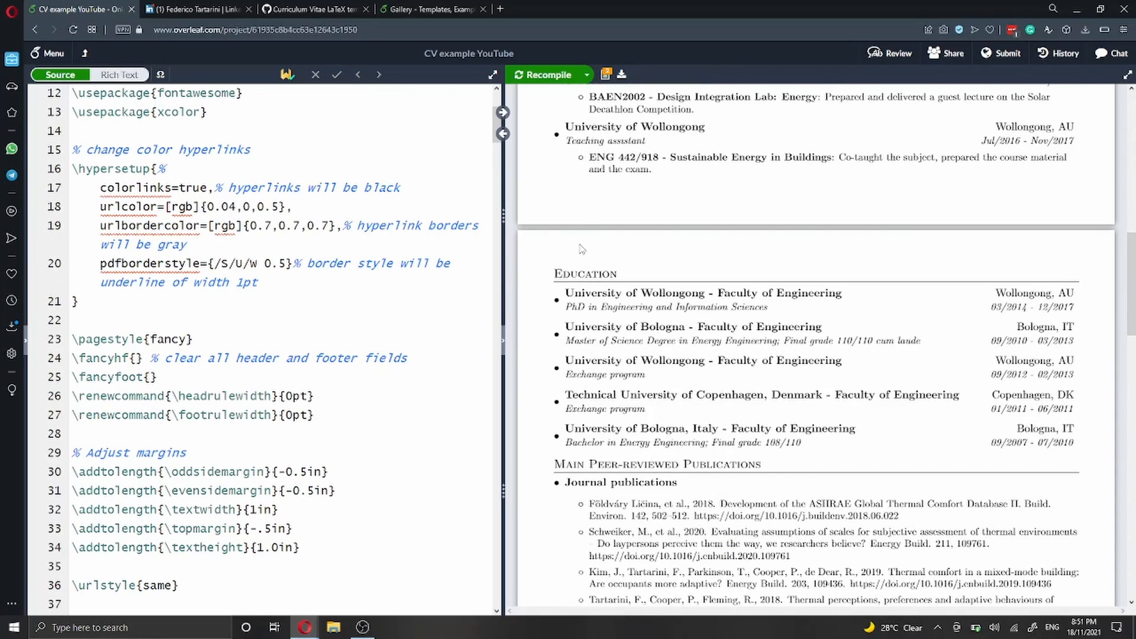
scroll(582, 245, down, 8)
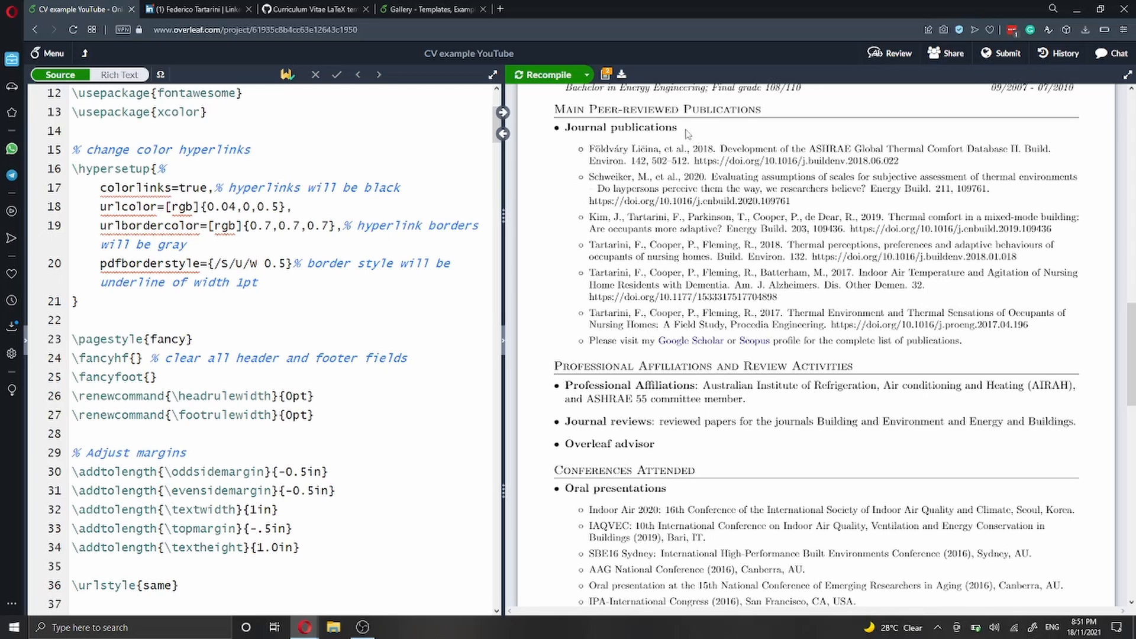
scroll(689, 133, down, 6)
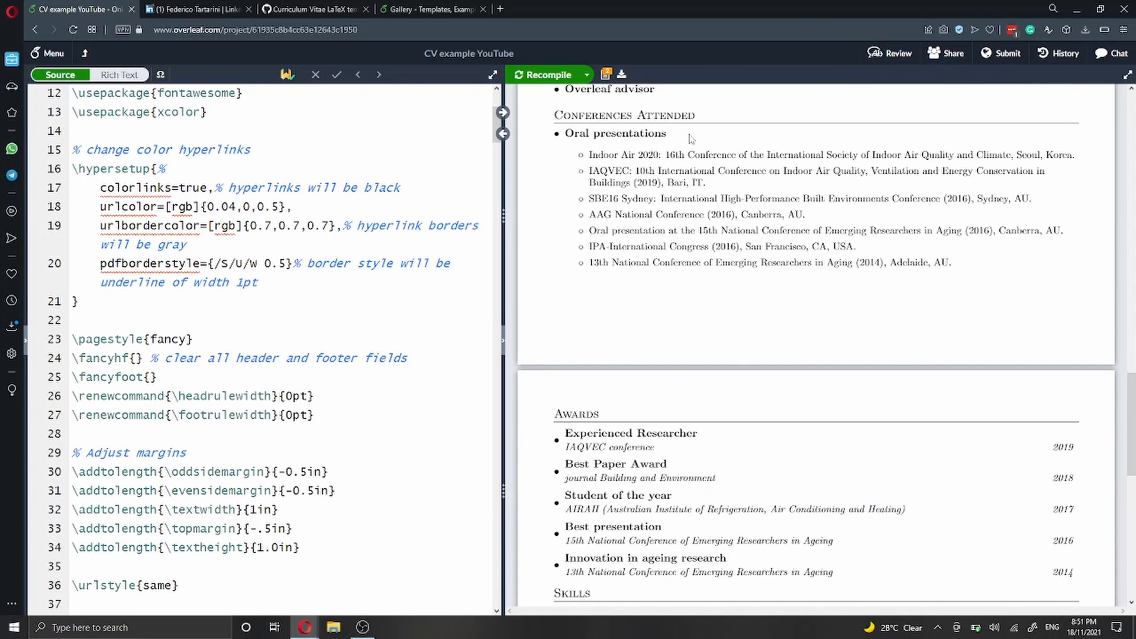
scroll(691, 140, down, 4)
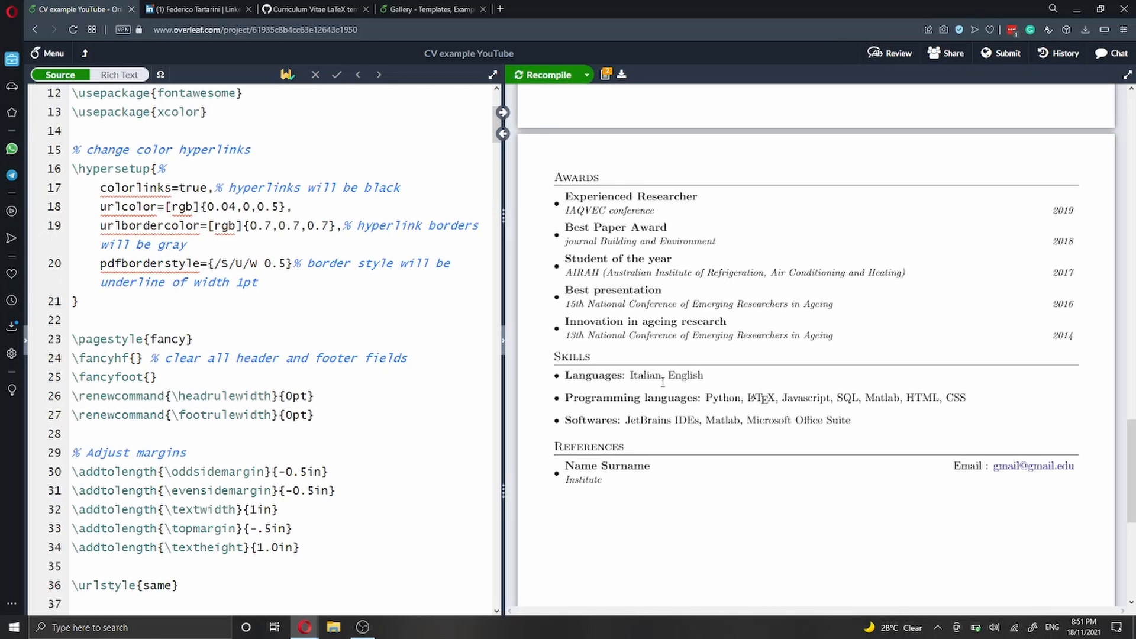
scroll(663, 382, up, 4)
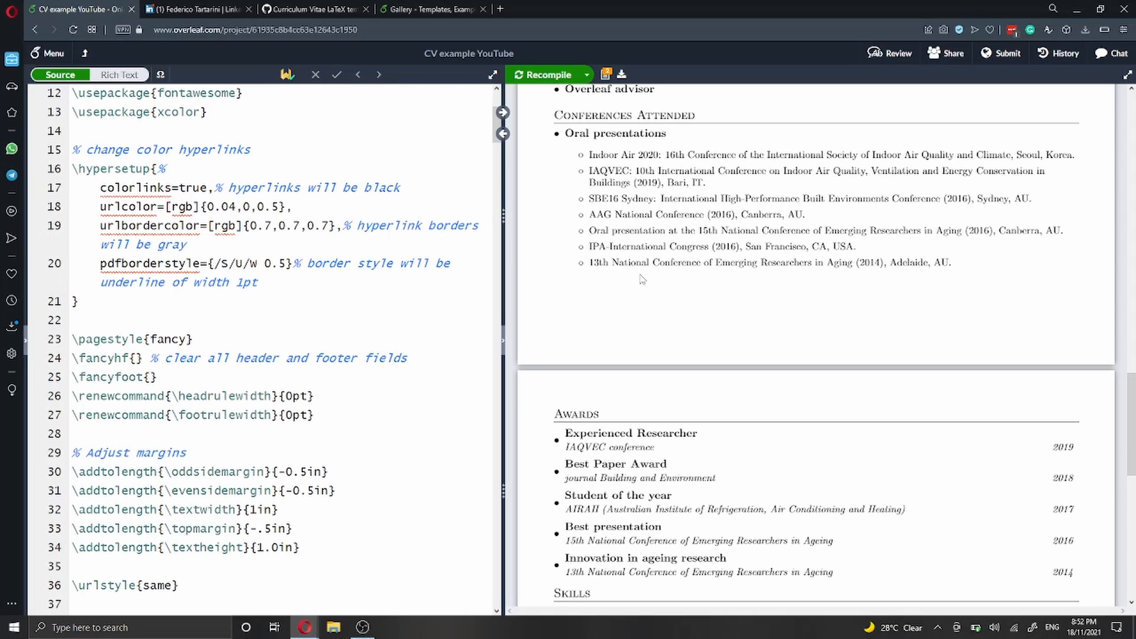
Step: Browse the first page of the Résumé / CV templates in the Overleaf gallery
click(398, 14)
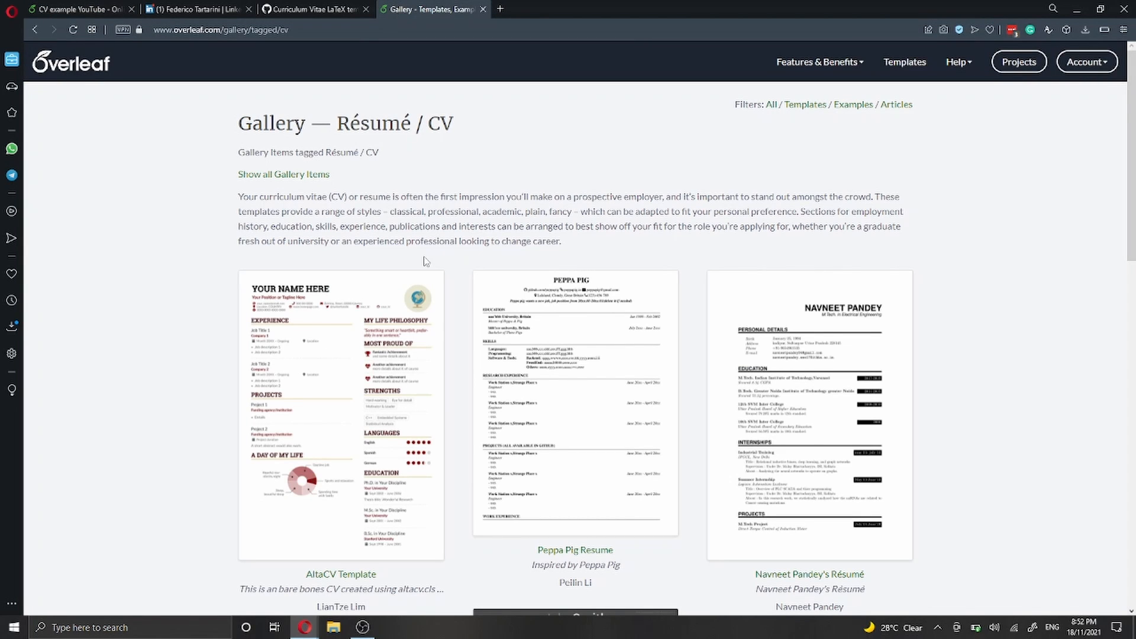
scroll(444, 334, down, 2)
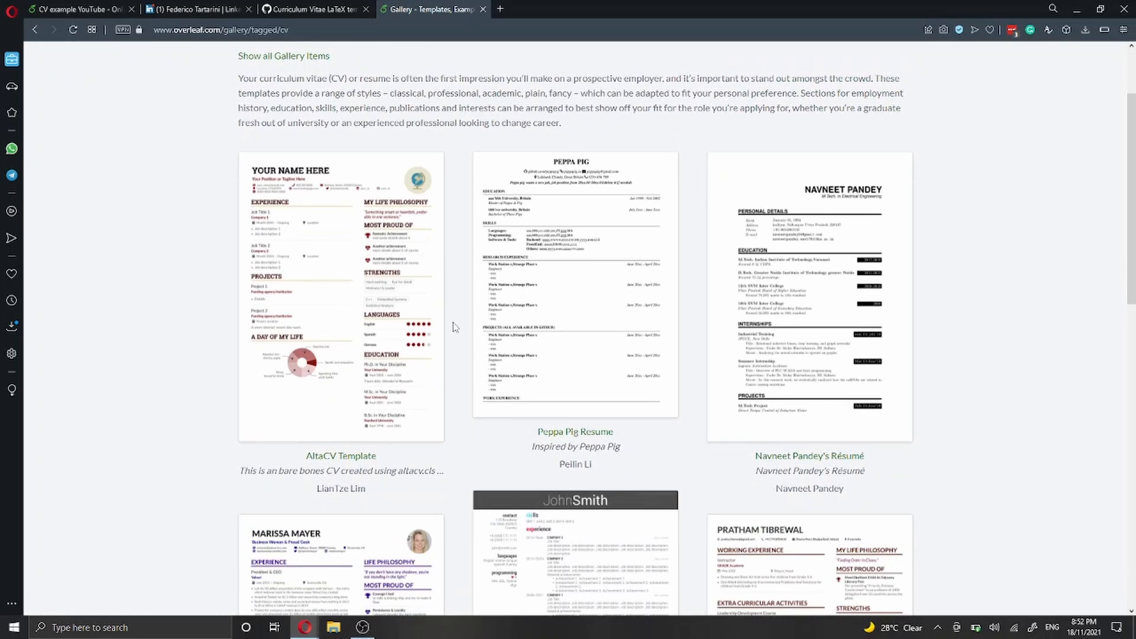
scroll(456, 325, down, 6)
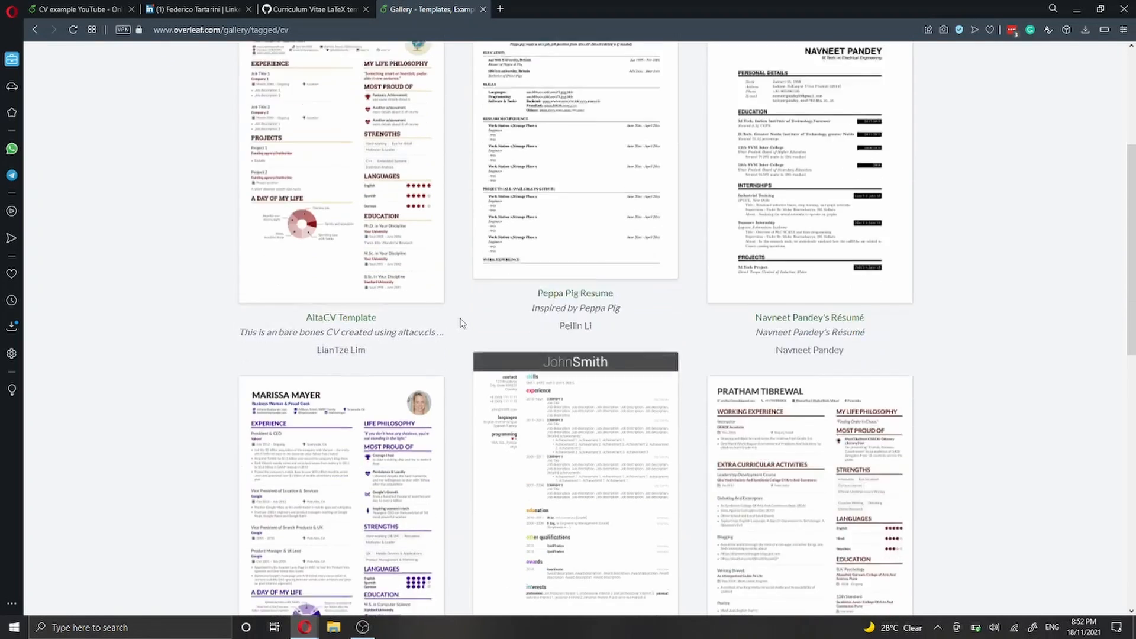
scroll(463, 322, down, 6)
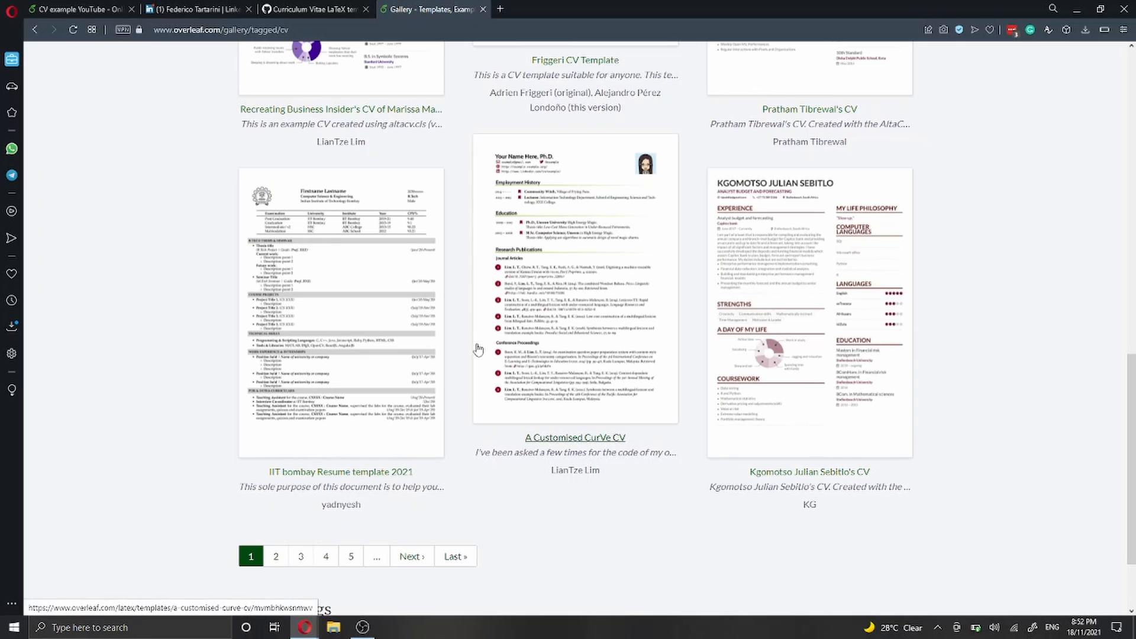
Step: Browse page 2 of the Résumé / CV templates and show all gallery items to view the popular tags
click(280, 565)
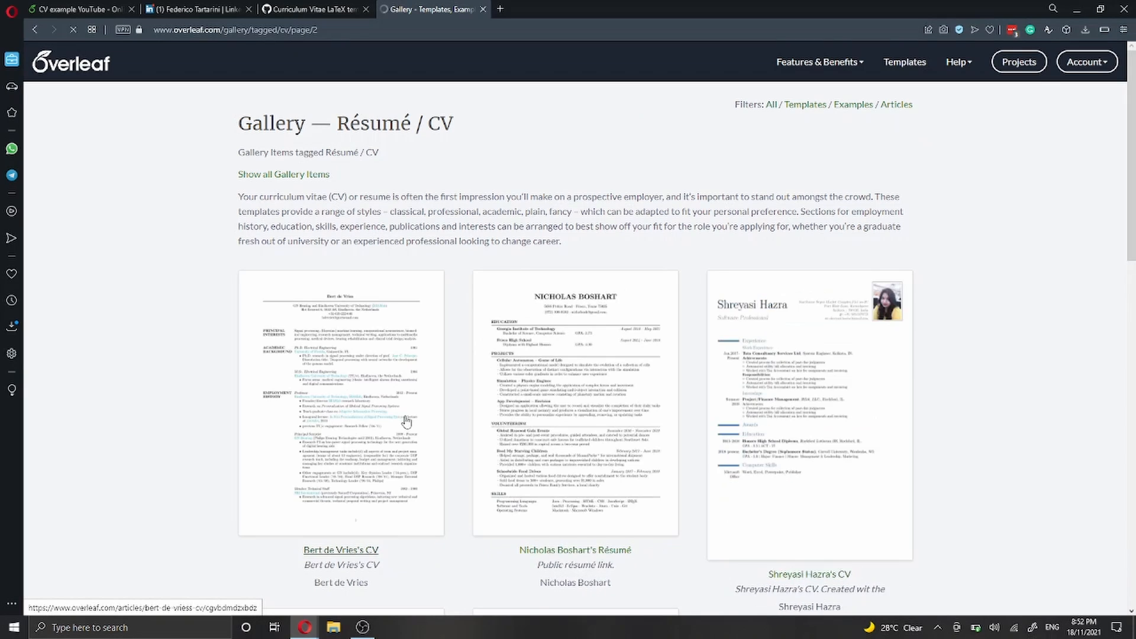
scroll(407, 421, down, 2)
scroll(407, 421, down, 6)
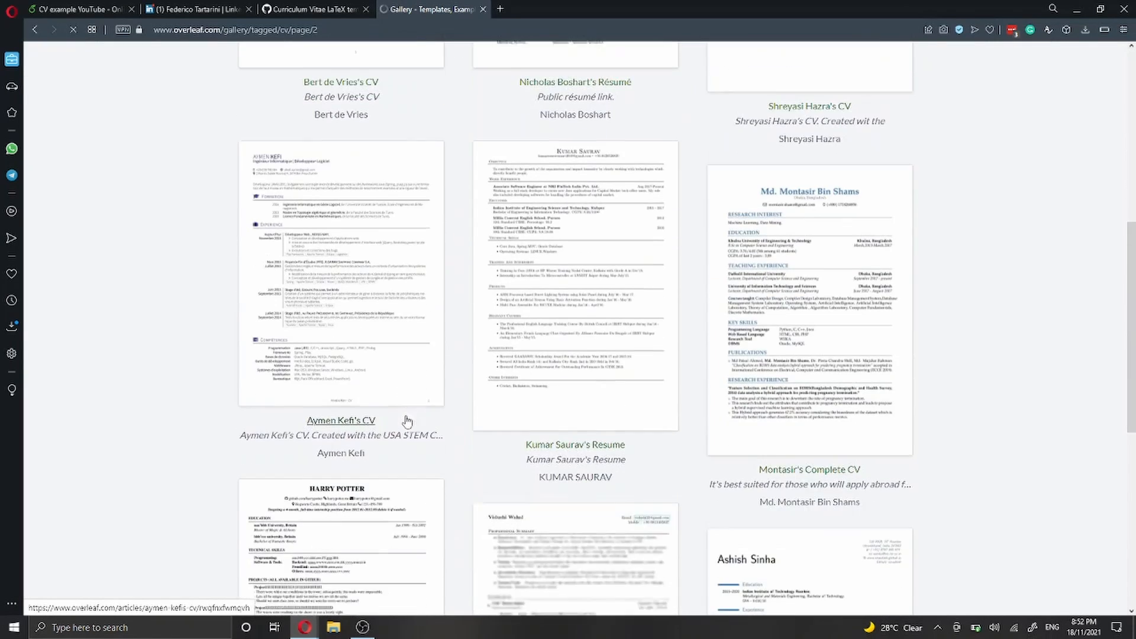
scroll(407, 422, down, 6)
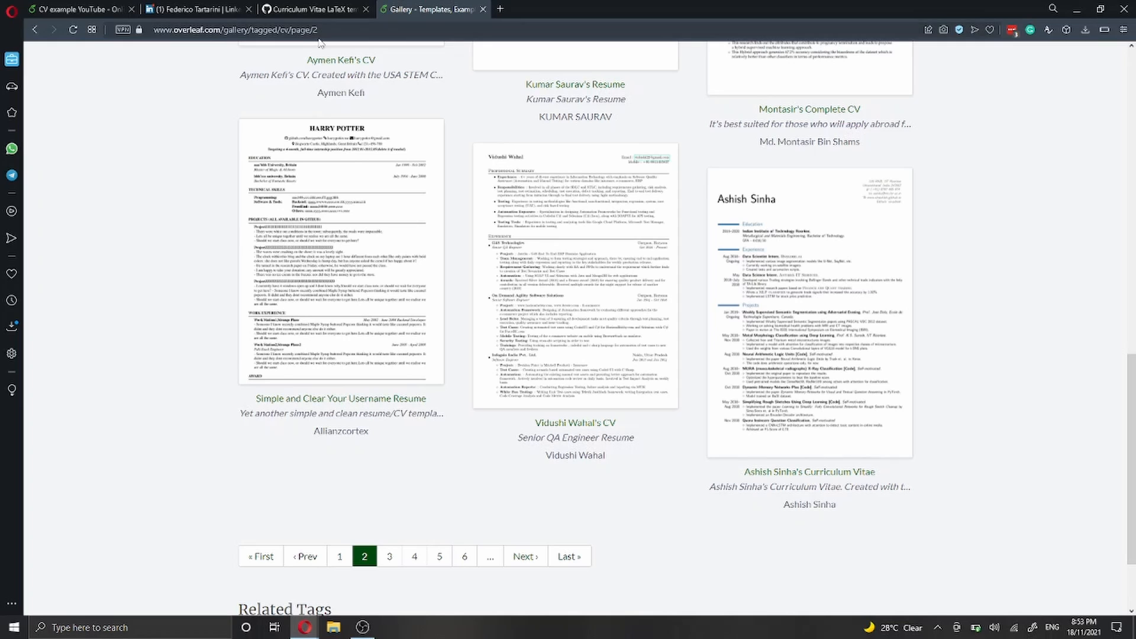
scroll(471, 276, up, 15)
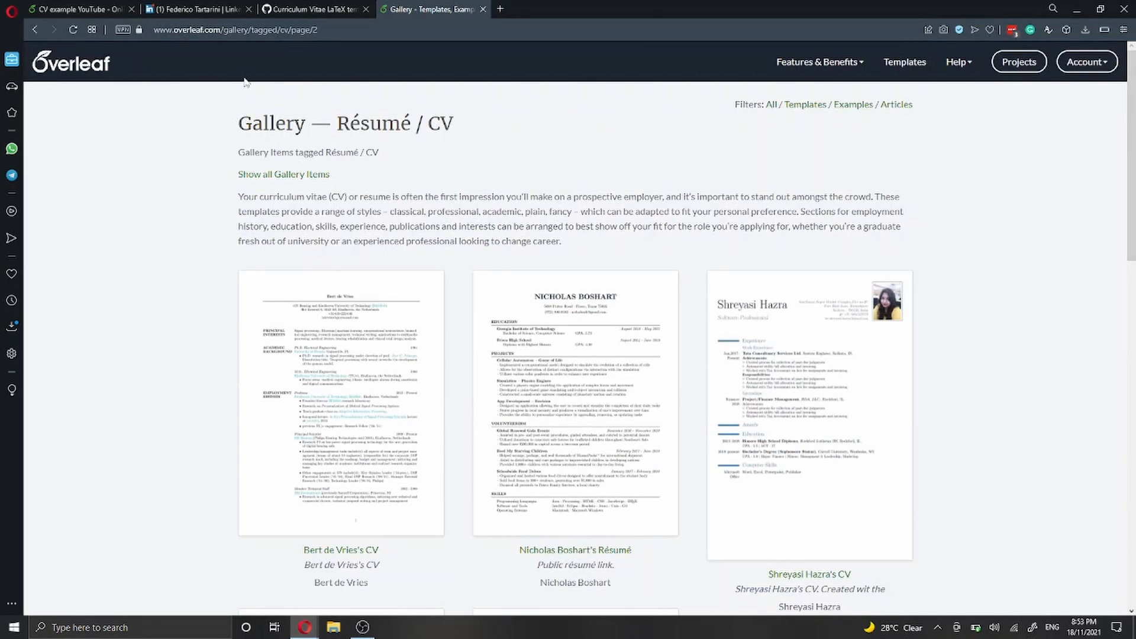
click(270, 177)
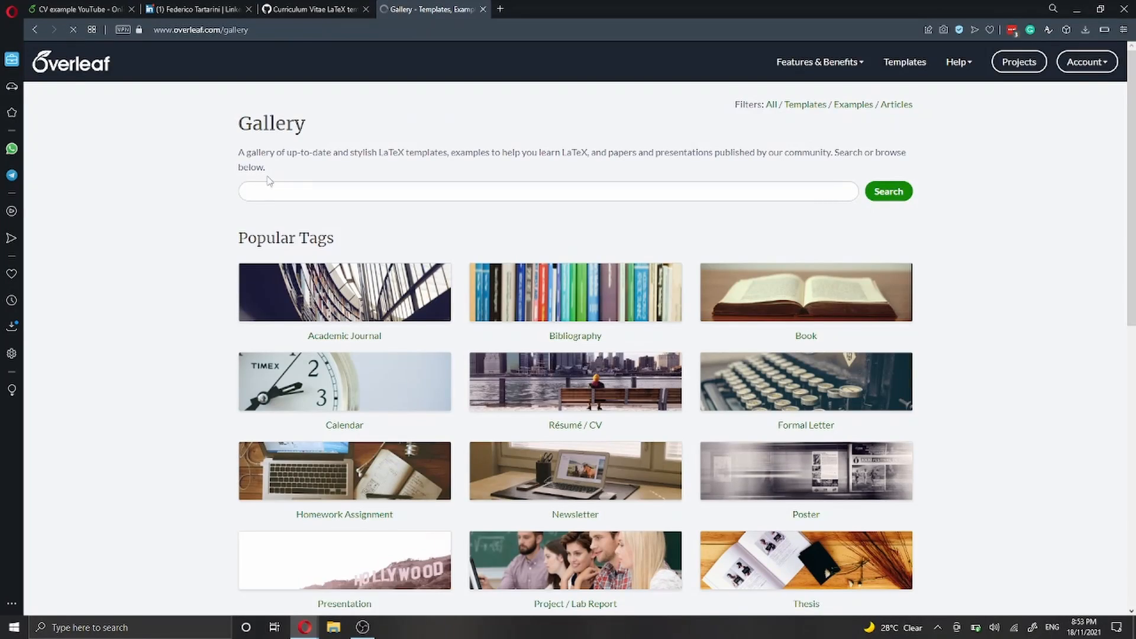
scroll(269, 181, down, 2)
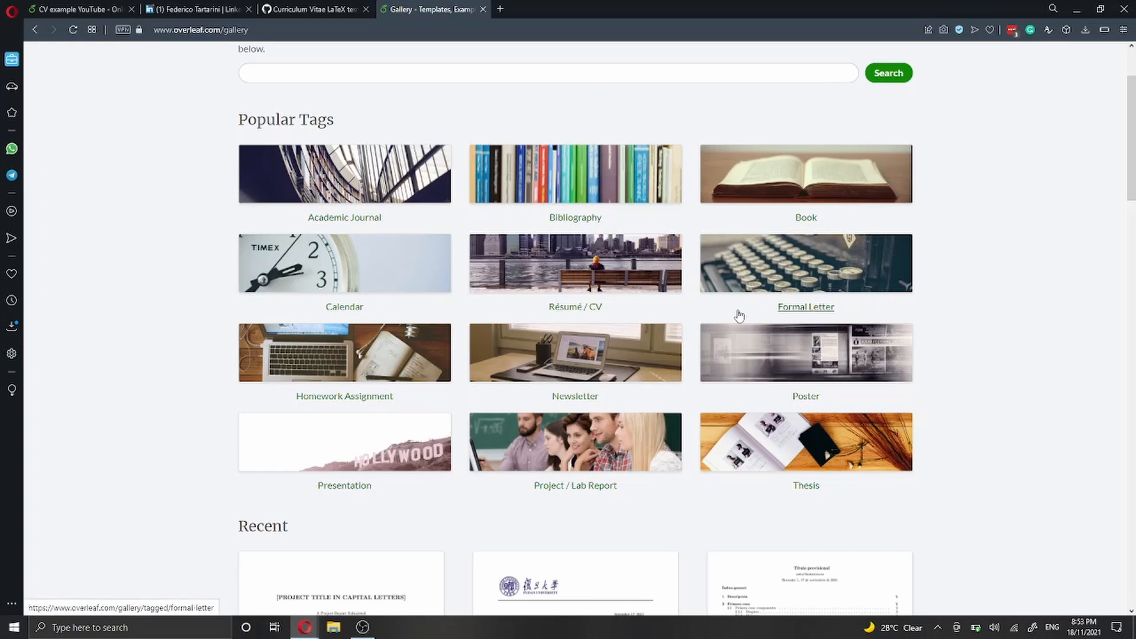
Step: Return to the CV example YouTube project and download its compiled CV as a PDF
click(94, 11)
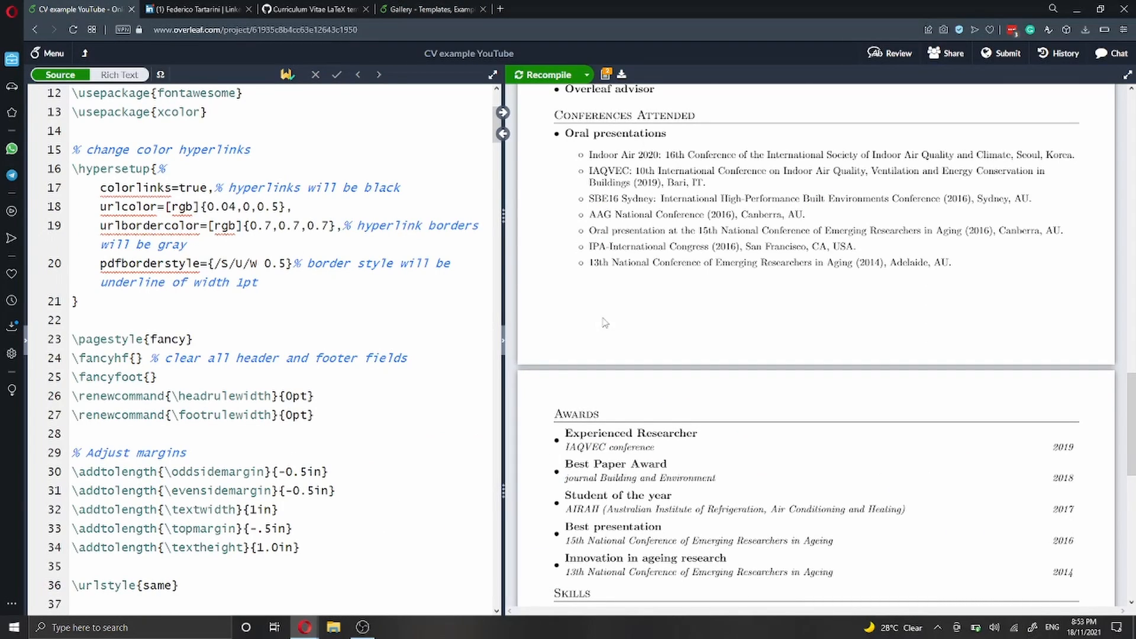
scroll(605, 321, up, 4)
scroll(605, 322, up, 15)
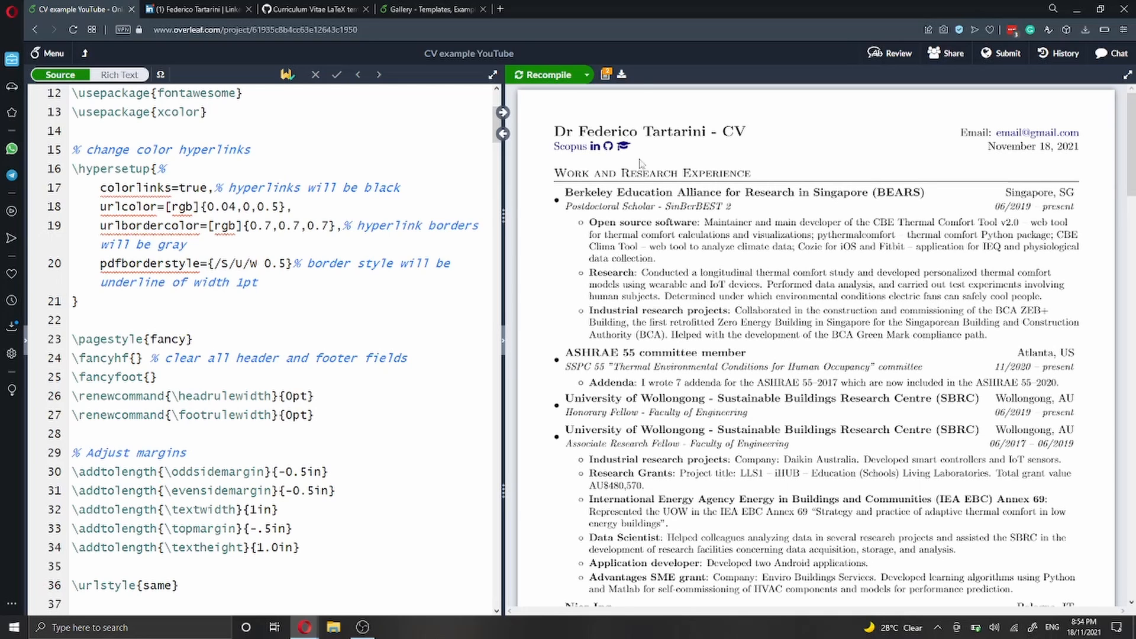
click(622, 75)
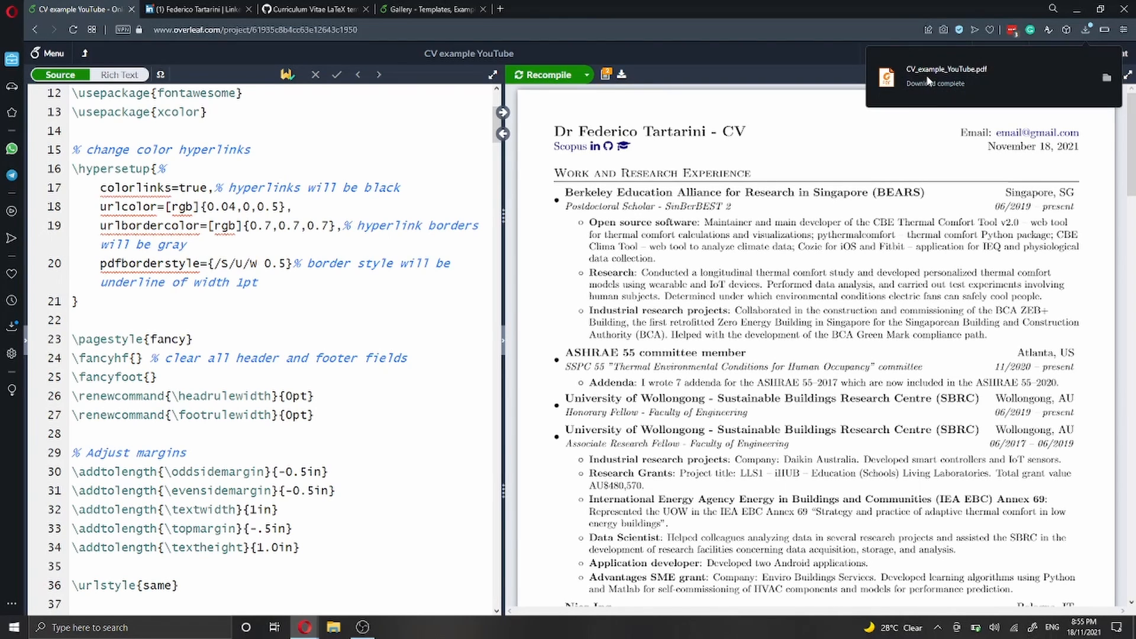
Step: Open the downloaded CV_example_YouTube PDF from the Downloads folder and look through its pages
click(1106, 77)
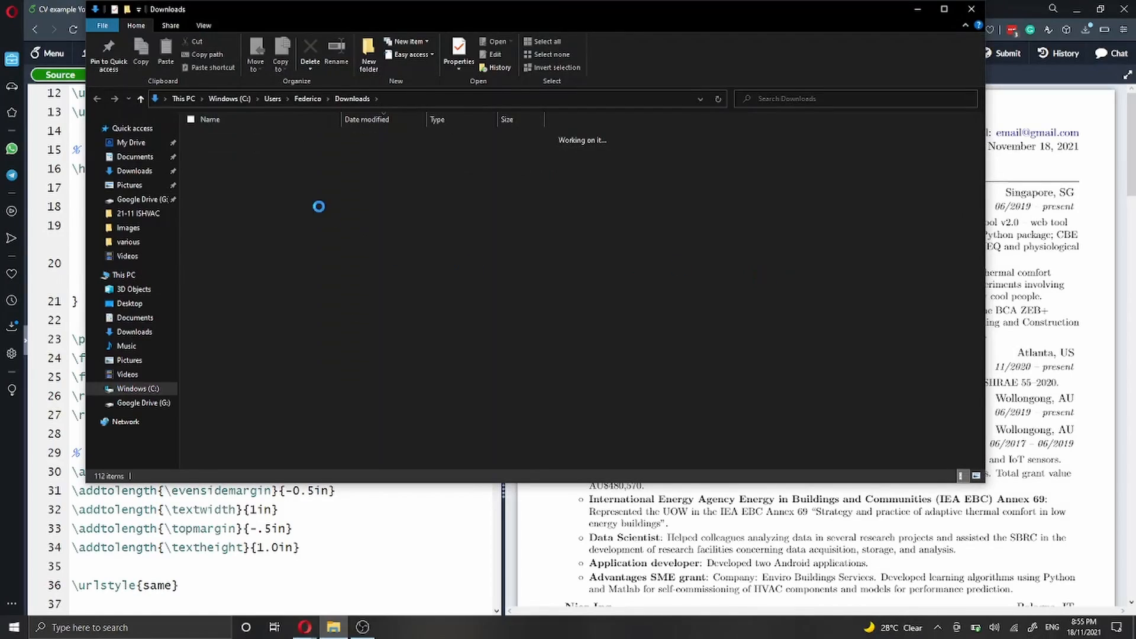
double_click(247, 154)
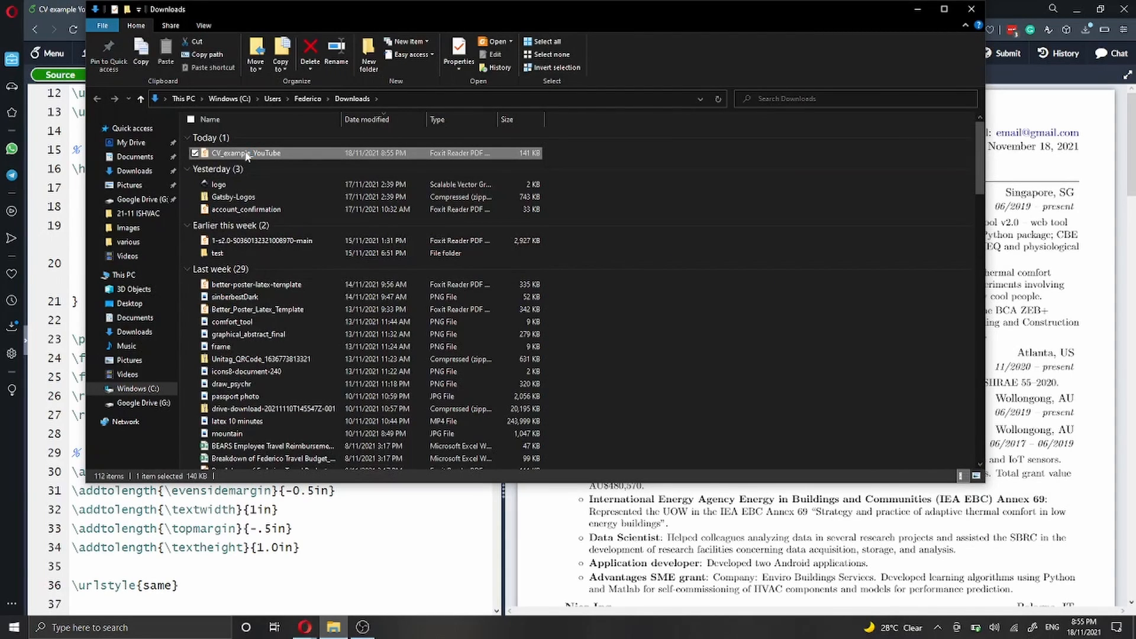
scroll(598, 235, down, 10)
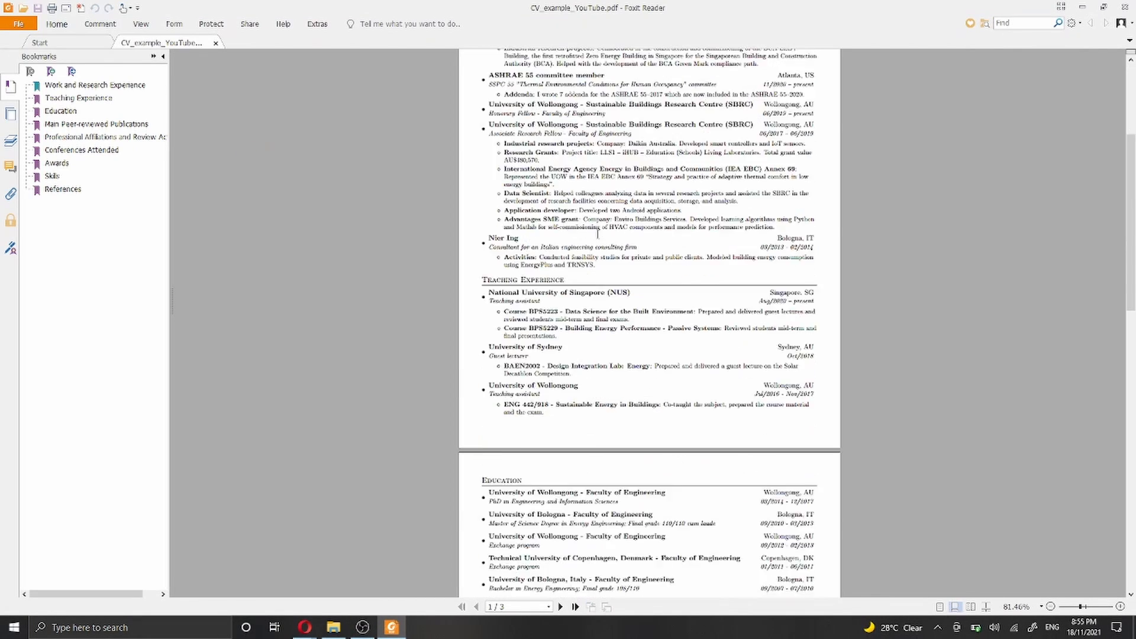
scroll(606, 236, down, 3)
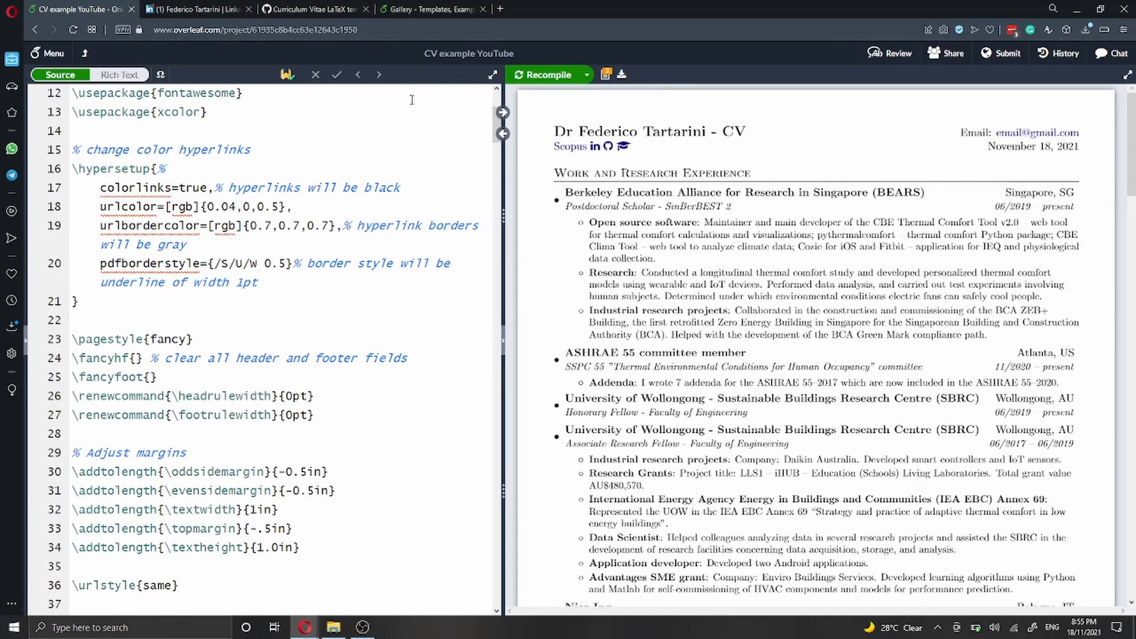
Step: Show the raw main.tex of the Curriculum Vitae LaTeX template gist and select all of its code
click(339, 12)
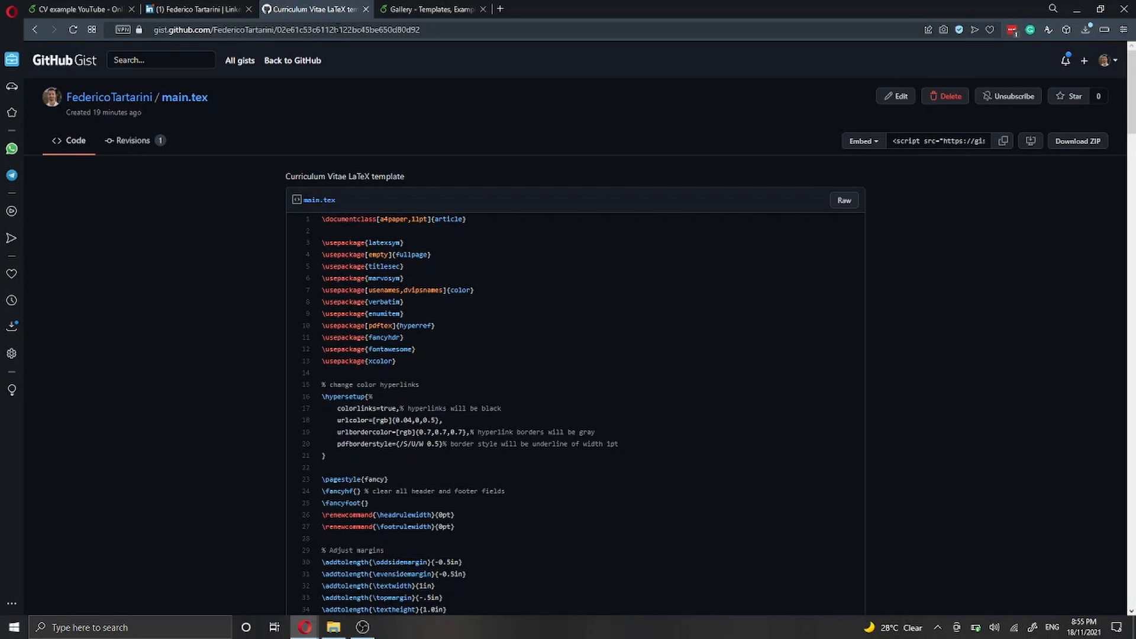
scroll(525, 292, down, 3)
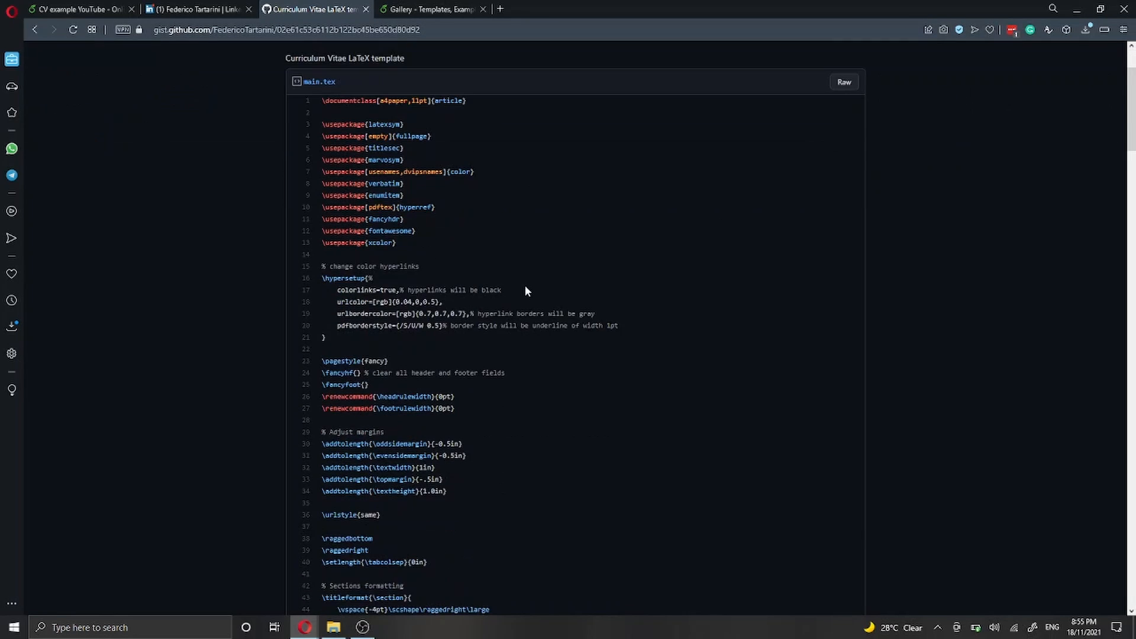
scroll(525, 291, up, 3)
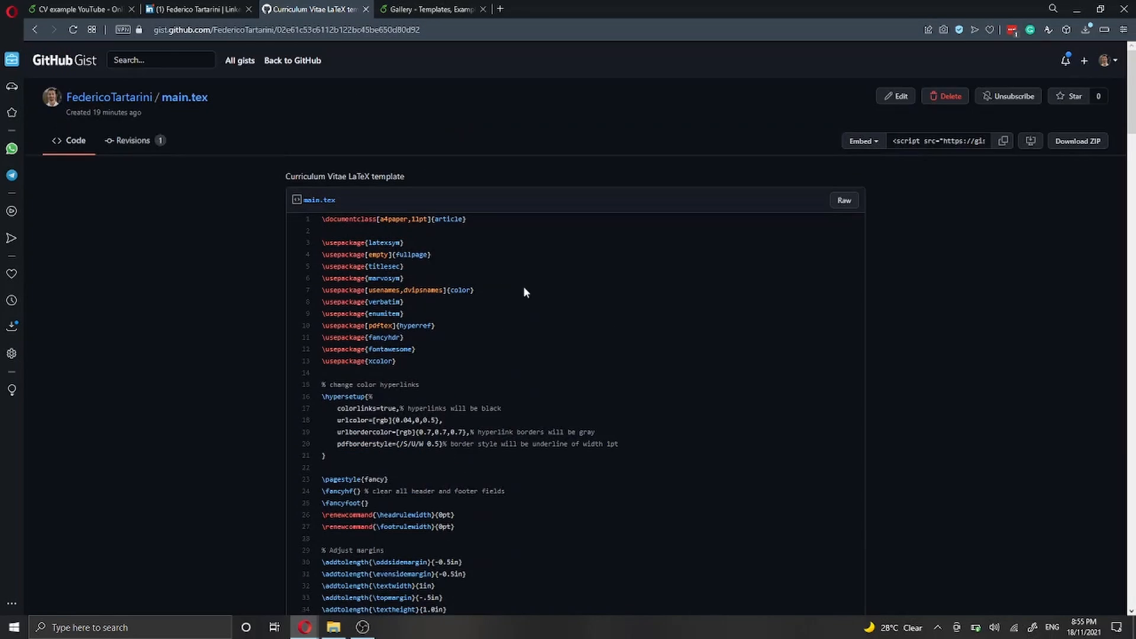
click(854, 202)
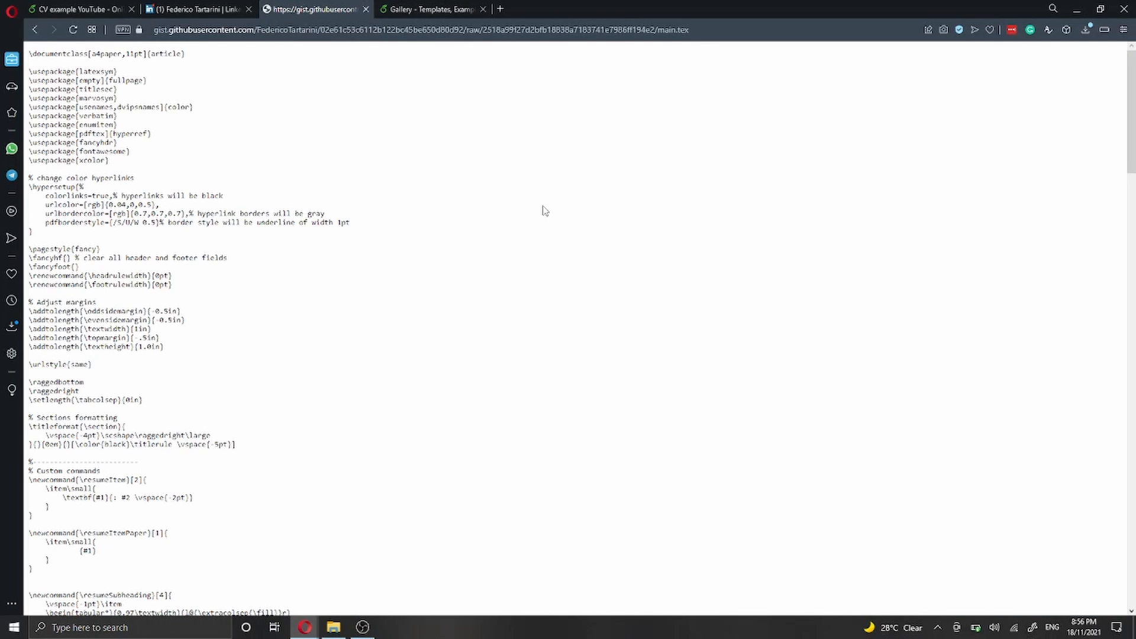
key(ctrl+a)
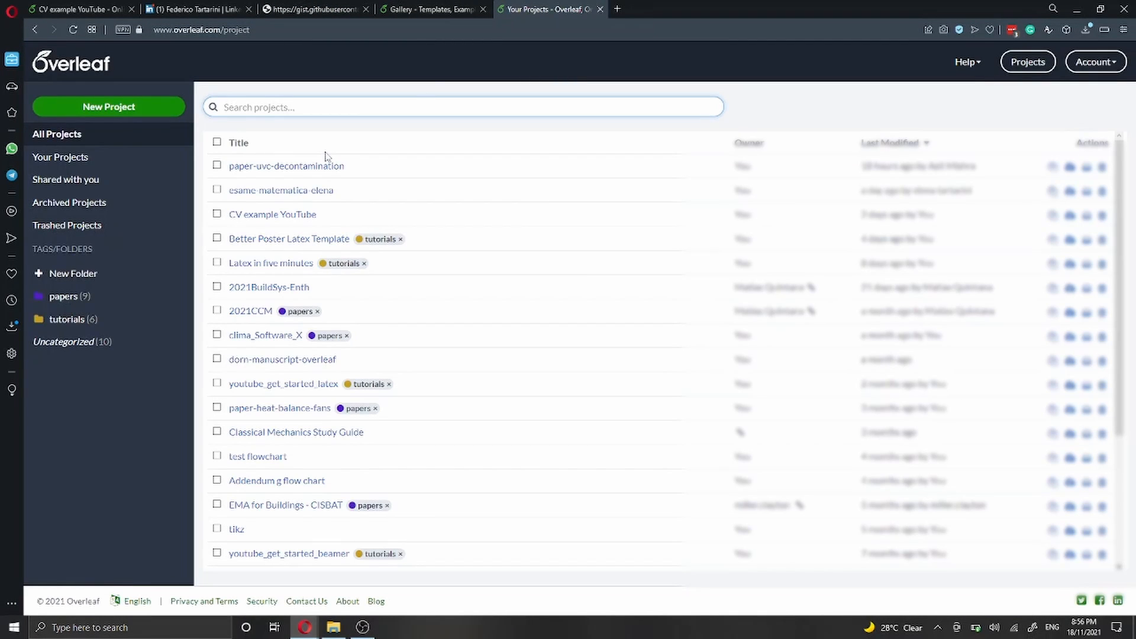
Step: Create a new blank project named "youtube cv example"
click(118, 110)
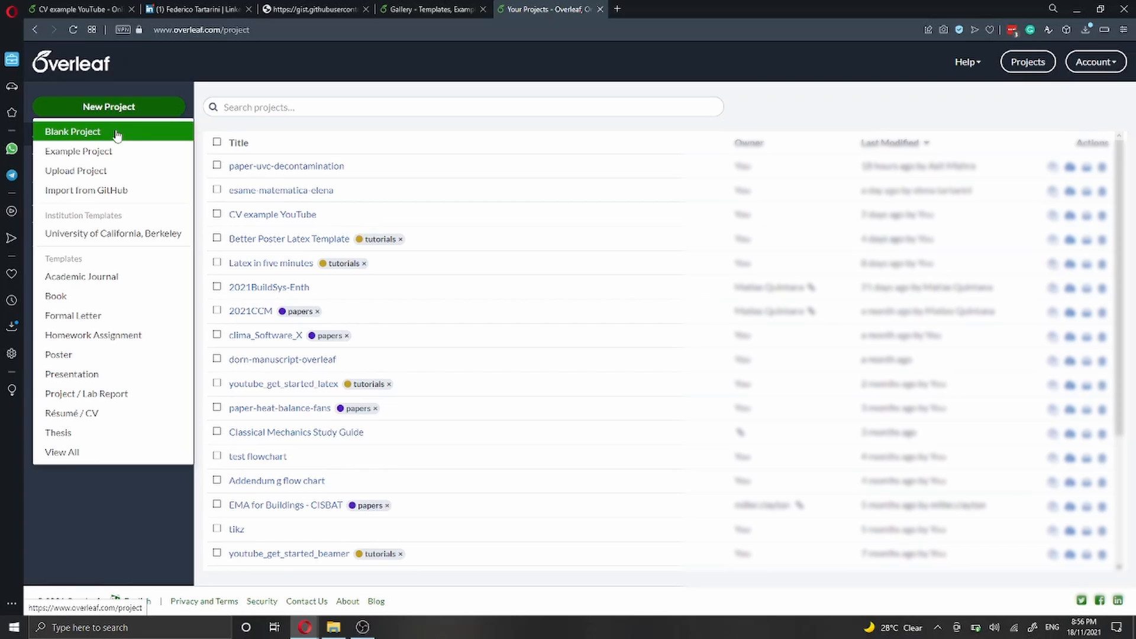
click(117, 132)
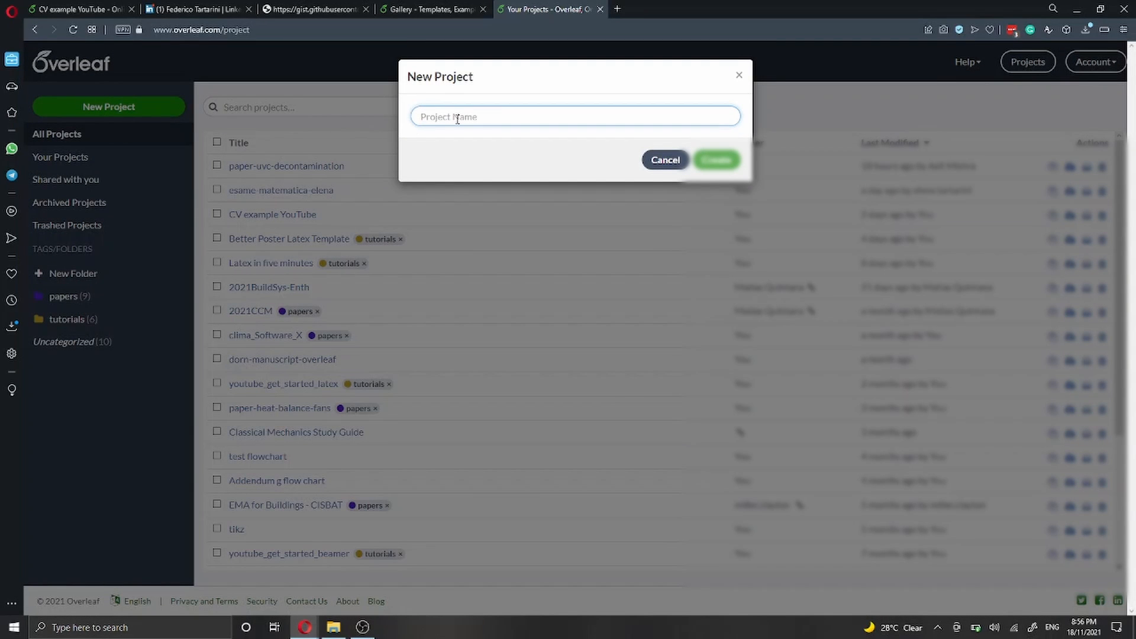
text(youtuv)
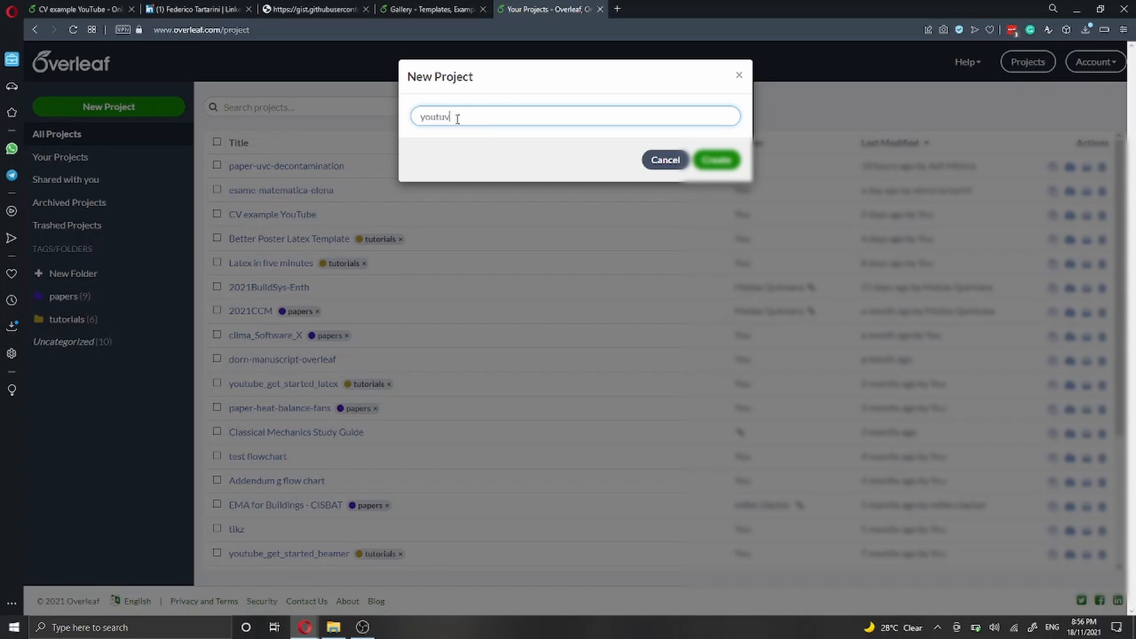
text(be cv example)
click(728, 165)
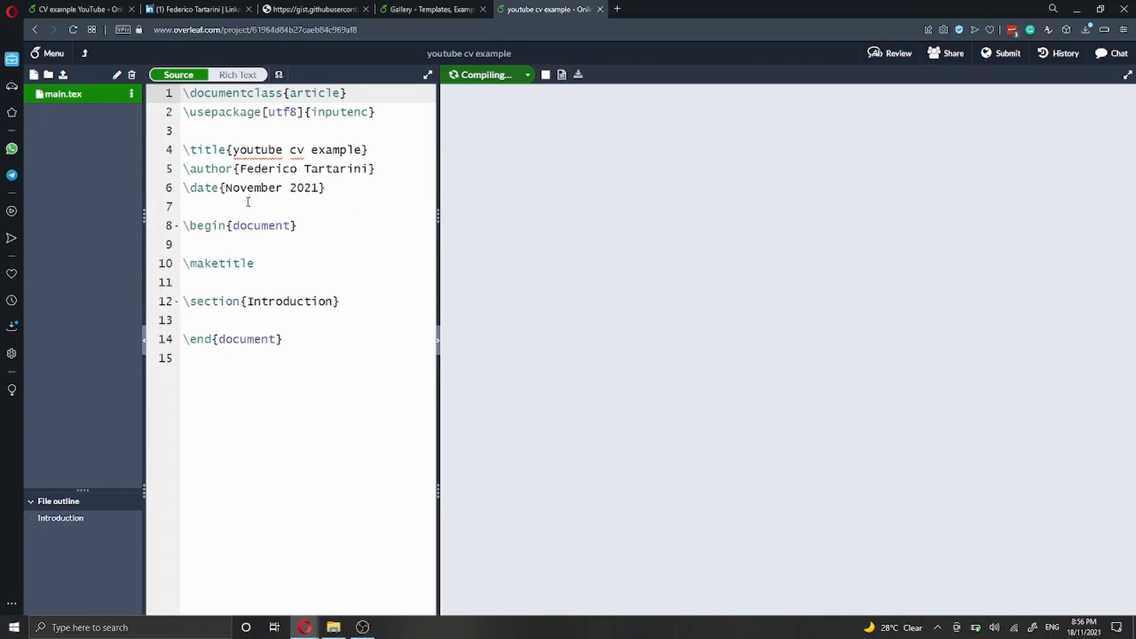
Step: Replace all the default code in main.tex with the CV template code copied from the gist, giving the source editor more width
drag(436, 203, 501, 198)
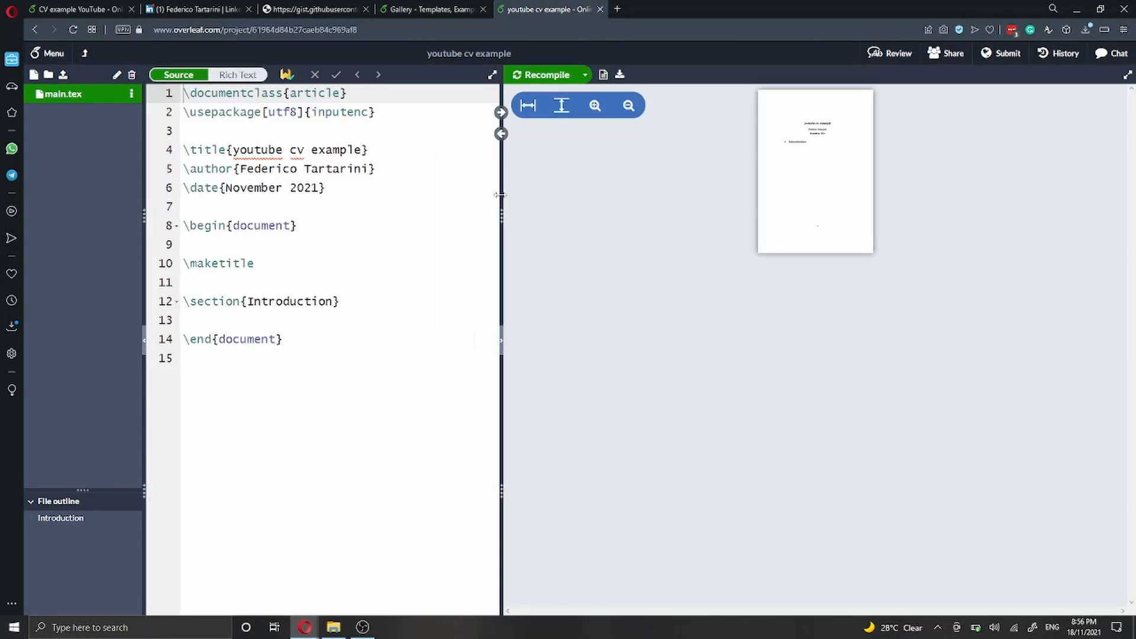
click(346, 203)
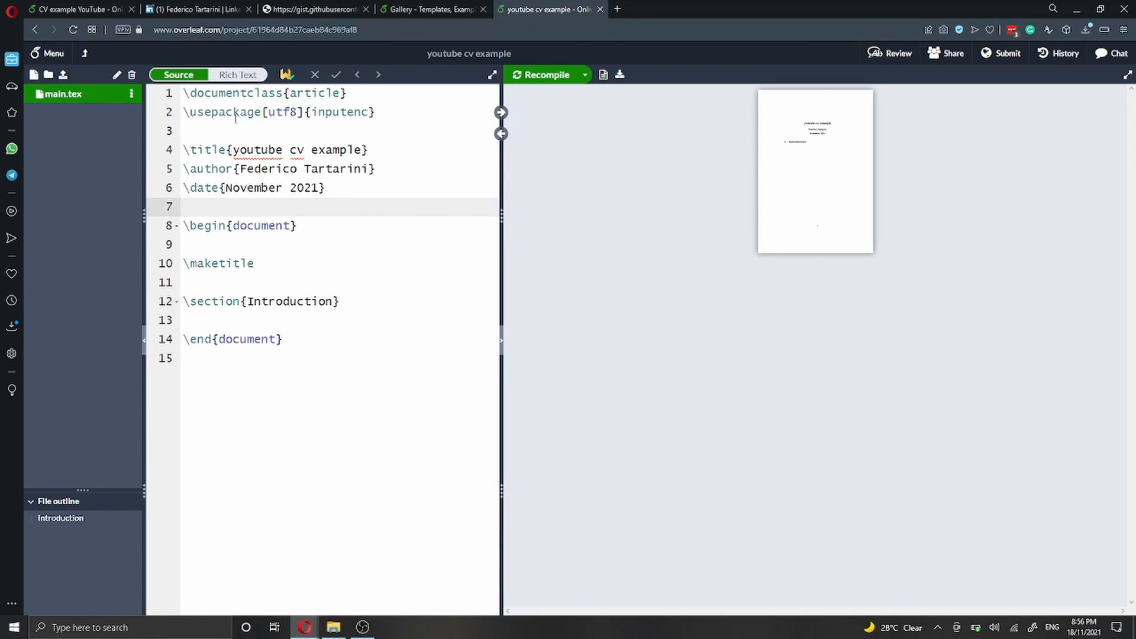
click(185, 93)
drag(185, 93, 312, 343)
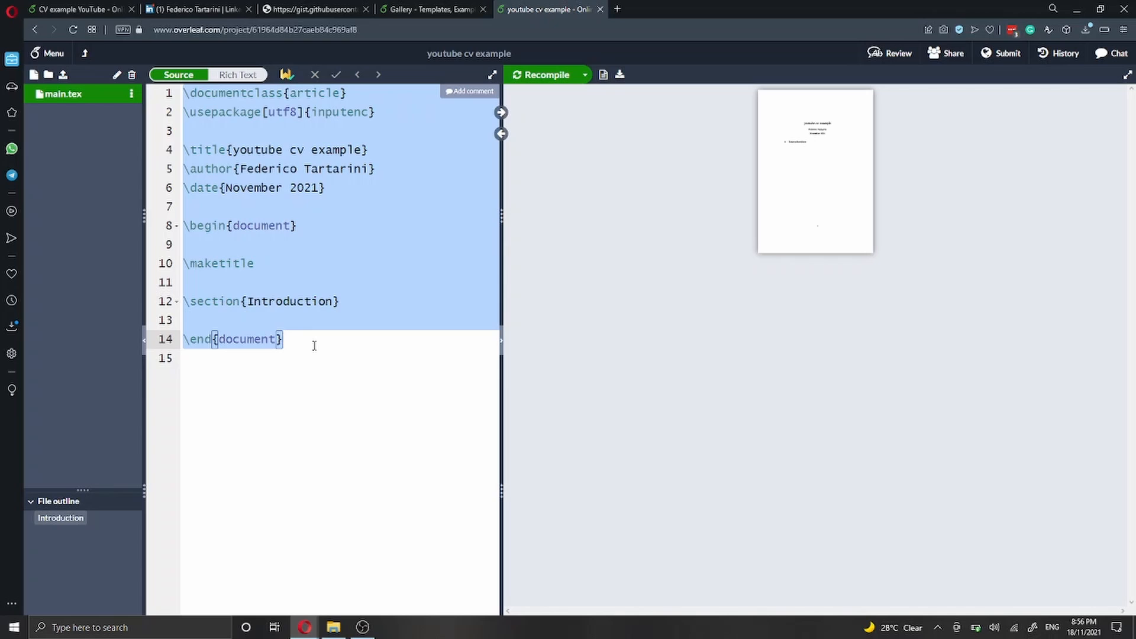
key(ctrl+v)
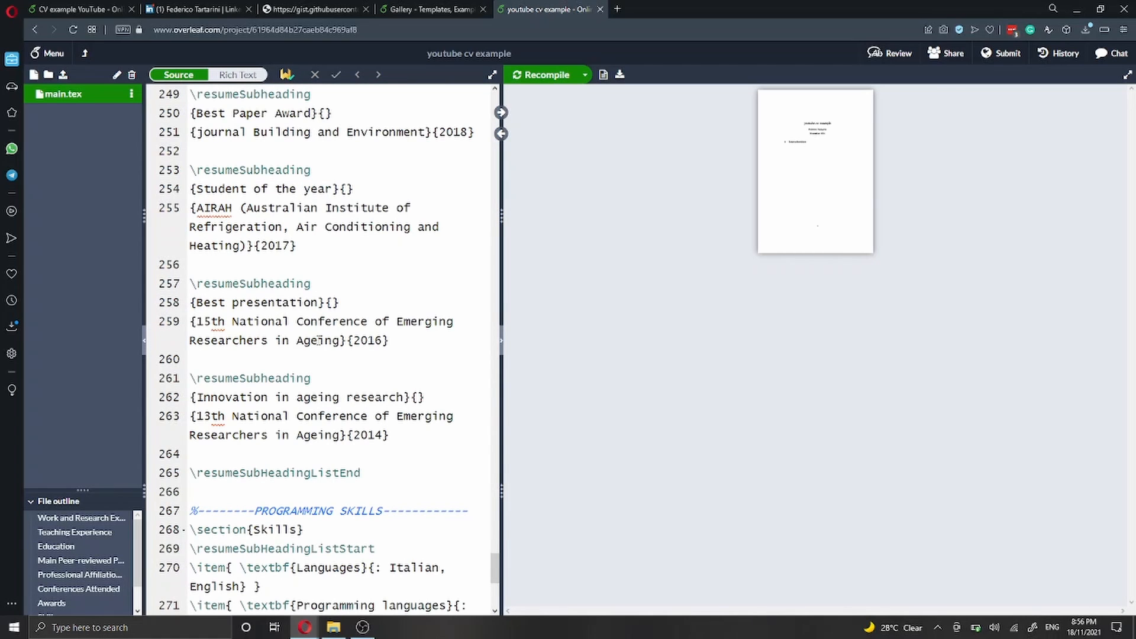
Step: Hide the file list, enlarge the PDF preview to a readable size and widen the source editor slightly
click(144, 342)
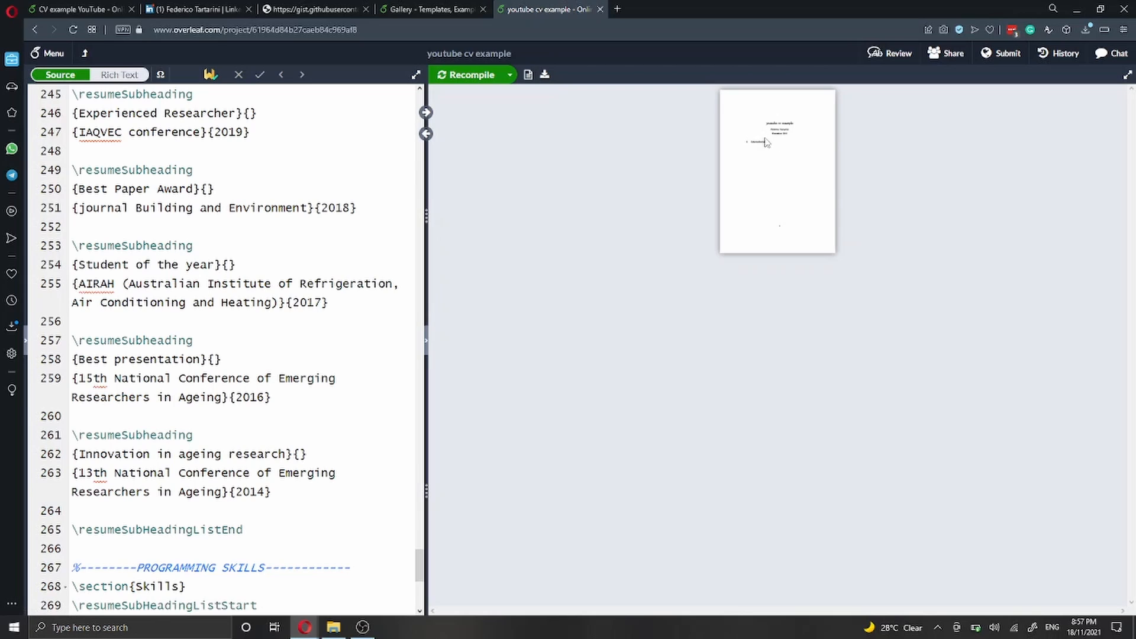
mouse_move(516, 116)
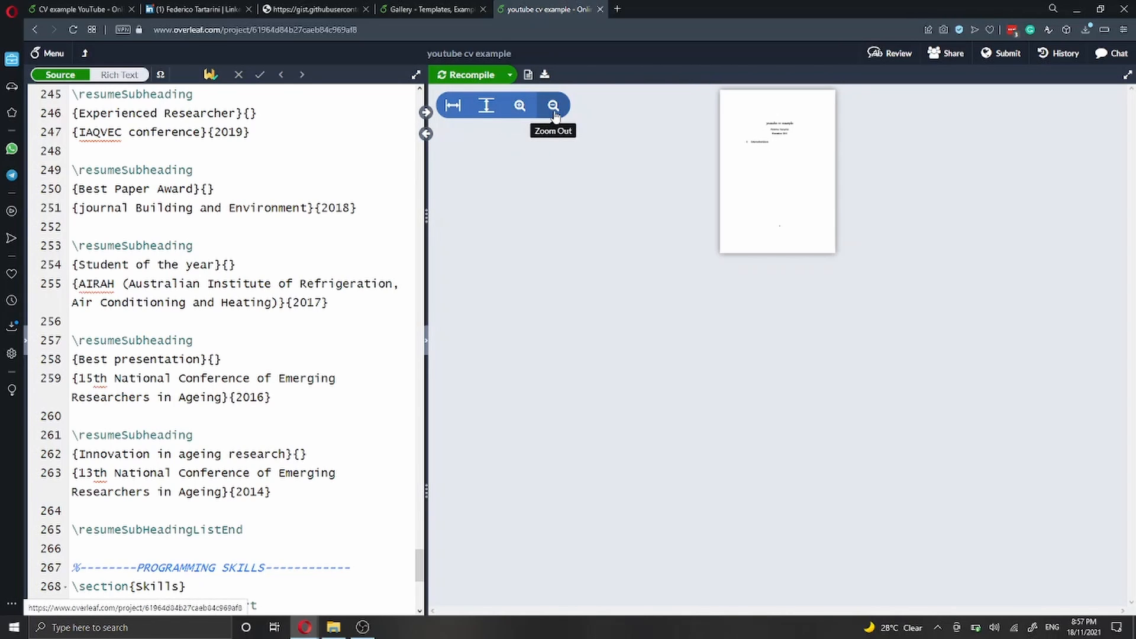
click(528, 118)
click(529, 118)
click(528, 118)
click(528, 117)
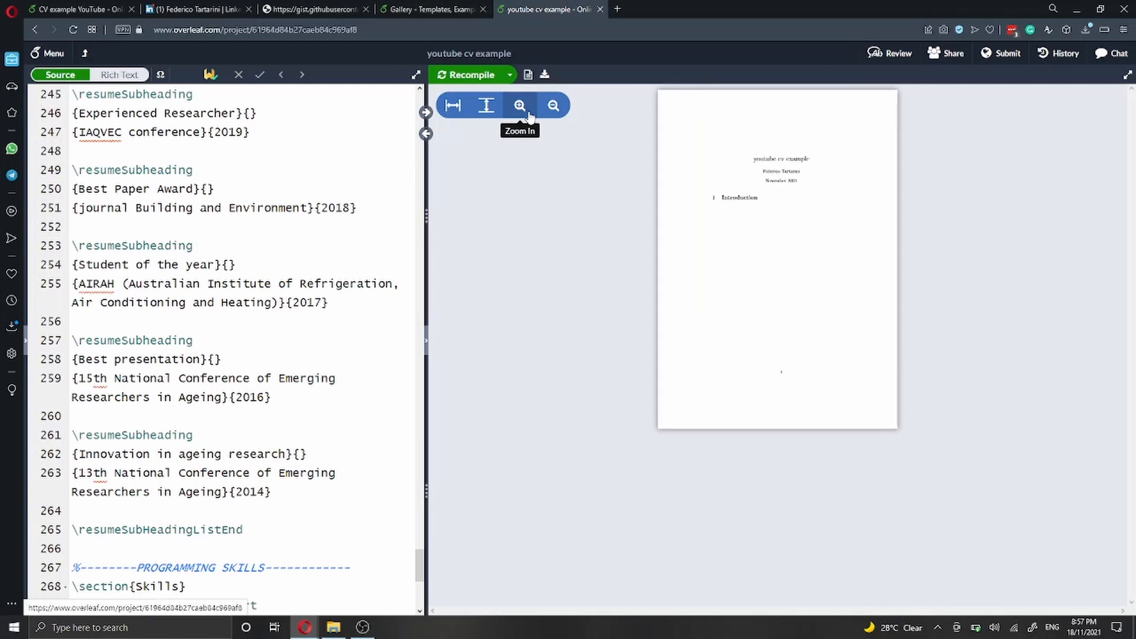
click(529, 117)
click(529, 118)
click(530, 118)
click(530, 118)
click(530, 118)
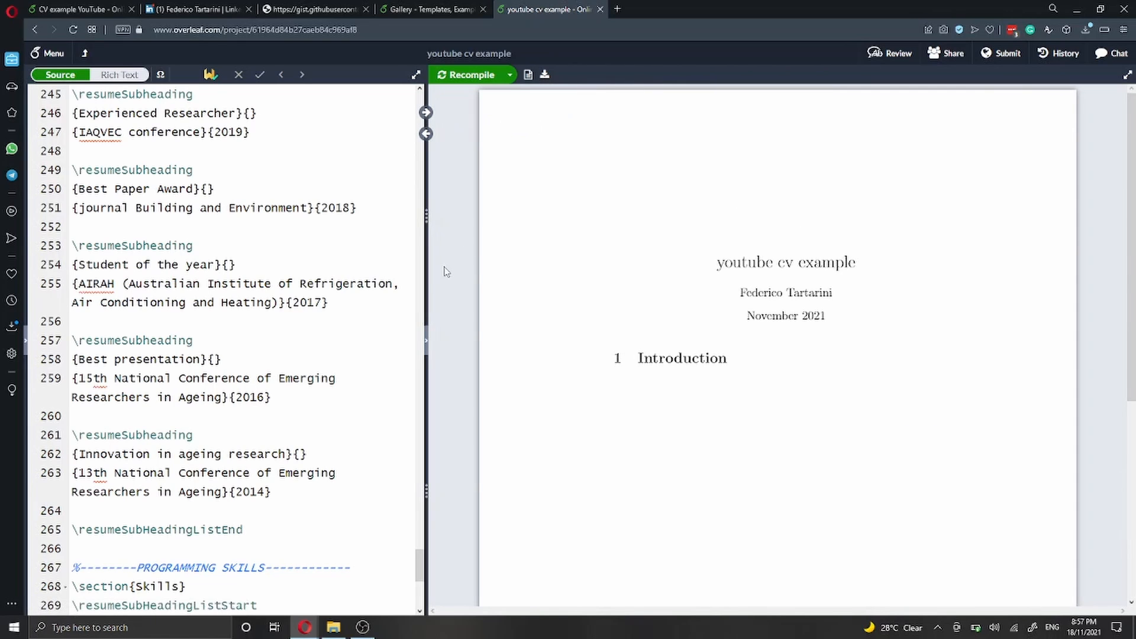
drag(427, 276, 457, 274)
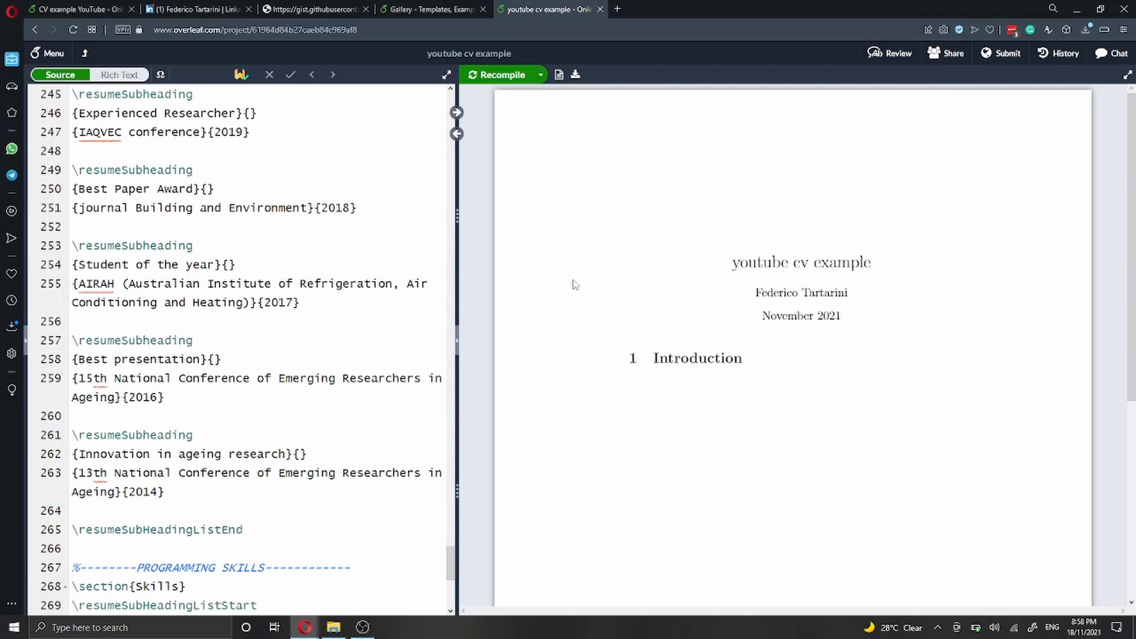
Step: Recompile the project and show the beginning of the main.tex source in a slightly wider editor
click(481, 74)
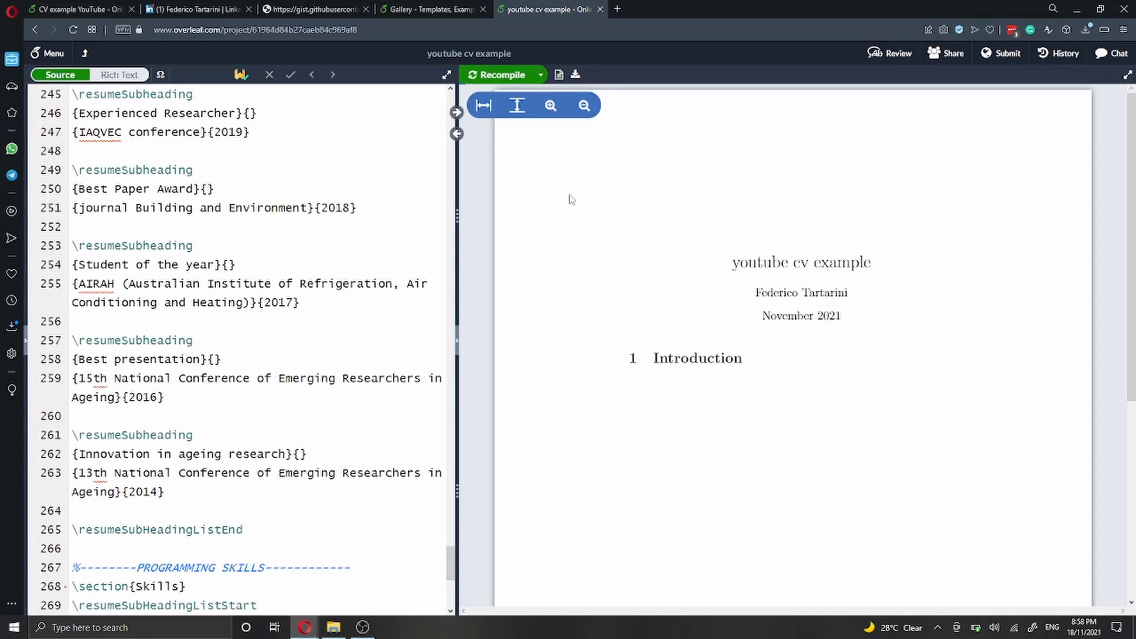
drag(451, 556, 438, 107)
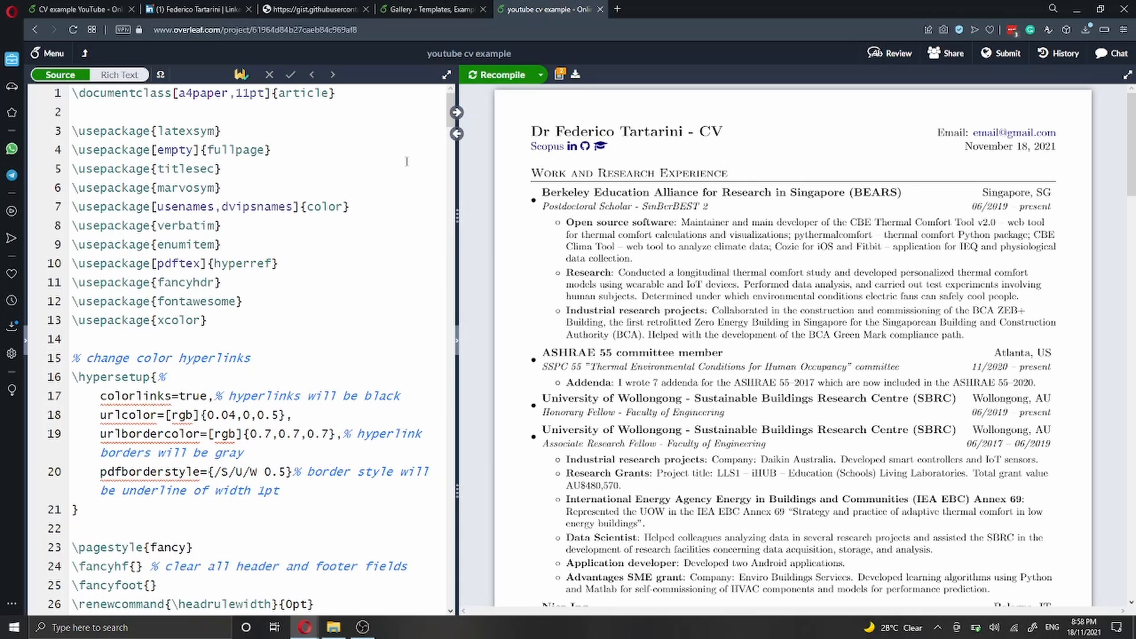
drag(457, 190, 469, 188)
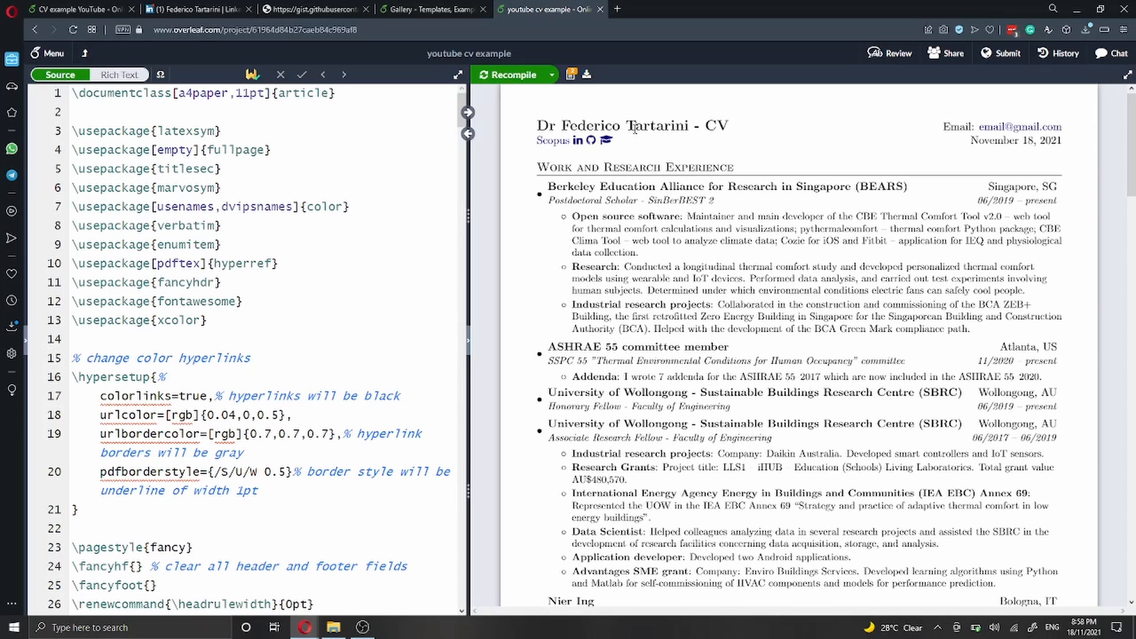
Step: Search the source for the author's first name and replace the full name in the CV heading with a placeholder name
click(369, 177)
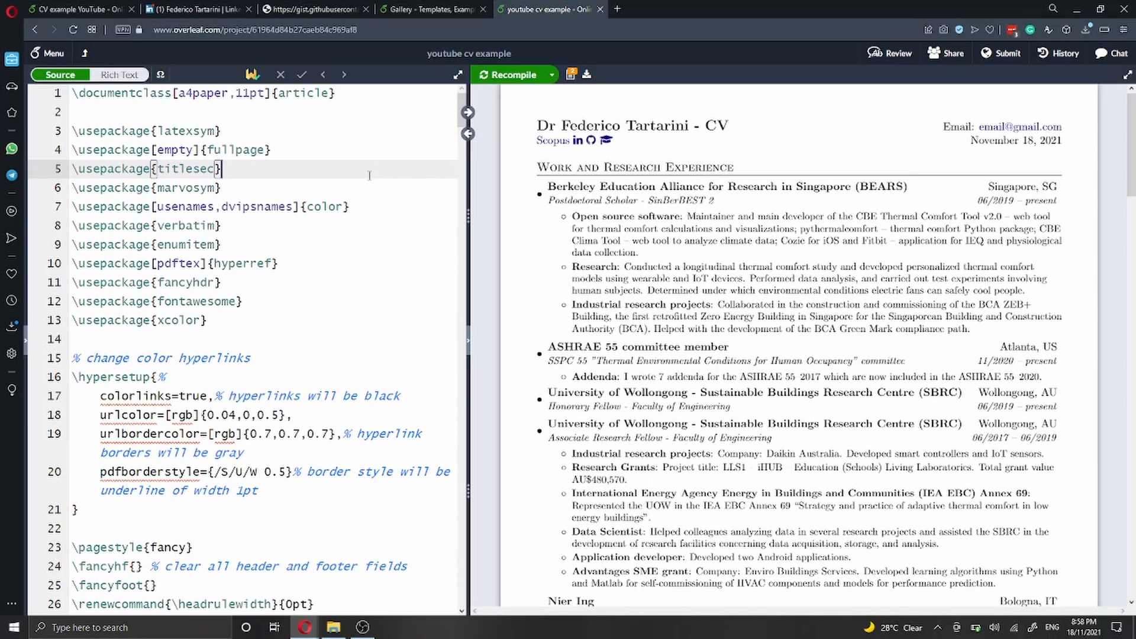
key(ctrl+f)
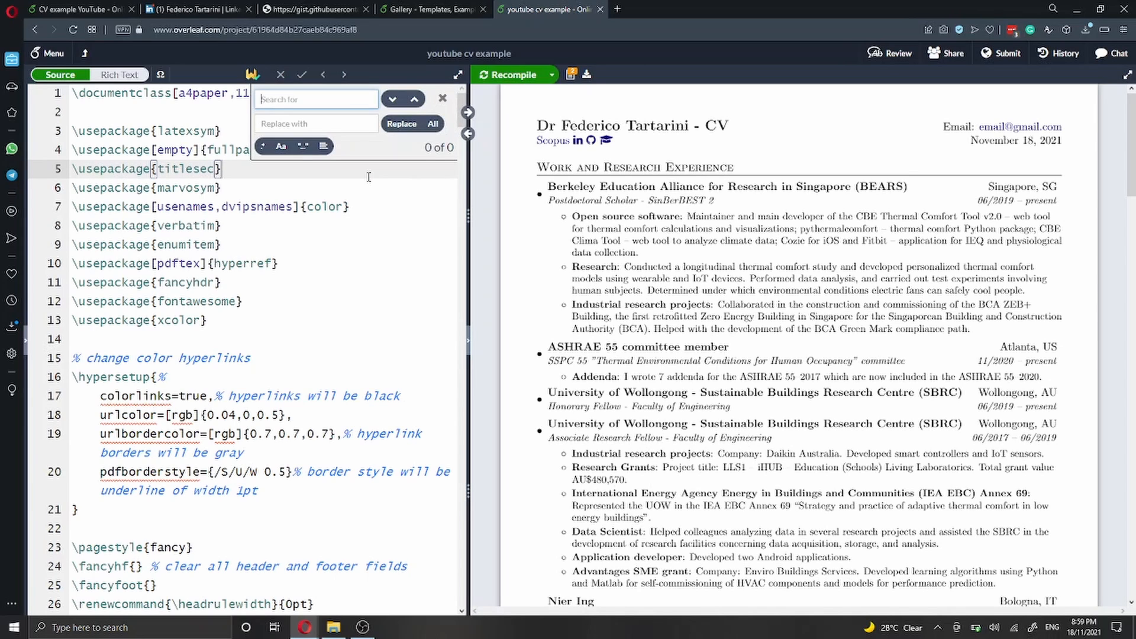
text(feder)
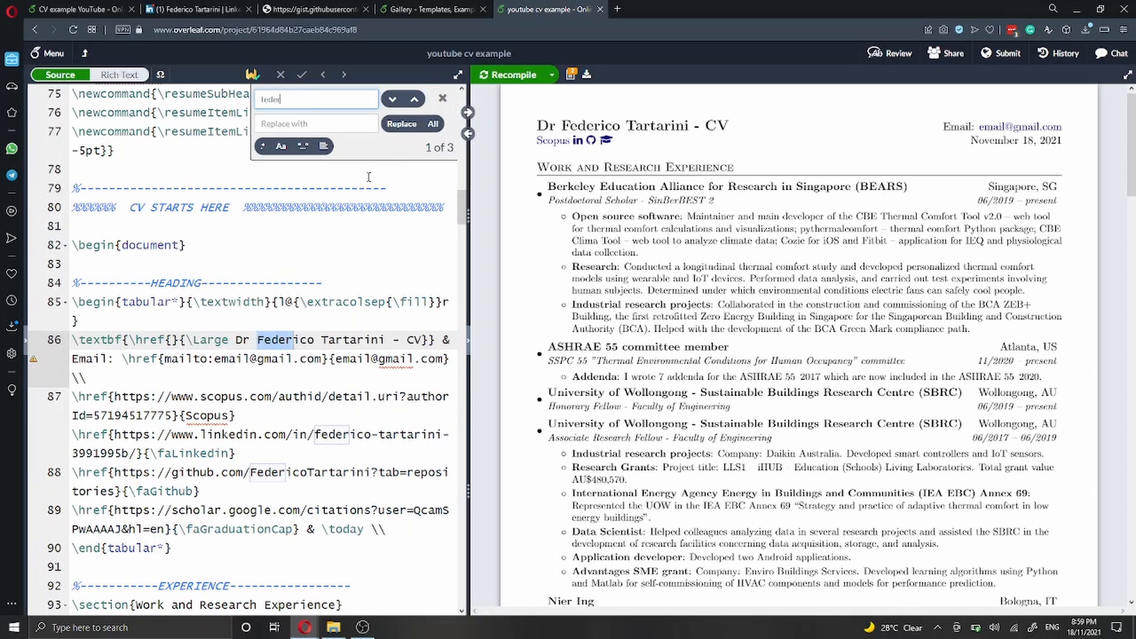
drag(257, 340, 385, 339)
text(John Does)
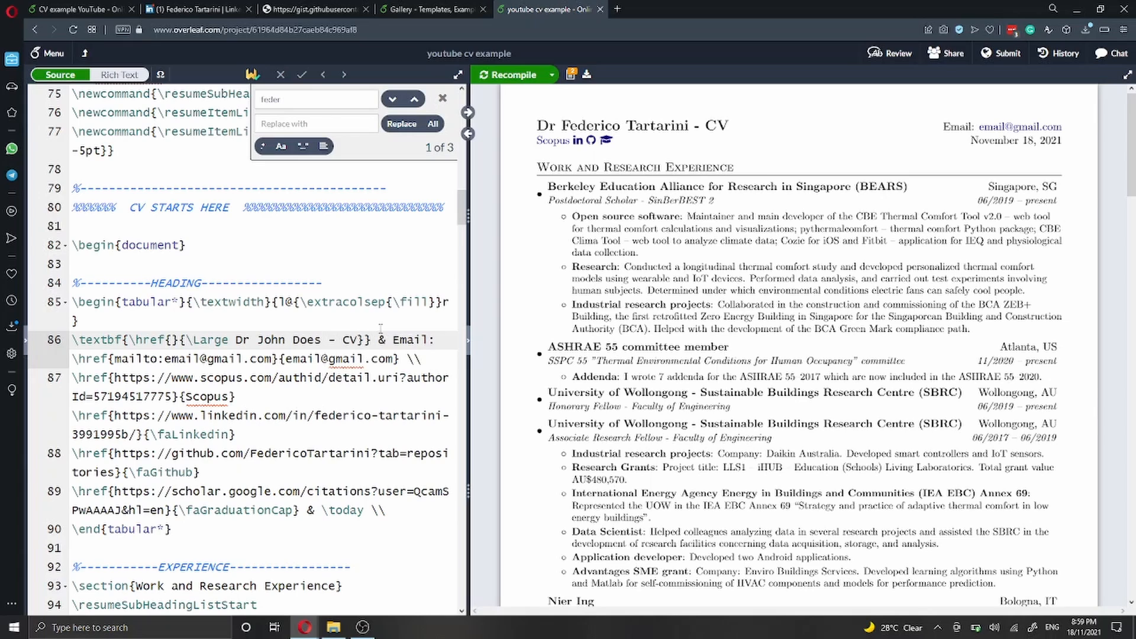
key(BackSpace)
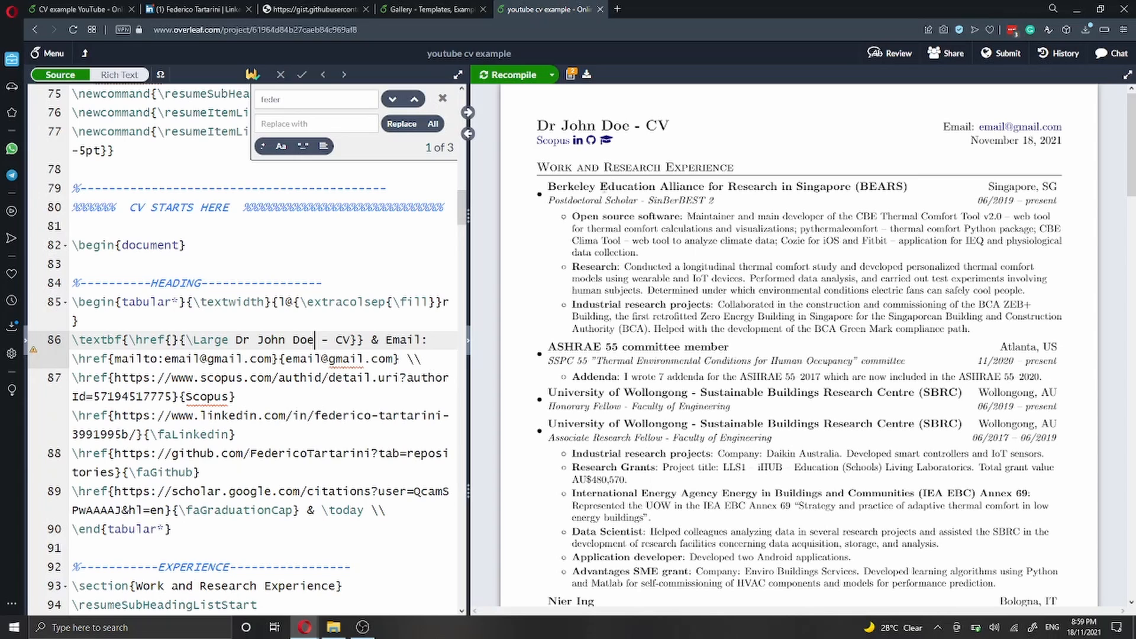
Step: Locate the first work experience entry's source from the PDF preview and change its employer to "My current company"
double_click(610, 188)
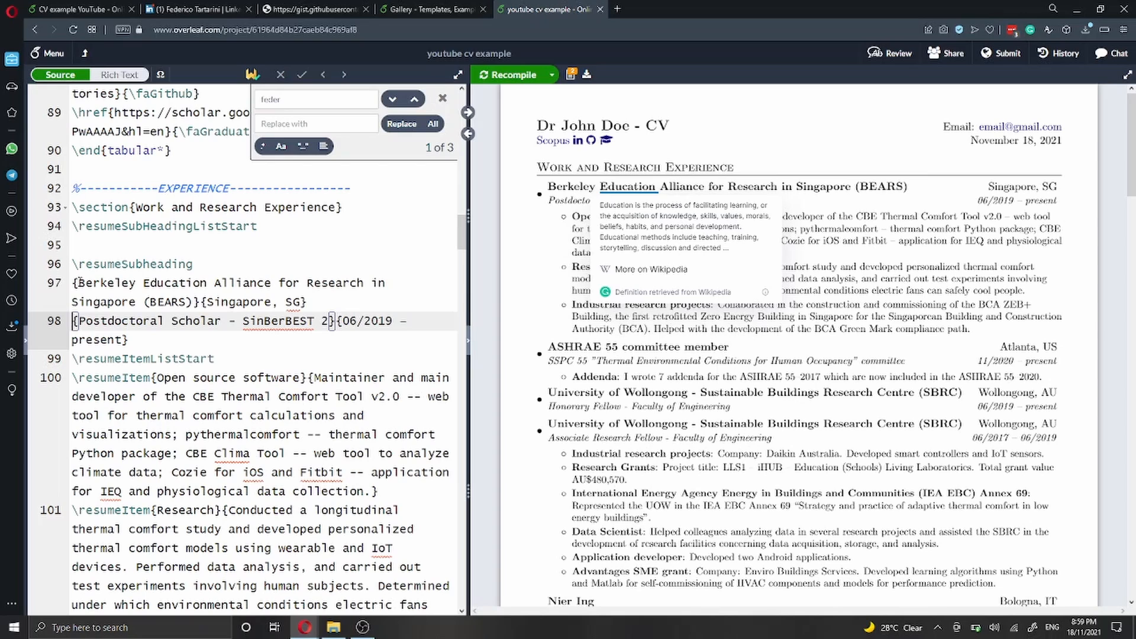
drag(80, 283, 189, 302)
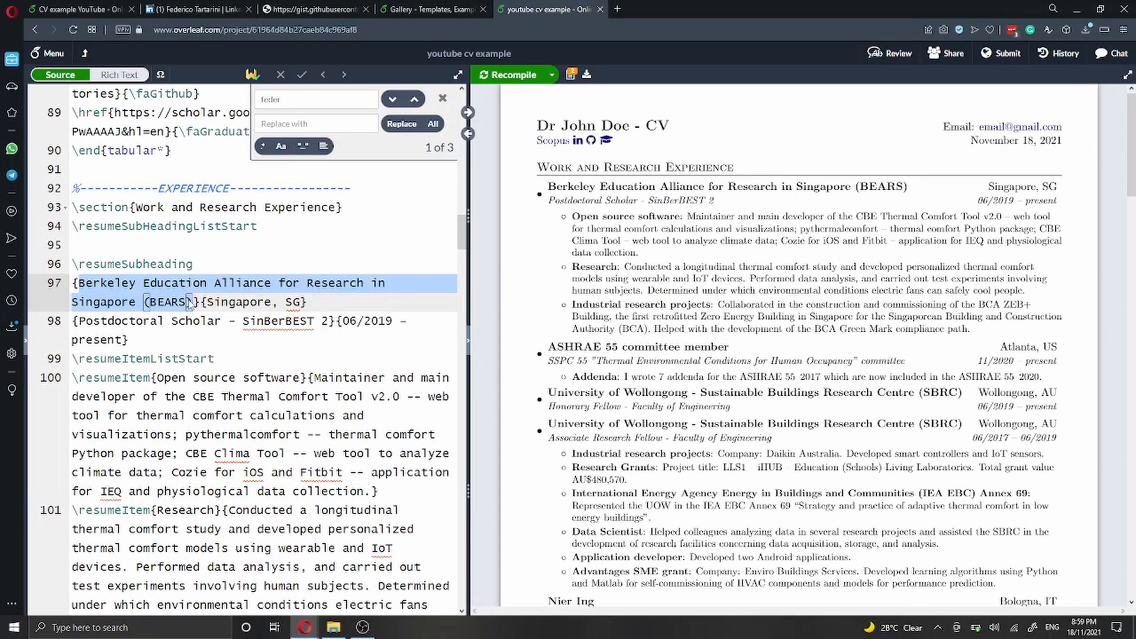
text(My current )
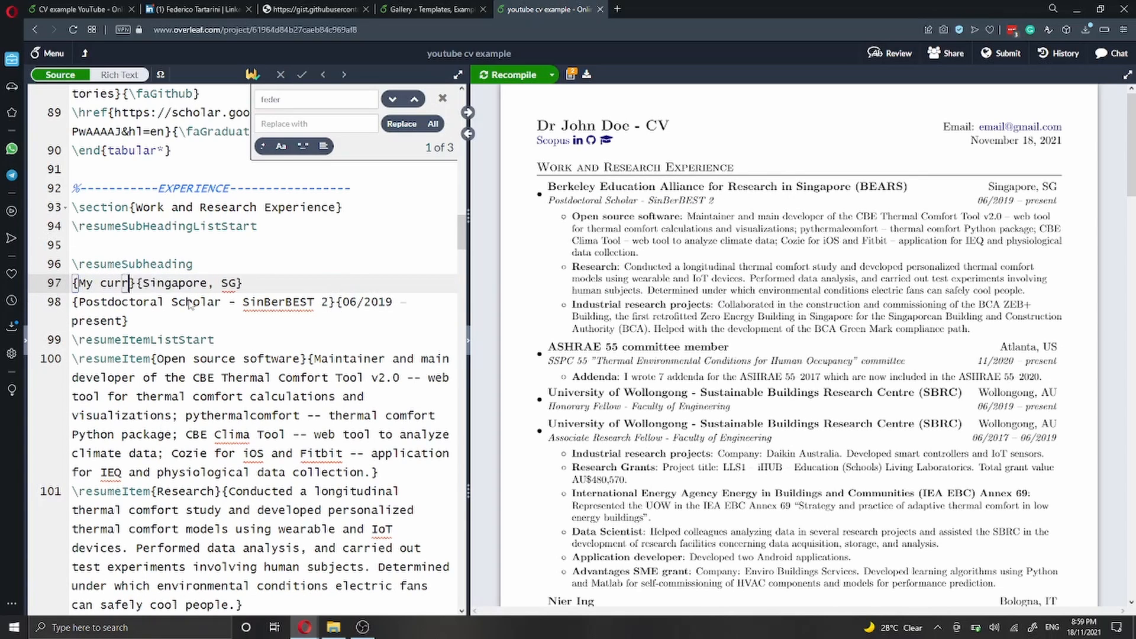
text(company)
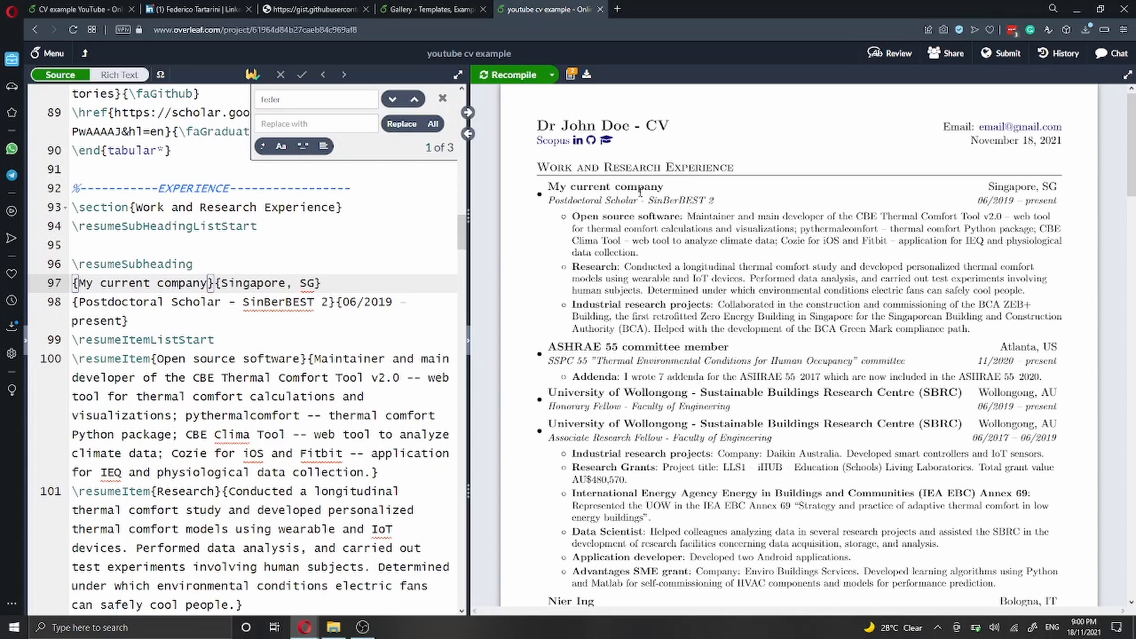
Step: Locate the "Industrial research projects" bullet's source from the preview and examine how the \resumeItem title and description arguments match the PDF
double_click(599, 305)
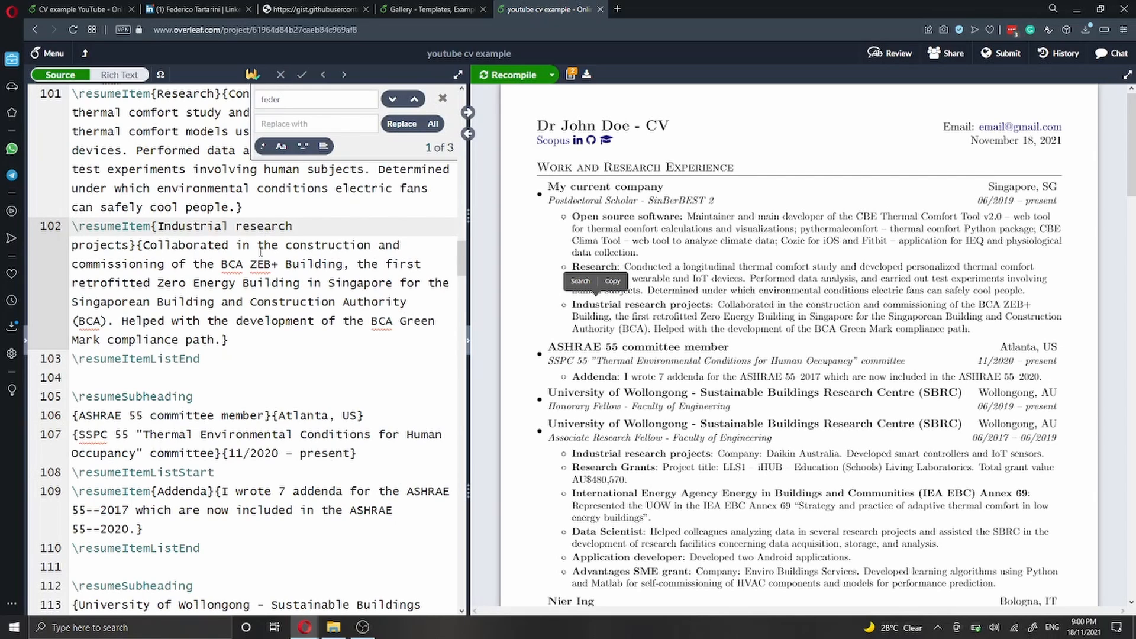
click(645, 284)
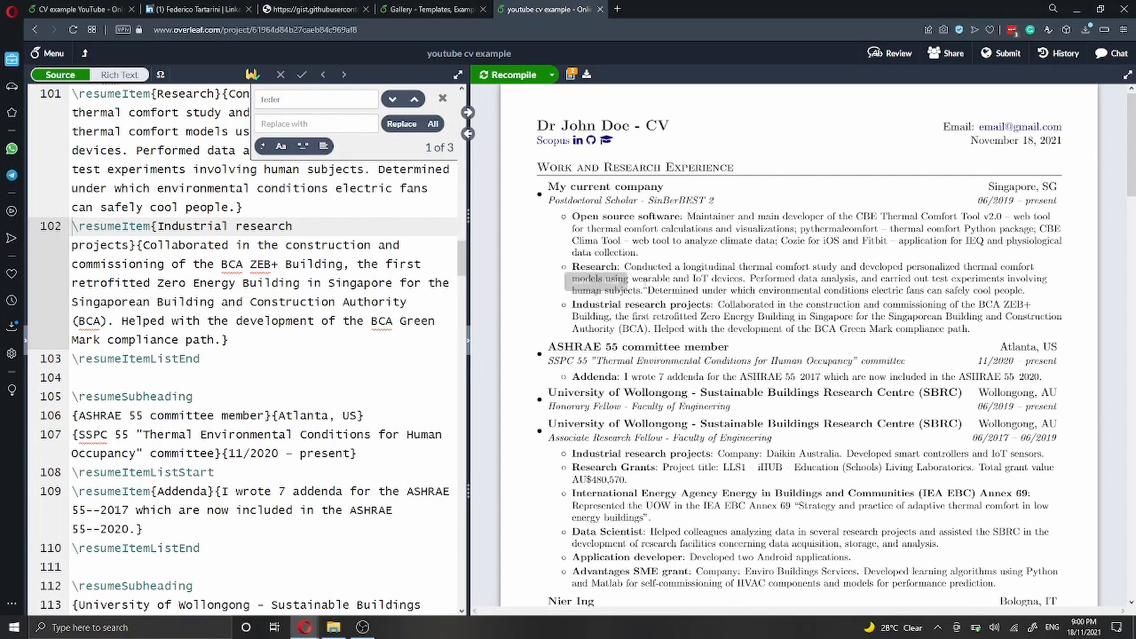
click(153, 226)
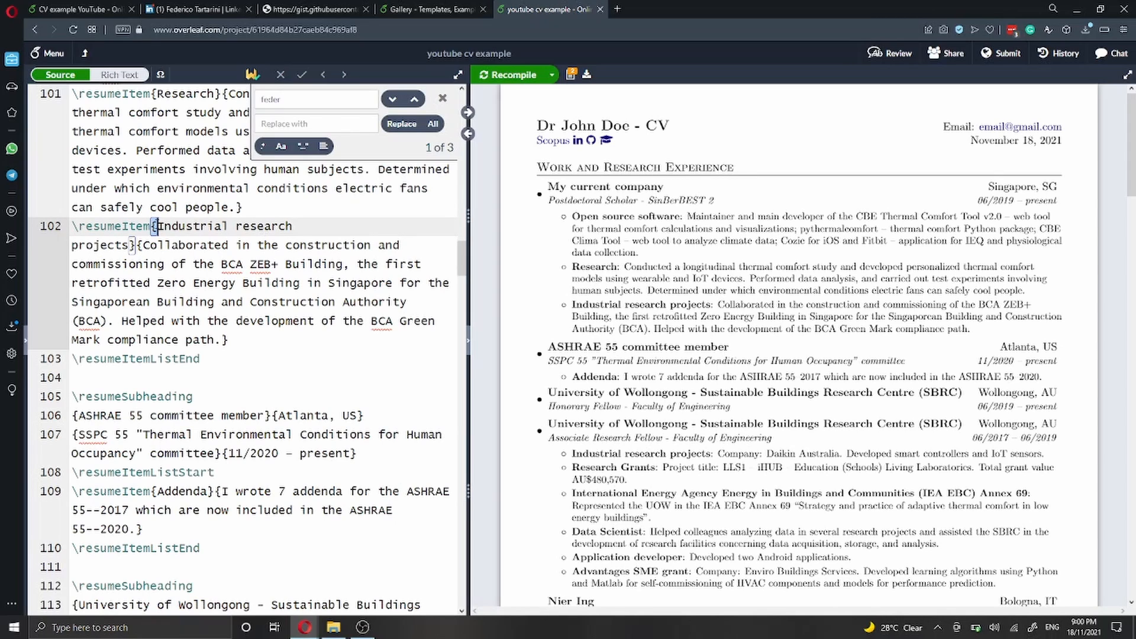
drag(154, 226, 136, 245)
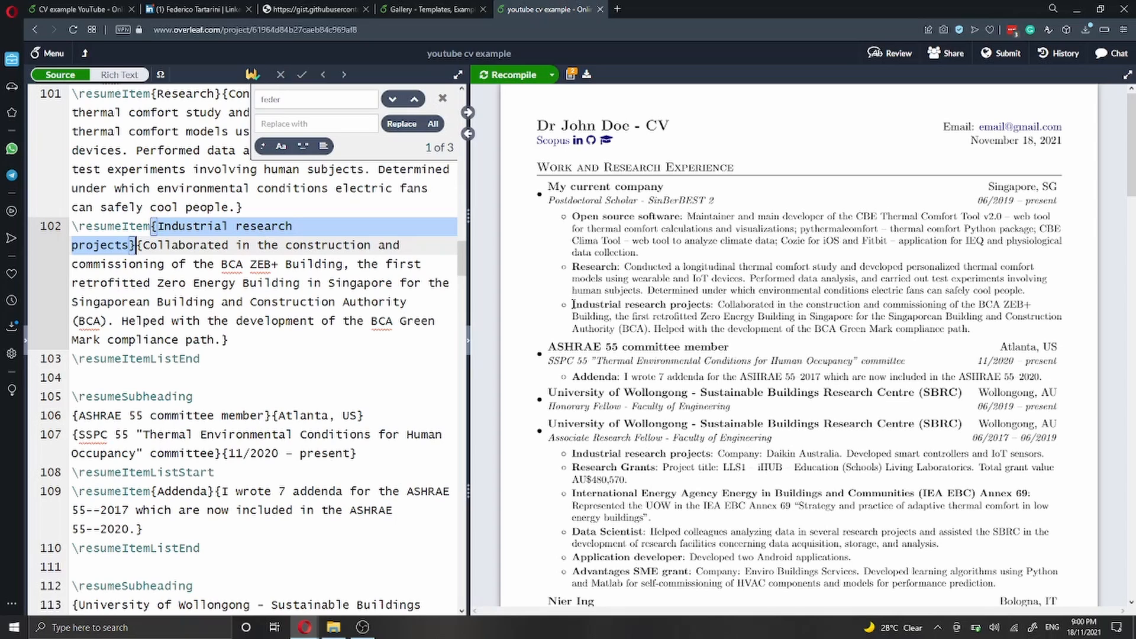
drag(573, 304, 969, 335)
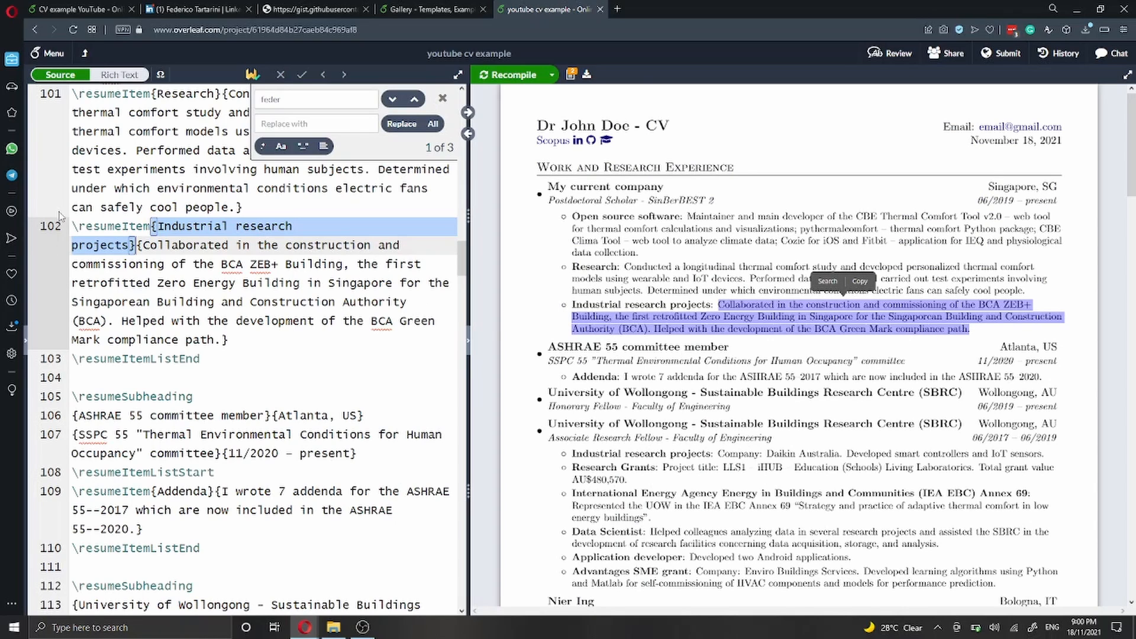
drag(73, 226, 242, 338)
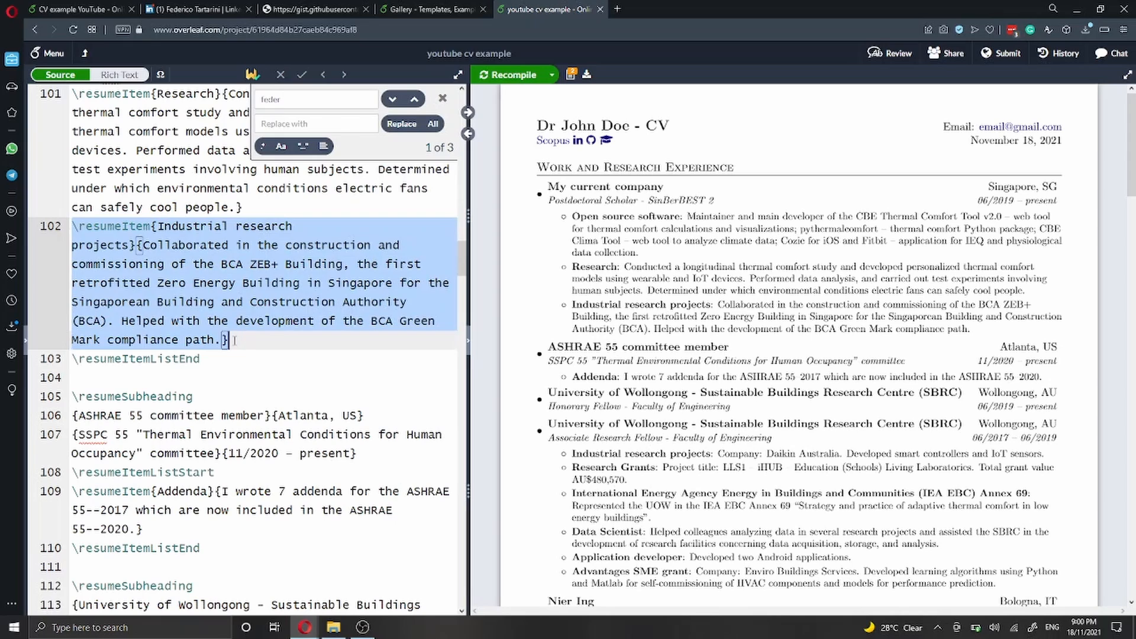
click(235, 340)
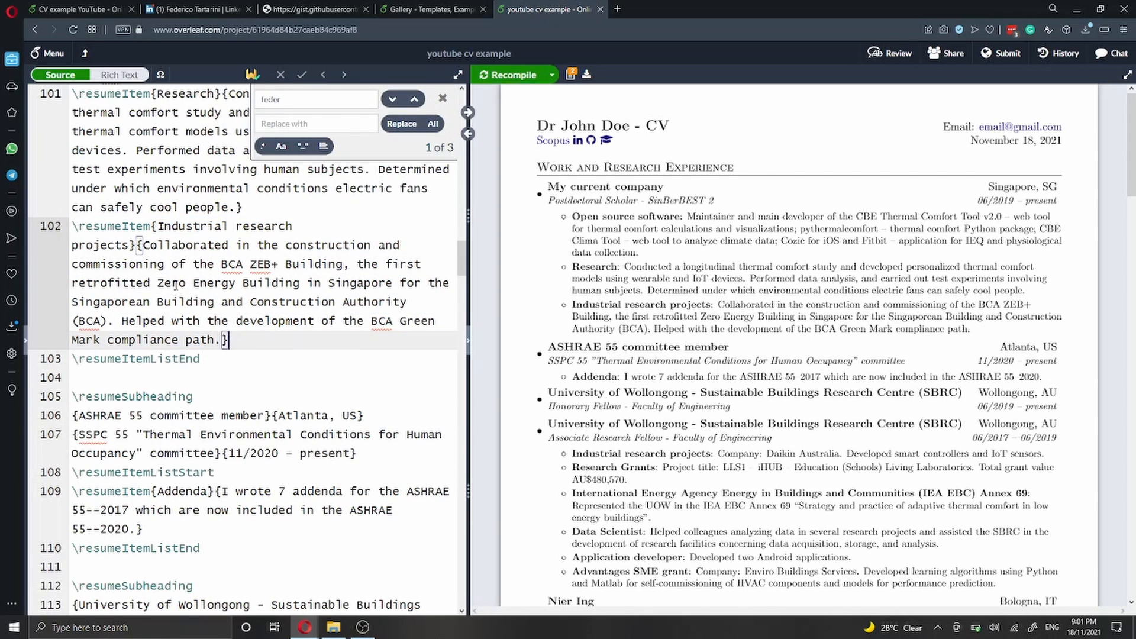
drag(138, 247, 232, 339)
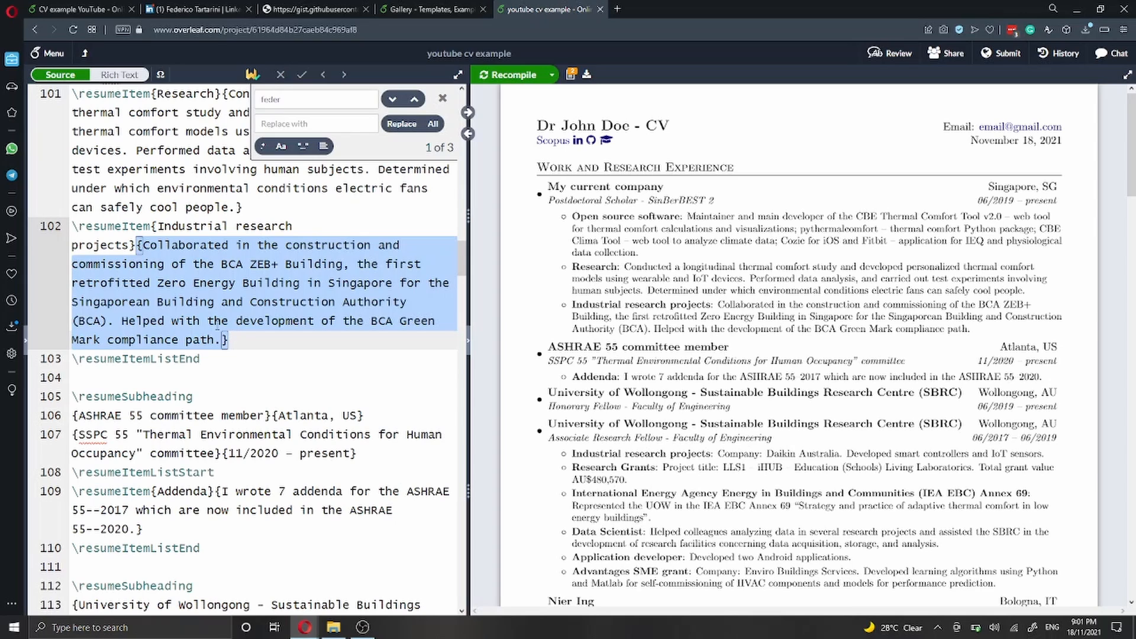
drag(159, 226, 130, 246)
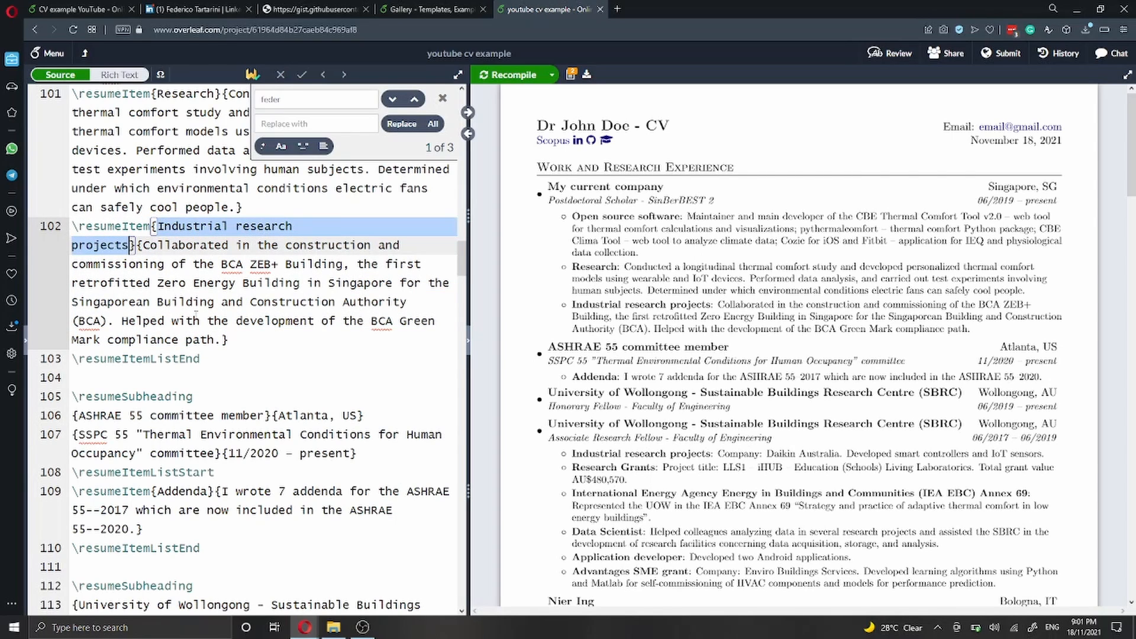
drag(245, 339, 32, 221)
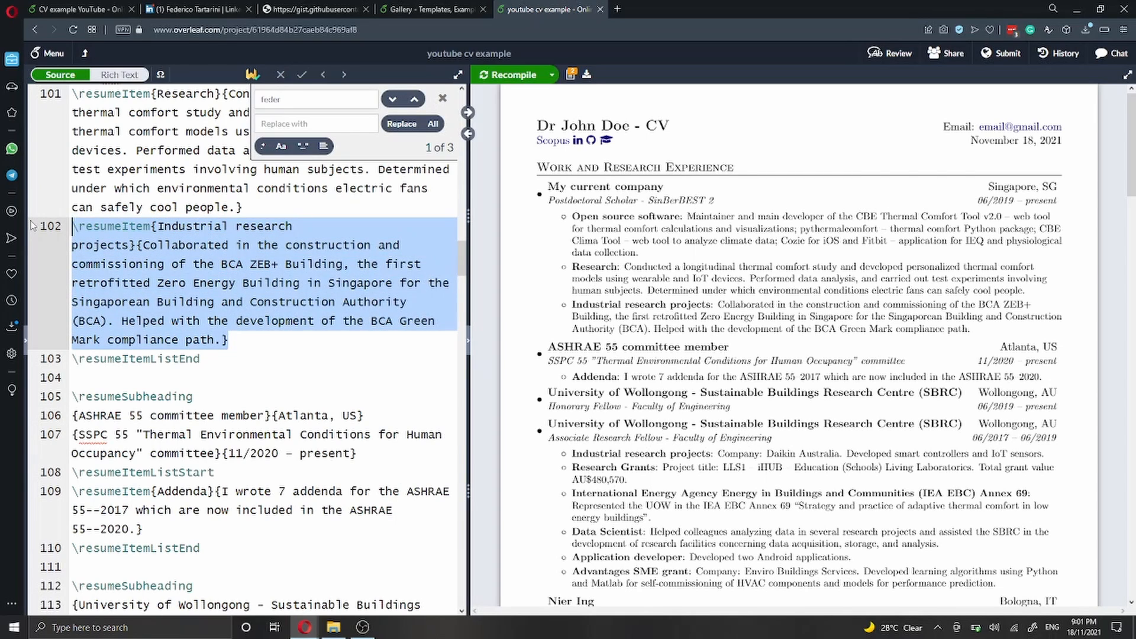
Step: Delete the "Industrial research projects" bullet from the first work experience entry and recompile the CV
key(BackSpace)
key(BackSpace)
key(ctrl+s)
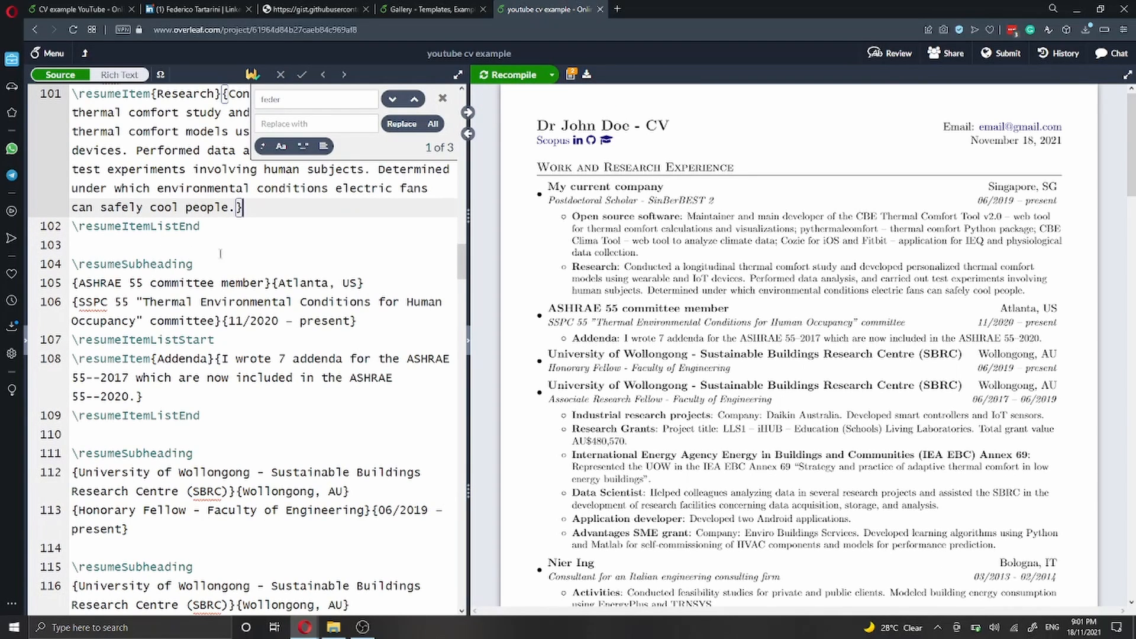
Step: In the first work experience entry's source, replace the city "Singapore" with "My location" and recompile the CV
scroll(356, 292, up, 1)
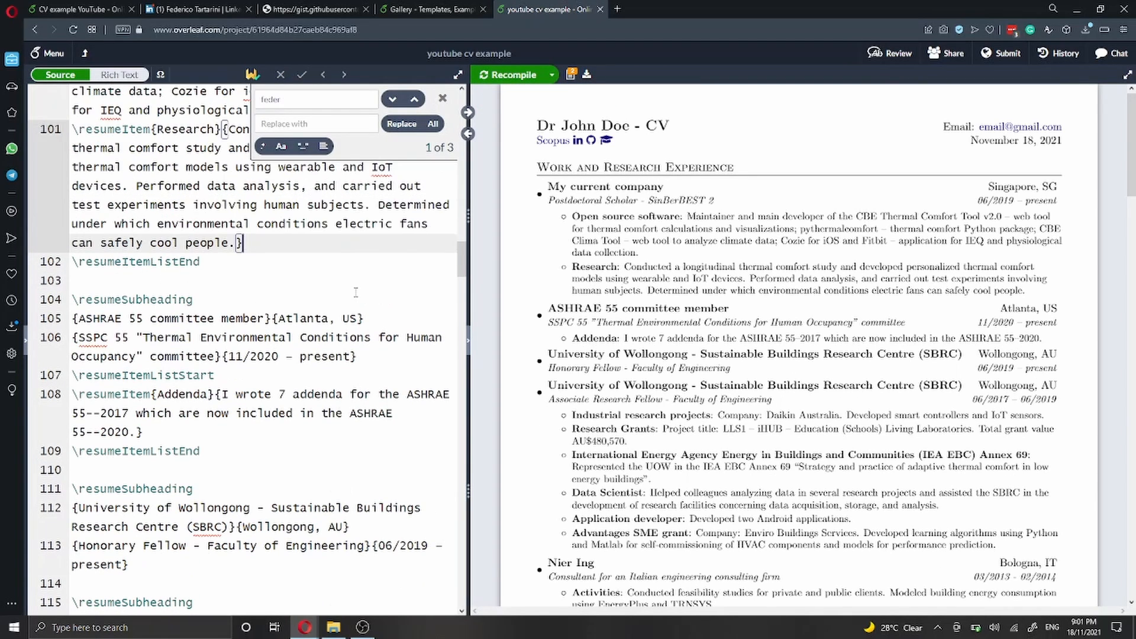
double_click(1020, 188)
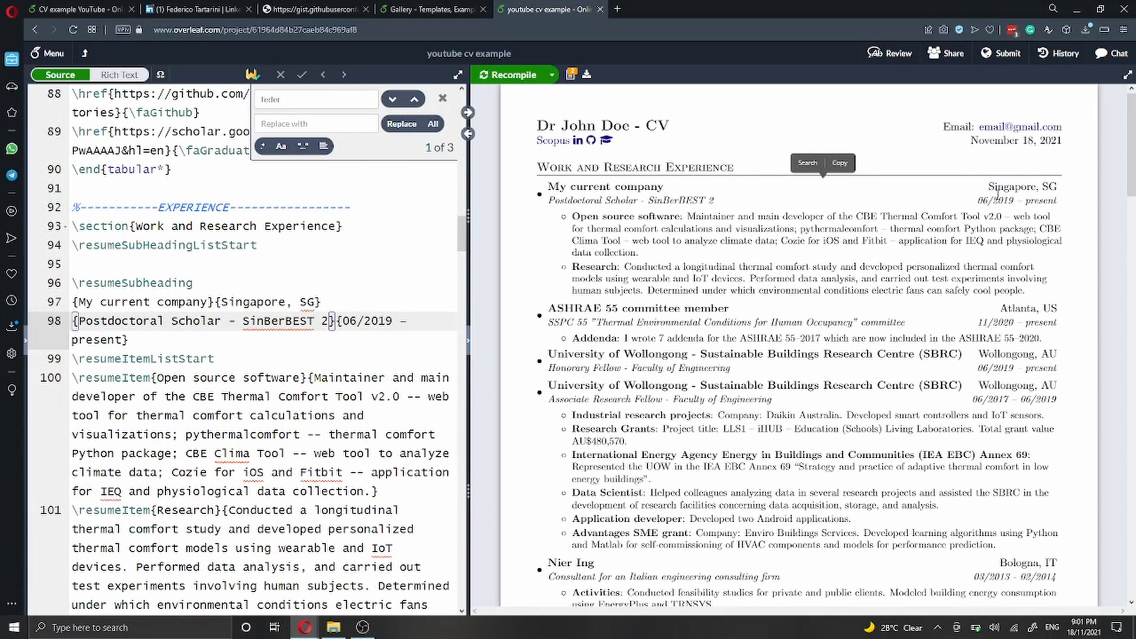
click(304, 349)
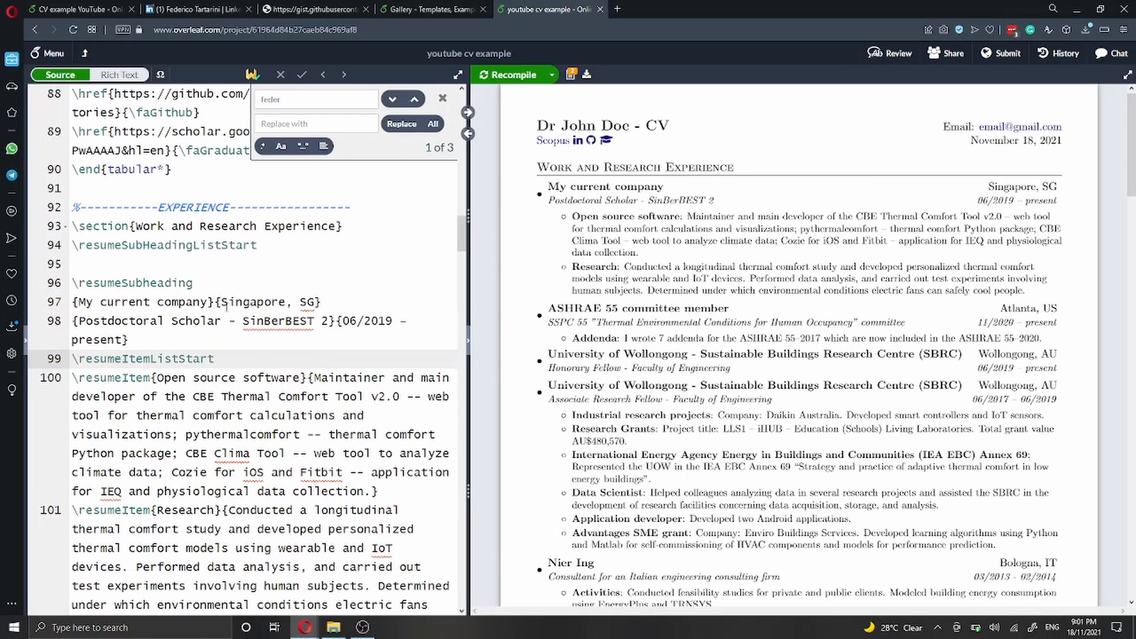
drag(220, 302, 287, 302)
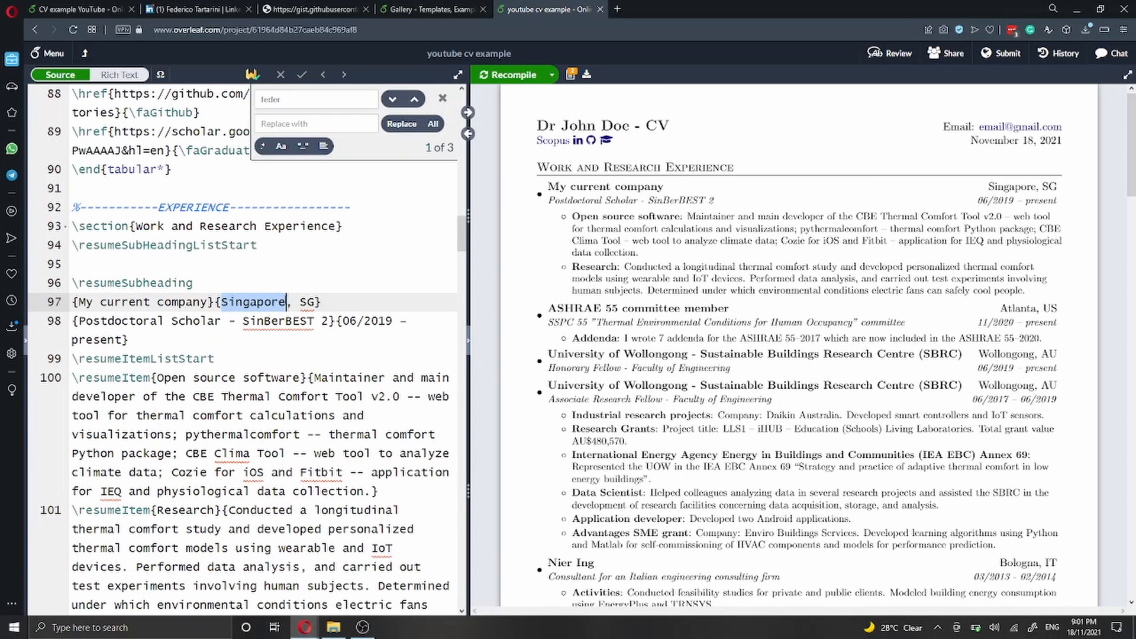
text(My location)
key(ctrl+s)
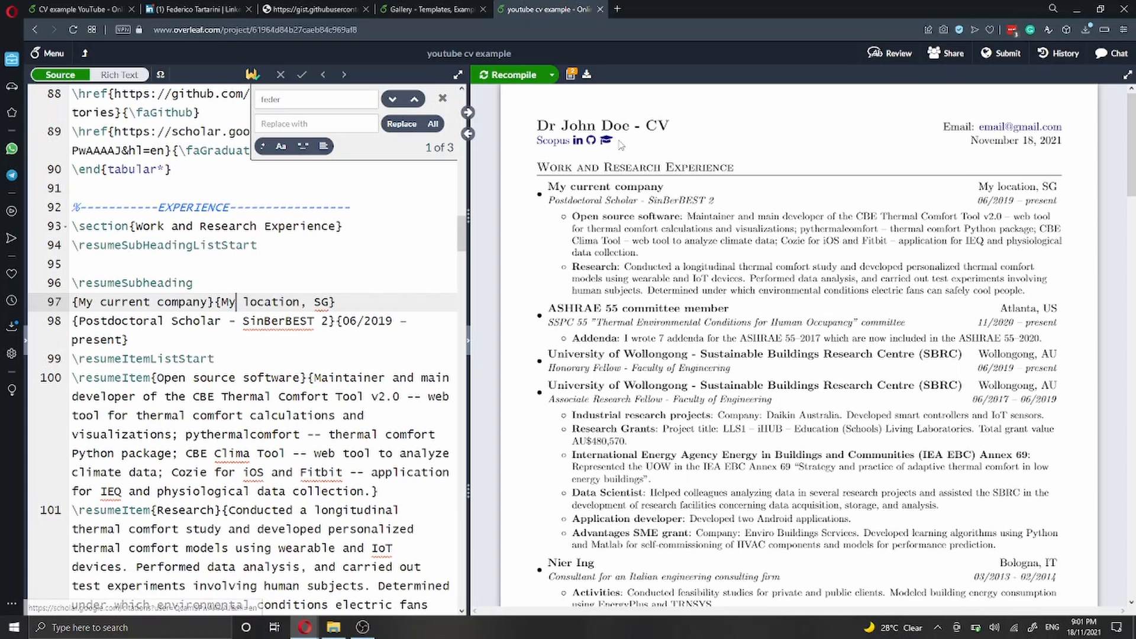
Step: Locate the CV heading's source from the preview and look through the icon commands listed in fontawesome5.pdf
double_click(629, 126)
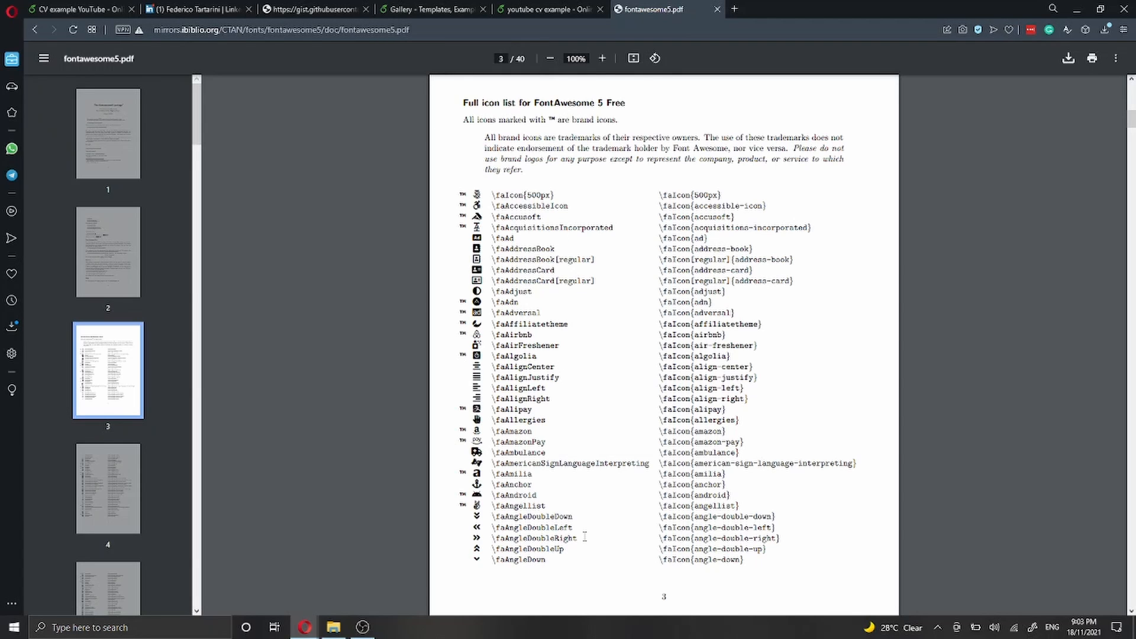
scroll(585, 537, down, 10)
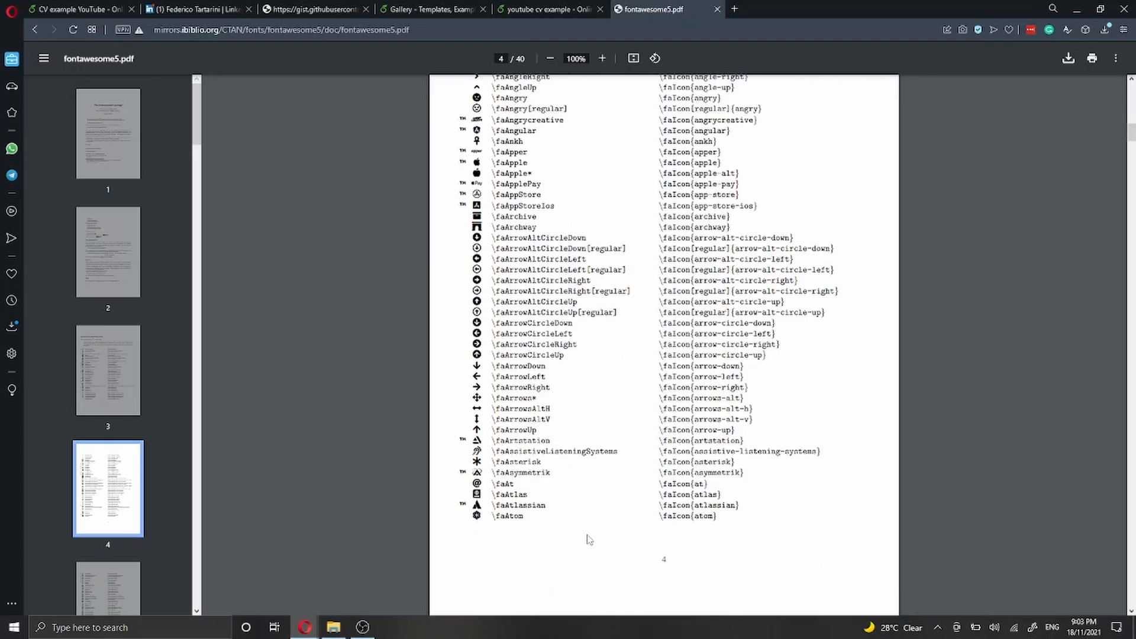
scroll(589, 539, up, 3)
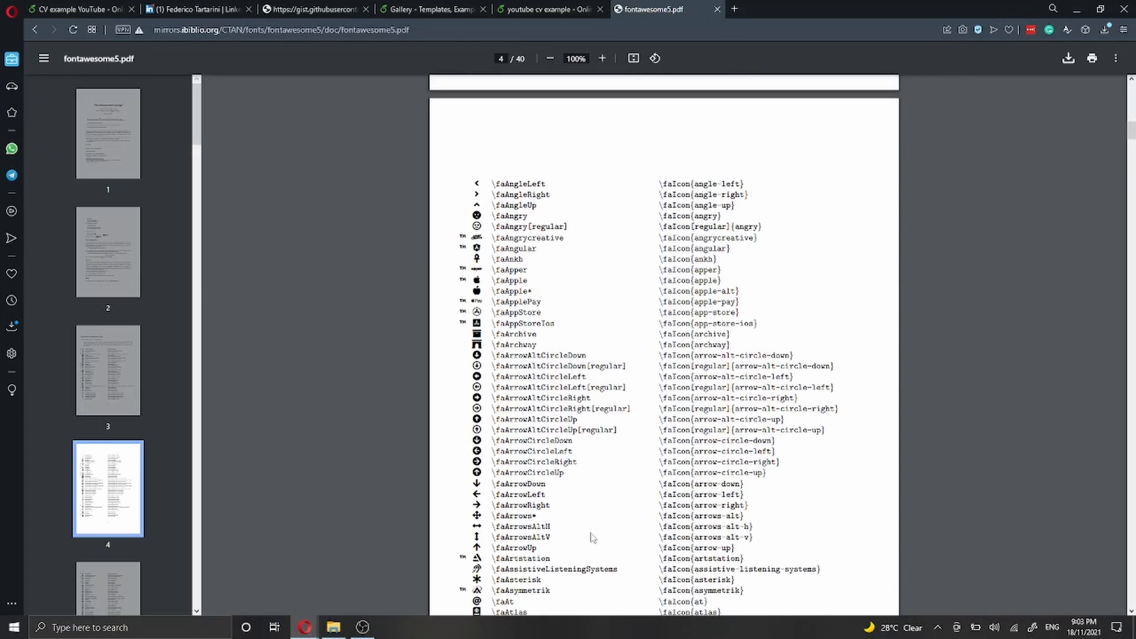
scroll(592, 537, down, 10)
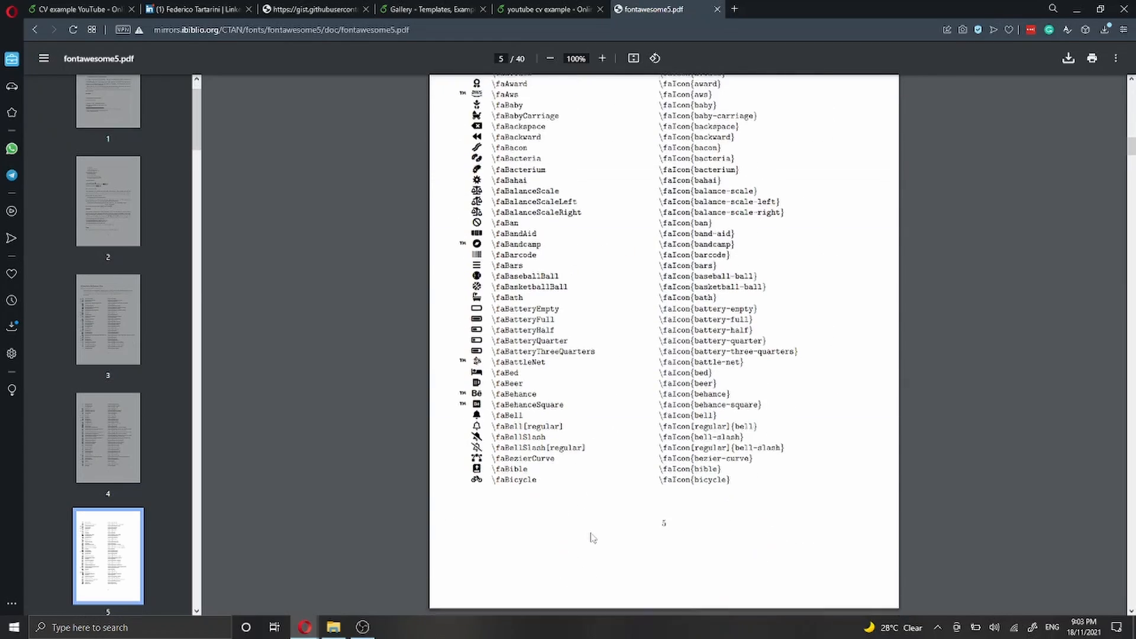
scroll(593, 537, up, 2)
key(ctrl+Tab)
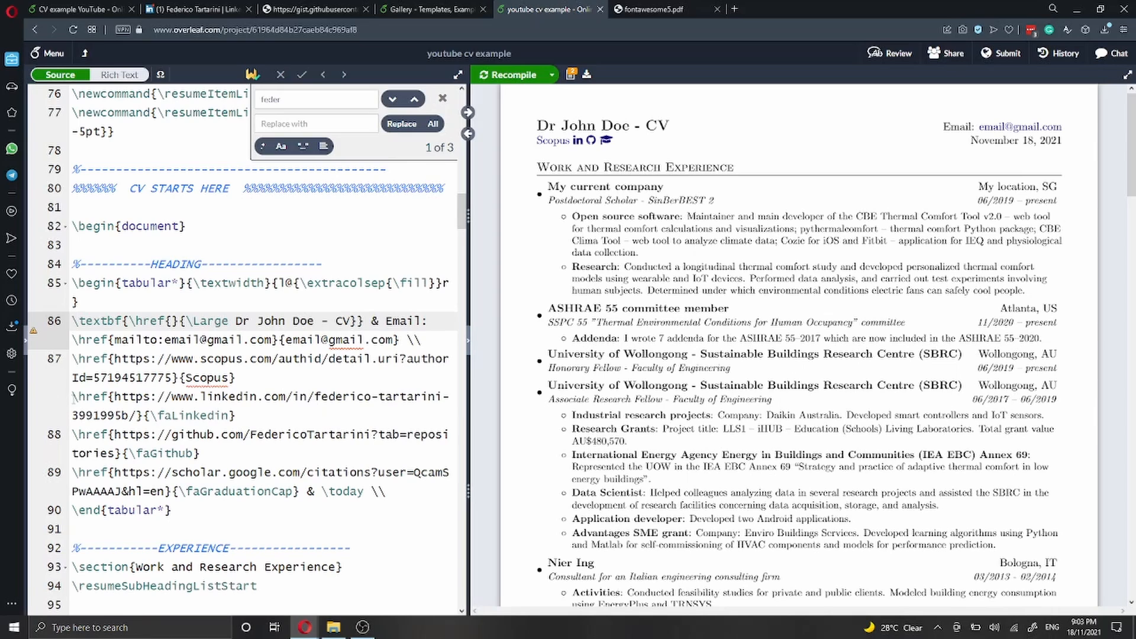
drag(72, 397, 142, 417)
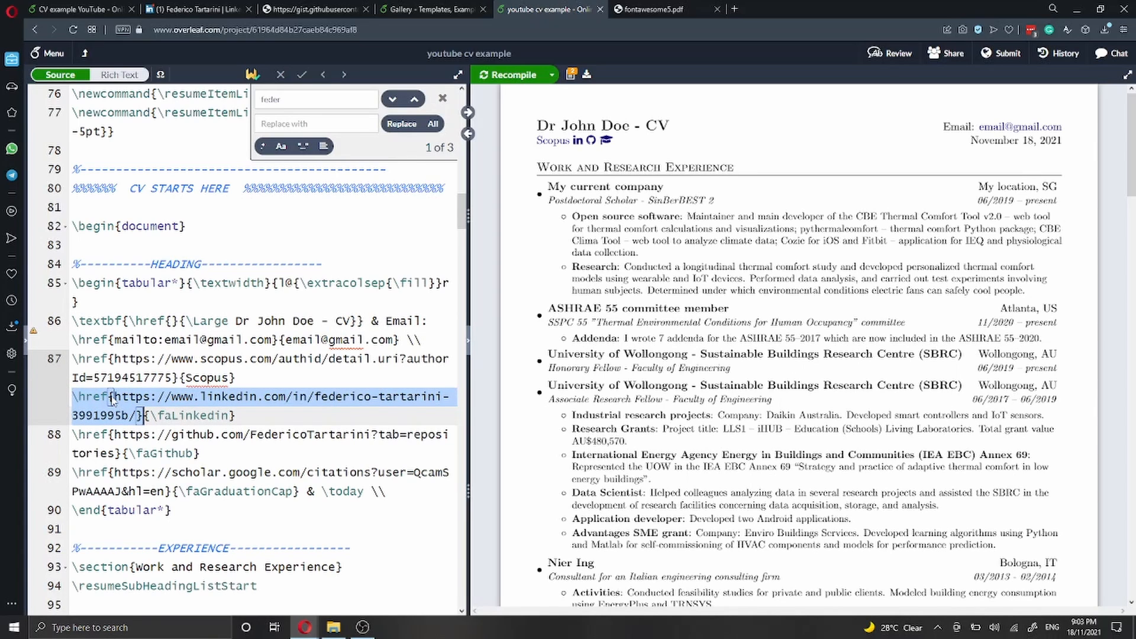
click(221, 404)
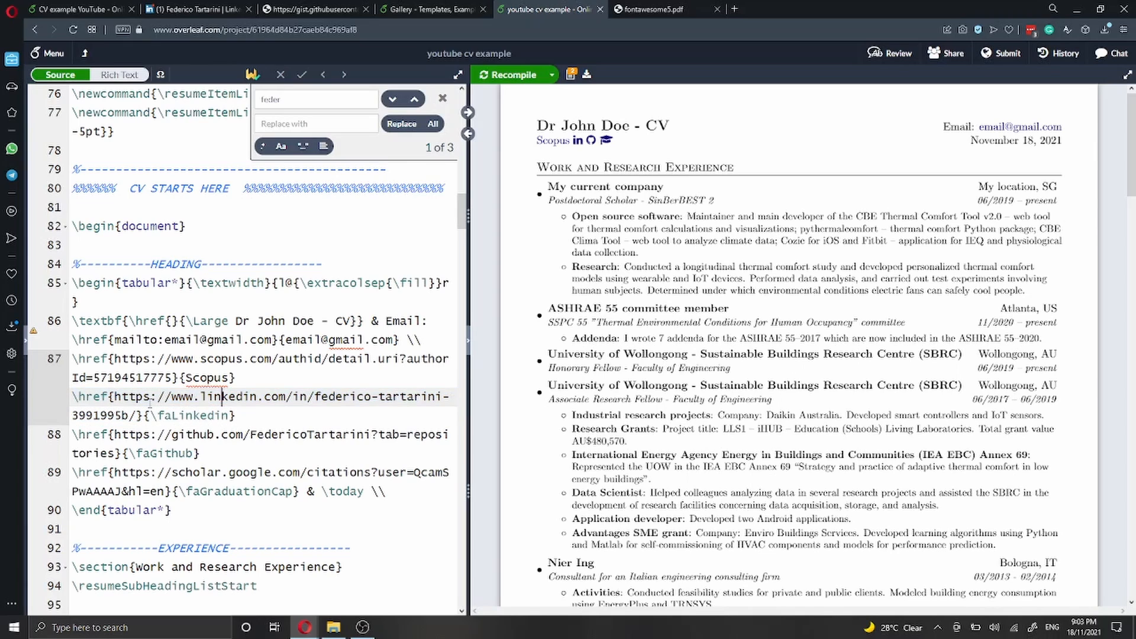
double_click(220, 402)
text(google)
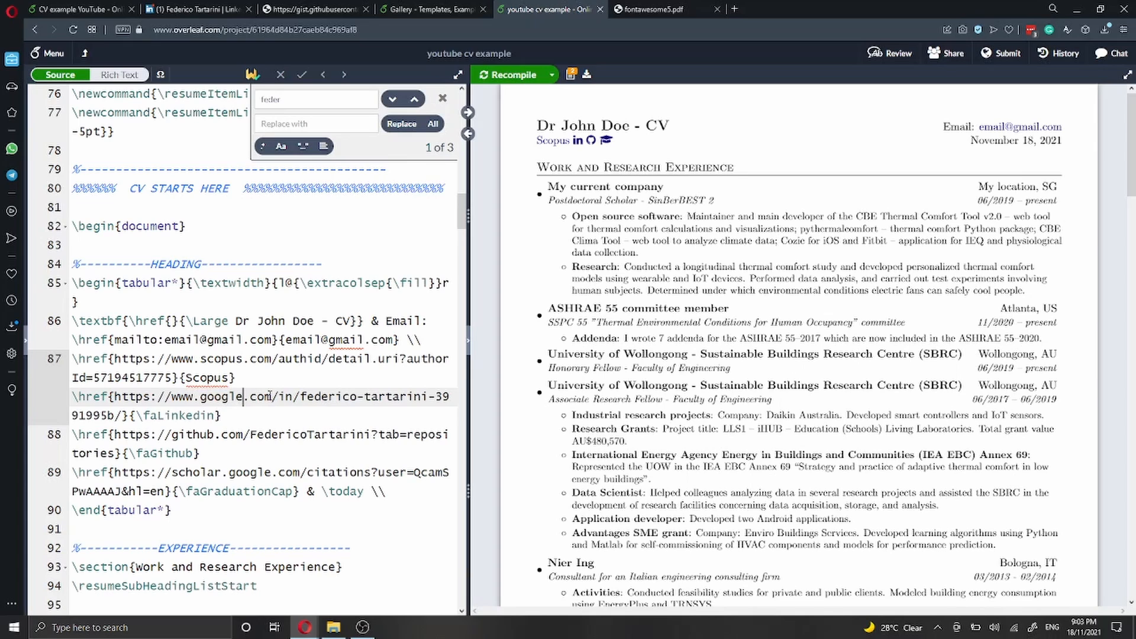
drag(271, 396, 122, 416)
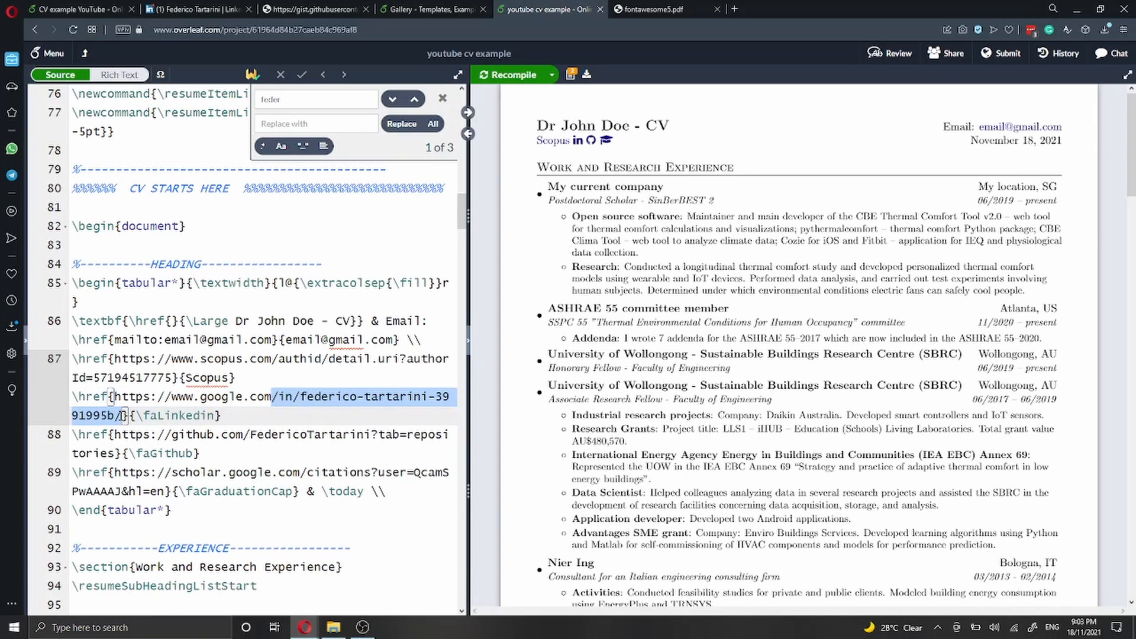
key(BackSpace)
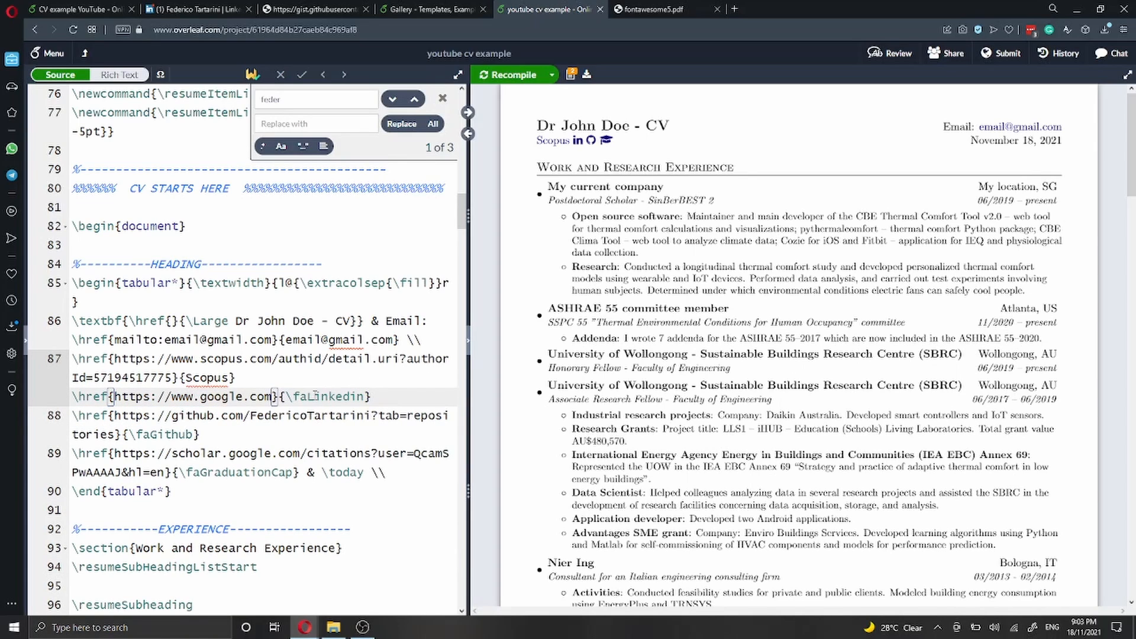
Step: Search fontawesome5.pdf for "google" to find the Google icon's LaTeX command
click(651, 9)
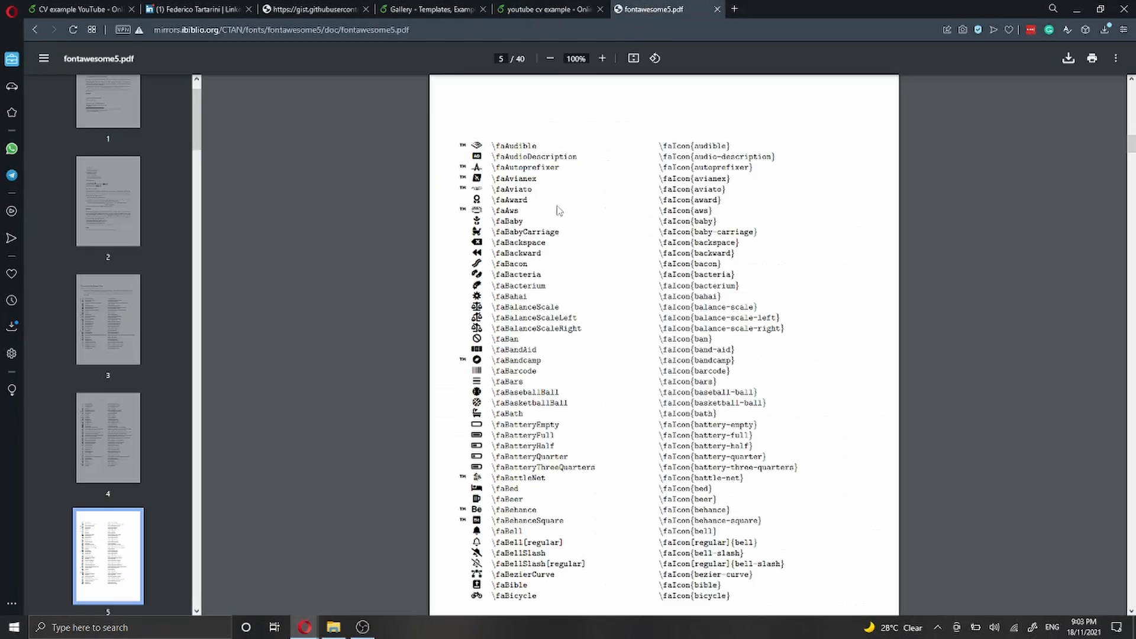
key(ctrl+f)
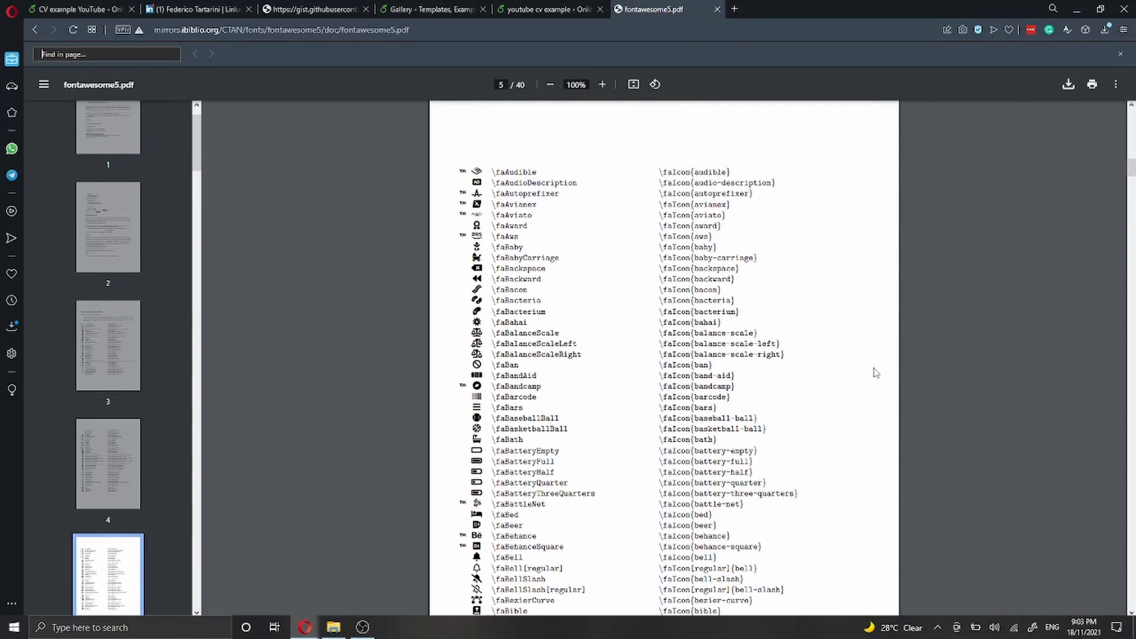
text(google)
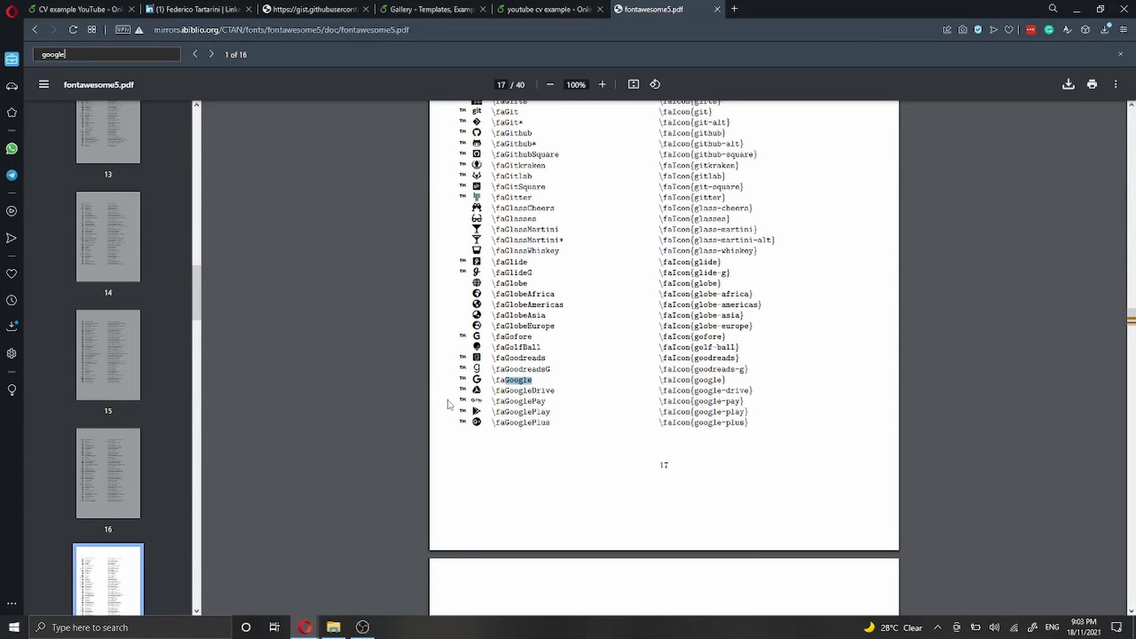
drag(493, 380, 532, 380)
Step: Back in the Overleaf source, replace the link's \faLinkedin icon with \faGoogle and recompile the CV
click(548, 7)
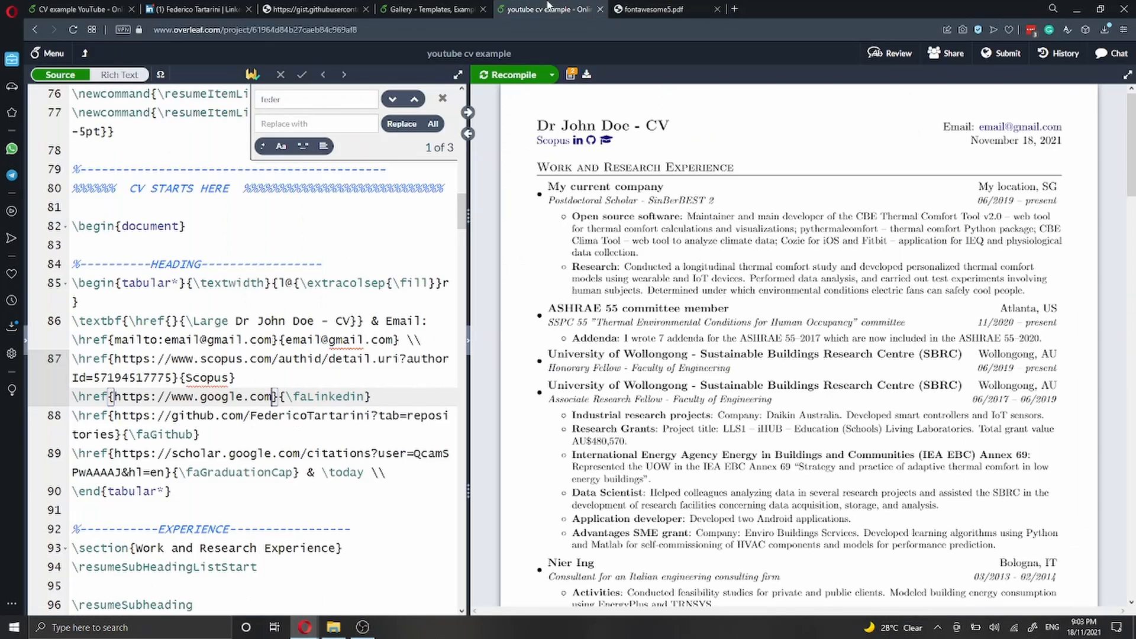
double_click(324, 396)
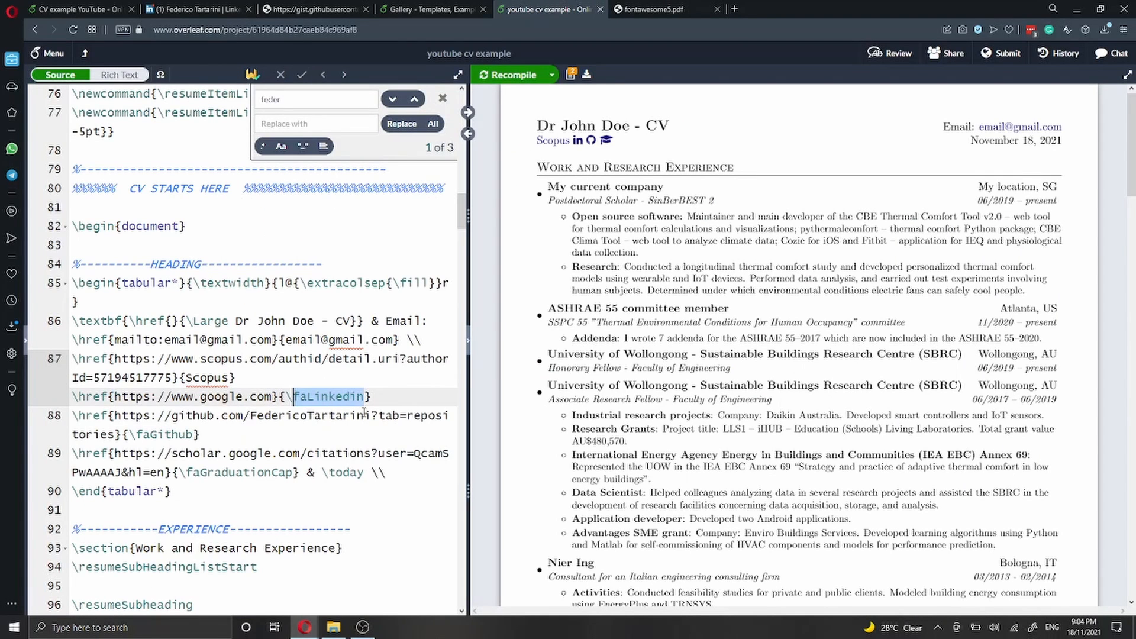
text(fa)
text(Goo)
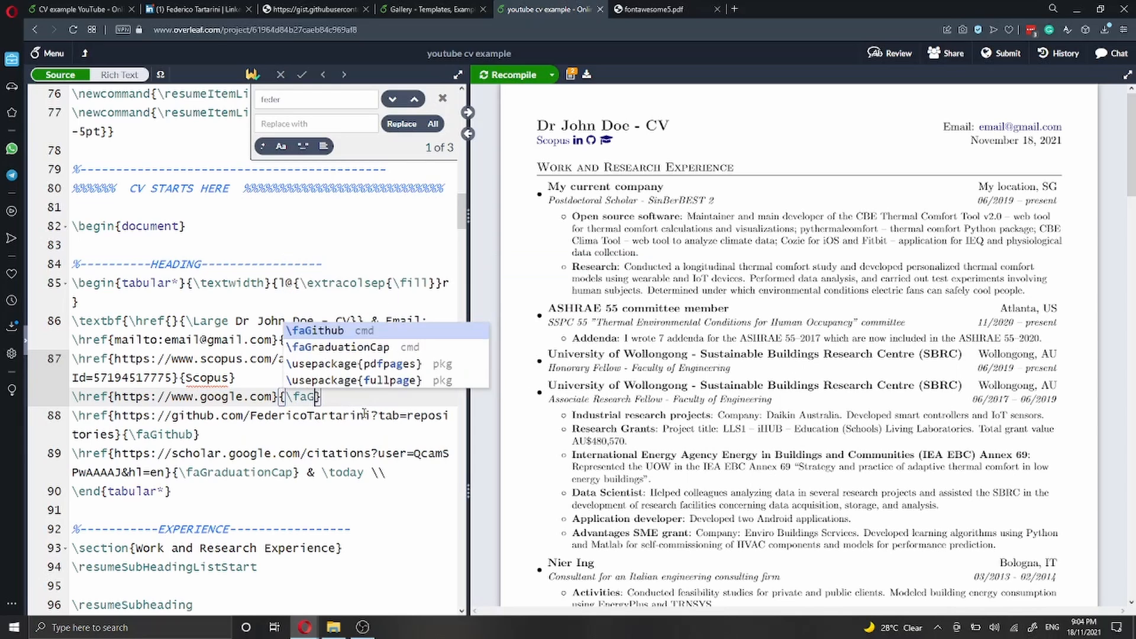
text(gle)
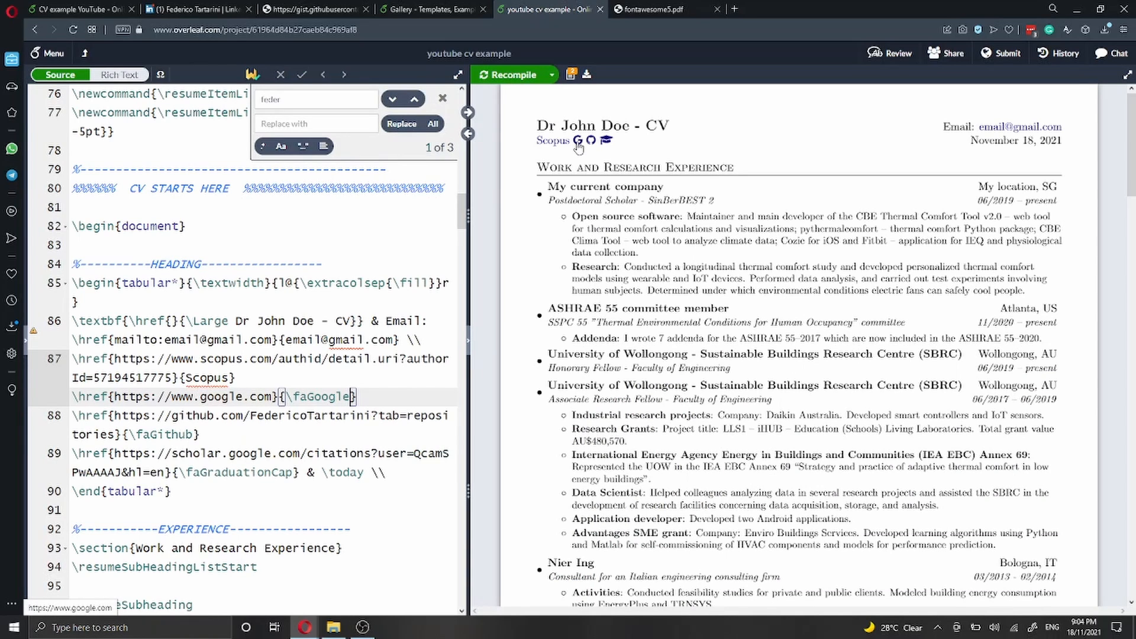
Step: Examine the "CV STARTS HERE" divider and the extent of the document block by folding and unfolding \begin{document}
drag(465, 228, 466, 214)
drag(75, 308, 394, 308)
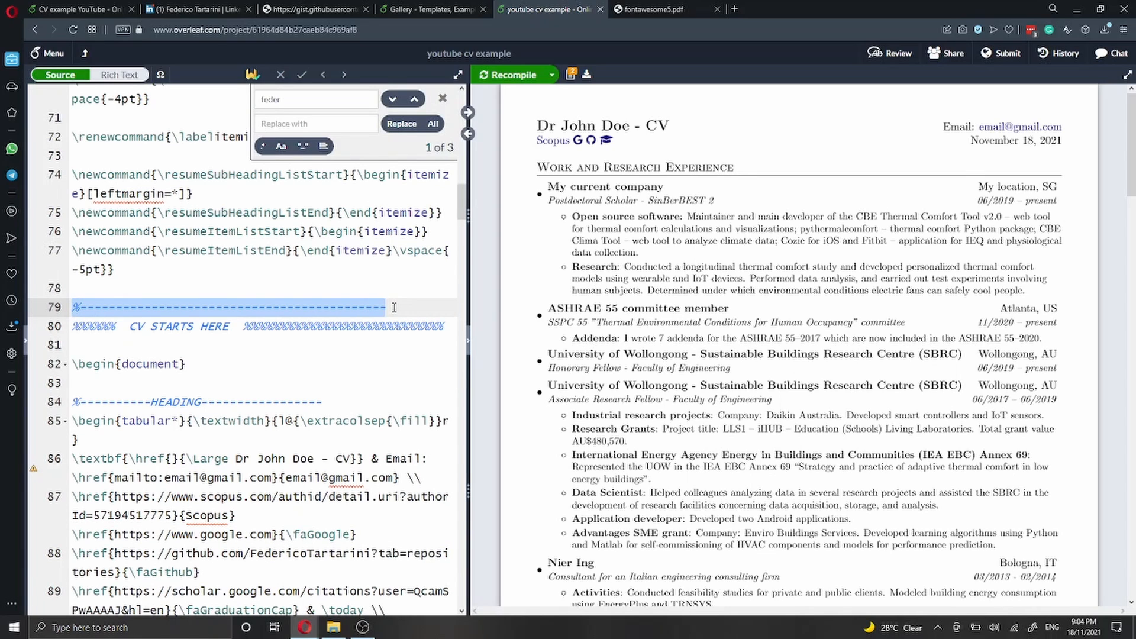
click(65, 364)
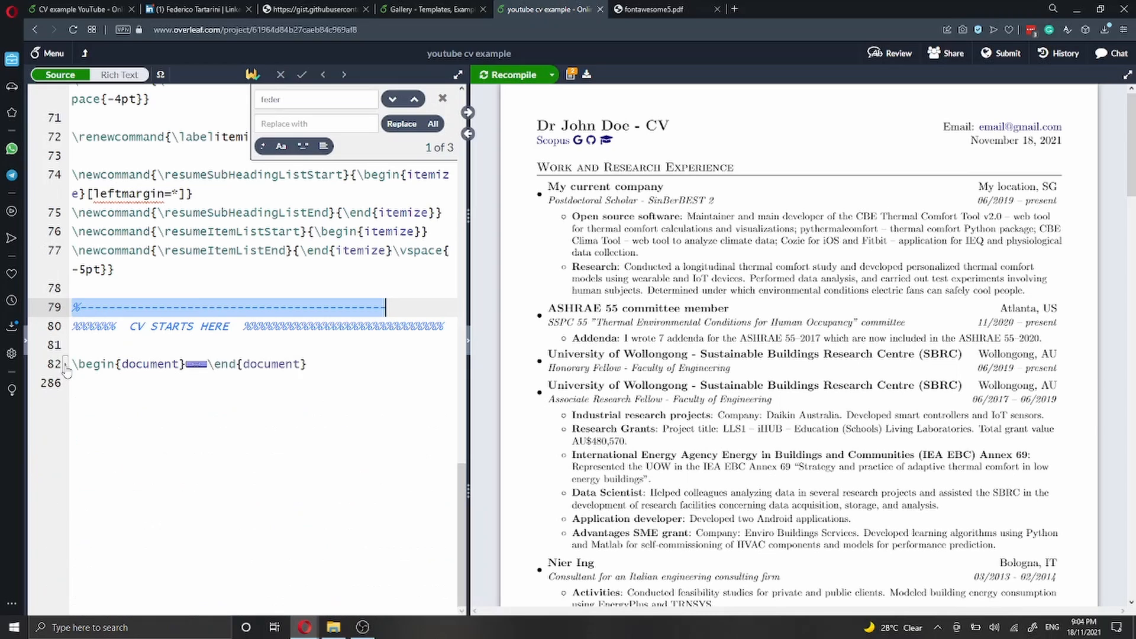
click(187, 360)
click(188, 362)
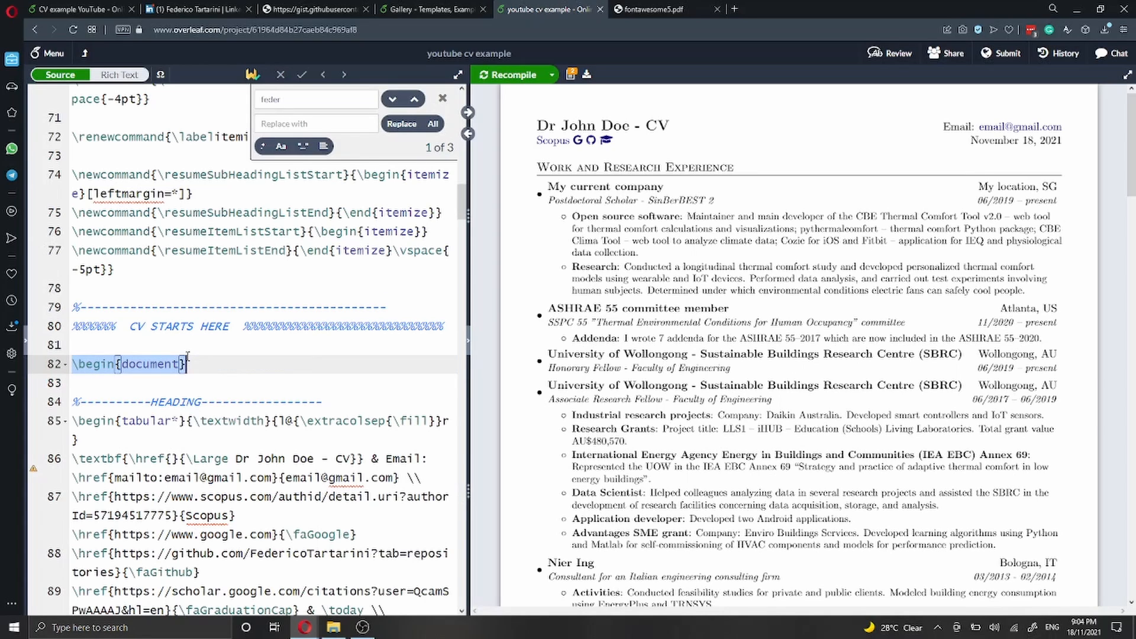
click(65, 365)
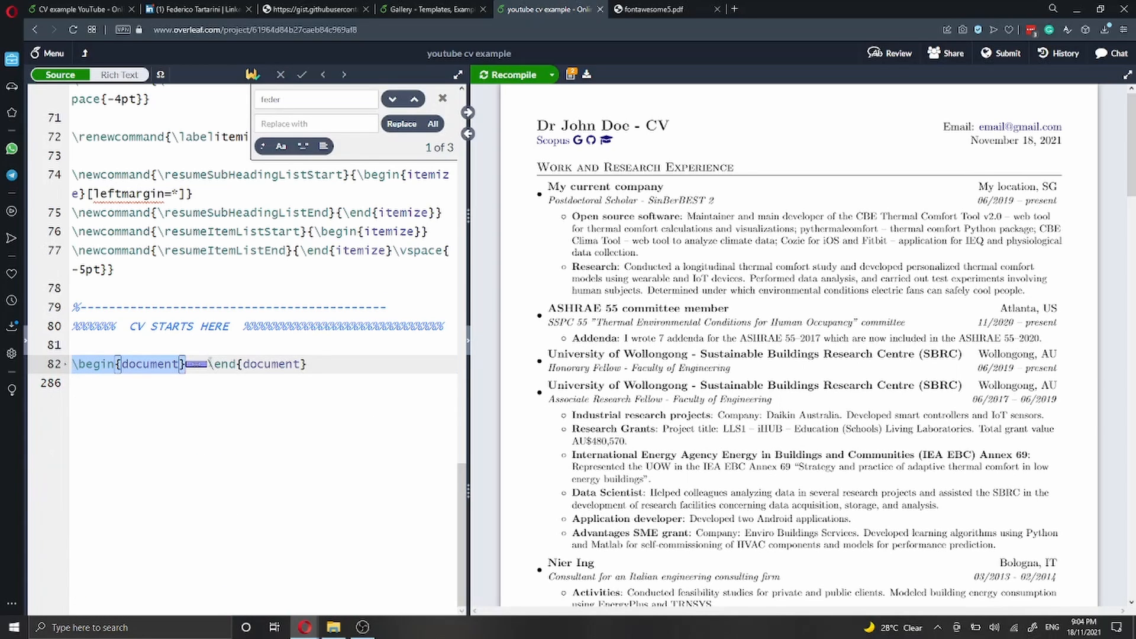
click(66, 365)
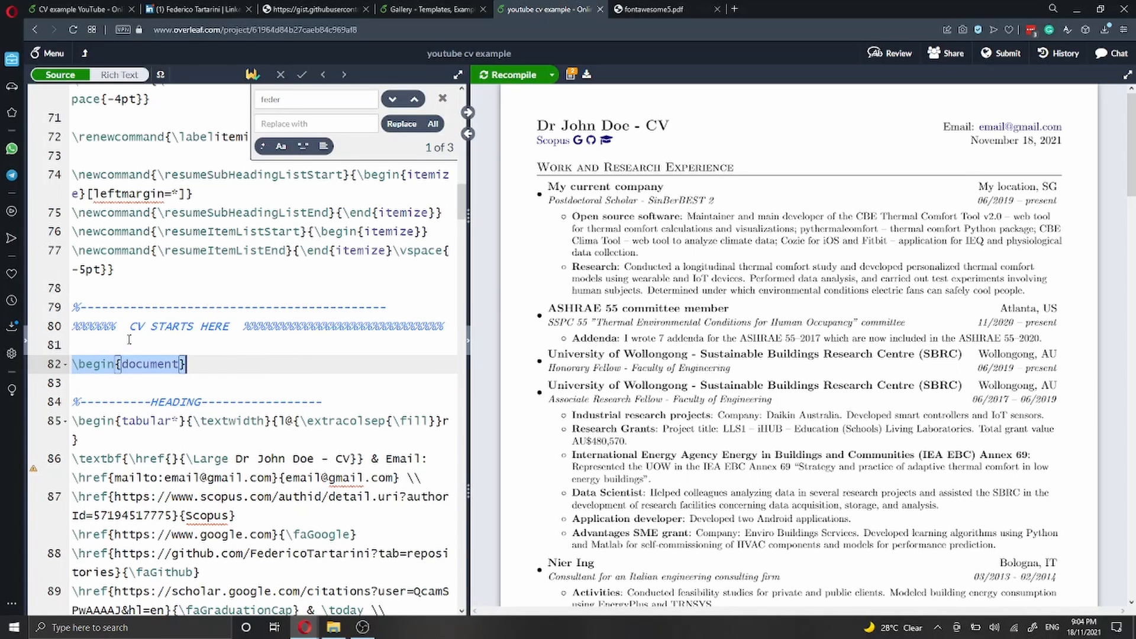
Step: Review the preamble above \begin{document}, including the \resumeItem definition, section formatting, margin adjustments and hyperlink colour settings
drag(129, 339, 75, 135)
scroll(122, 290, down, 18)
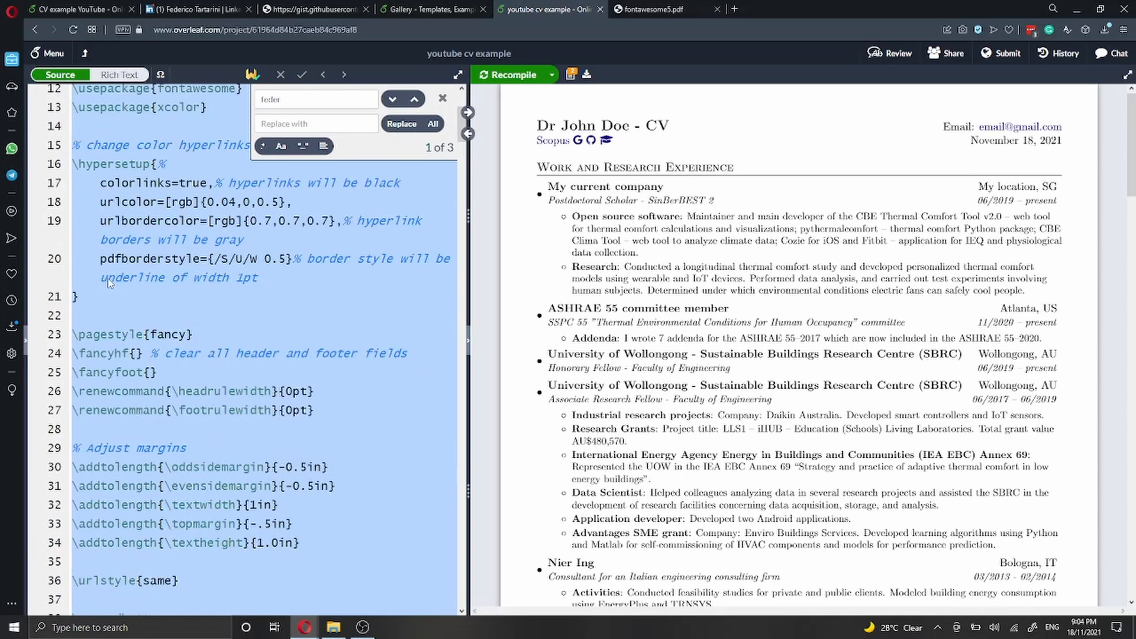
scroll(121, 290, down, 3)
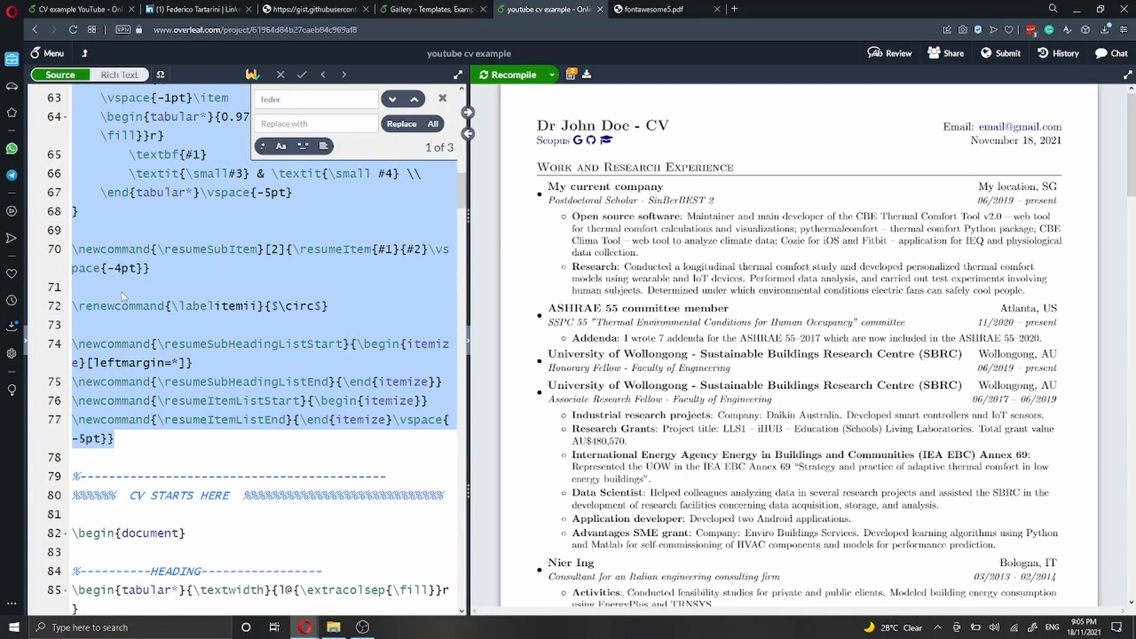
key(ctrl+a)
scroll(123, 293, up, 8)
scroll(125, 298, up, 2)
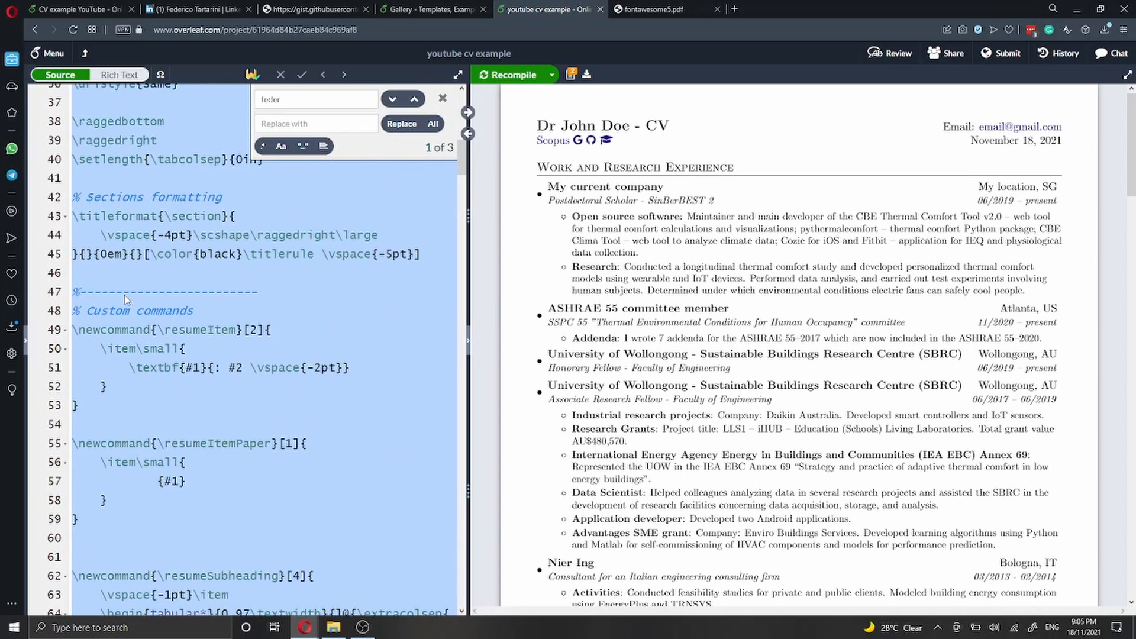
click(123, 292)
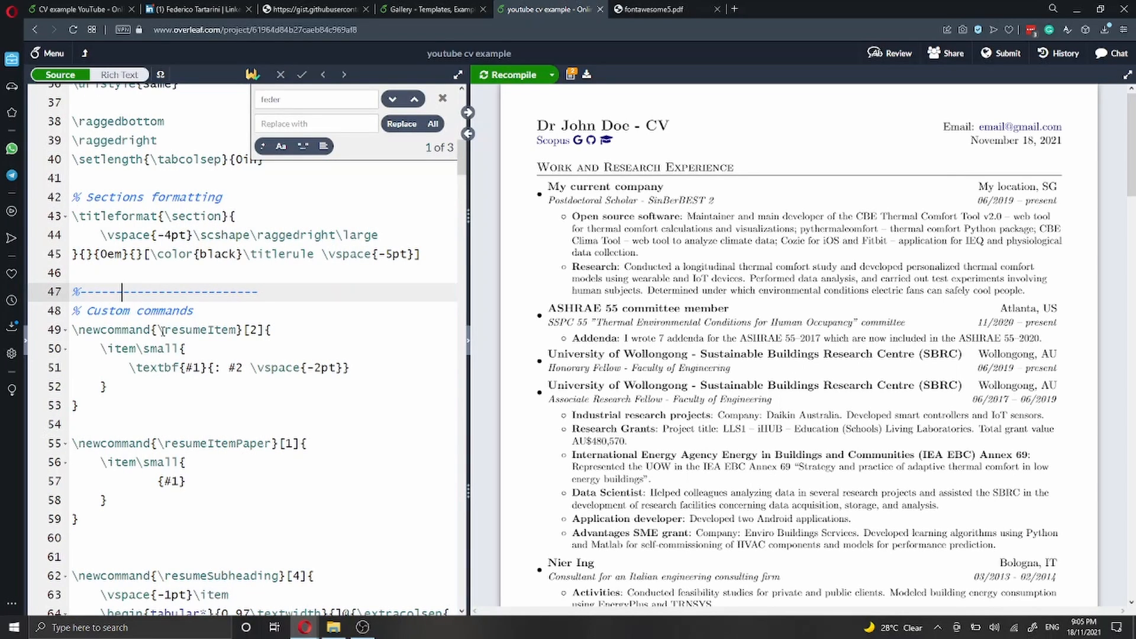
drag(159, 330, 238, 330)
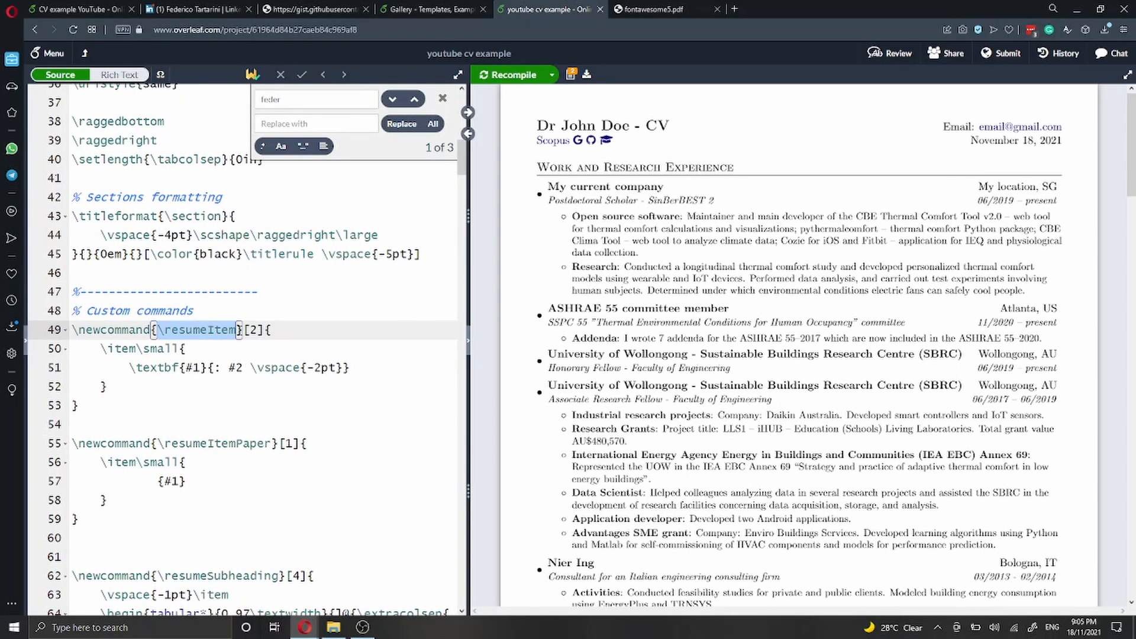
scroll(245, 321, up, 4)
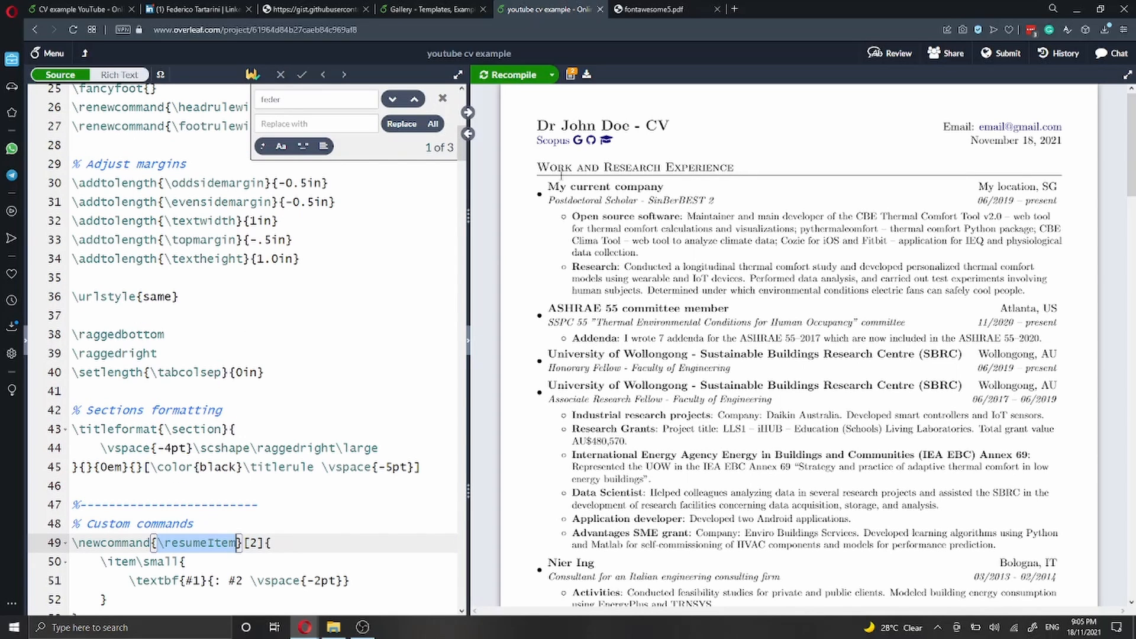
scroll(299, 284, up, 5)
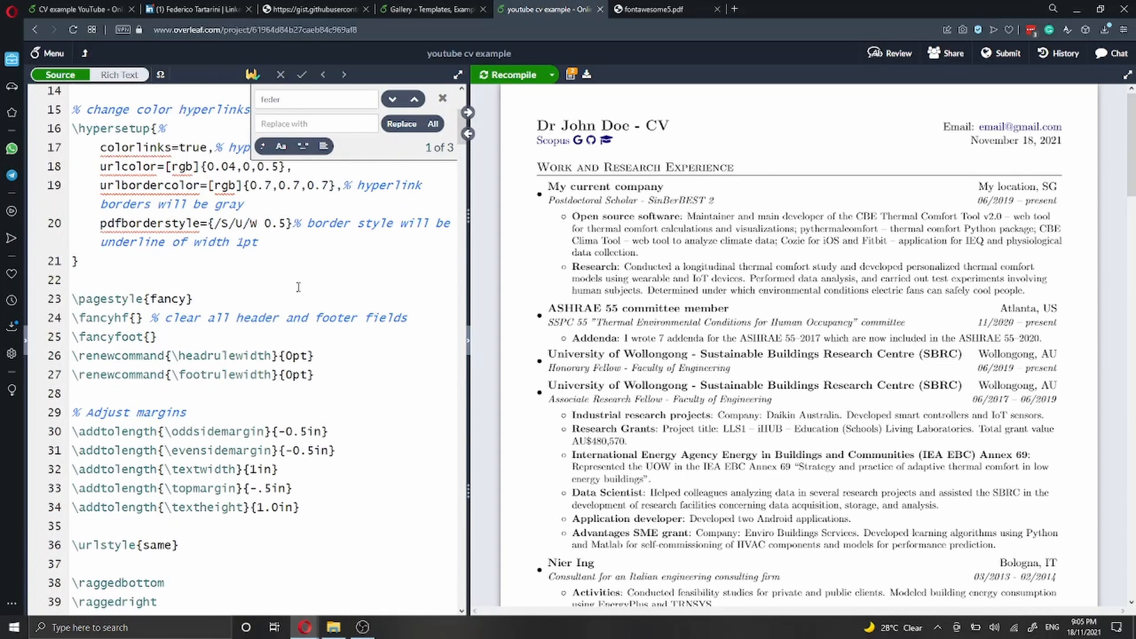
Step: Examine the \hypersetup block under the "change color hyperlinks" comment, including the colorlinks option and the urlcolor RGB values
scroll(299, 285, up, 3)
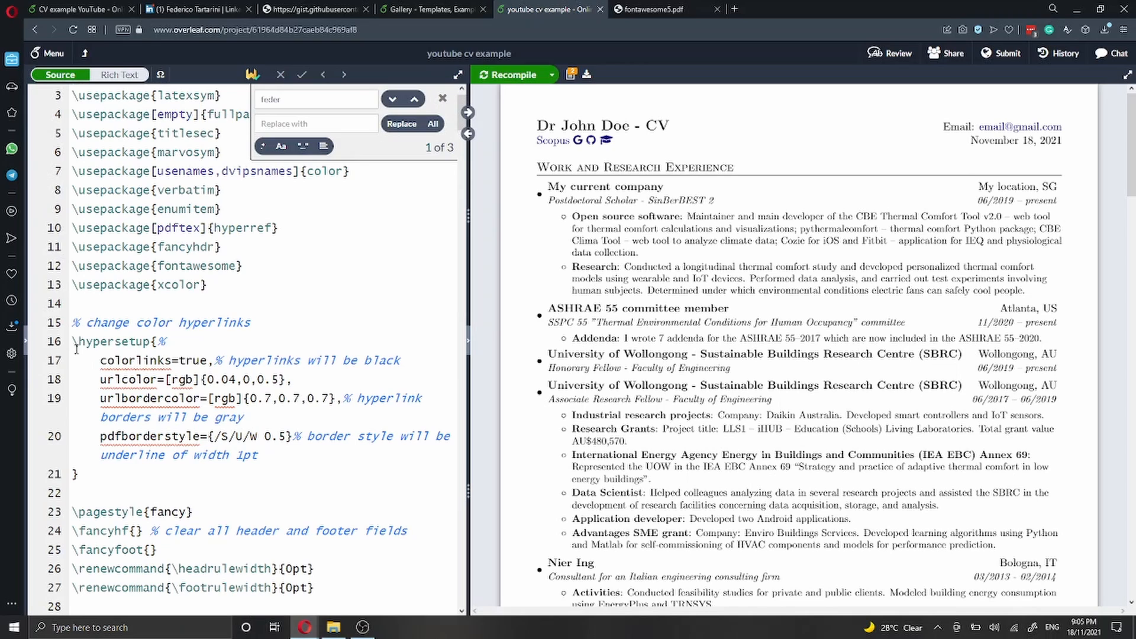
drag(71, 342, 89, 472)
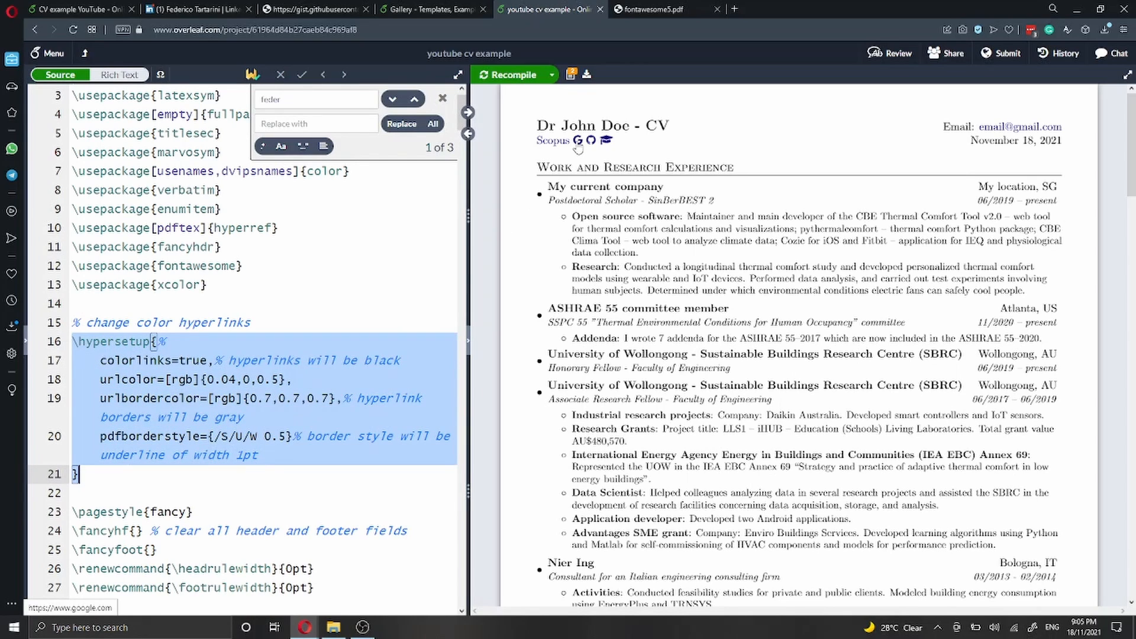
click(333, 329)
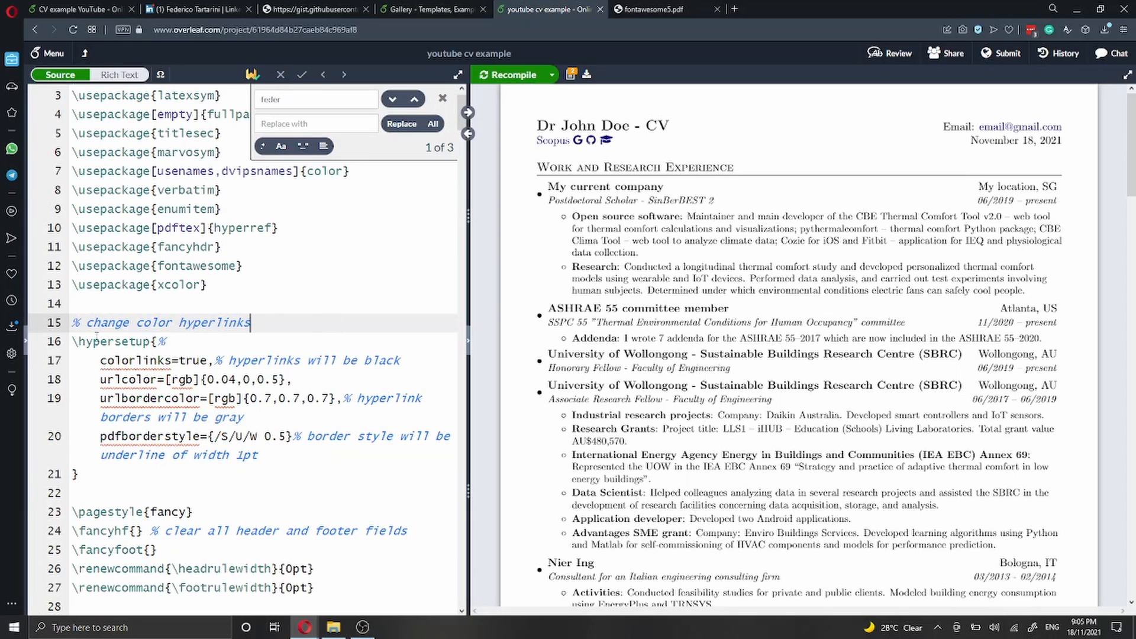
click(73, 325)
key(shift+End)
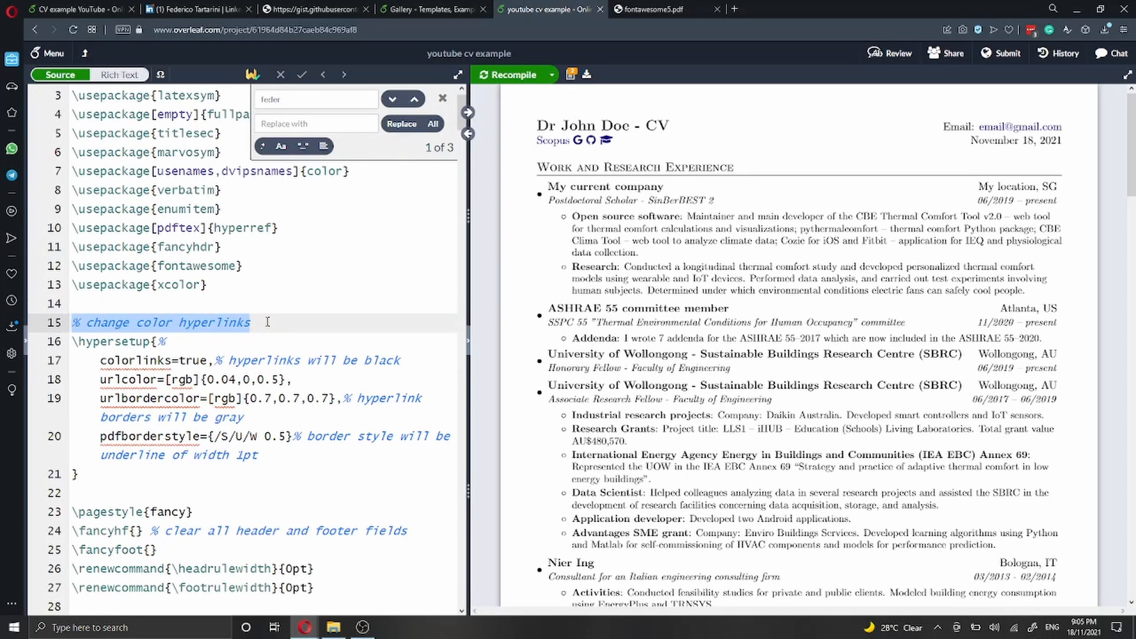
click(85, 325)
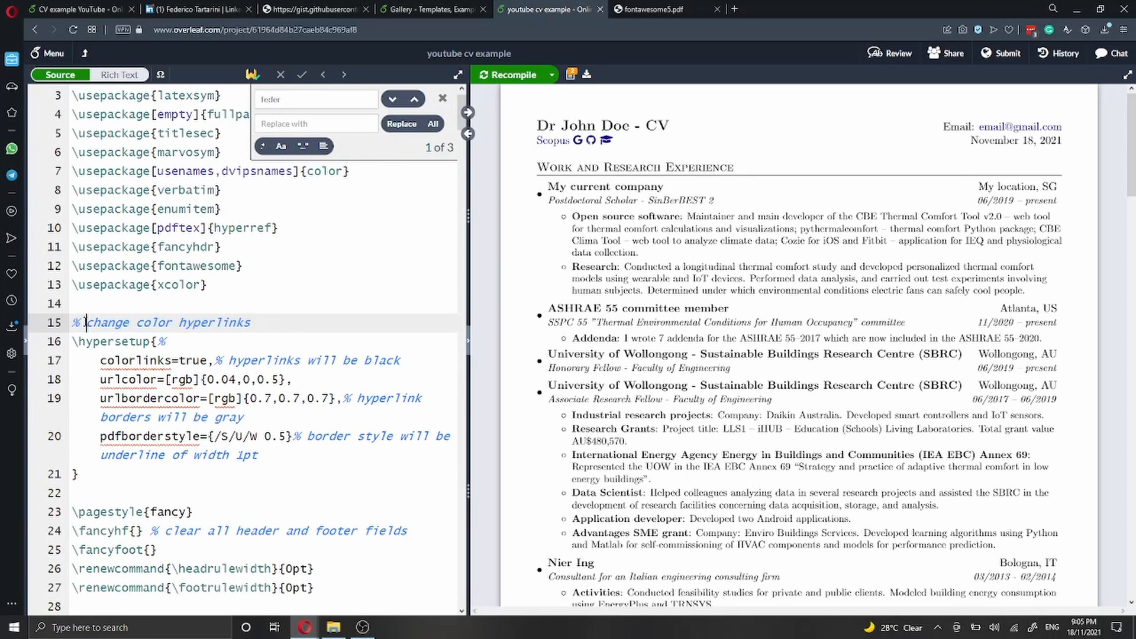
drag(86, 322, 270, 323)
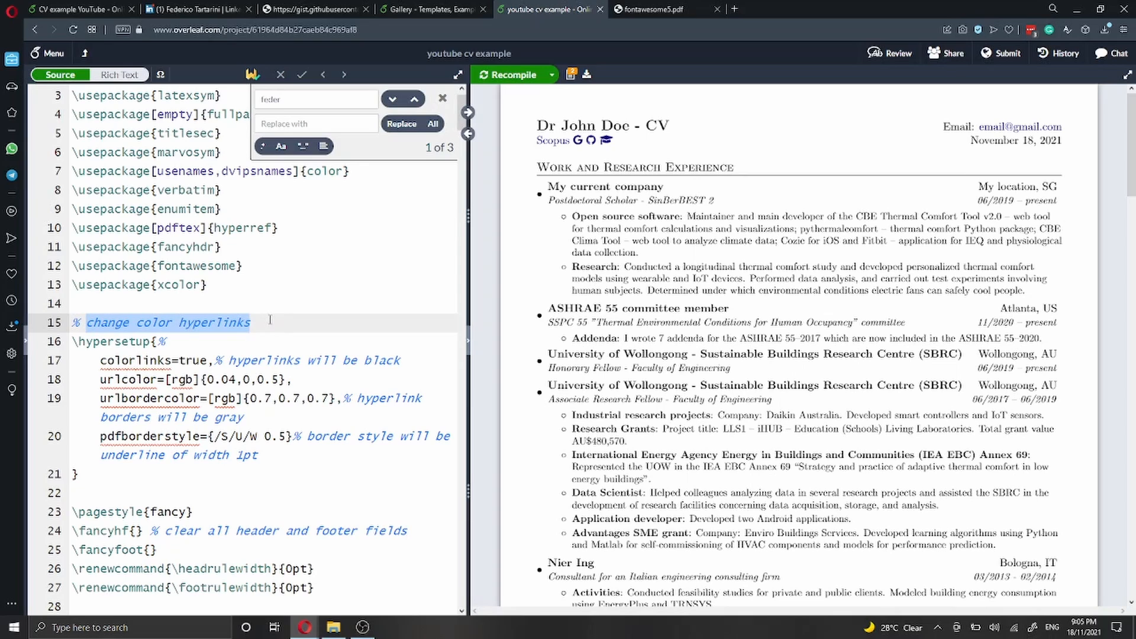
scroll(272, 323, down, 1)
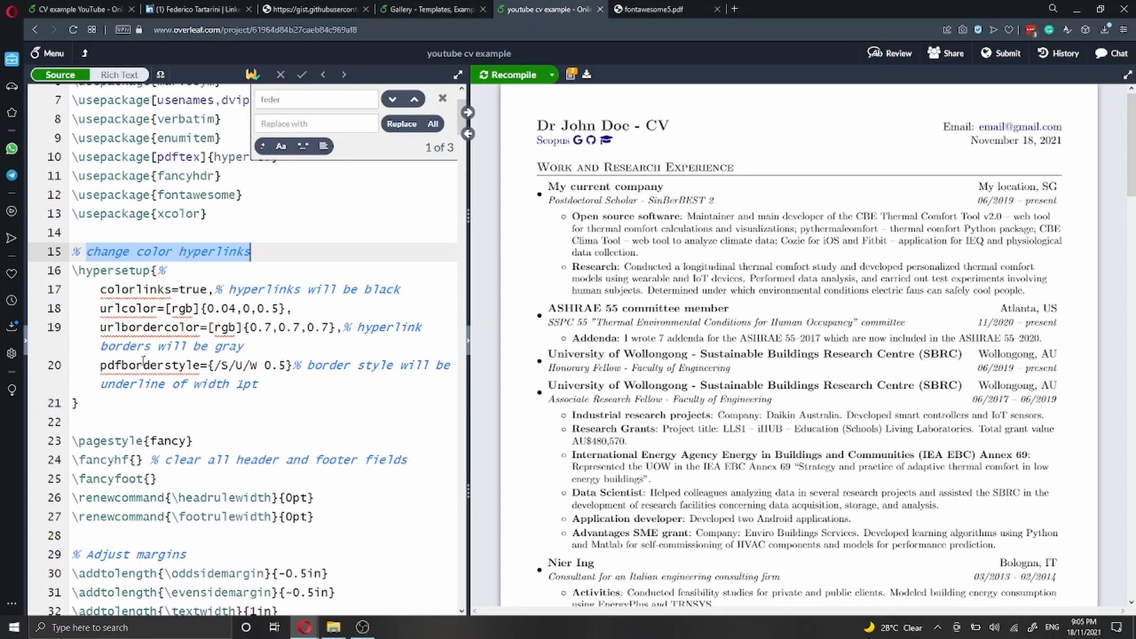
drag(99, 290, 171, 290)
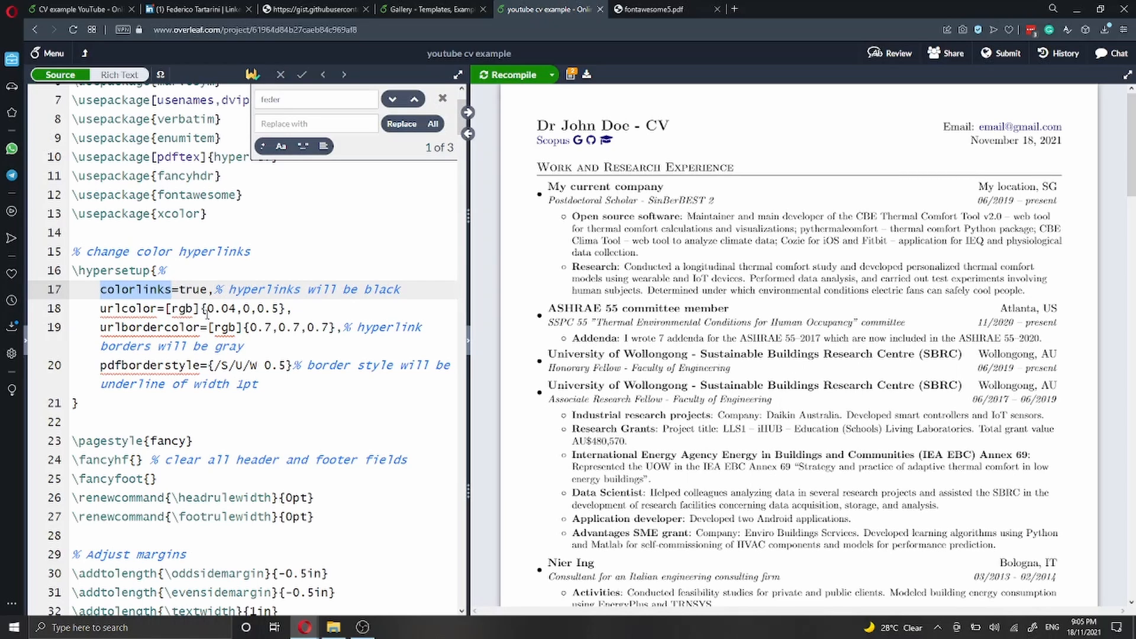
drag(206, 308, 282, 308)
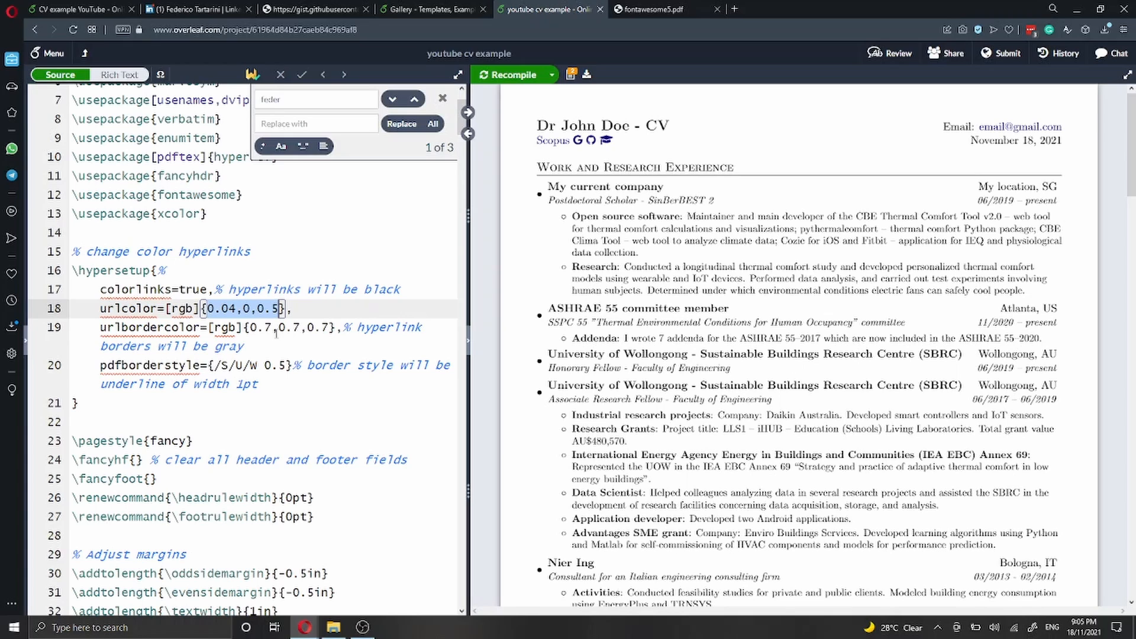
click(258, 309)
drag(258, 309, 279, 309)
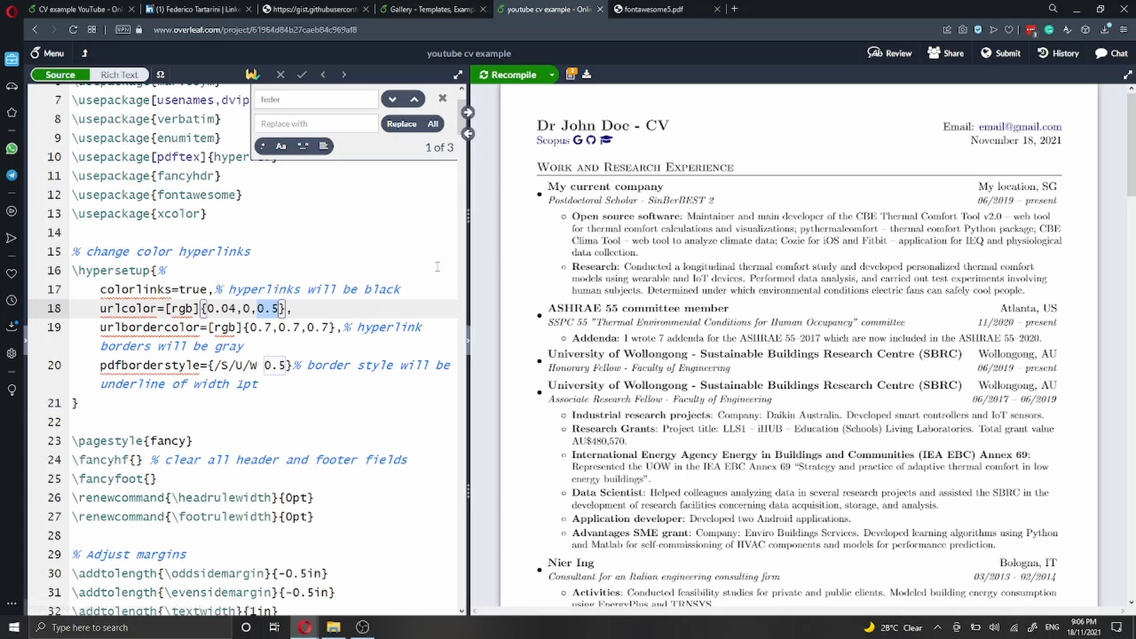
Step: Set urlcolor in \hypersetup to the RGB values 0.5,0.5,0.5 and recompile the CV
scroll(366, 281, up, 2)
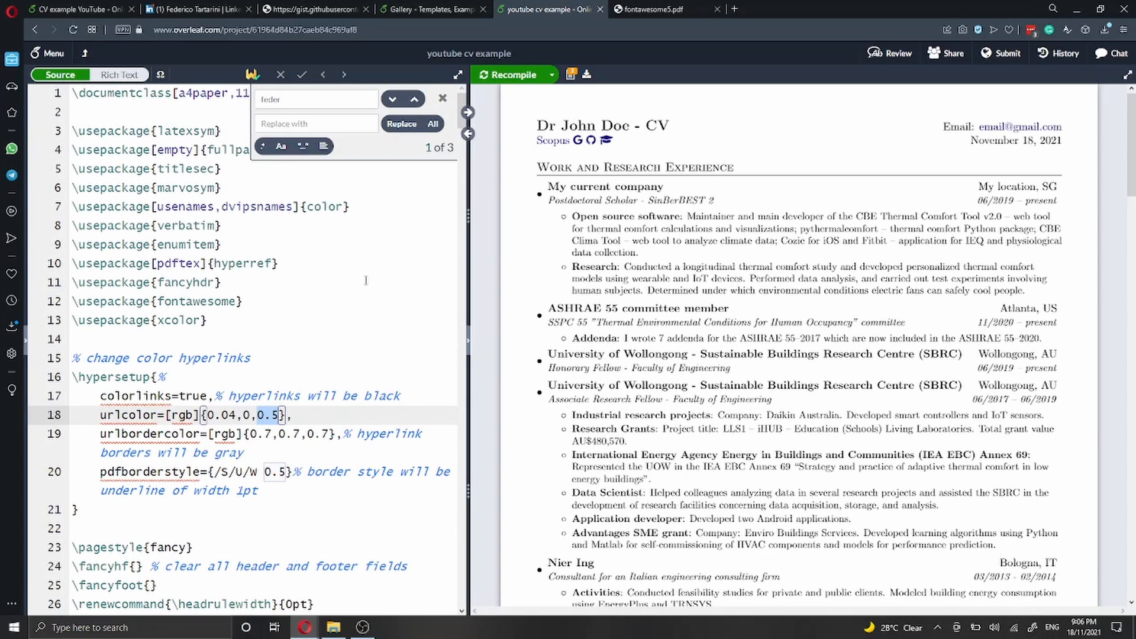
click(251, 413)
text(.)
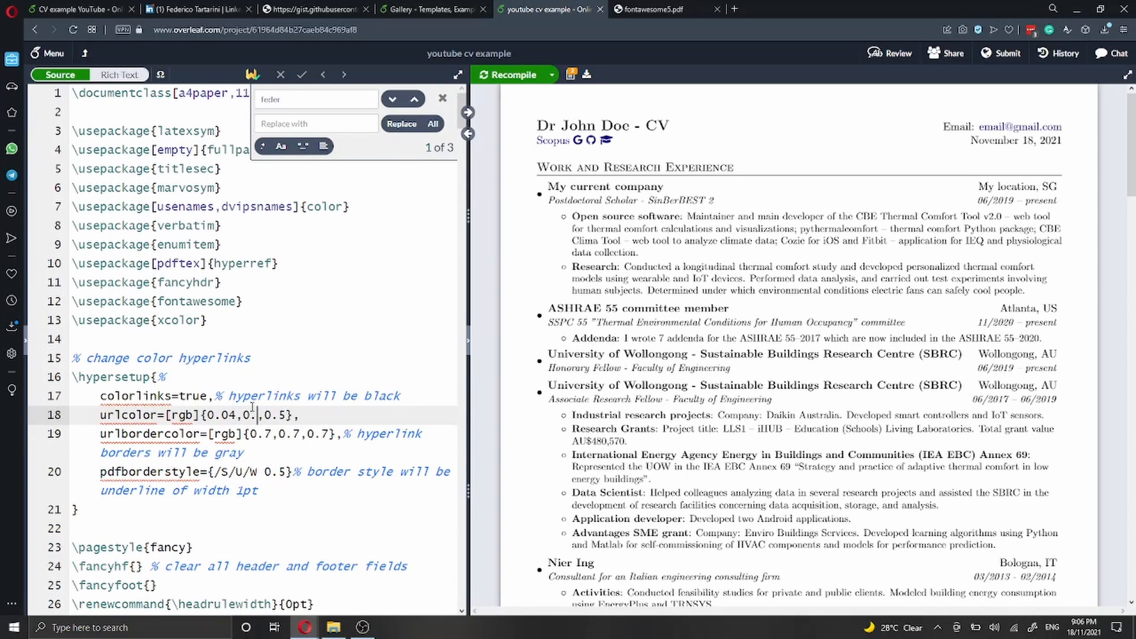
text(5)
double_click(236, 414)
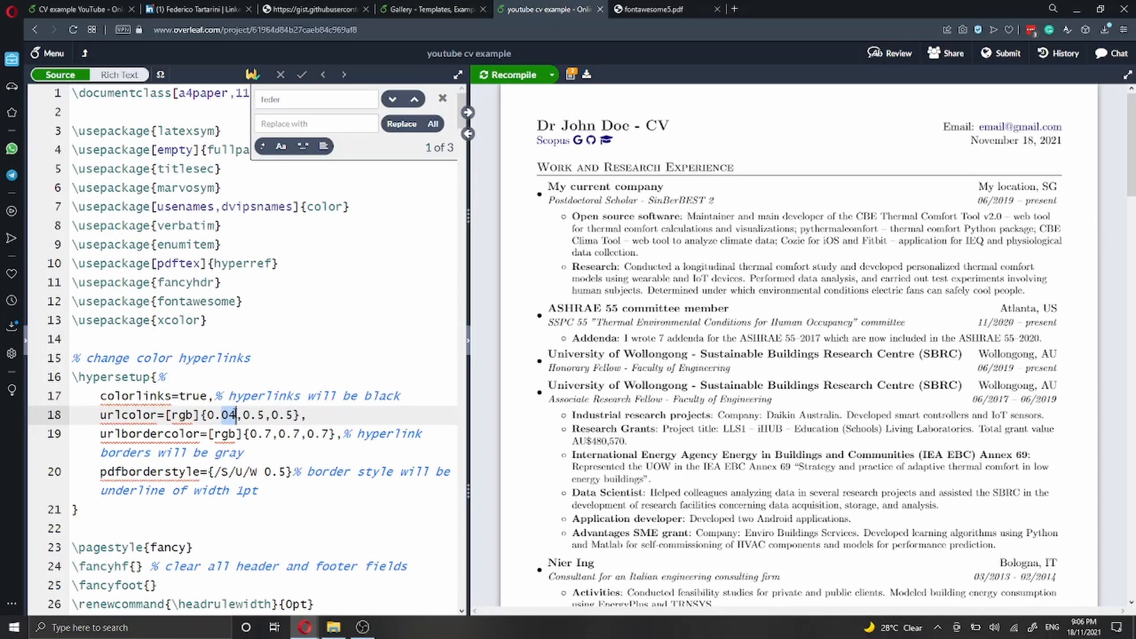
text(5)
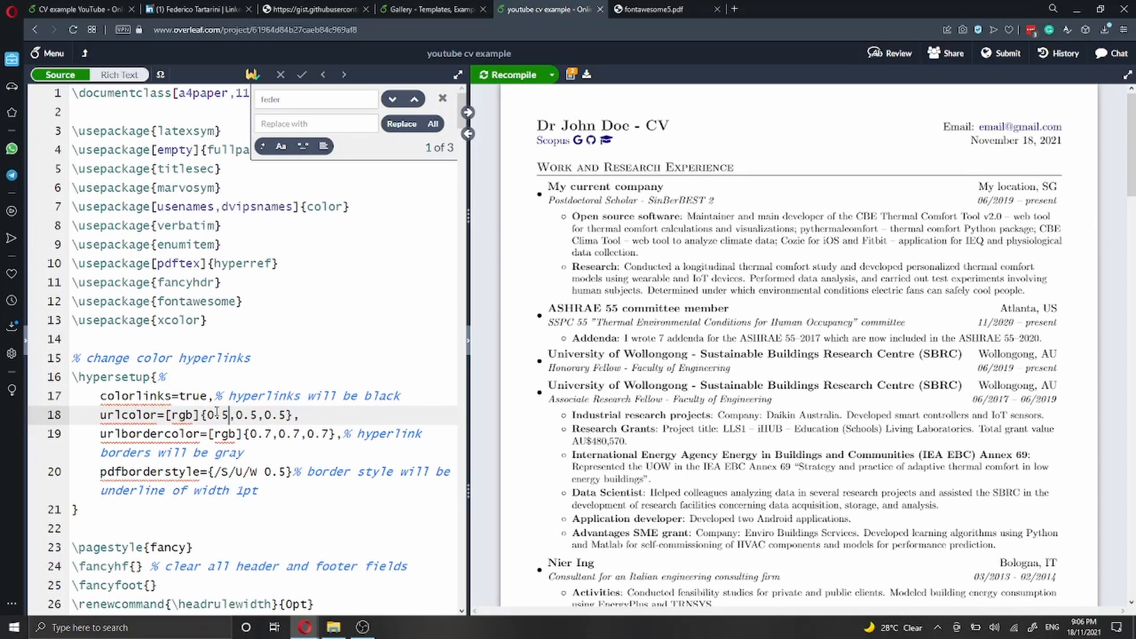
key(ctrl+s)
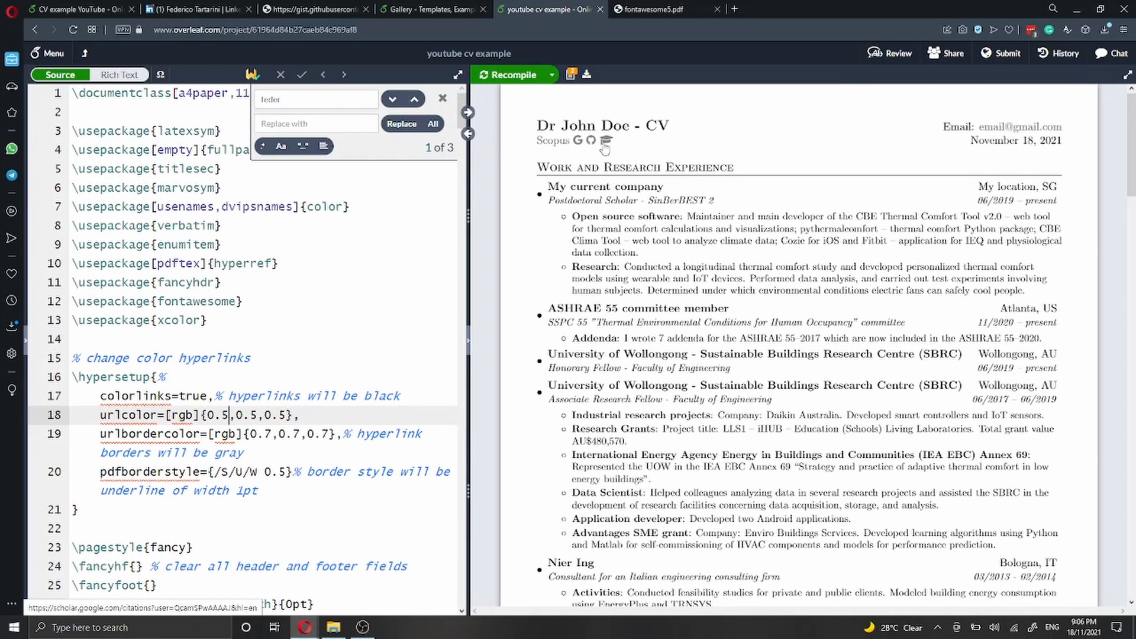
Step: Highlight the \usepackage lines from latexsym to xcolor and close the find-and-replace box
scroll(353, 278, down, 1)
scroll(353, 277, up, 2)
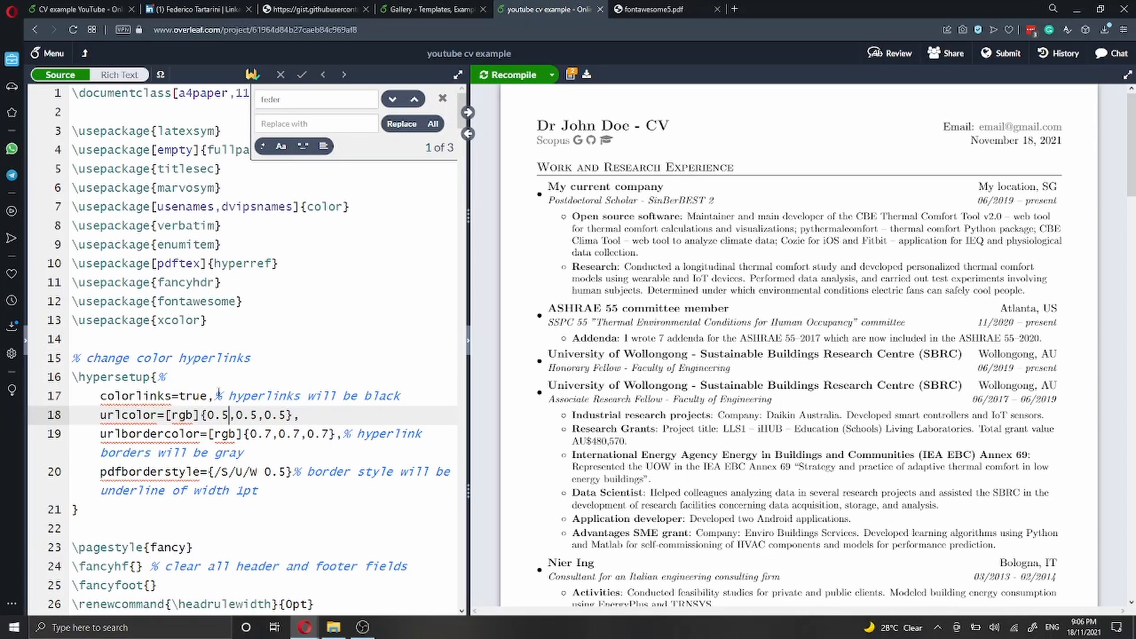
drag(353, 320, 72, 130)
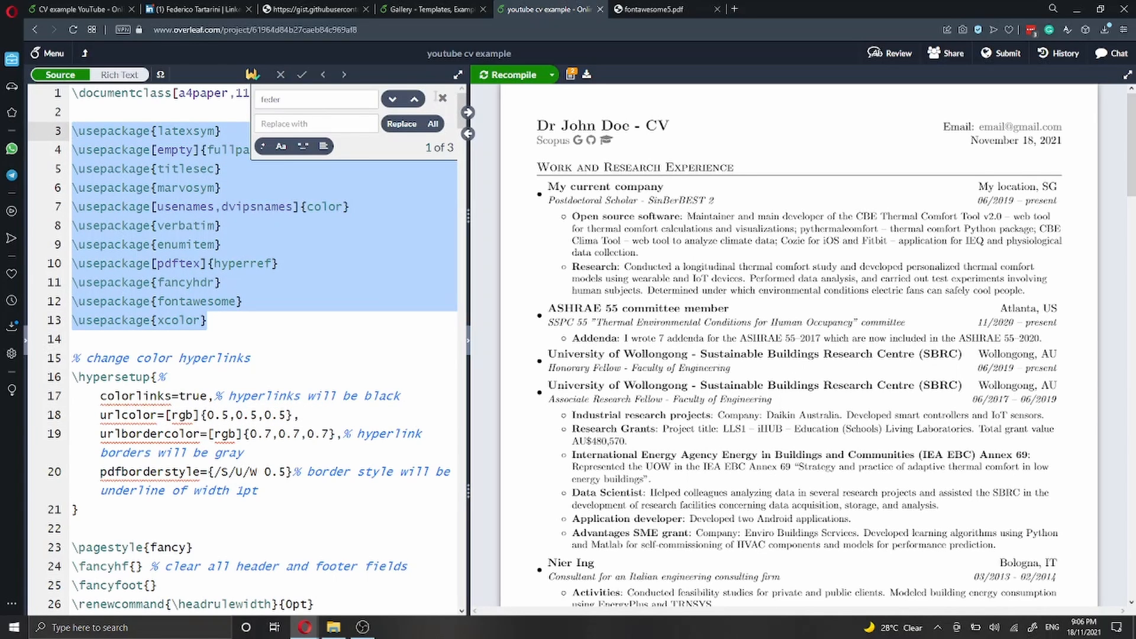
click(443, 98)
Step: Locate the source of the heading's date from the PDF preview and select the \today command
scroll(279, 206, down, 10)
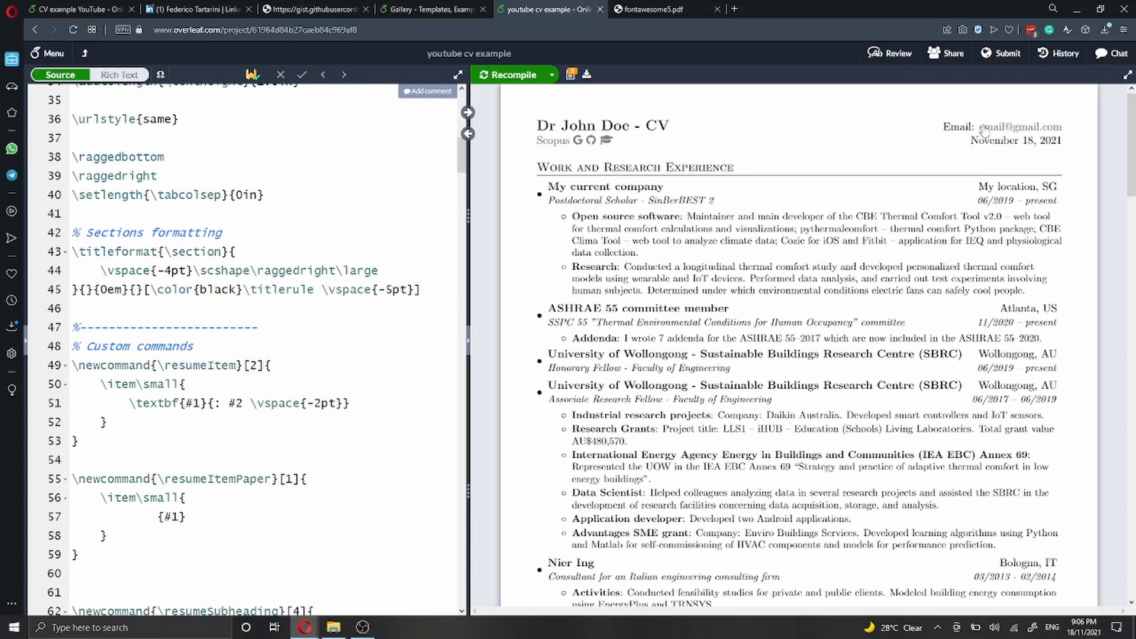
double_click(1000, 142)
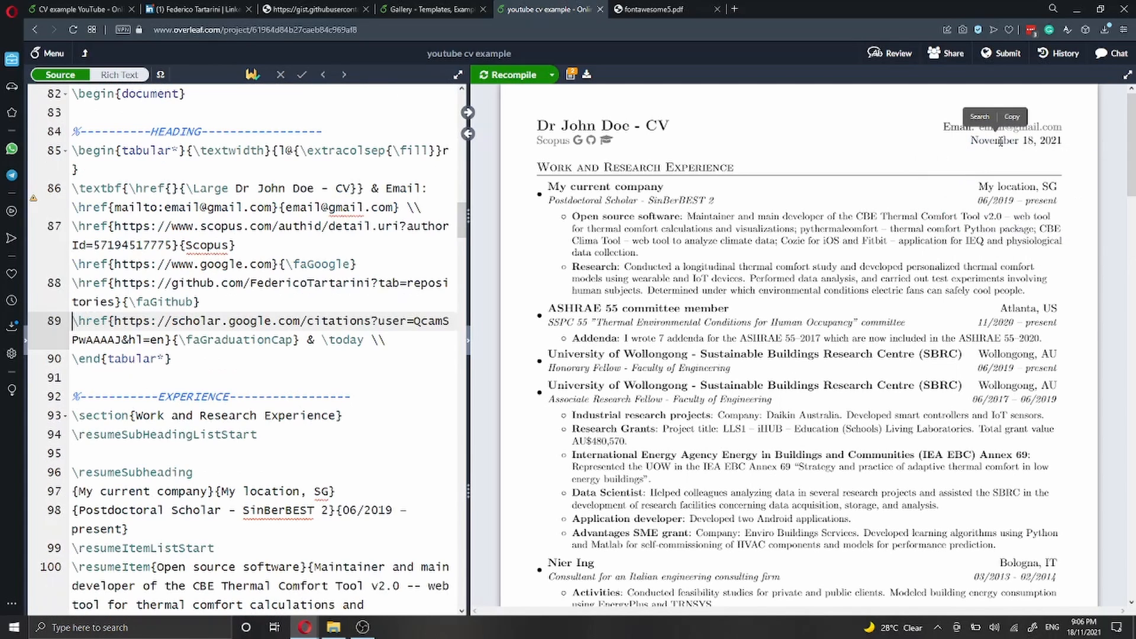
drag(321, 341, 364, 341)
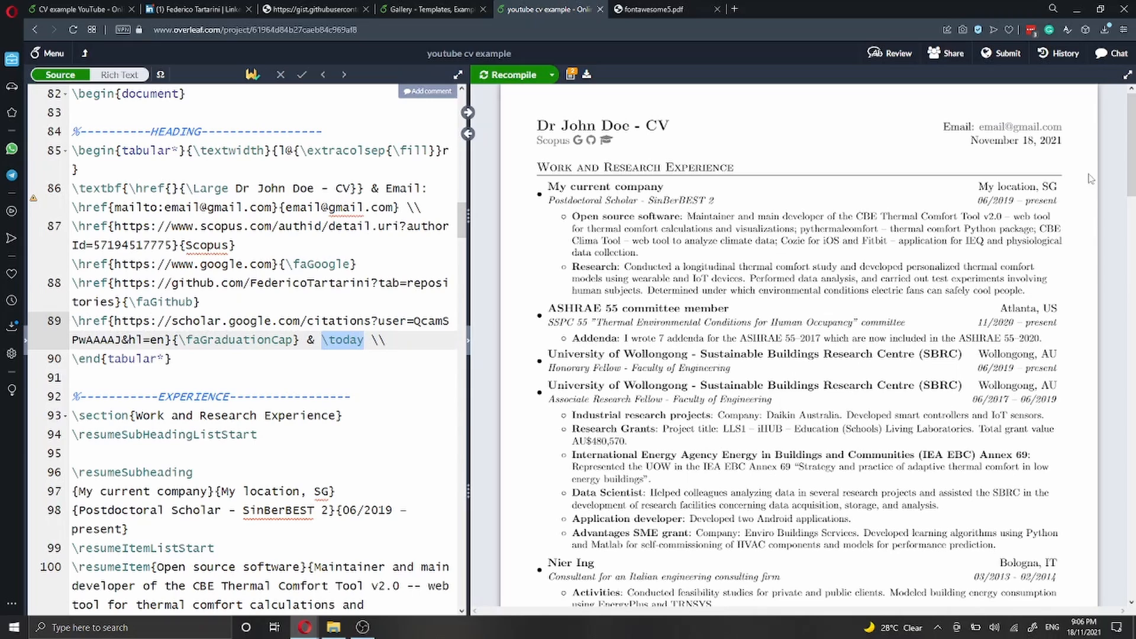
Step: Jump from the PDF heading to its source and examine the "Email:" label, the mailto: prefix and the link's target address
double_click(960, 127)
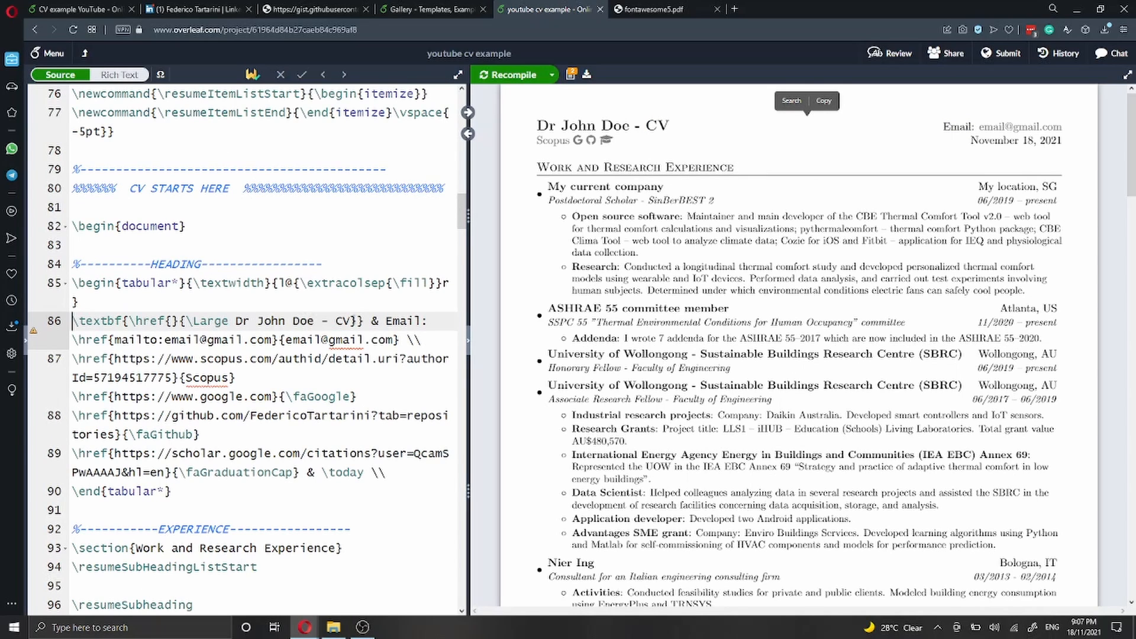
drag(386, 320, 428, 322)
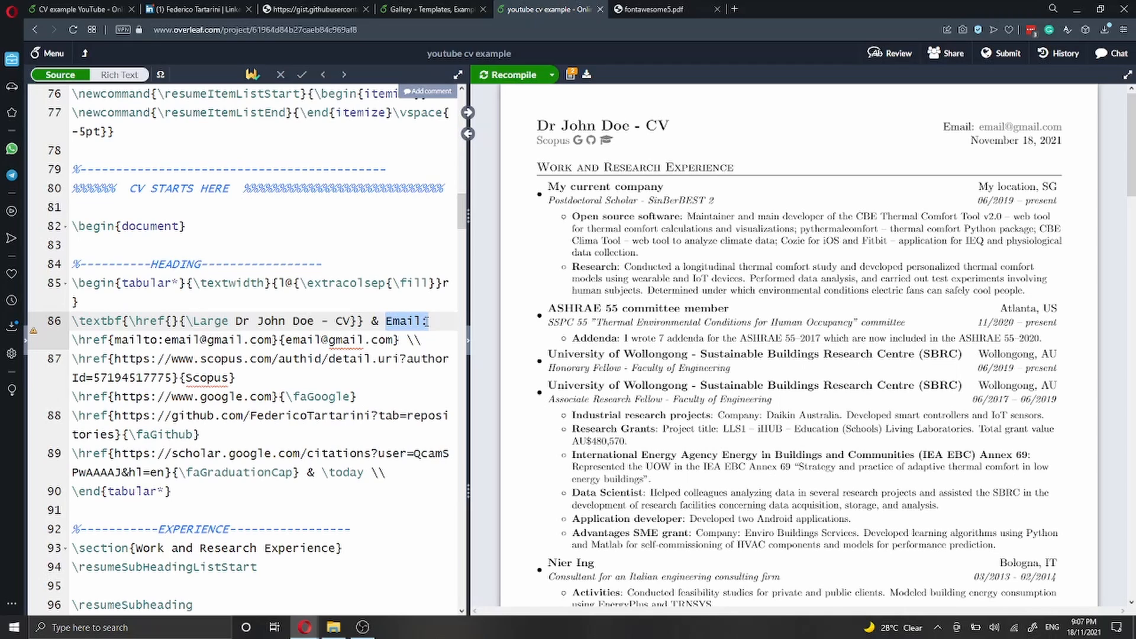
drag(115, 340, 165, 340)
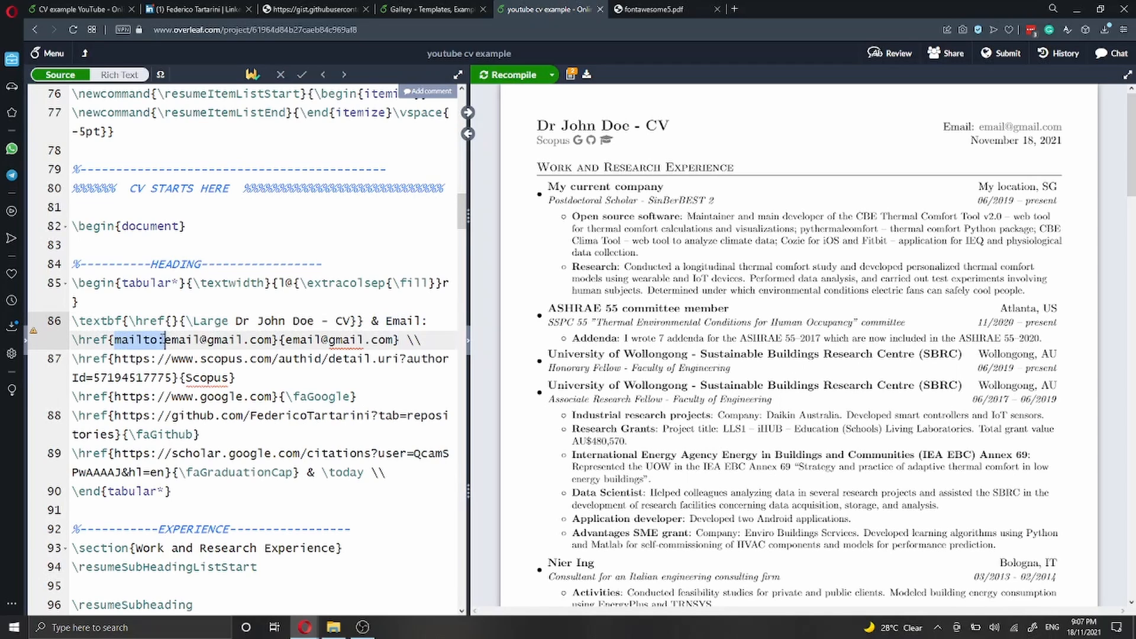
click(170, 340)
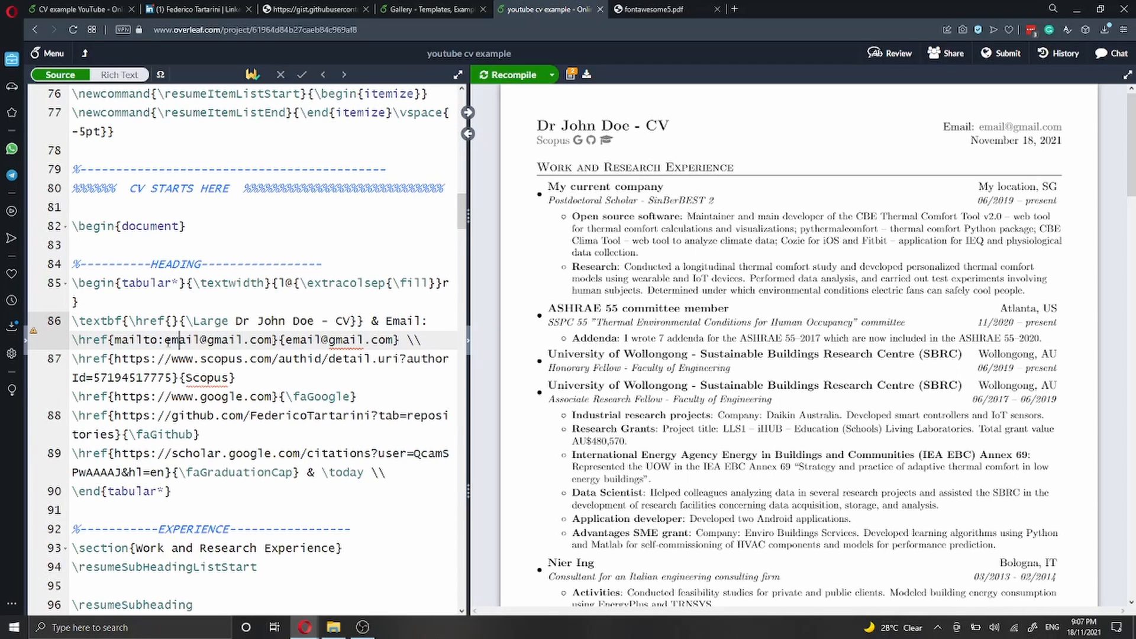
drag(166, 341, 273, 342)
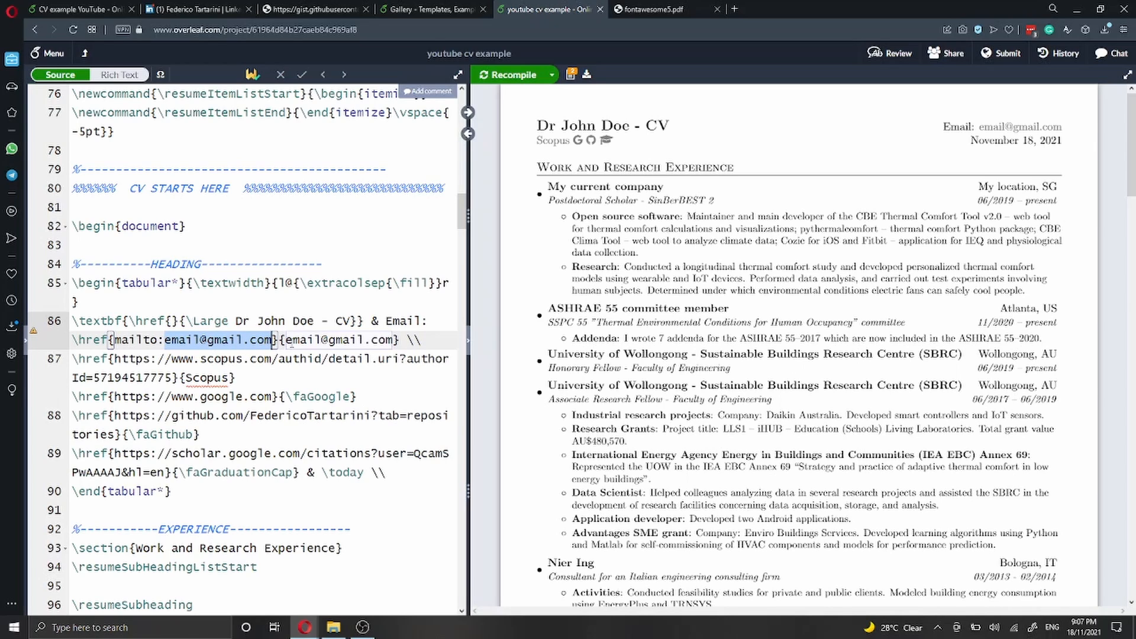
Step: Change the part before the @ in the heading email link's display text to "mail" and recompile
drag(286, 339, 321, 339)
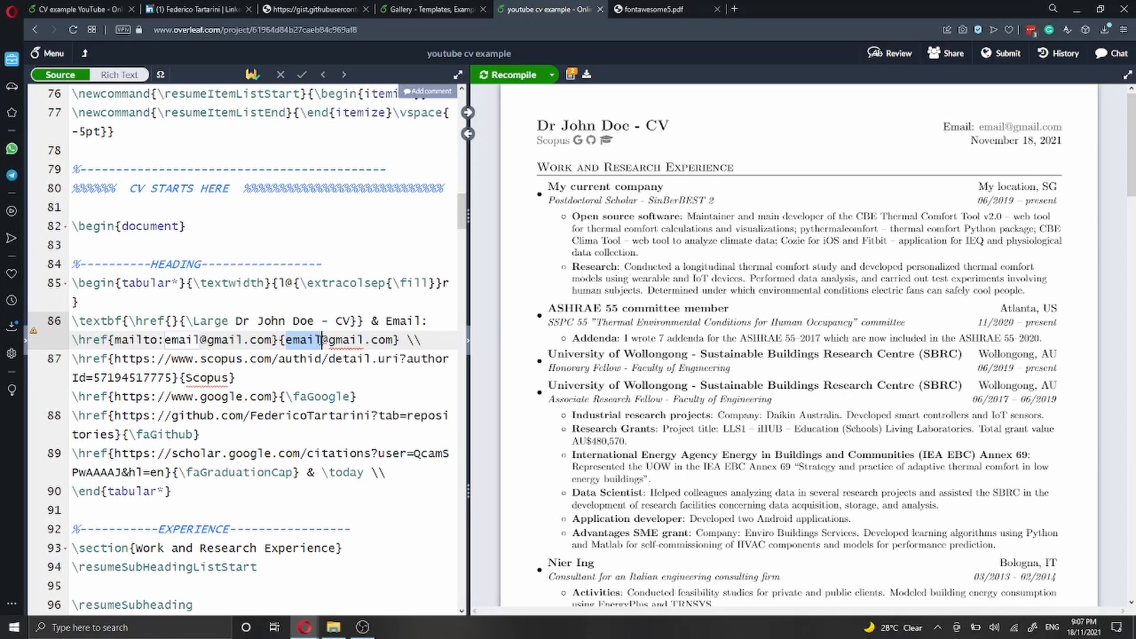
text(m)
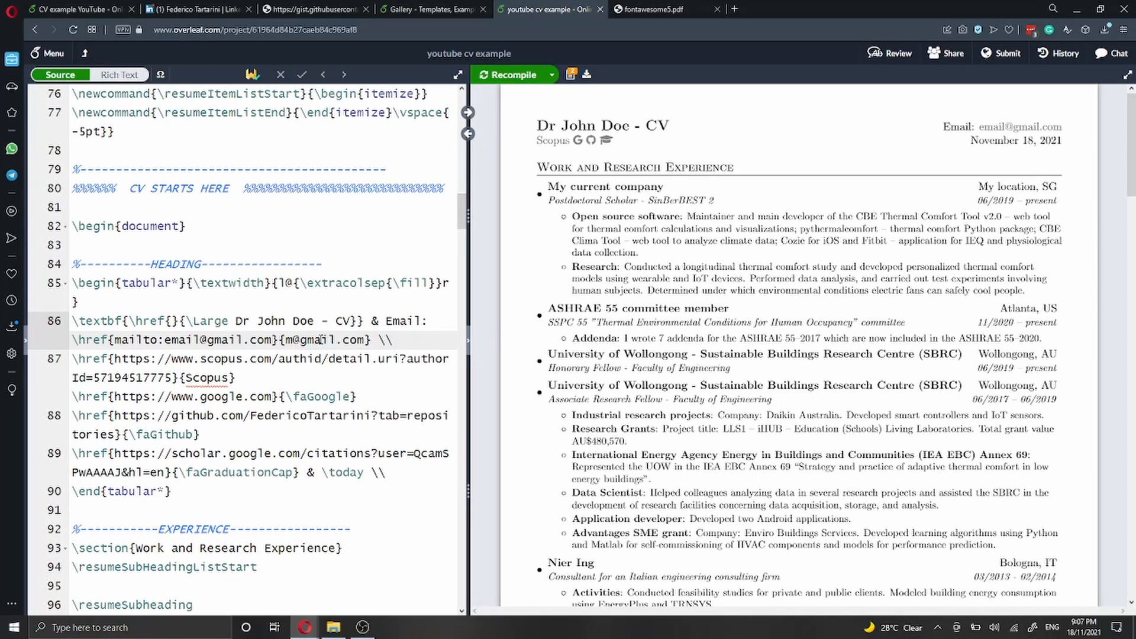
text(ail)
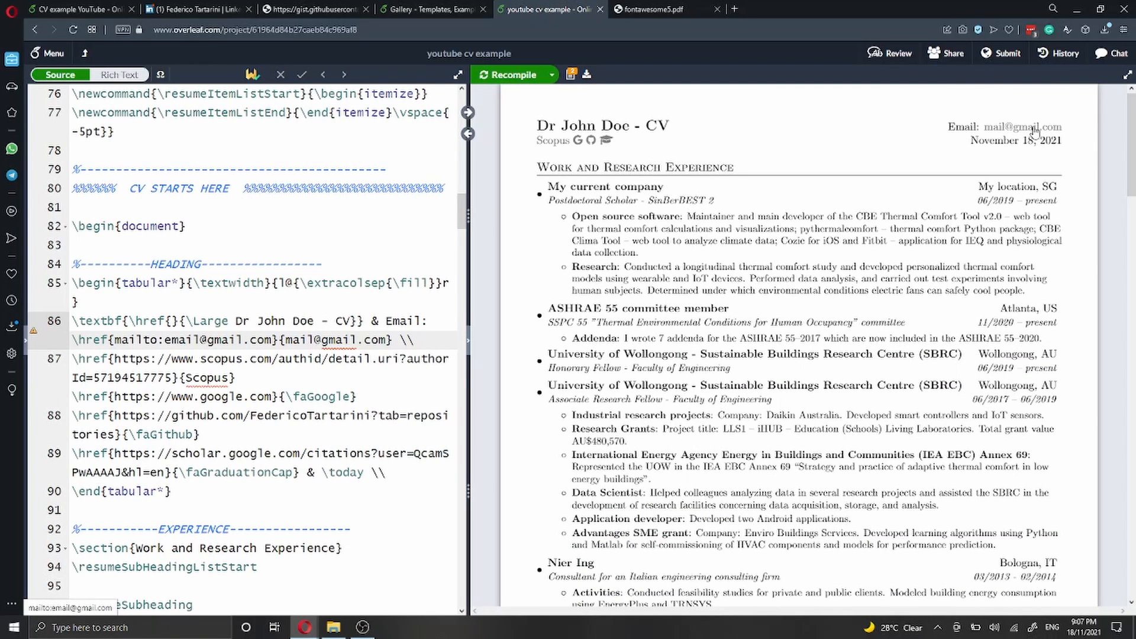
Step: Copy the part before the @ from the mailto target and paste it over "mail" in the link's display text
drag(166, 342, 272, 342)
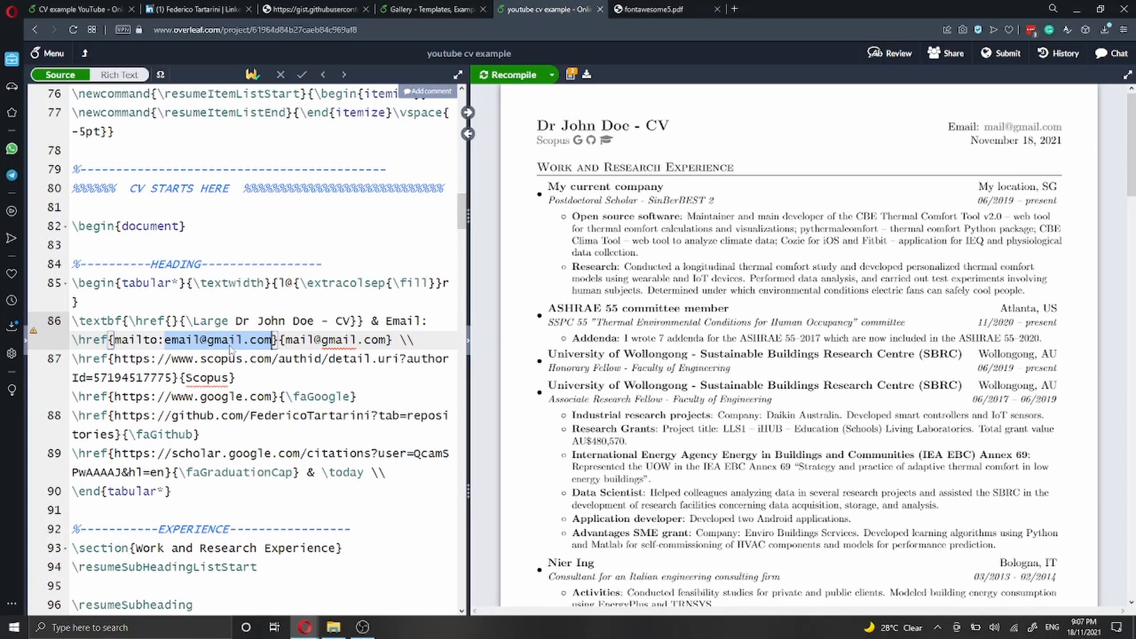
double_click(186, 342)
key(ctrl+c)
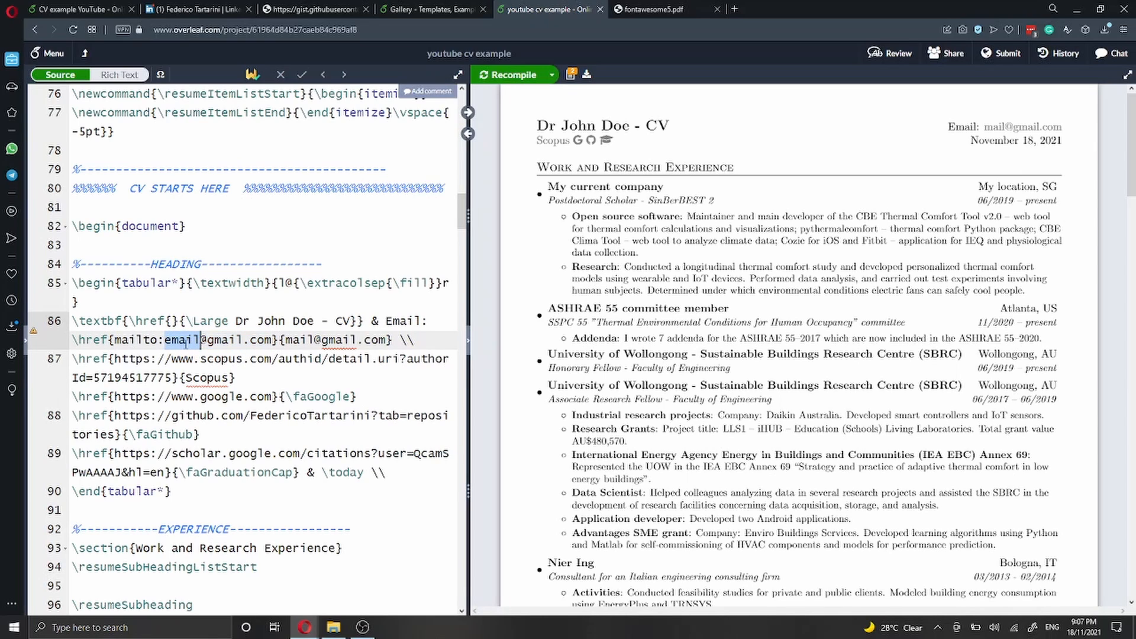
double_click(289, 341)
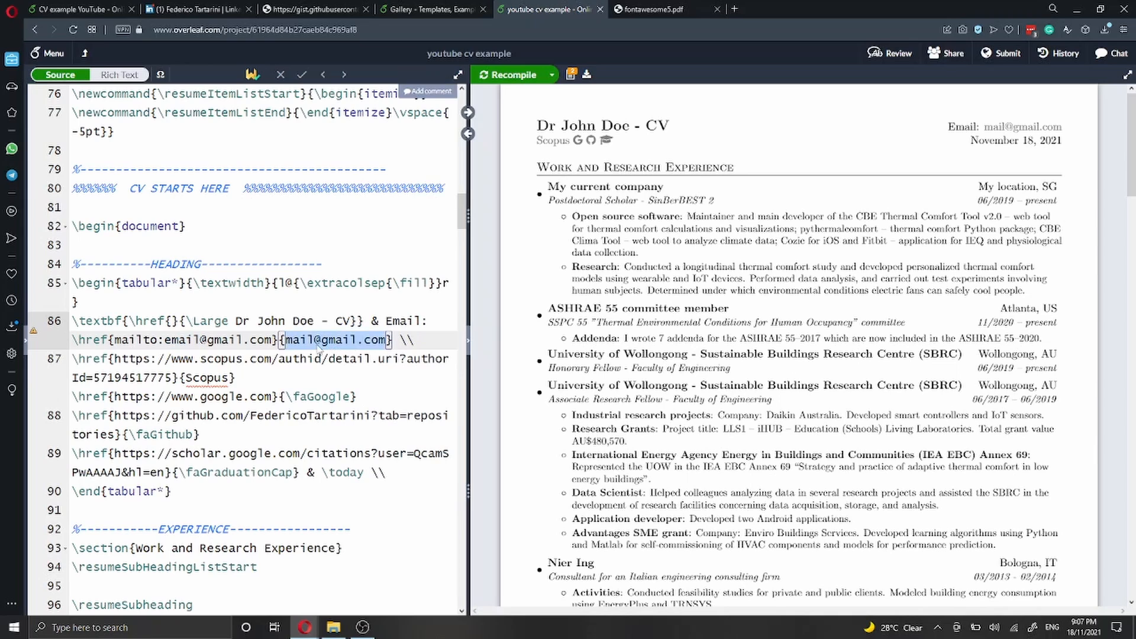
click(316, 342)
drag(315, 343, 287, 343)
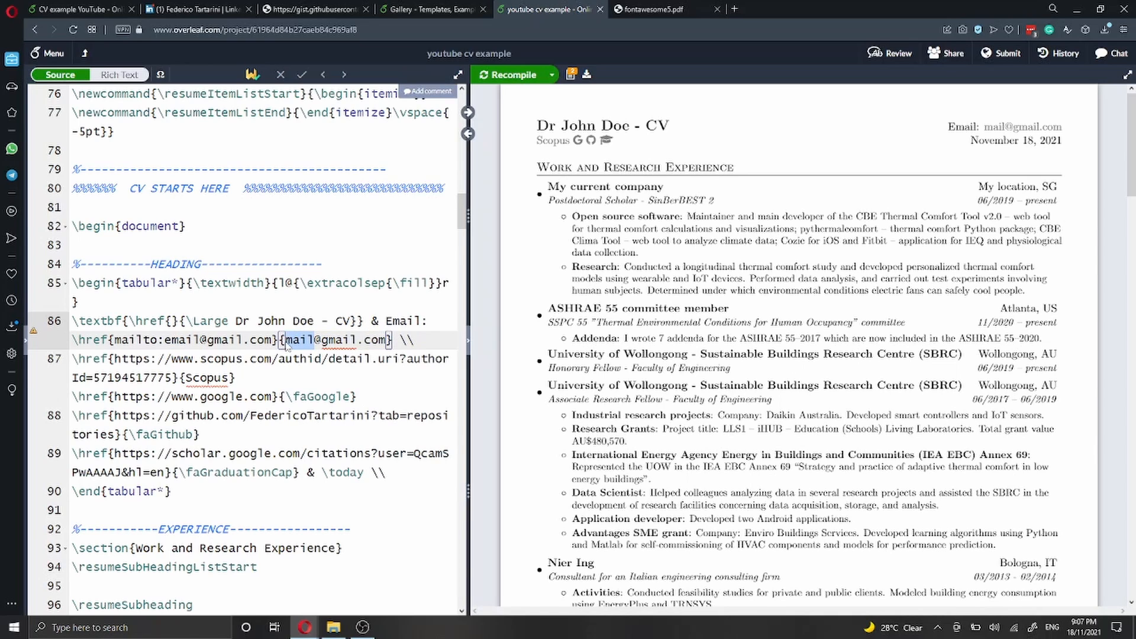
key(ctrl+v)
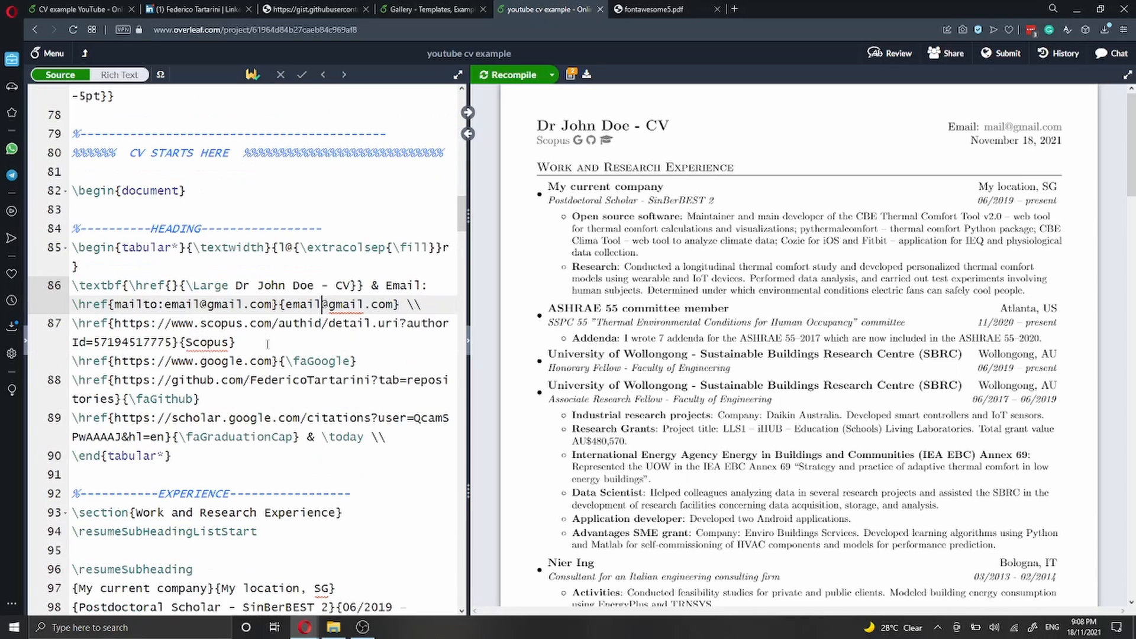
Step: Examine the heading's Scopus link address and the \faGithub icon command of the GitHub link
scroll(268, 344, down, 1)
click(116, 324)
drag(116, 324, 173, 343)
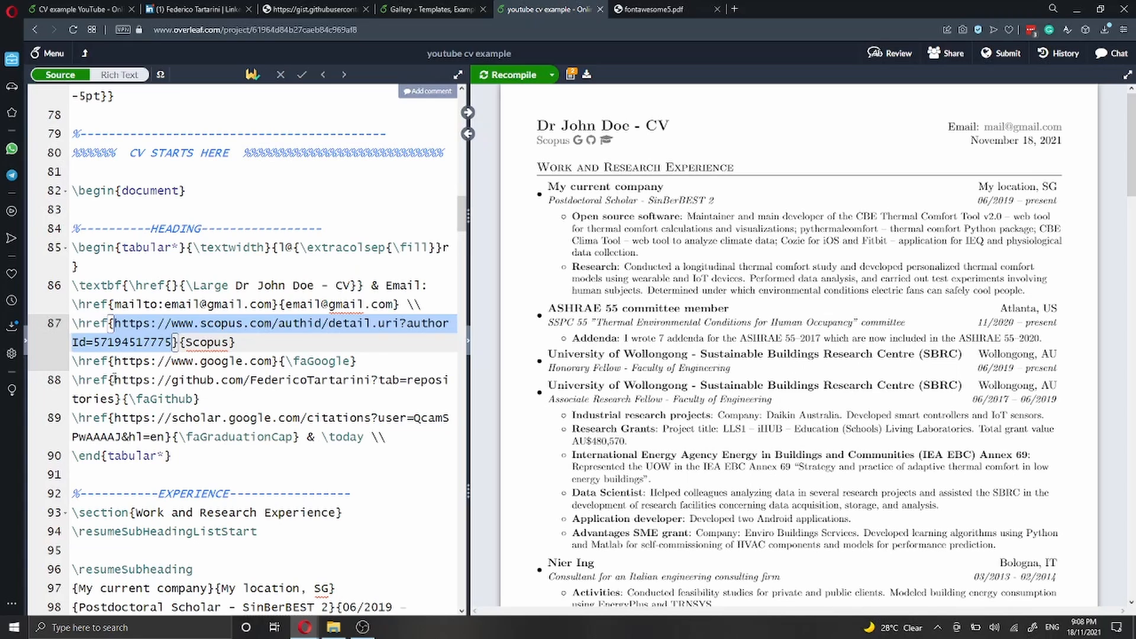
drag(115, 382, 197, 399)
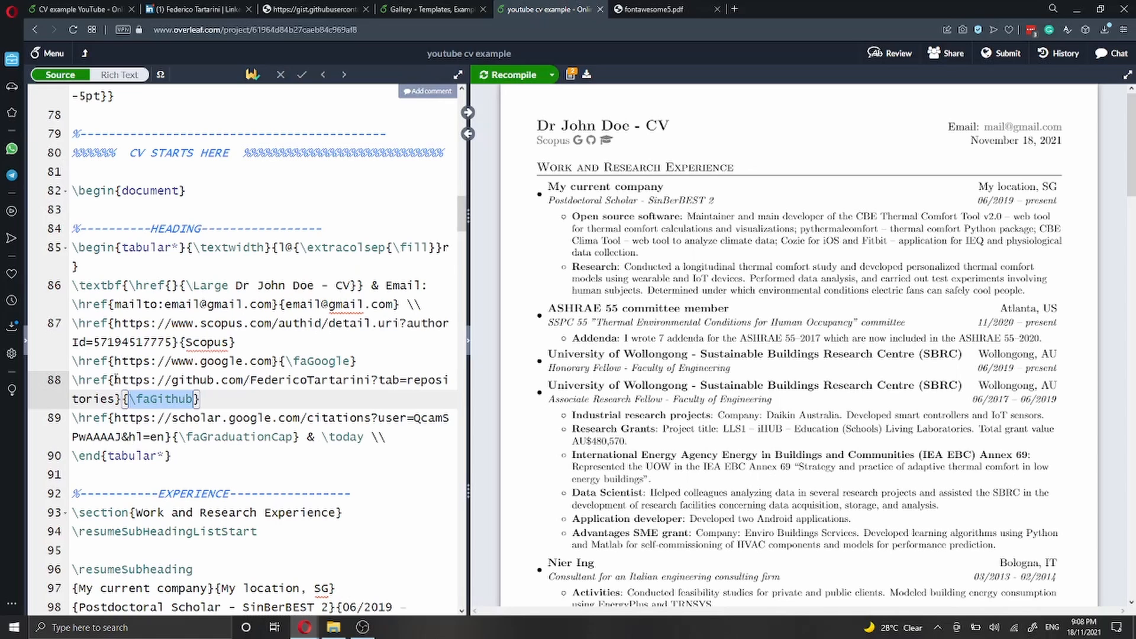
Step: Examine the target address of the heading's GitHub link in the source
drag(115, 380, 118, 399)
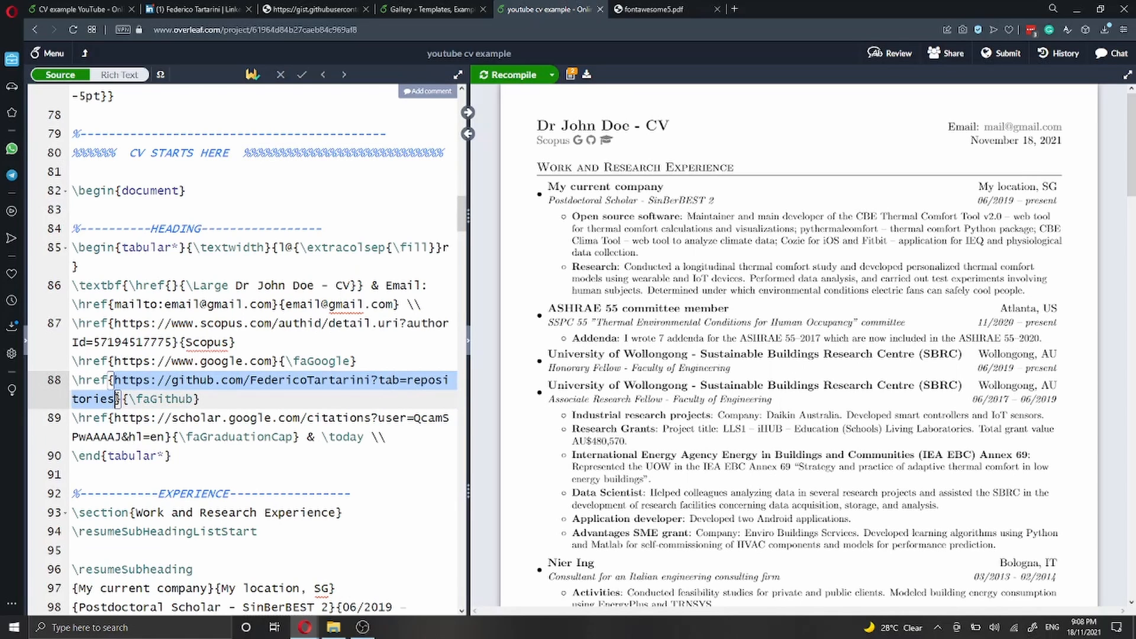
Step: Duplicate the whole "Nier Ing" subheading block, from \resumeSubheading to \resumeItemListEnd, directly below the original with a blank line between
scroll(183, 394, down, 7)
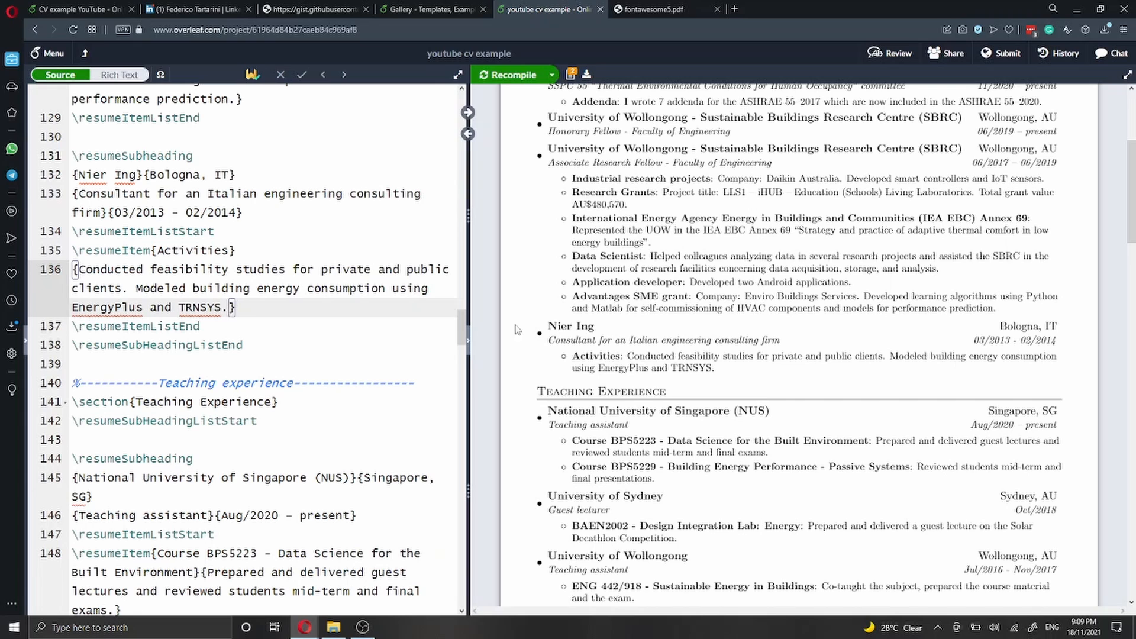
click(208, 326)
drag(208, 326, 70, 153)
key(ctrl+c)
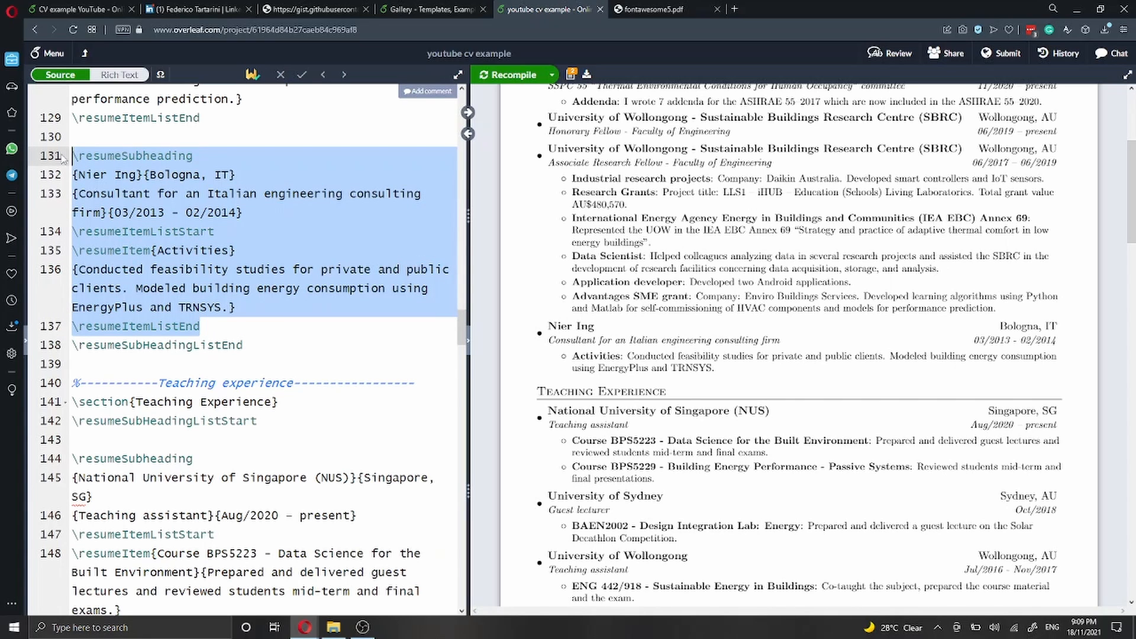
click(205, 326)
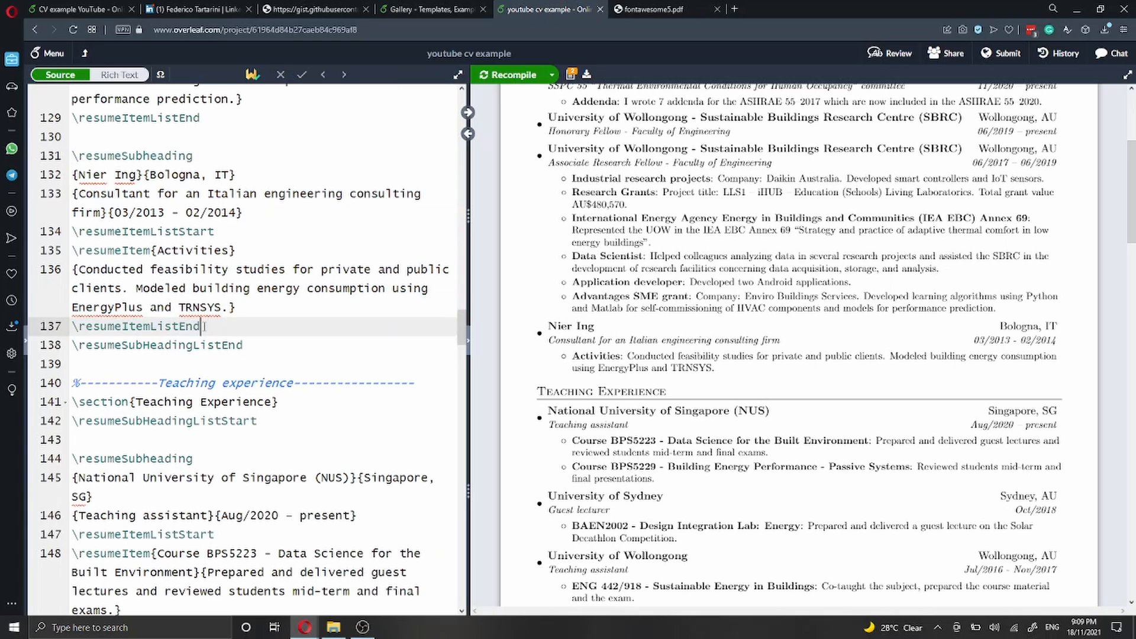
key(Return)
key(Return)
key(ctrl+v)
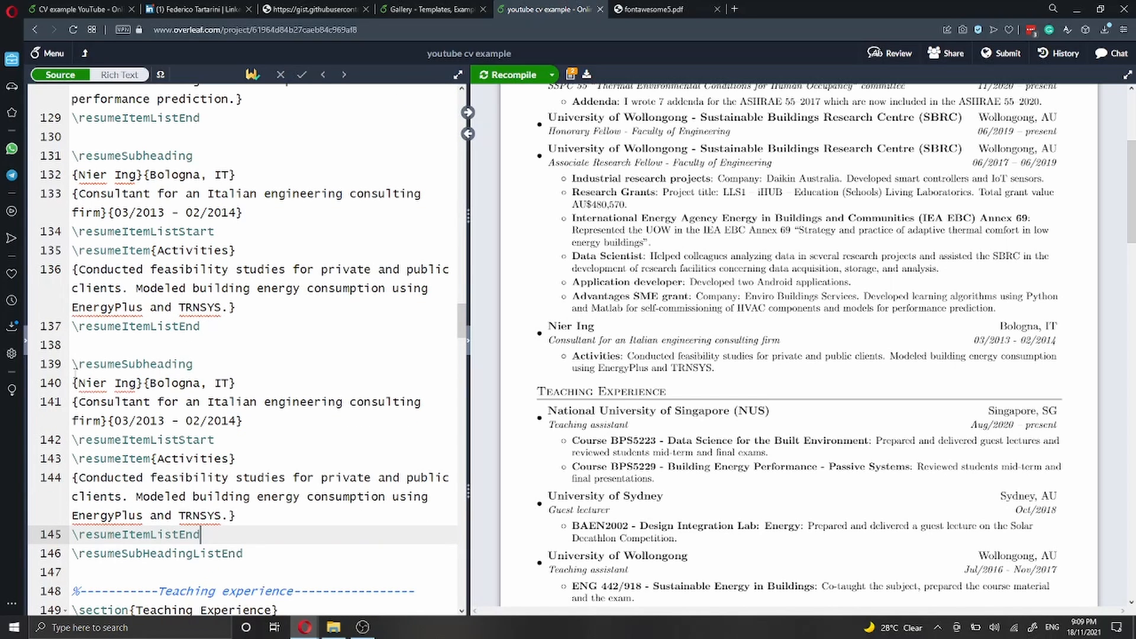
Step: In the copied entry, replace the company name with "My position" and the item label with "Tasks", and recompile
drag(79, 383, 139, 383)
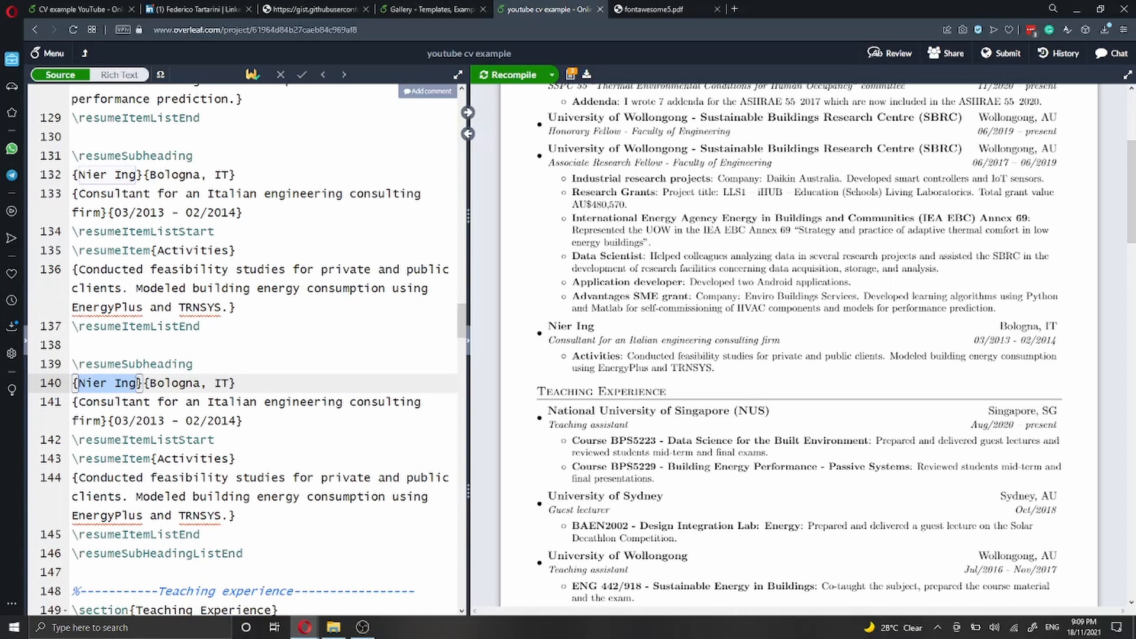
text(My position)
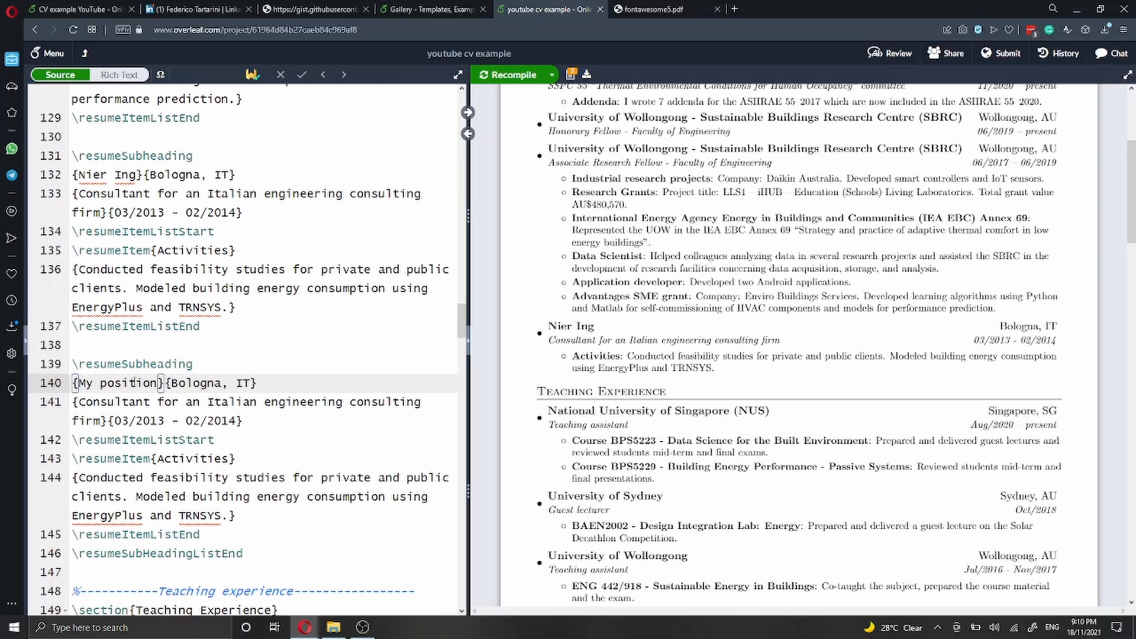
double_click(175, 459)
text(Tasks)
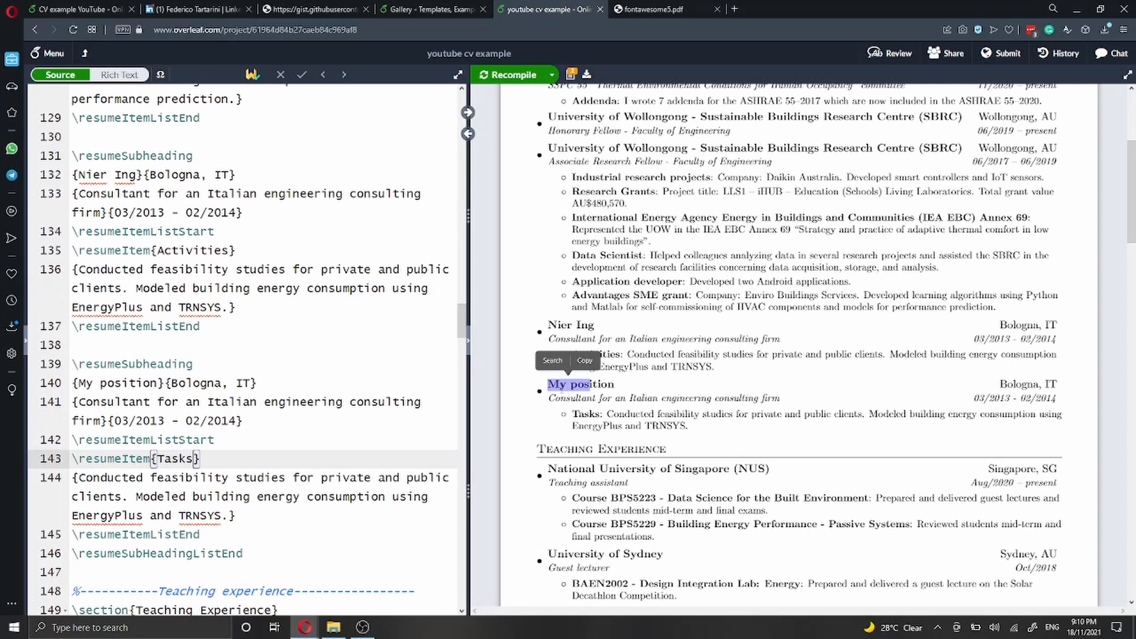
Step: Look through the compiled PDF around the new entry and down to the References section to check how the pages break
scroll(635, 414, down, 10)
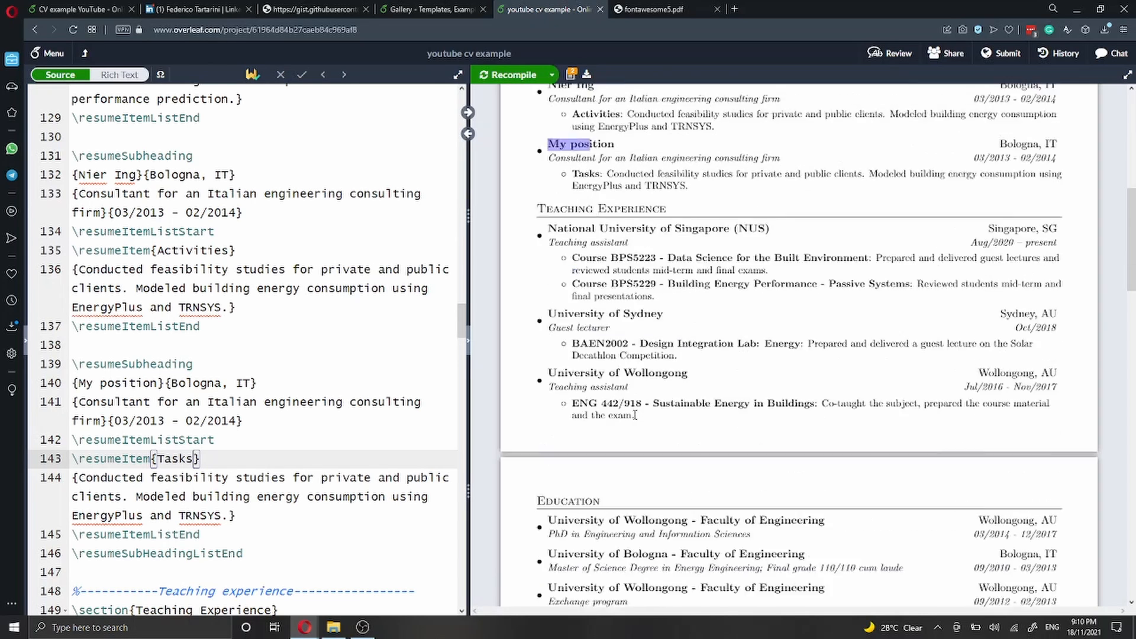
scroll(636, 419, up, 8)
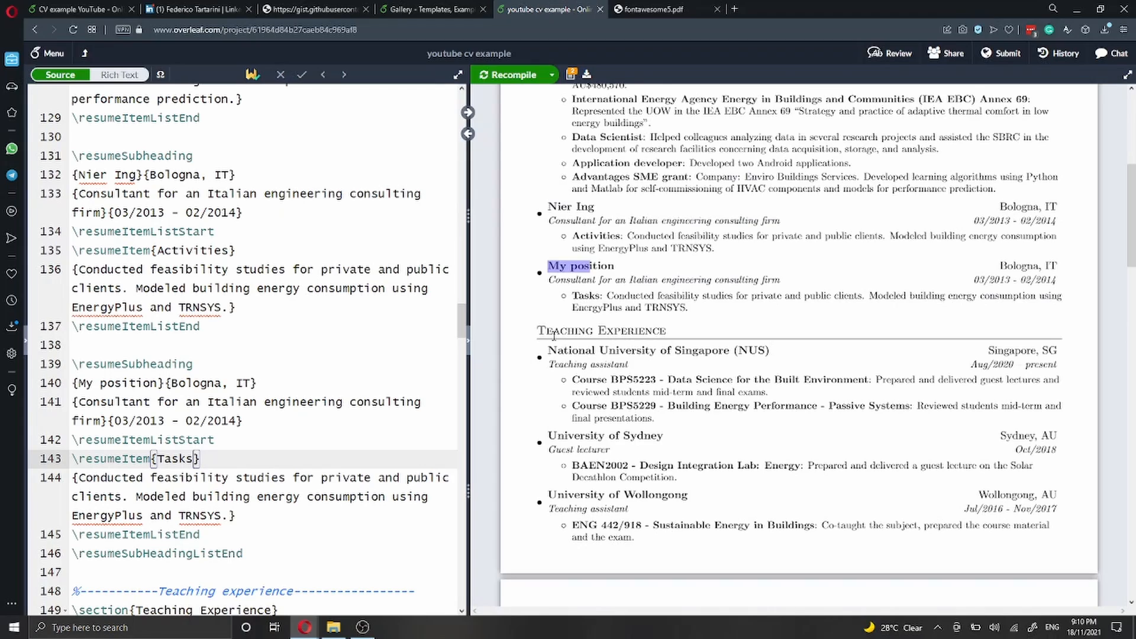
scroll(572, 355, down, 6)
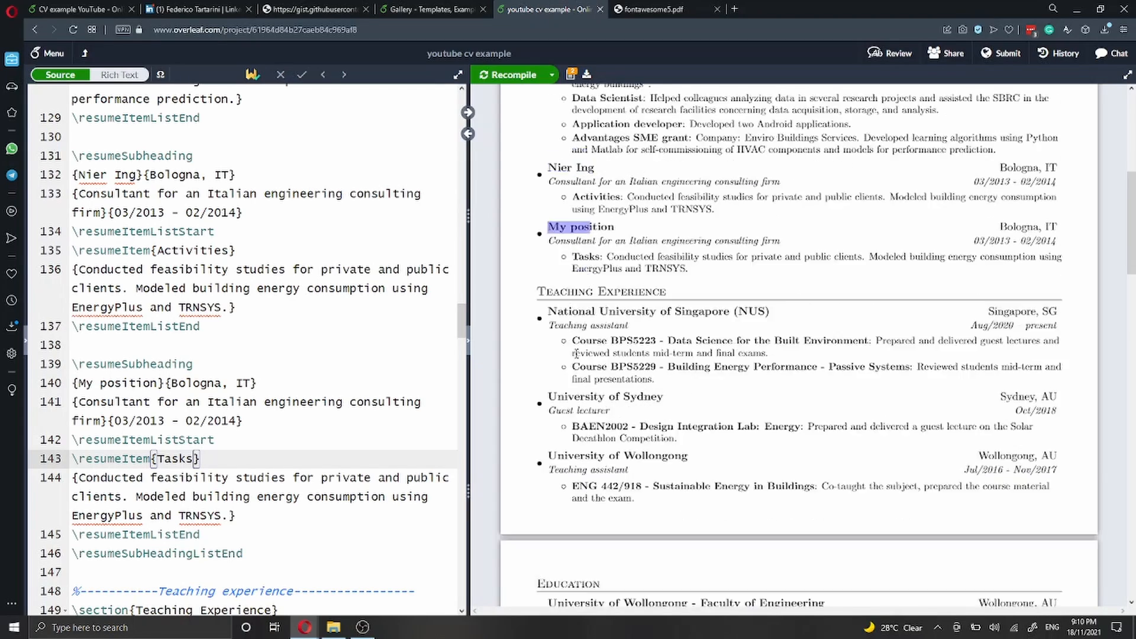
scroll(579, 349, up, 8)
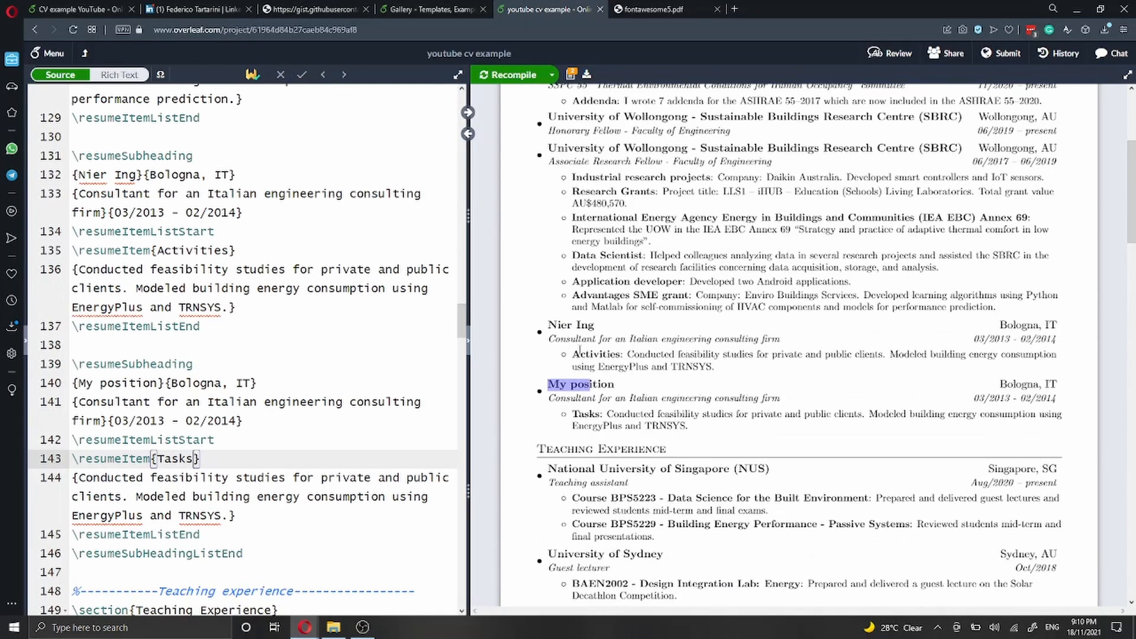
scroll(560, 385, down, 3)
scroll(561, 385, down, 1)
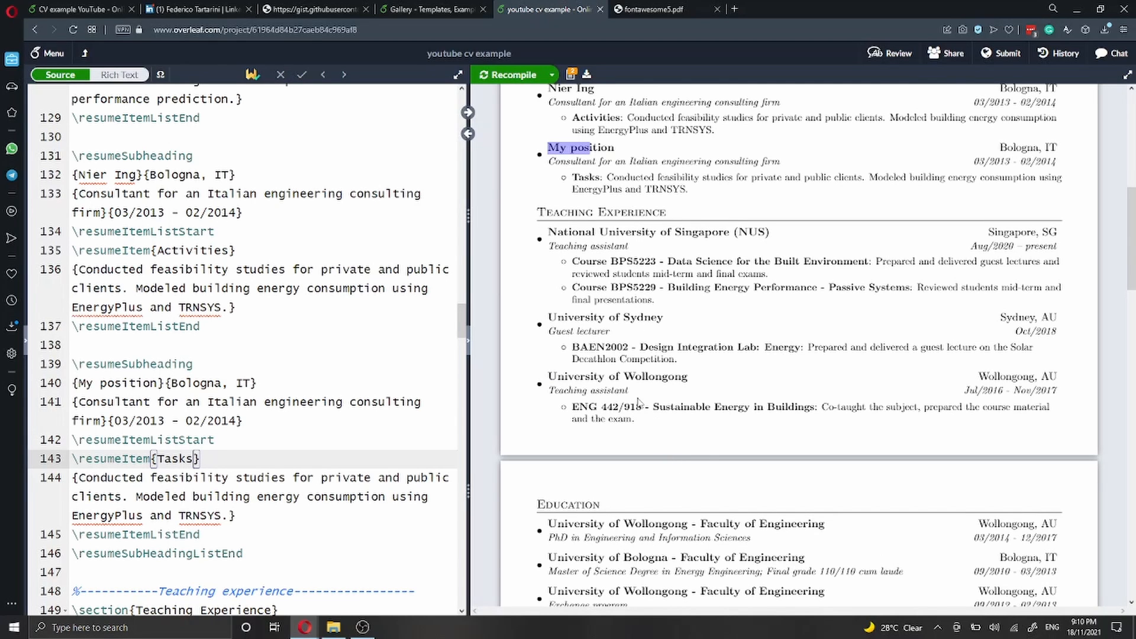
scroll(640, 403, down, 12)
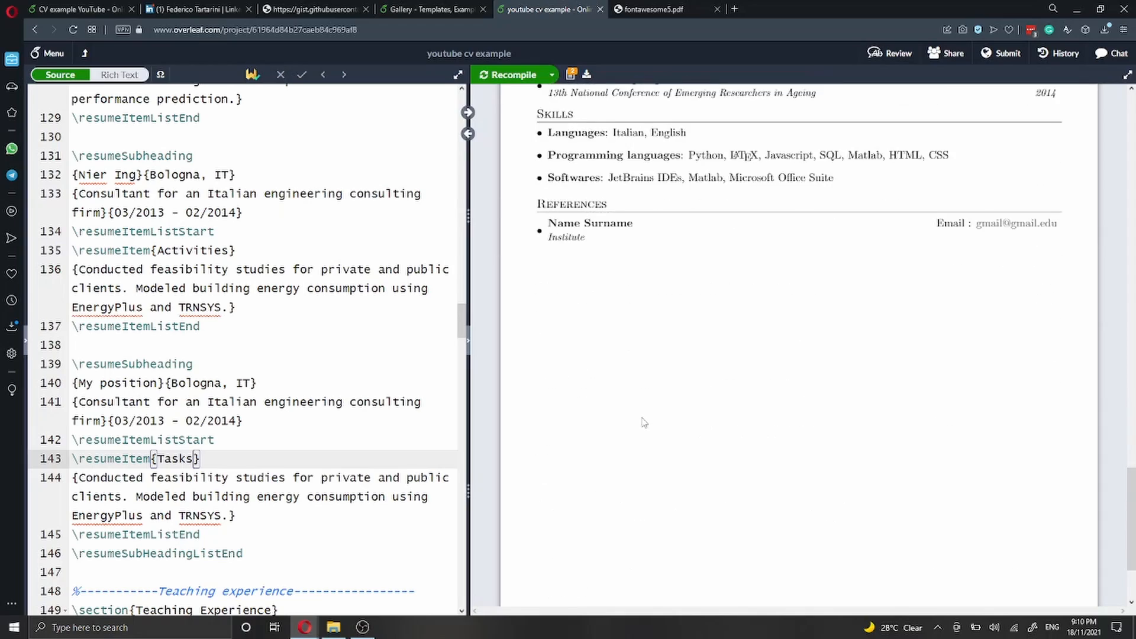
scroll(644, 423, up, 14)
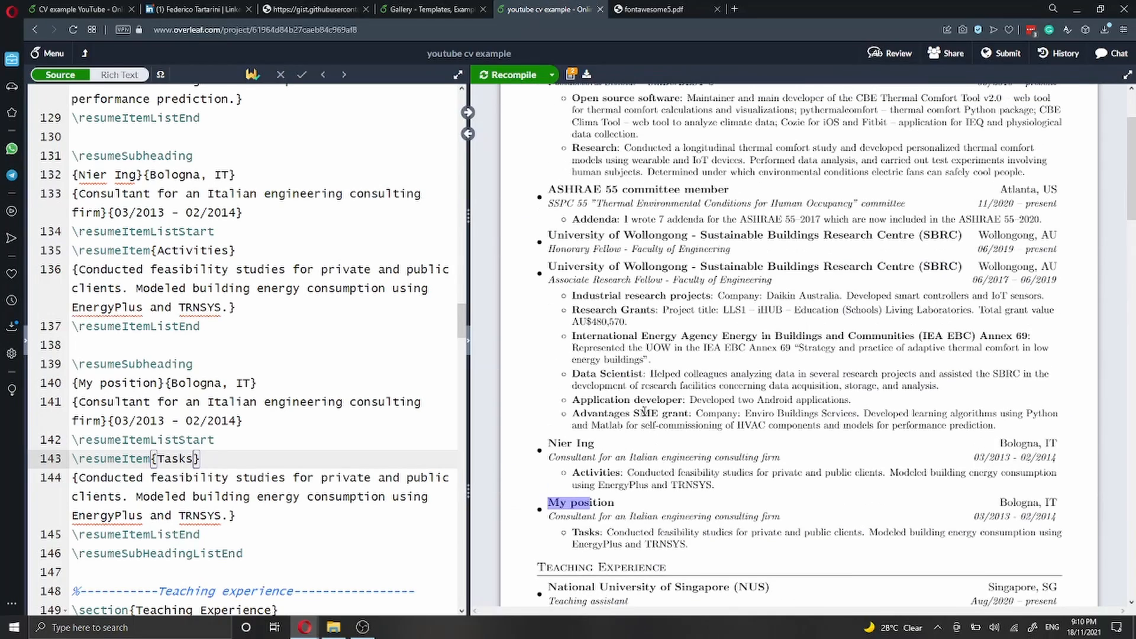
Step: Delete the "Nier Ing" and "My position" entries from the work experience source, including the leftover blank lines
drag(208, 535, 65, 264)
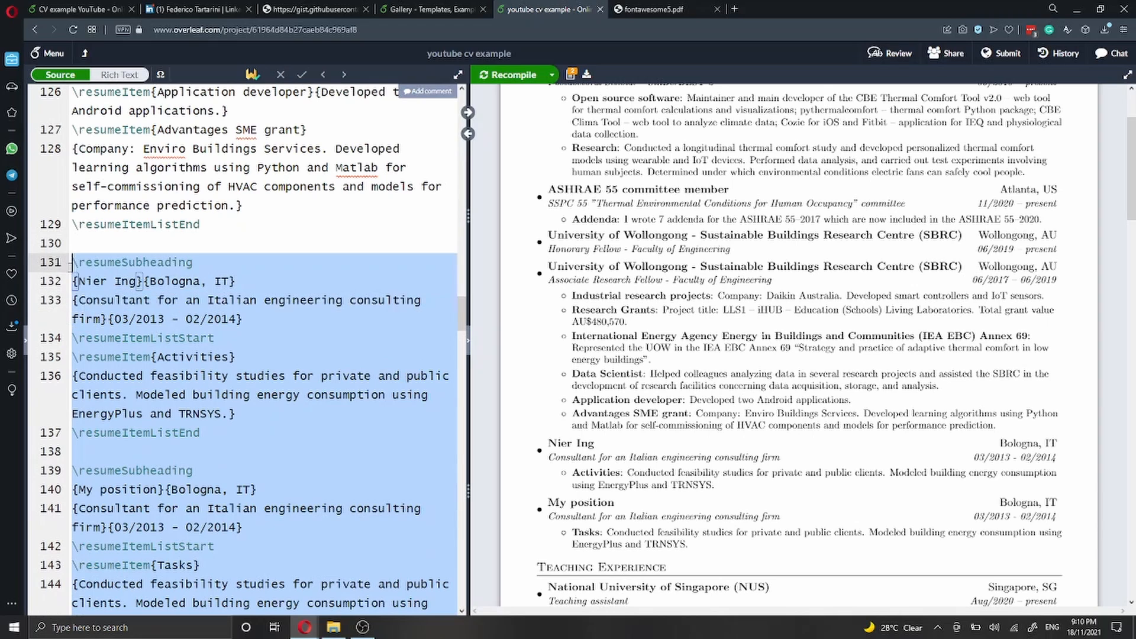
key(BackSpace)
key(BackSpace)
key(BackSpace)
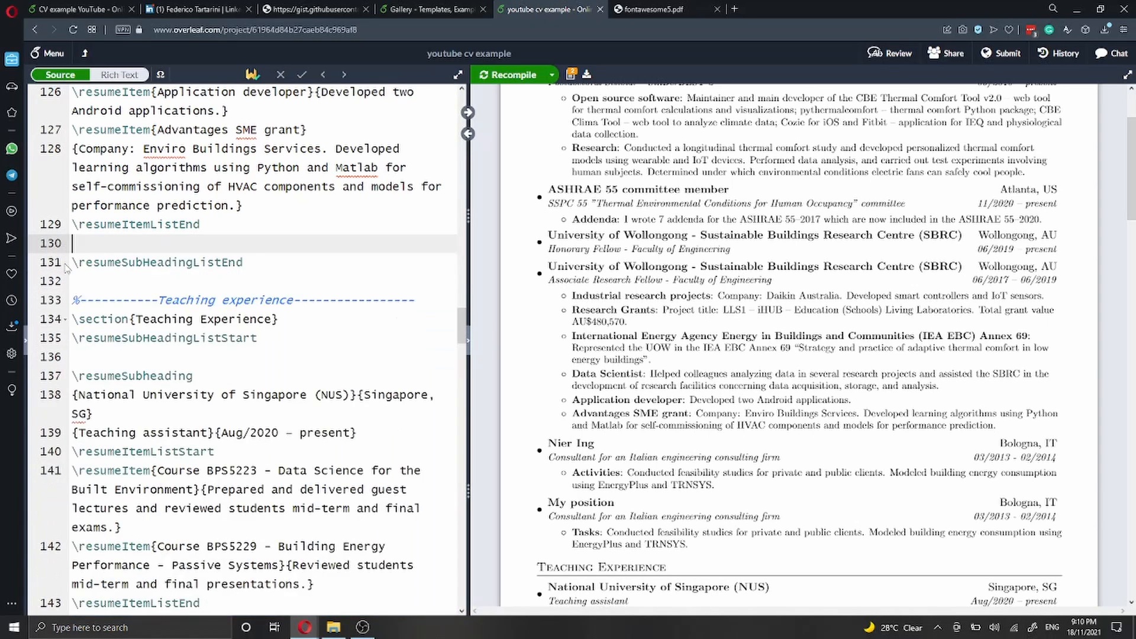
Step: Locate the "Associate Research Fellow" University of Wollongong entry from the PDF, delete its whole source block and recompile
scroll(243, 349, up, 3)
scroll(140, 255, up, 5)
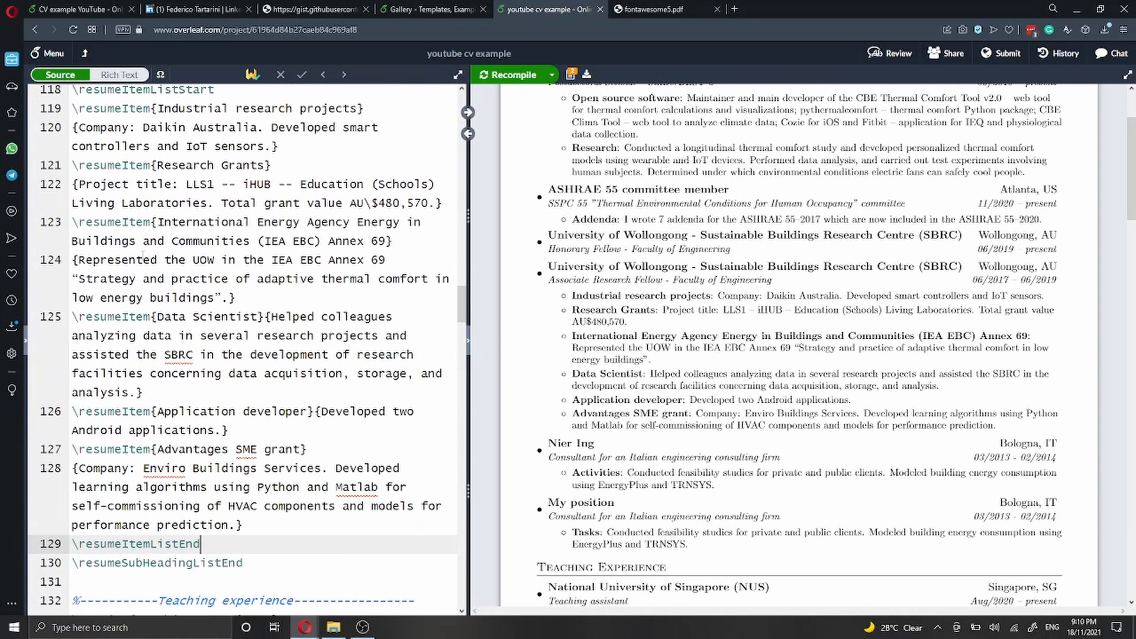
scroll(149, 259, down, 2)
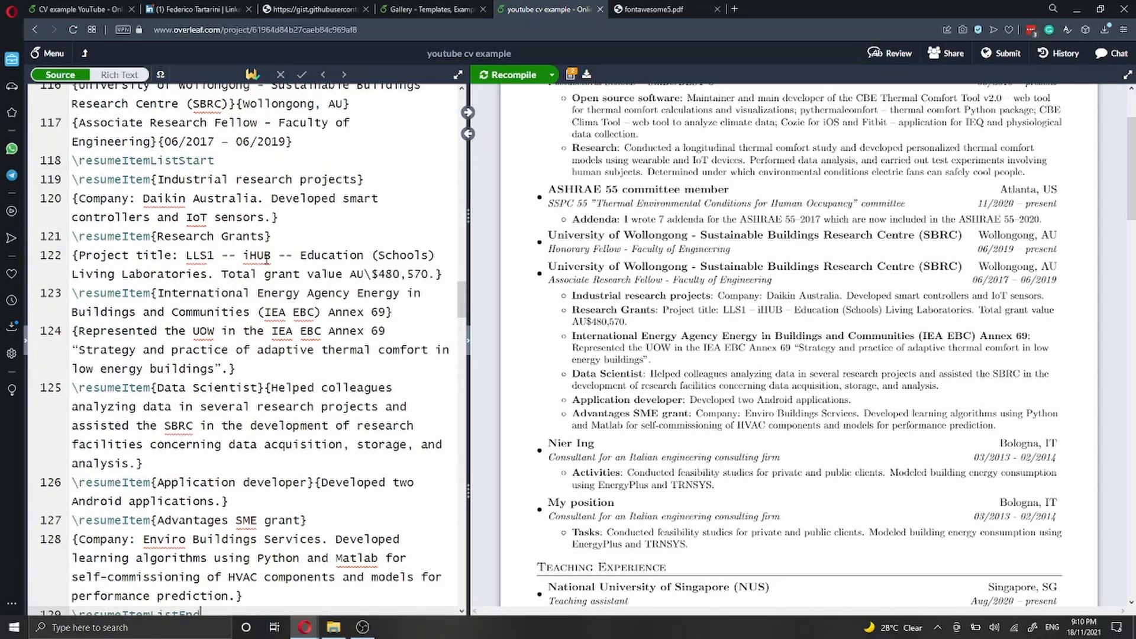
scroll(549, 385, up, 3)
drag(548, 385, 996, 546)
scroll(37, 361, up, 1)
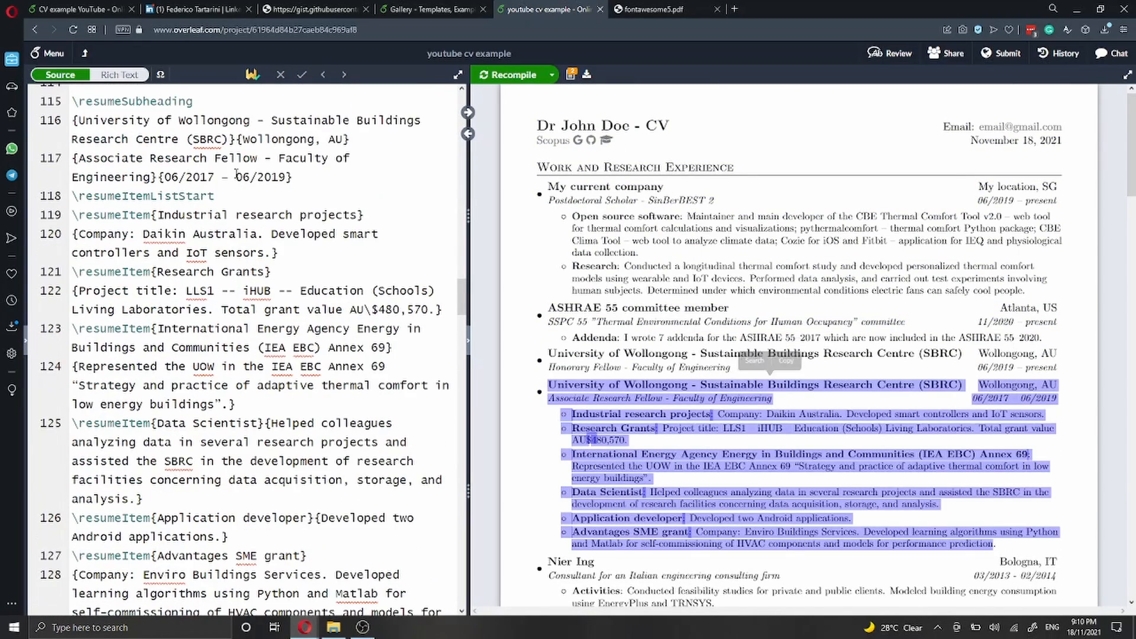
double_click(604, 388)
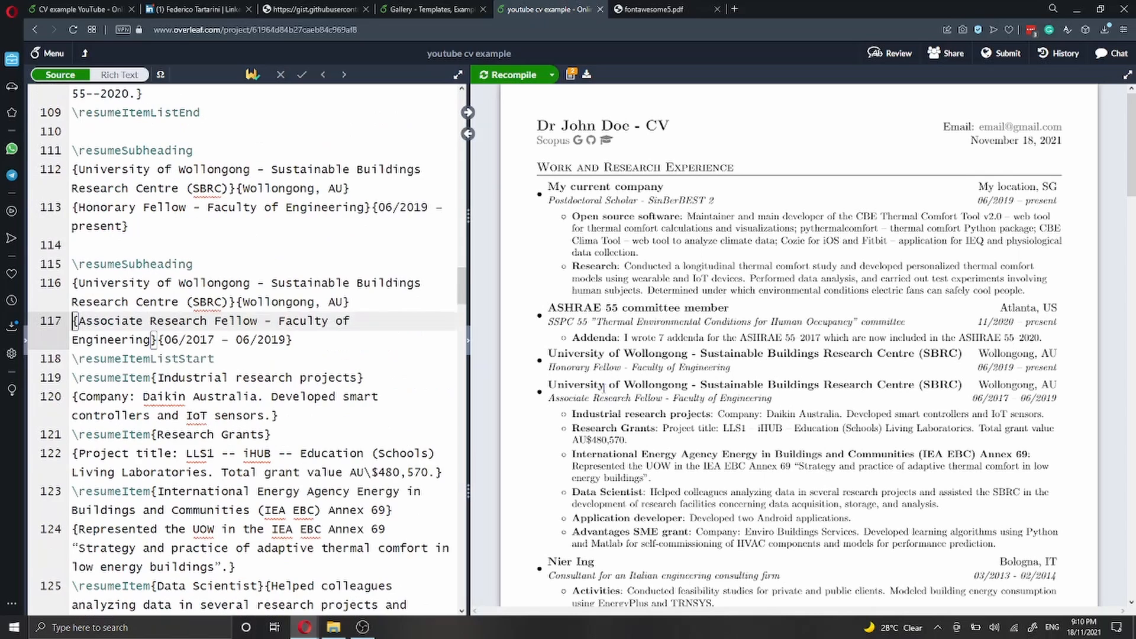
drag(76, 263, 261, 522)
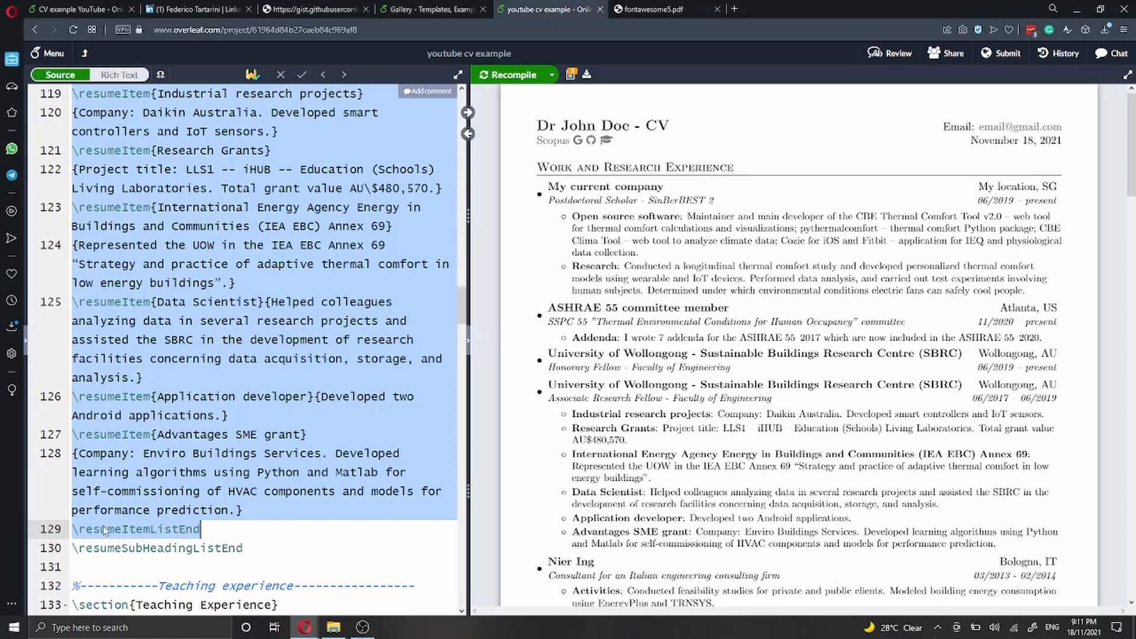
key(BackSpace)
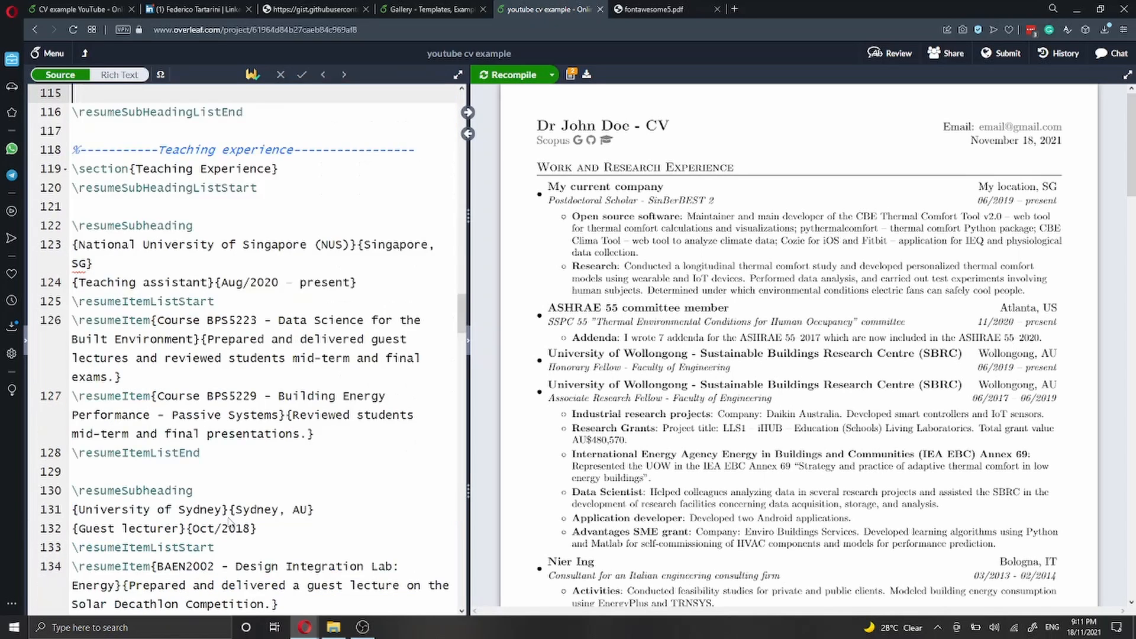
key(ctrl+s)
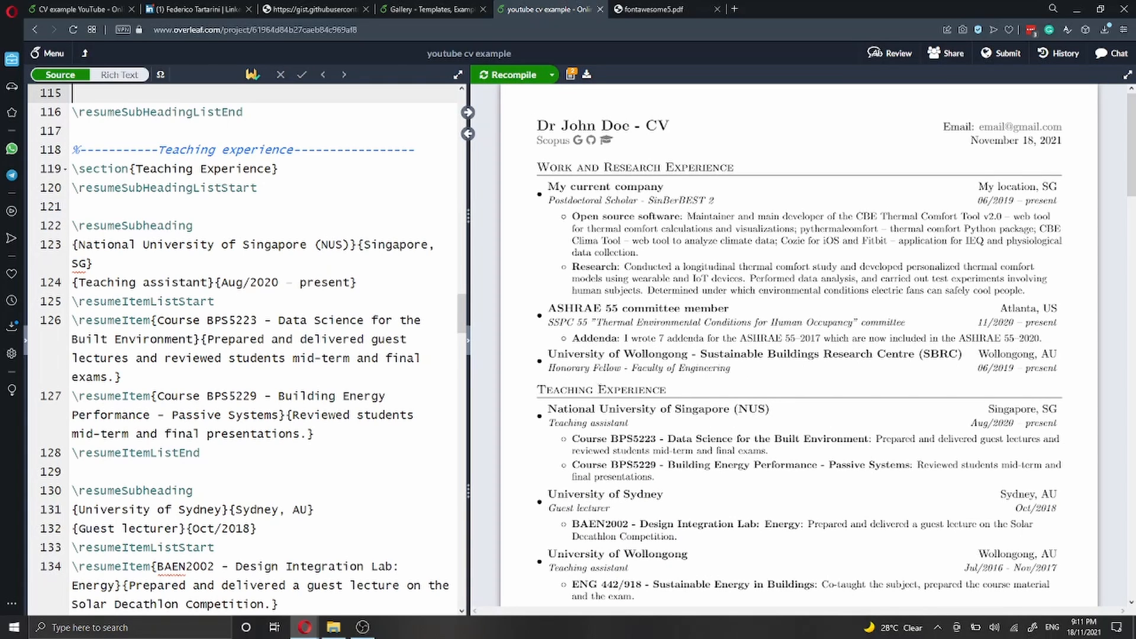
Step: Review the shortened CV in the PDF, examining the Education, publications, affiliations, conferences, awards, skills and references sections
scroll(295, 311, up, 5)
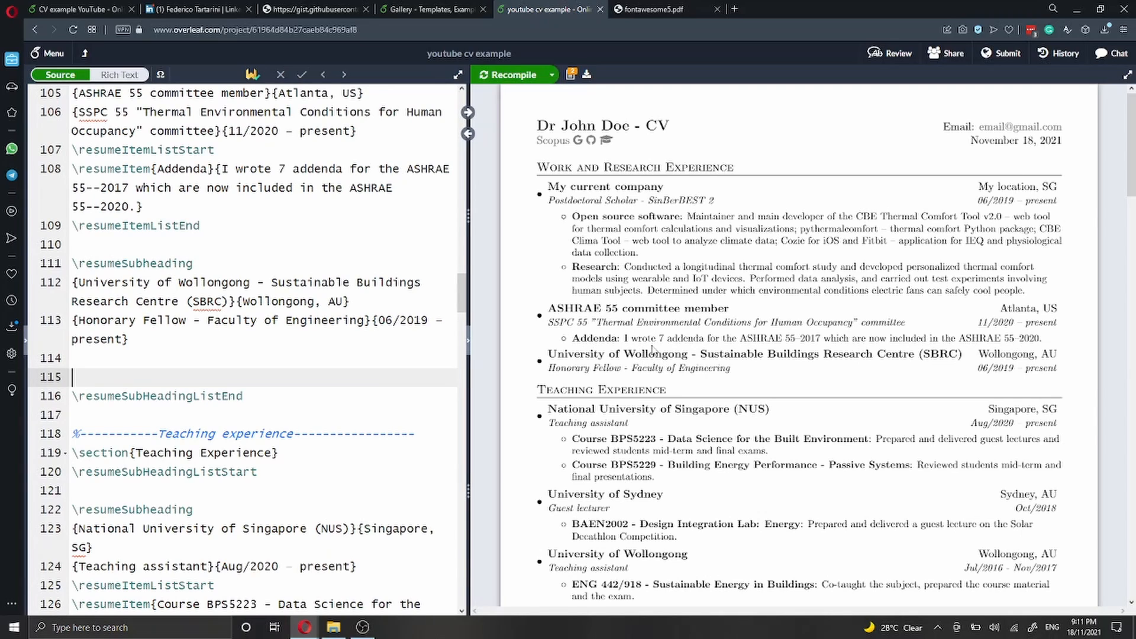
scroll(653, 349, down, 10)
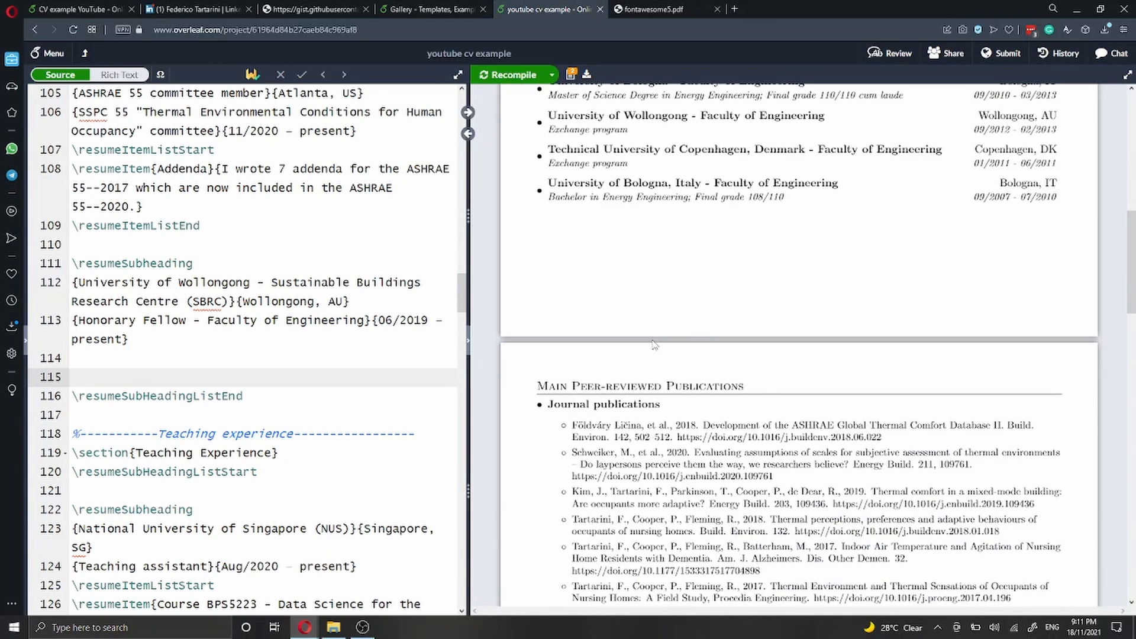
scroll(653, 345, up, 6)
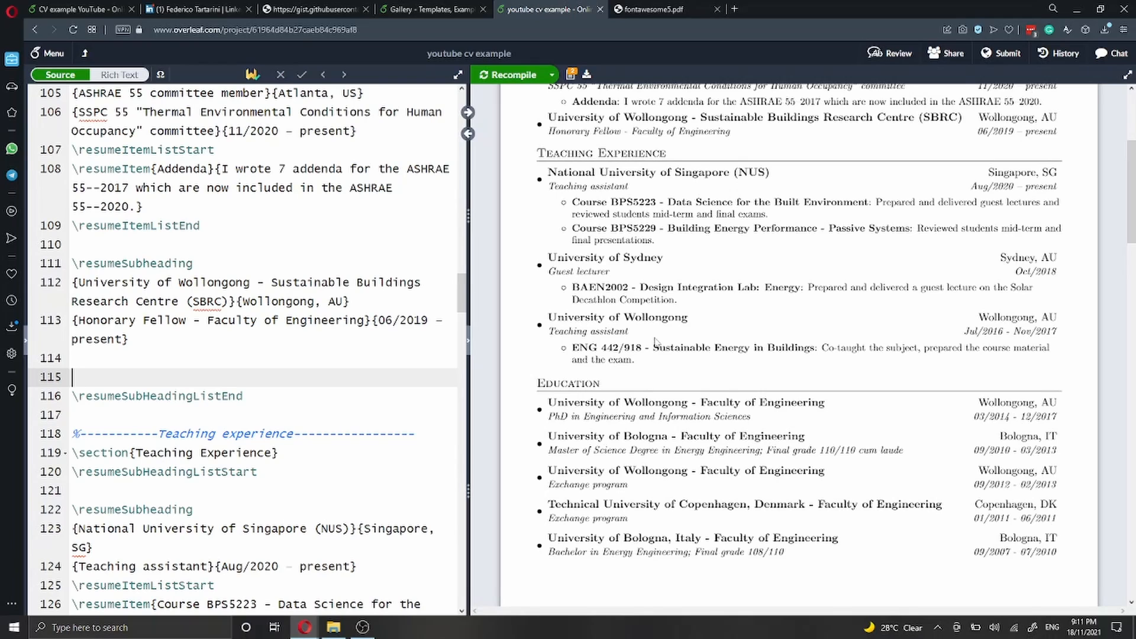
scroll(656, 343, down, 4)
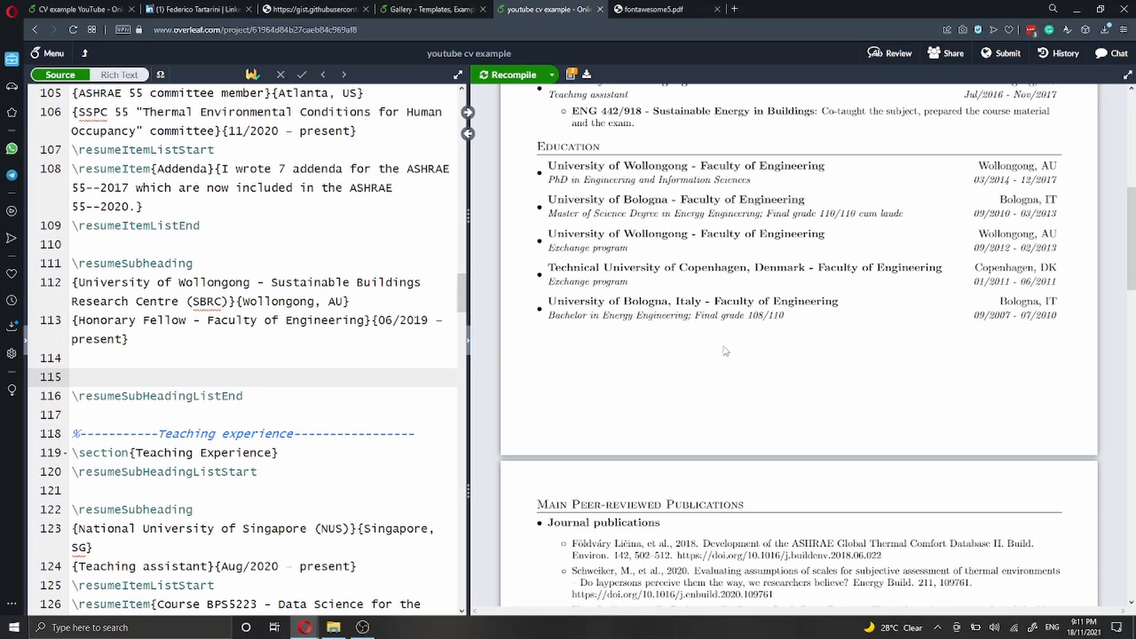
scroll(718, 345, down, 5)
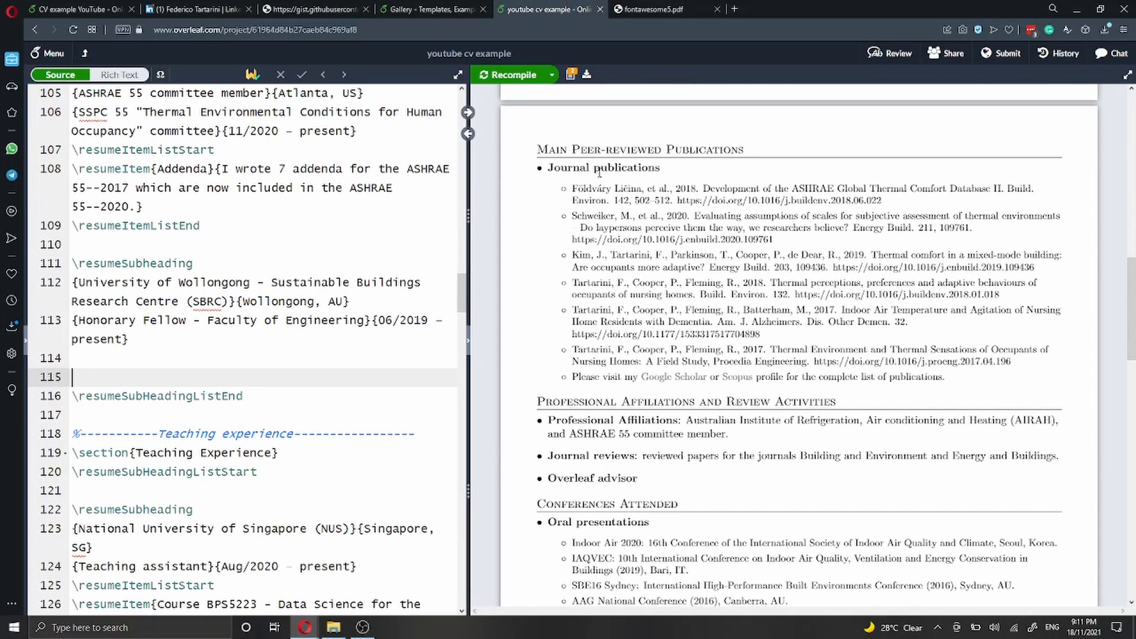
scroll(616, 196, down, 5)
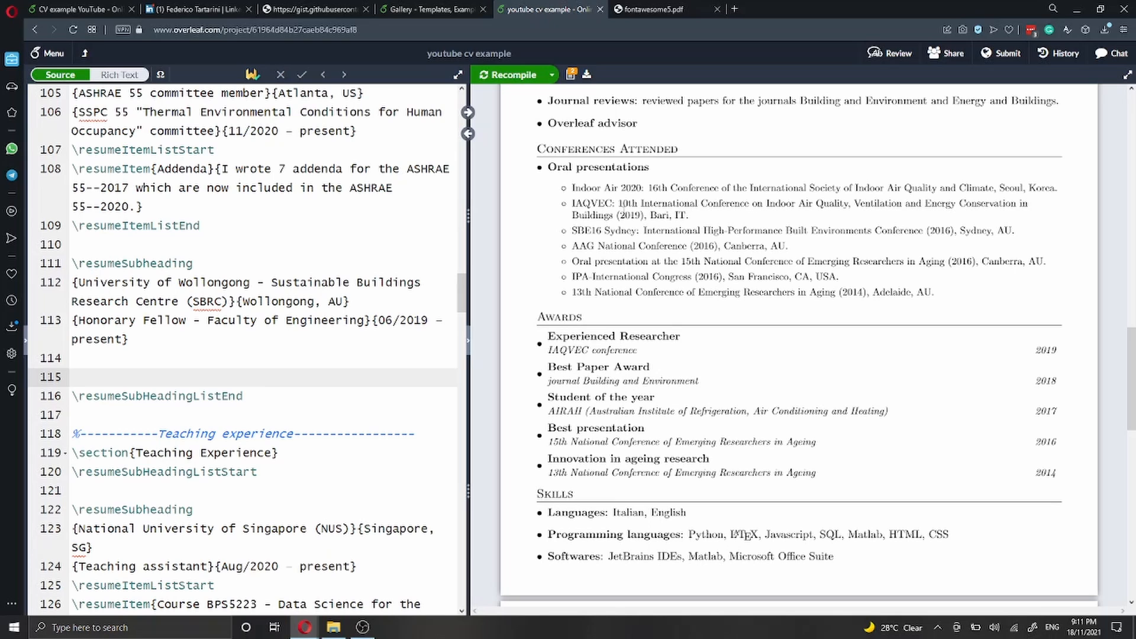
scroll(627, 214, down, 5)
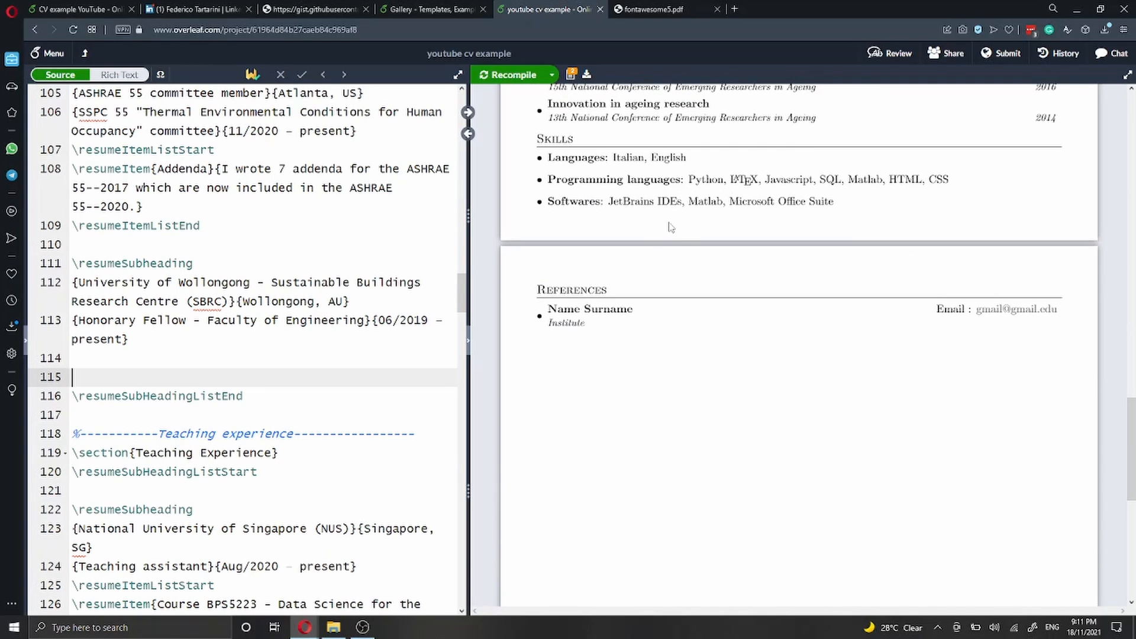
scroll(570, 295, down, 7)
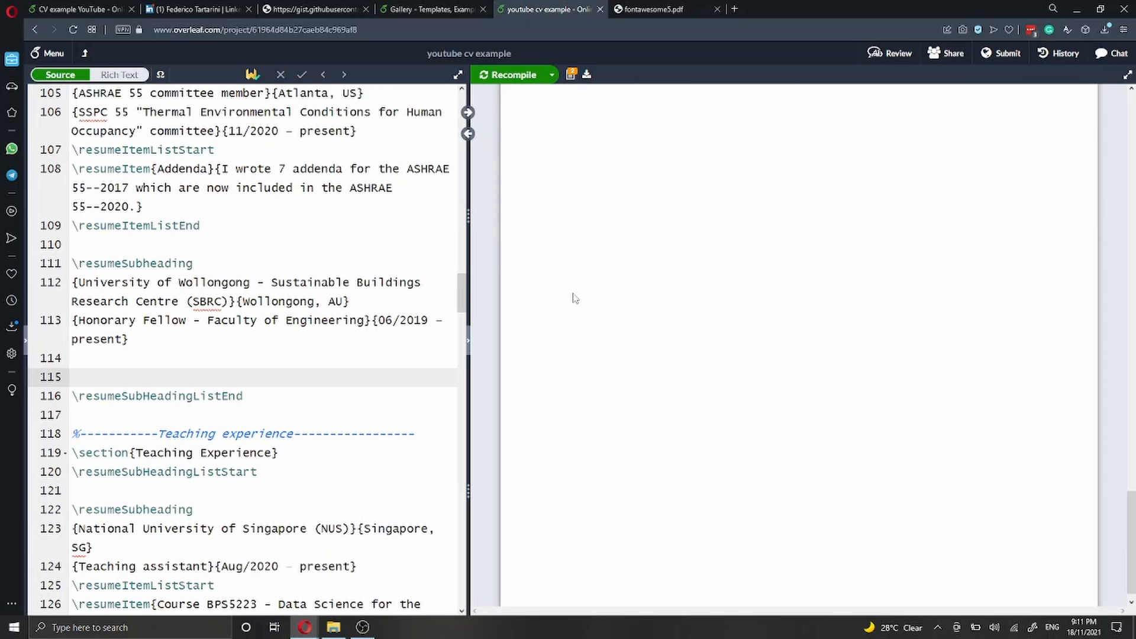
scroll(575, 294, up, 8)
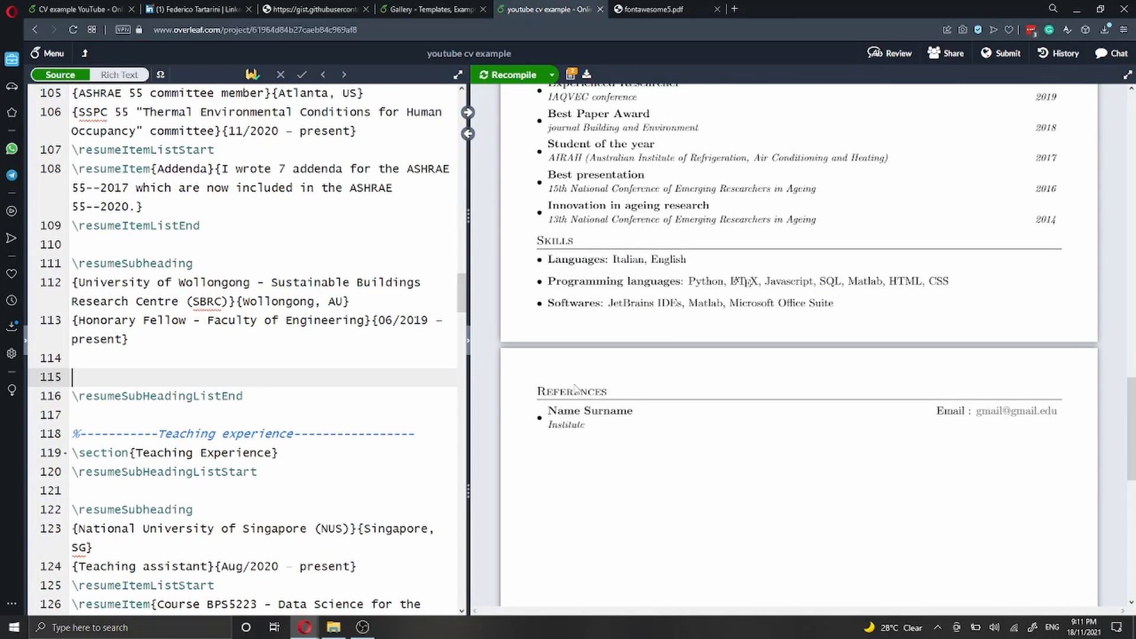
scroll(577, 388, up, 8)
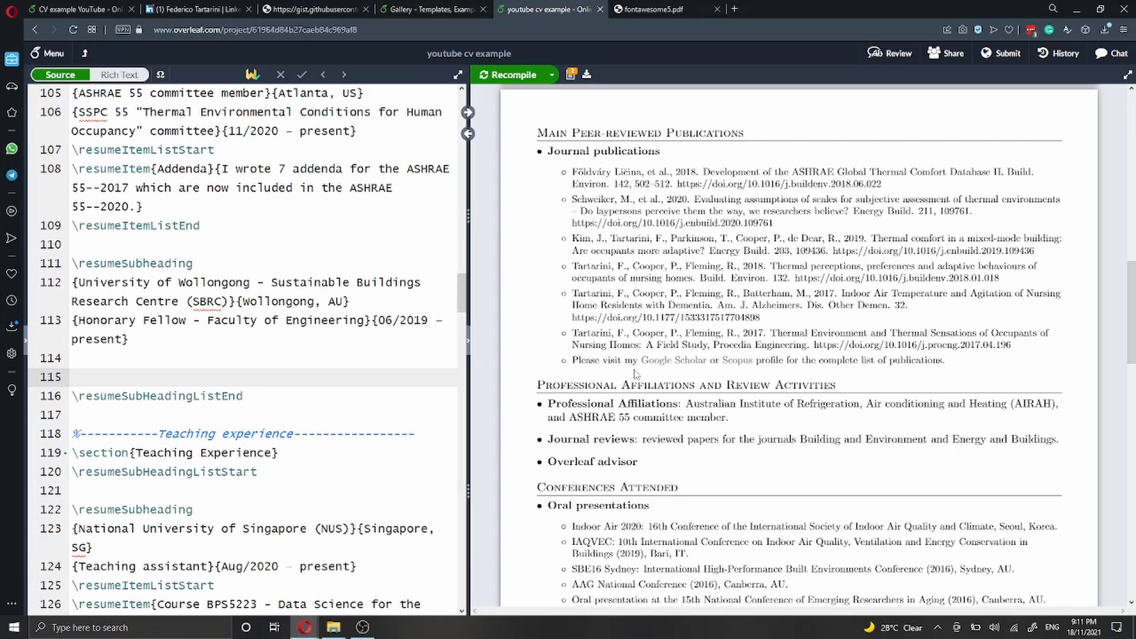
scroll(636, 374, down, 5)
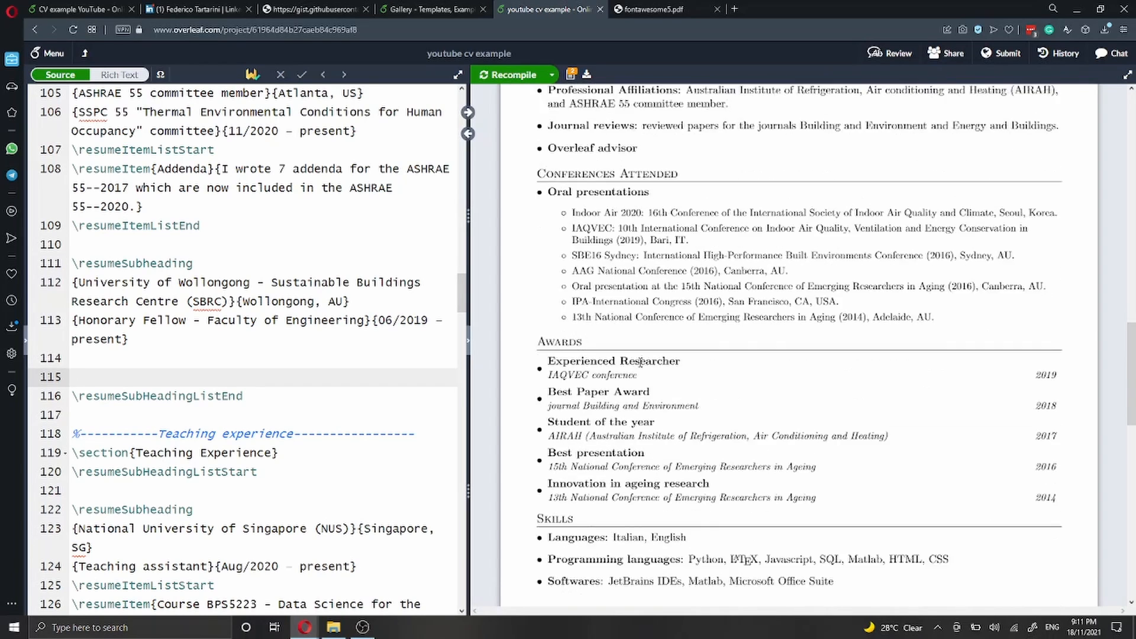
Step: Remove the leftover blank line after the Honorary Fellow entry in the source and look through the PDF down to References
scroll(640, 362, down, 3)
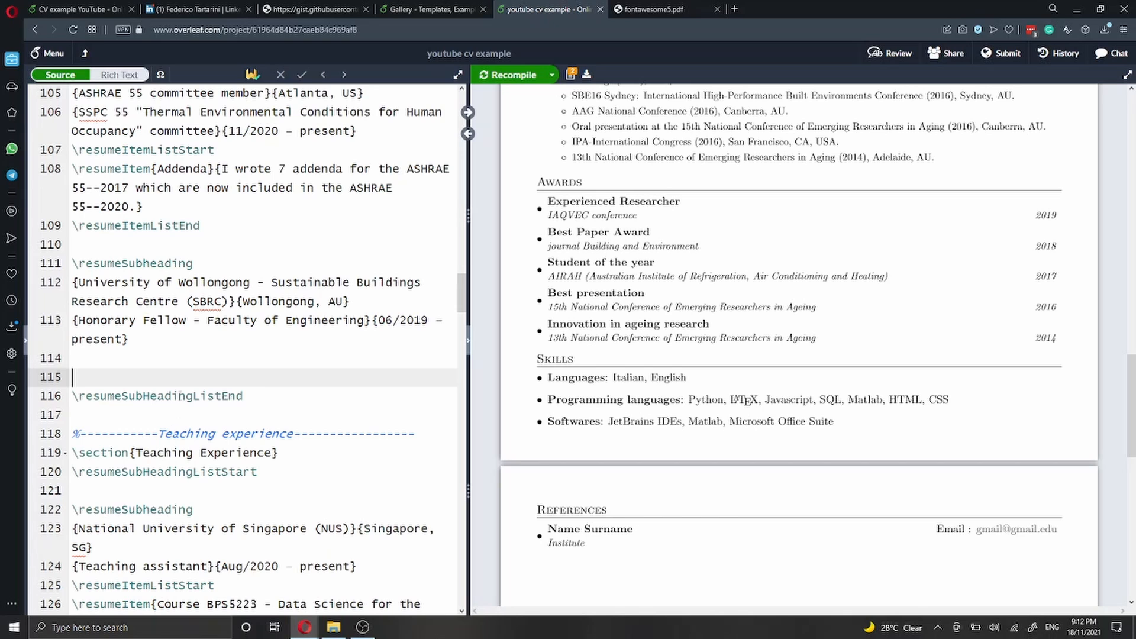
key(BackSpace)
scroll(745, 227, up, 10)
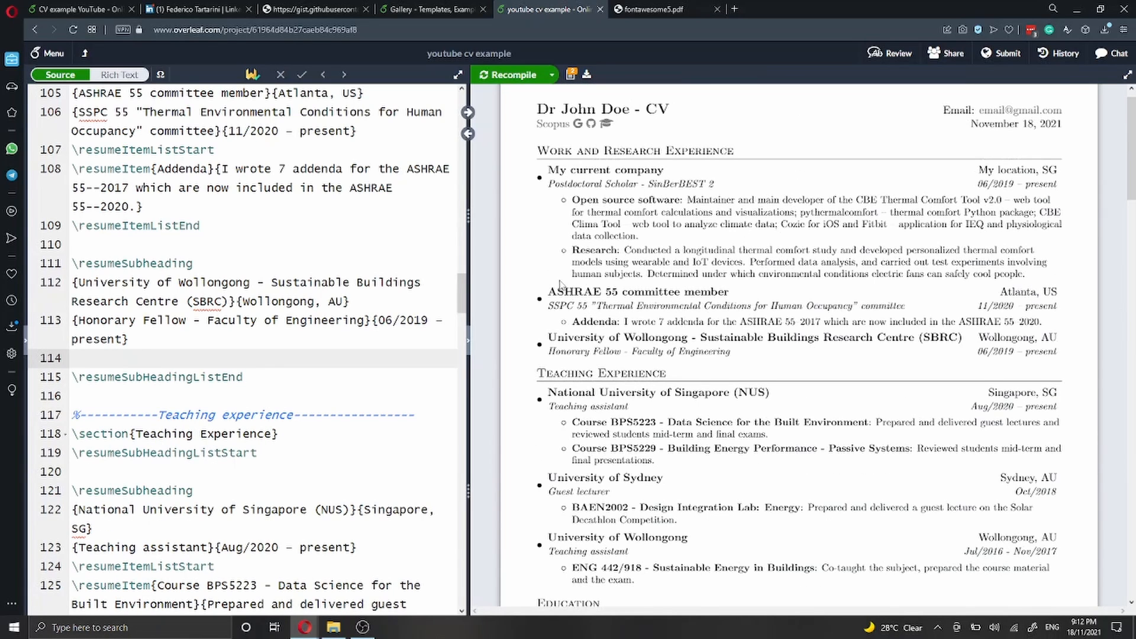
scroll(541, 348, down, 10)
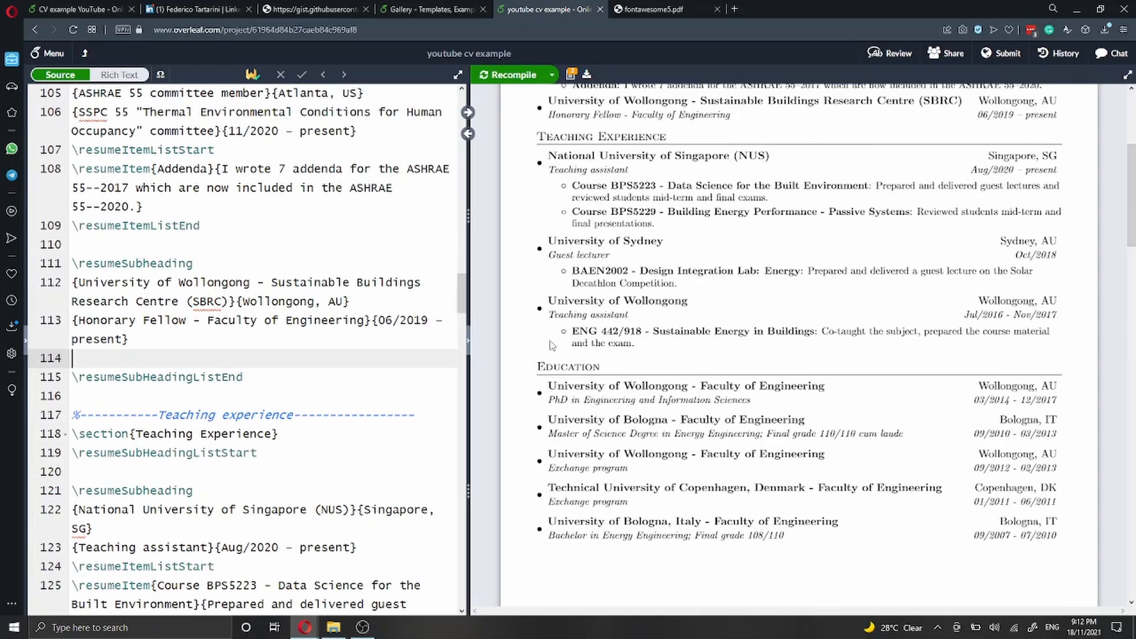
scroll(551, 346, down, 8)
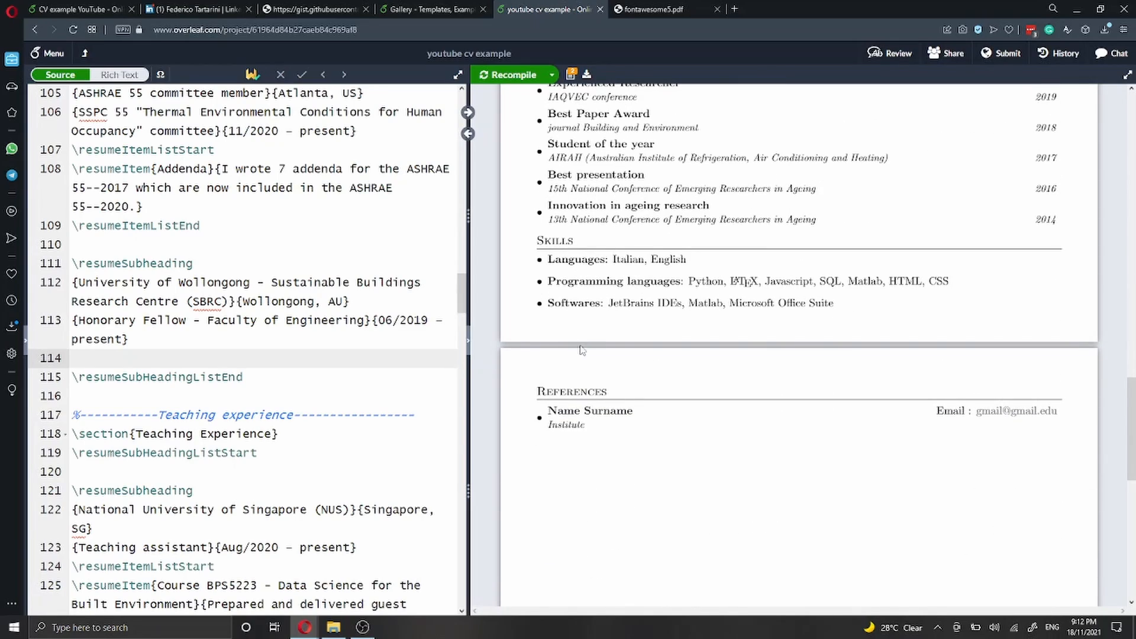
scroll(385, 343, down, 7)
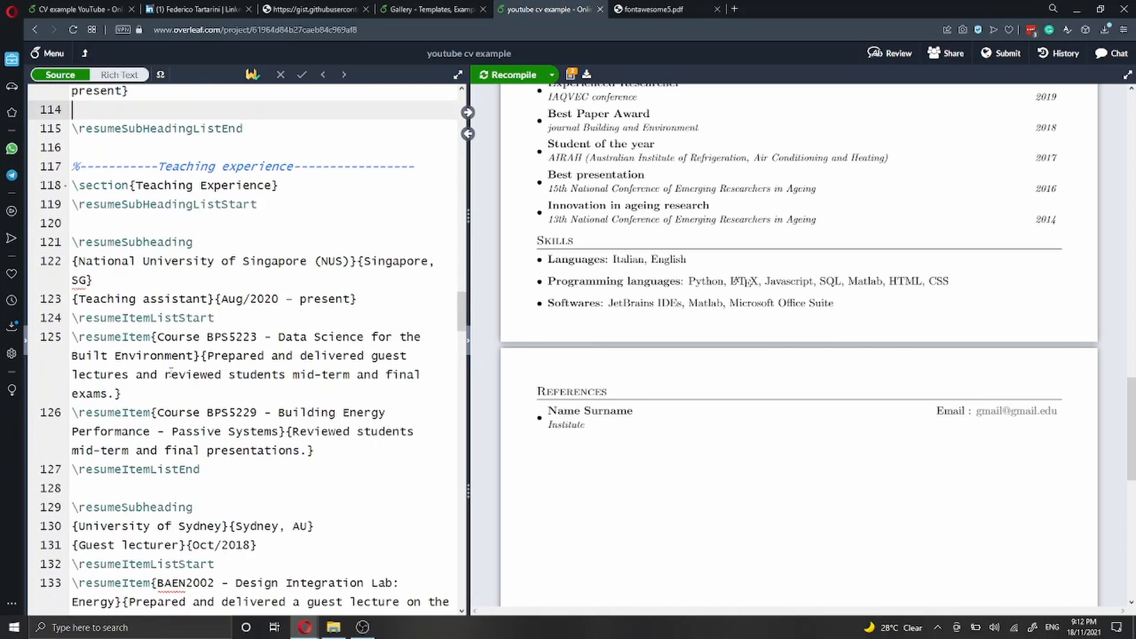
Step: Locate the References section's source from the PDF and paste a full copy of the section directly below it
drag(461, 336, 451, 607)
double_click(596, 392)
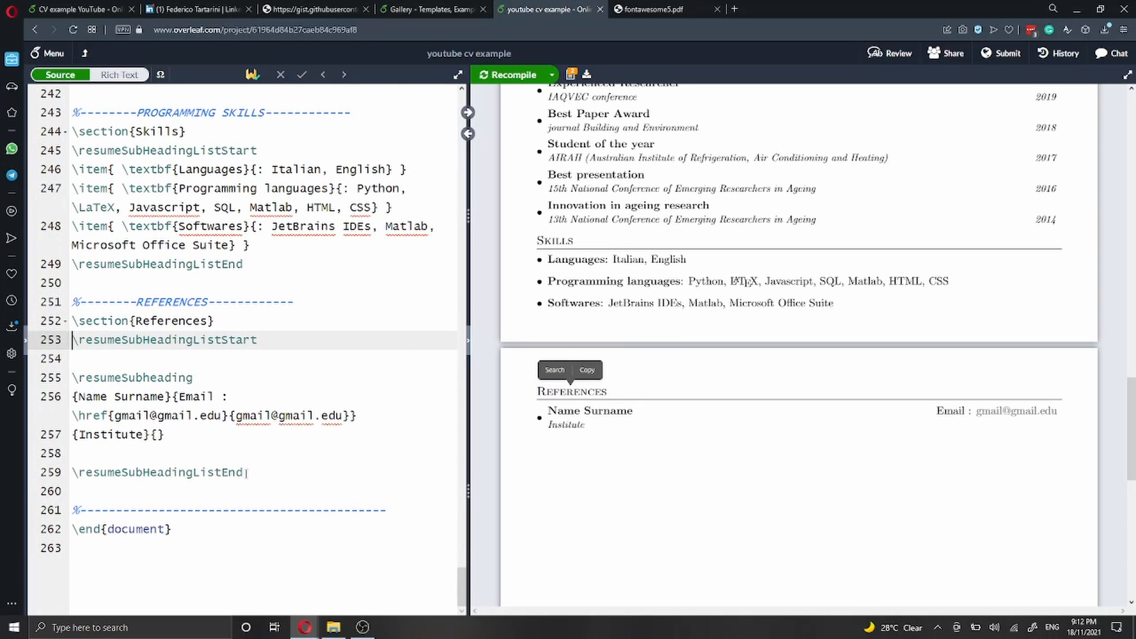
drag(245, 474, 261, 367)
scroll(251, 424, down, 2)
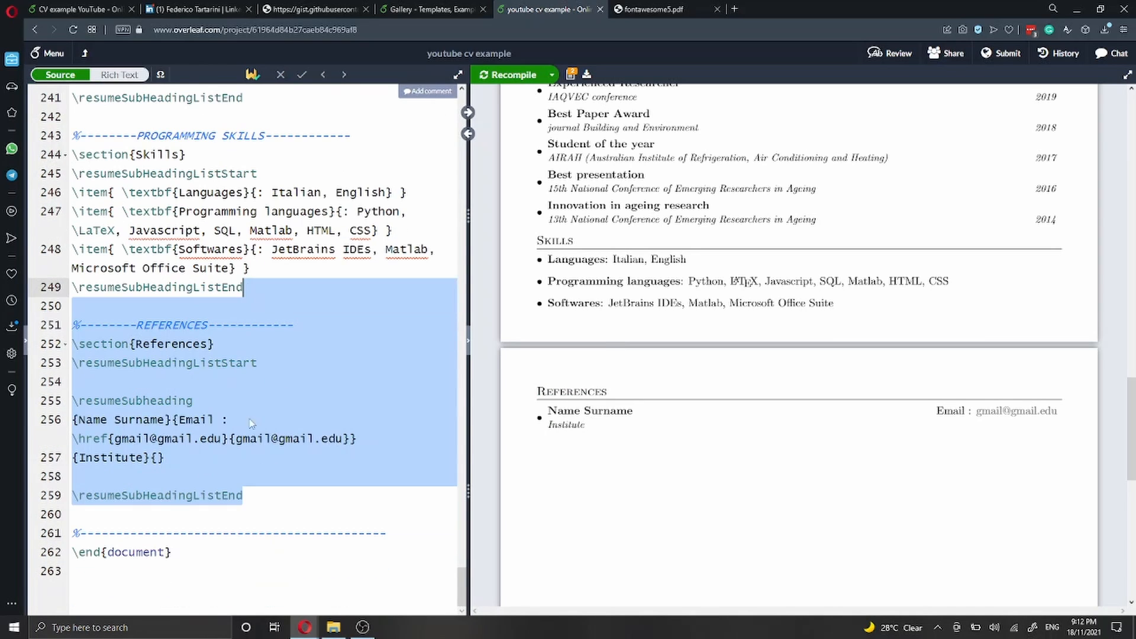
key(ctrl+c)
click(256, 507)
key(ctrl+v)
Step: Rename the copied section's comment to "SOFT Skills" and its section title to "Soft skills"
scroll(255, 506, down, 1)
double_click(183, 400)
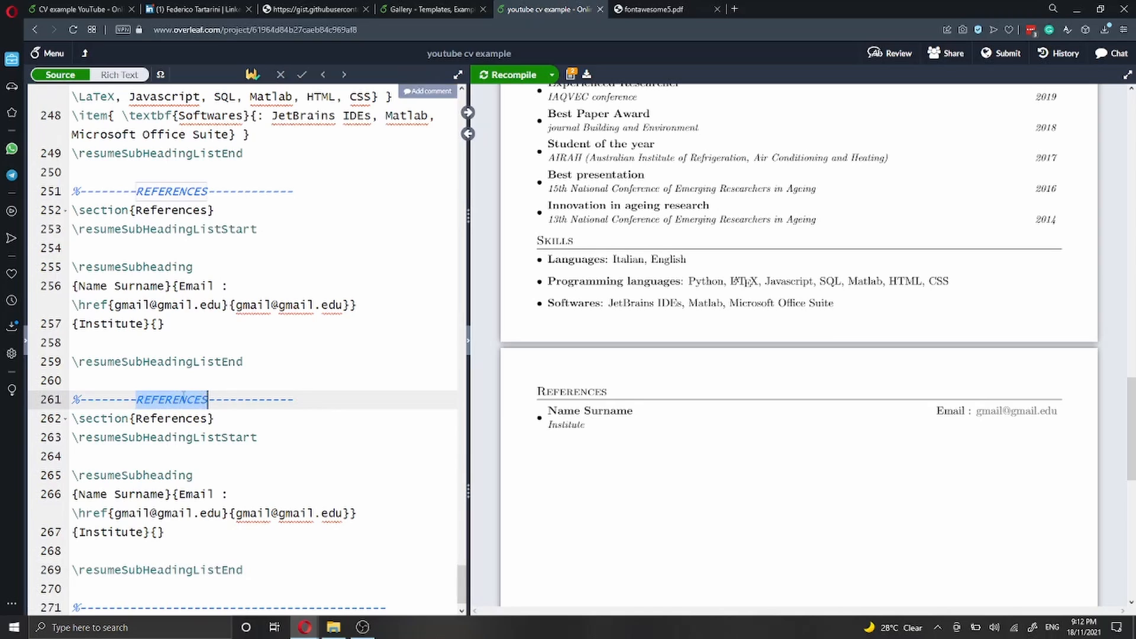
text(SOFT Skills)
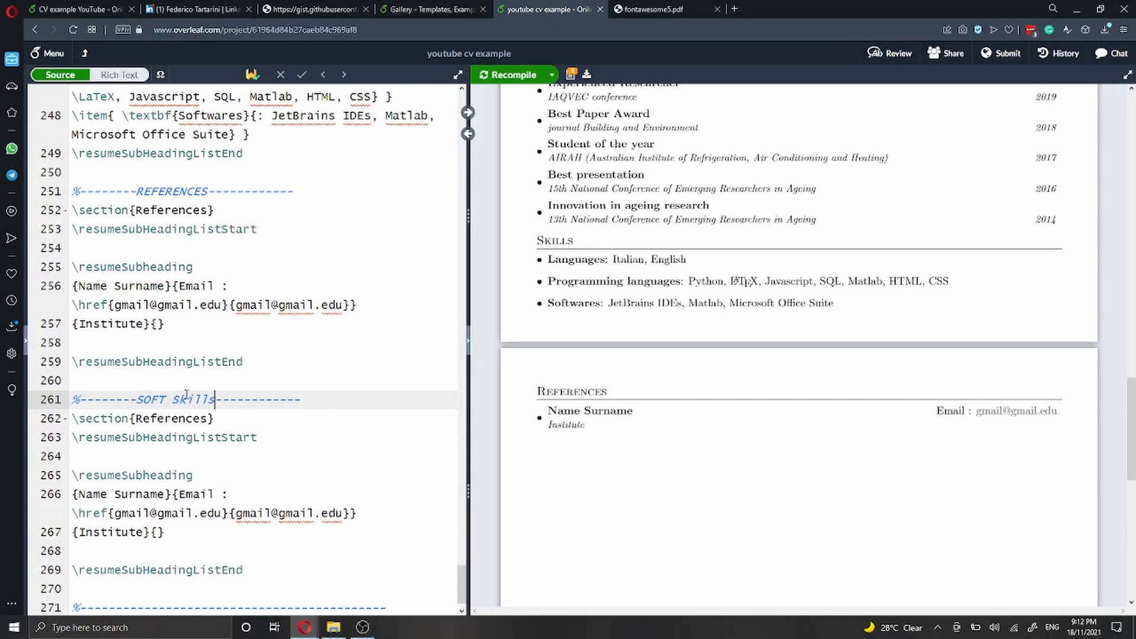
scroll(184, 400, down, 1)
double_click(157, 383)
text(Soft ski)
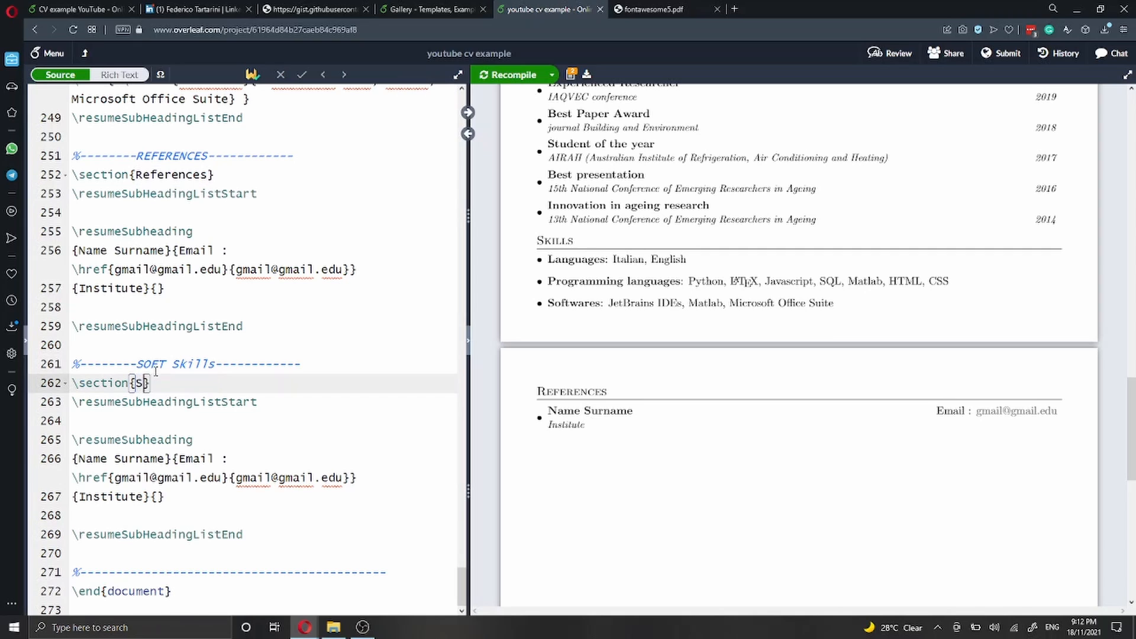
text(lls)
Step: Compare the Soft skills section's list structure with other sections in the PDF and the Professional Affiliations and Review Activities source
scroll(157, 373, down, 1)
drag(73, 367, 292, 367)
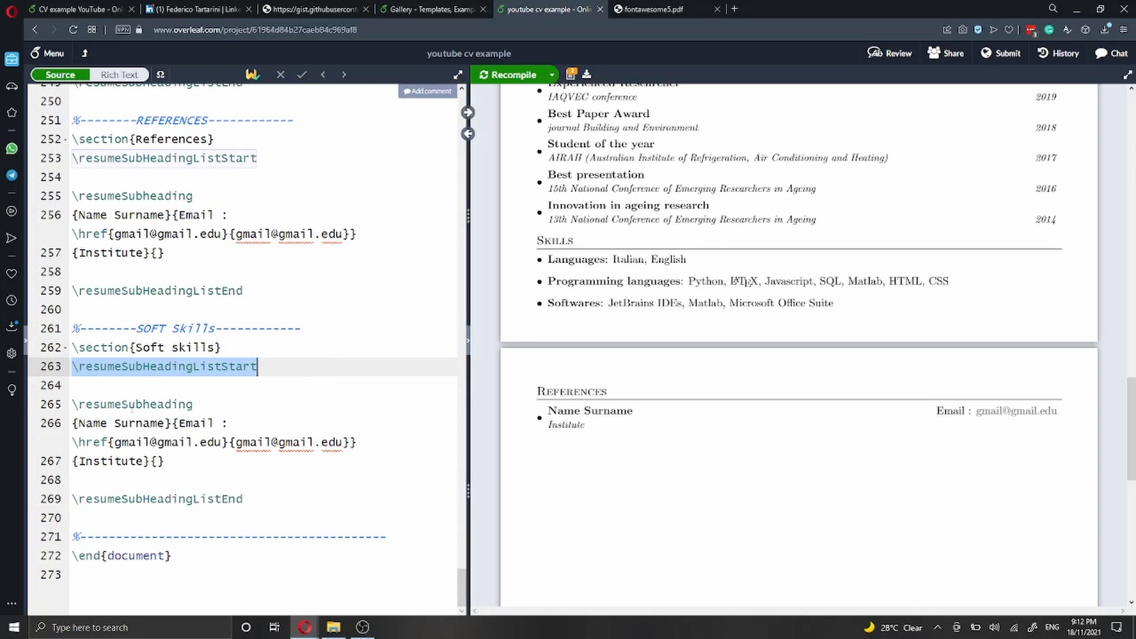
drag(73, 404, 181, 458)
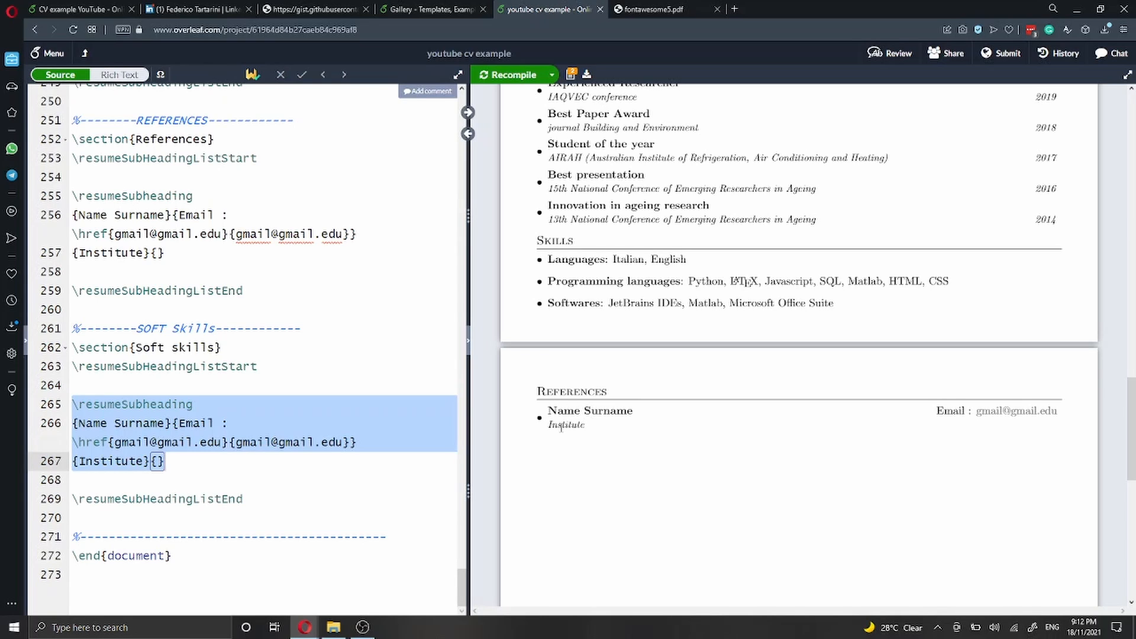
scroll(561, 427, up, 4)
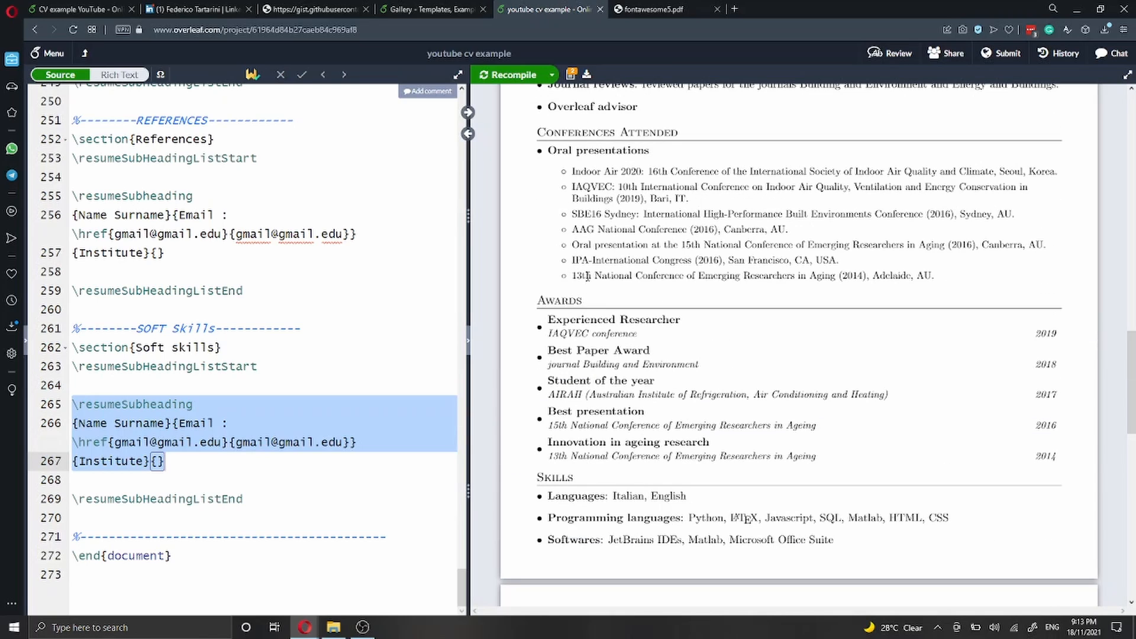
scroll(586, 276, up, 15)
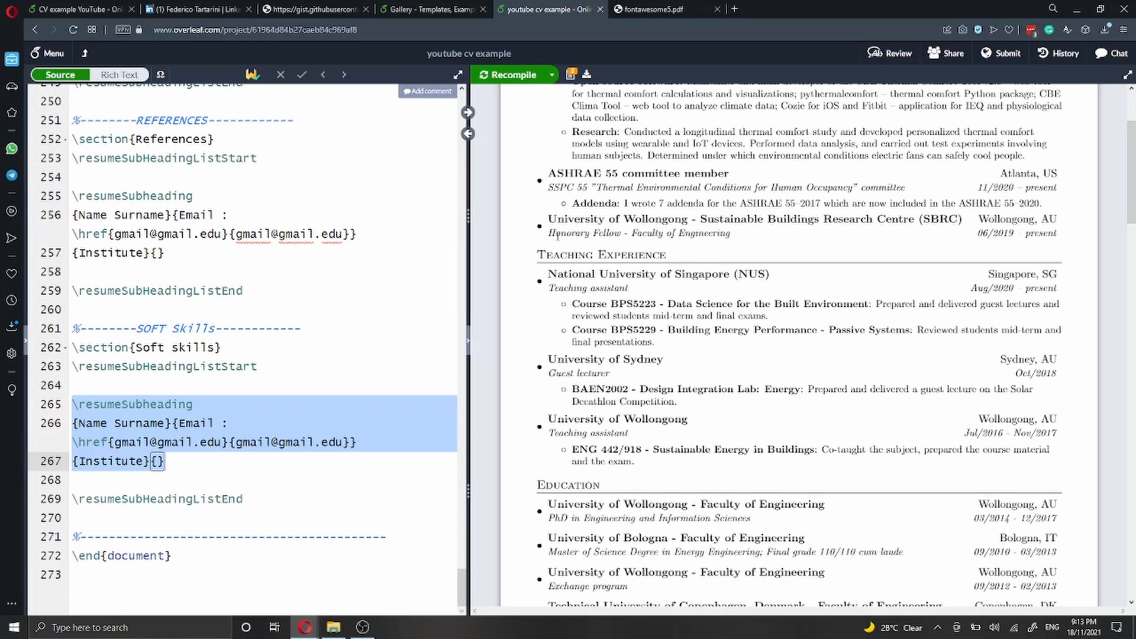
scroll(557, 236, down, 10)
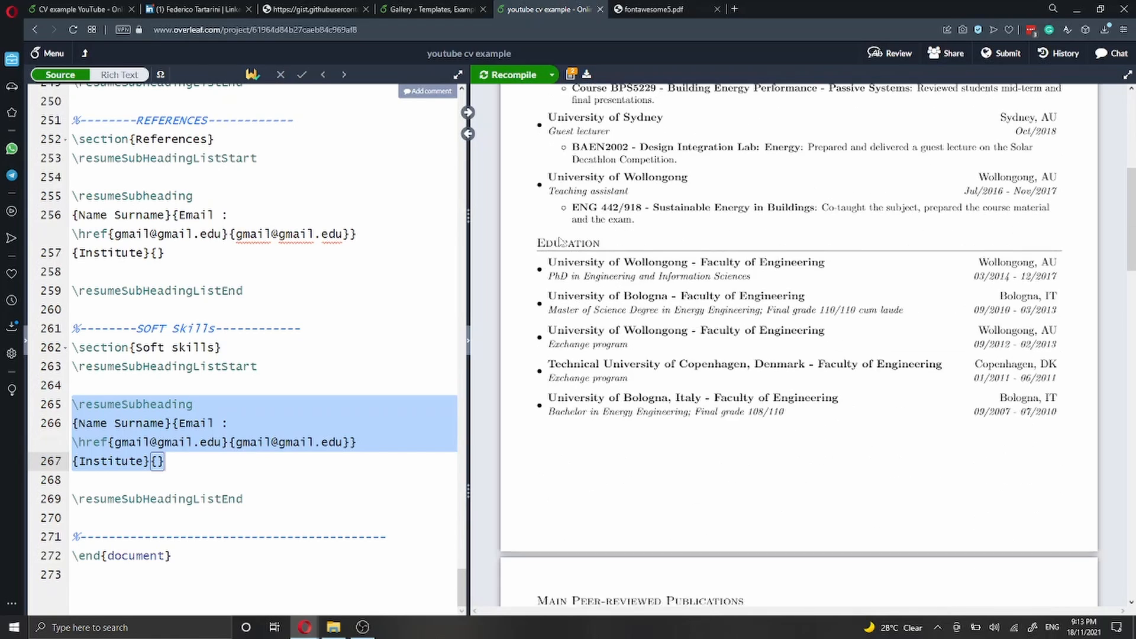
scroll(562, 240, down, 5)
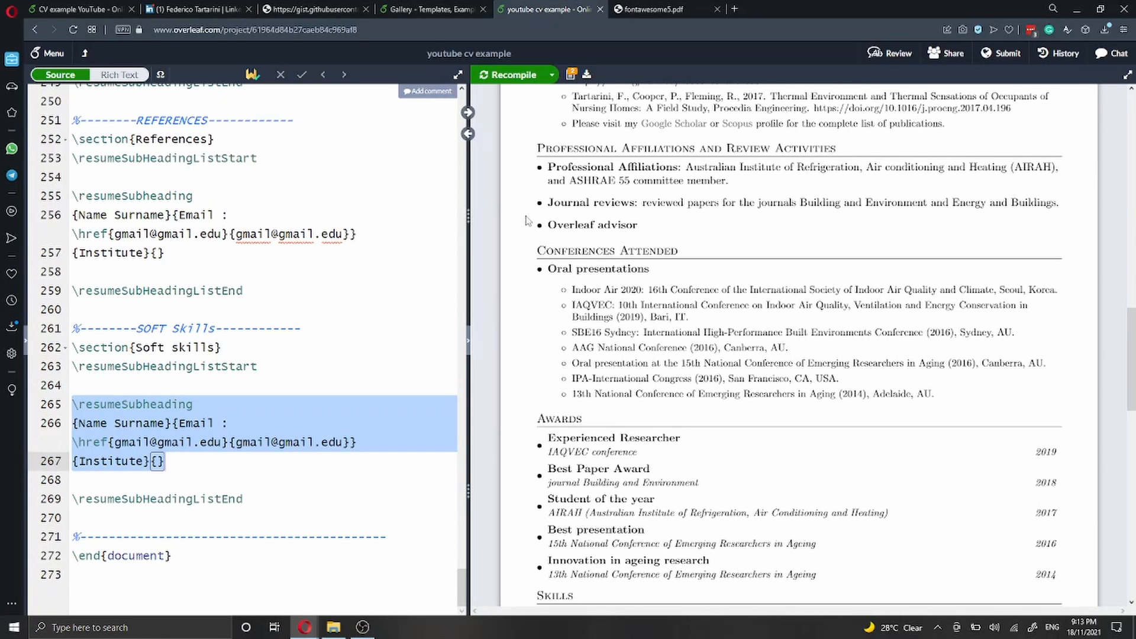
double_click(565, 168)
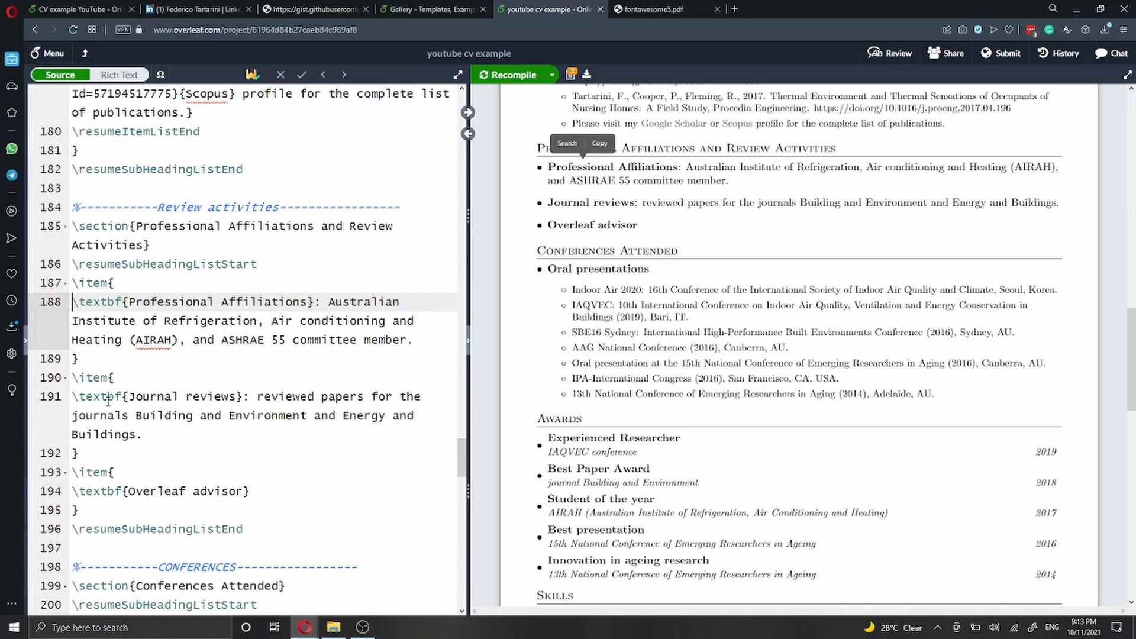
drag(258, 529, 38, 264)
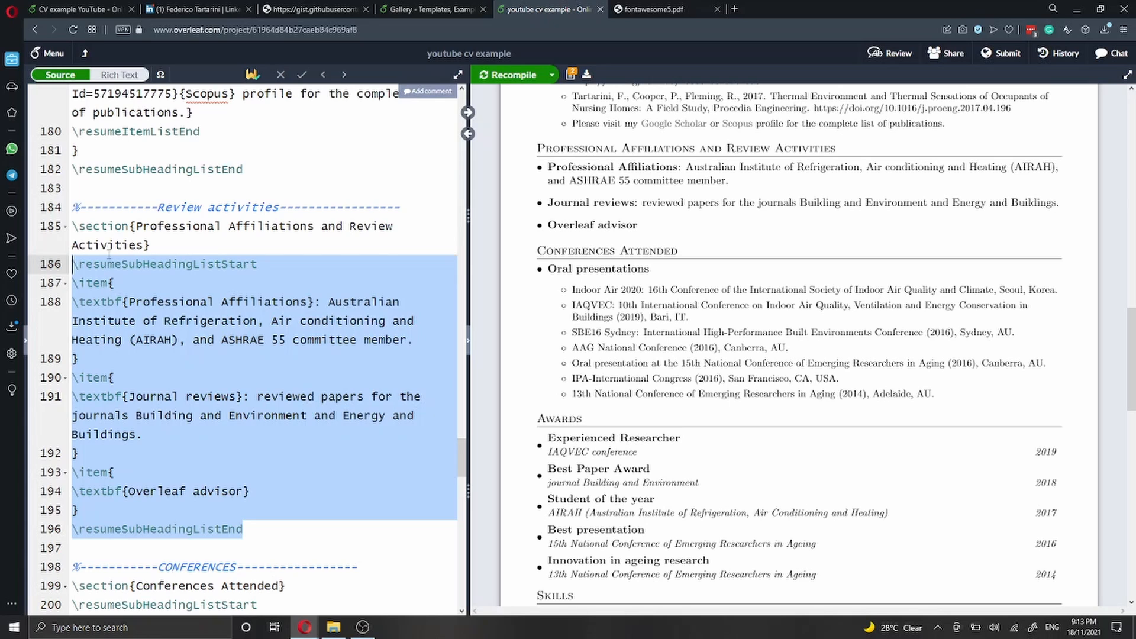
scroll(428, 362, down, 3)
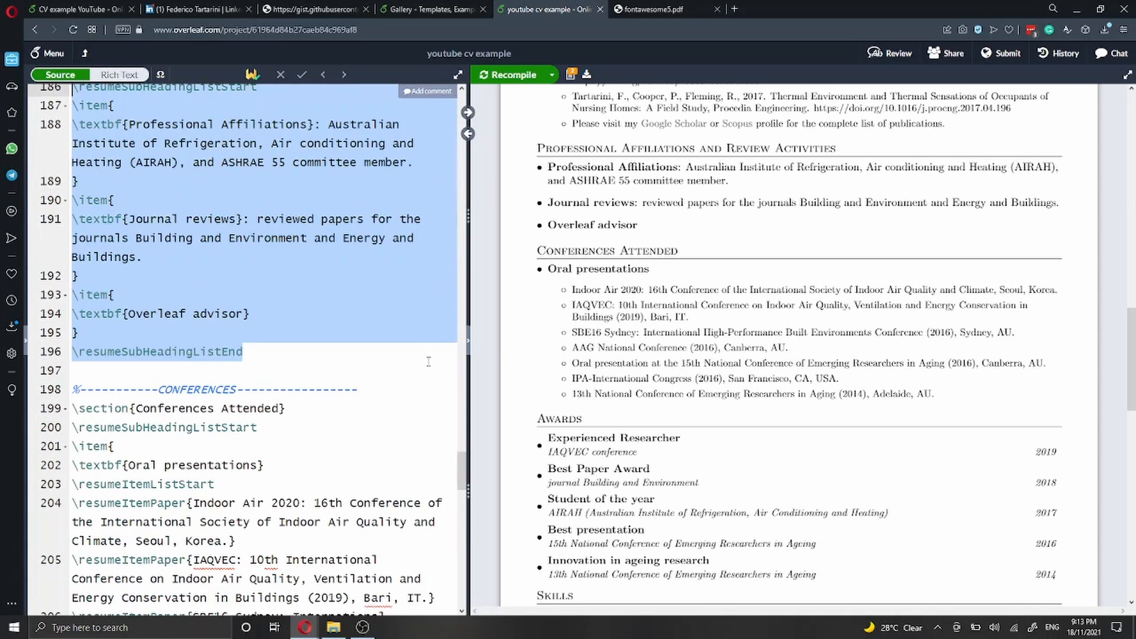
Step: Recompile the CV to check the new Soft skills section at the end of the PDF
scroll(762, 305, down, 6)
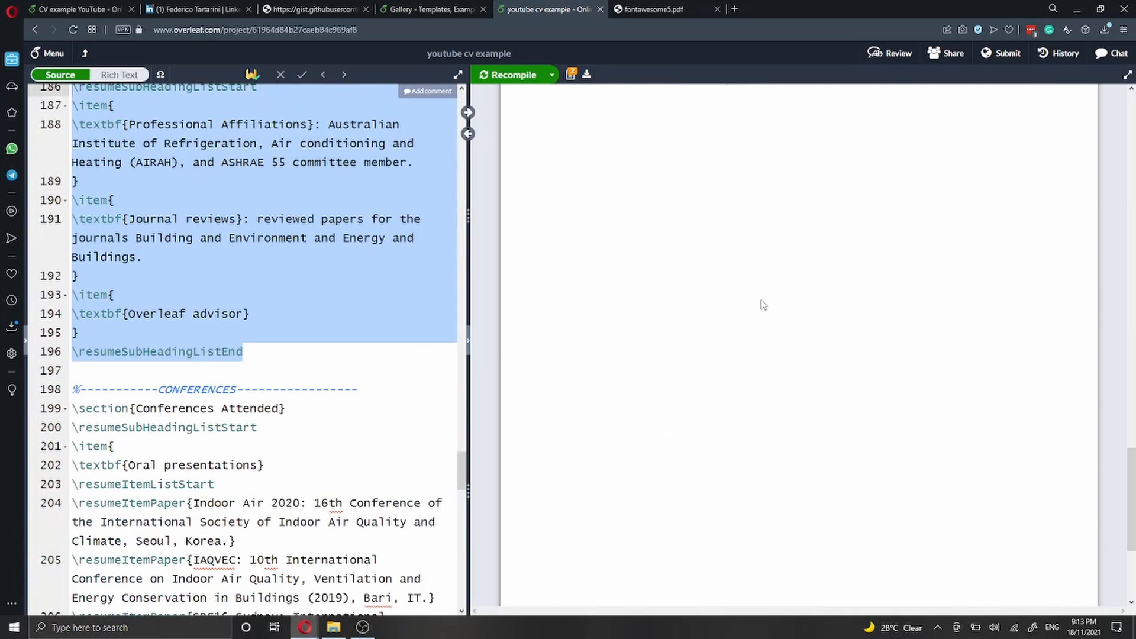
click(278, 349)
key(ctrl+s)
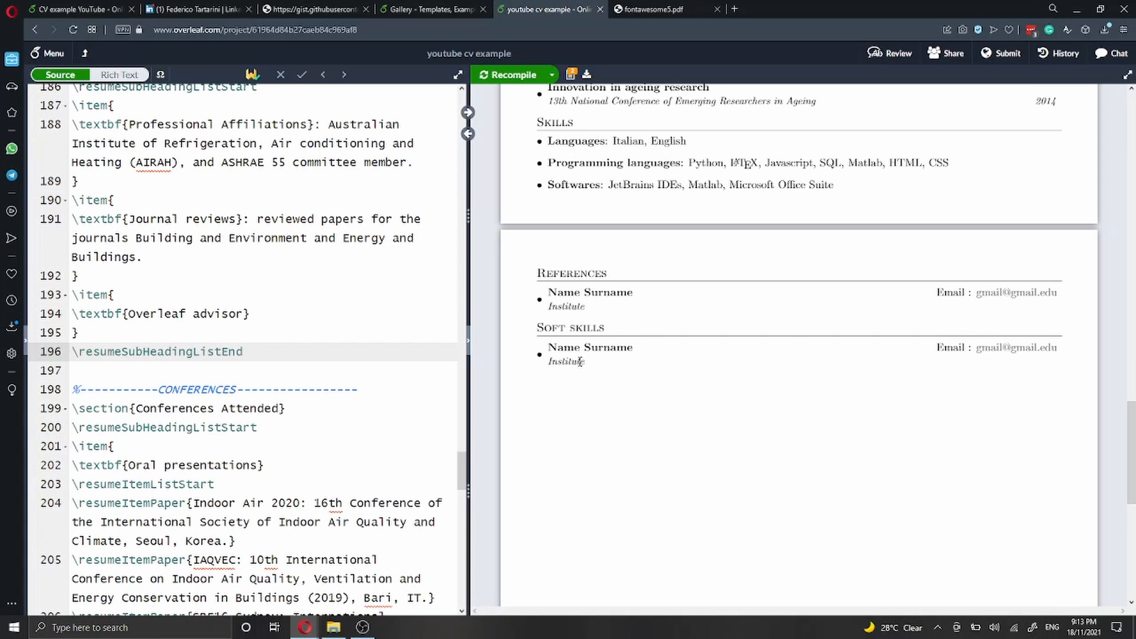
Step: Locate the Skills section's source from the PDF and copy its whole list block, from list start to list end
scroll(579, 361, up, 4)
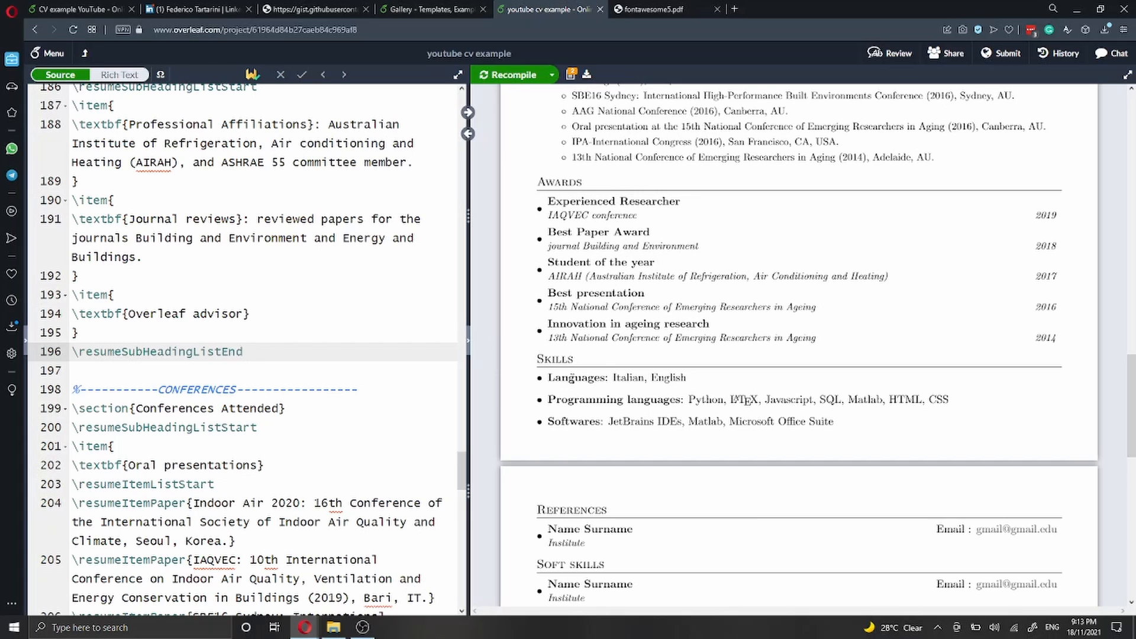
double_click(574, 378)
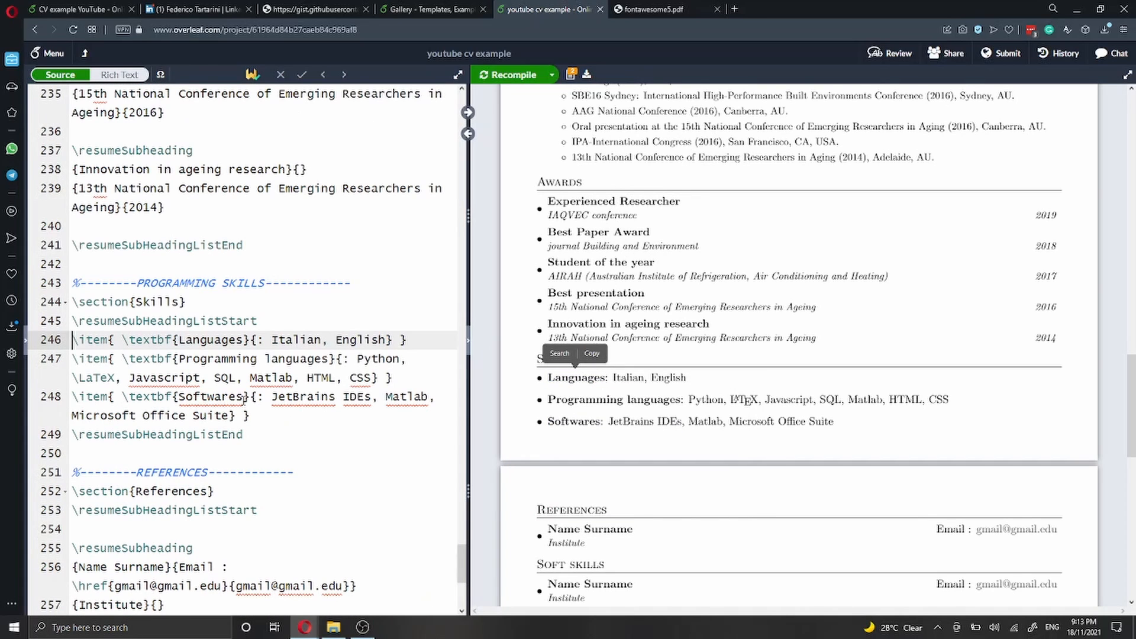
drag(75, 321, 266, 430)
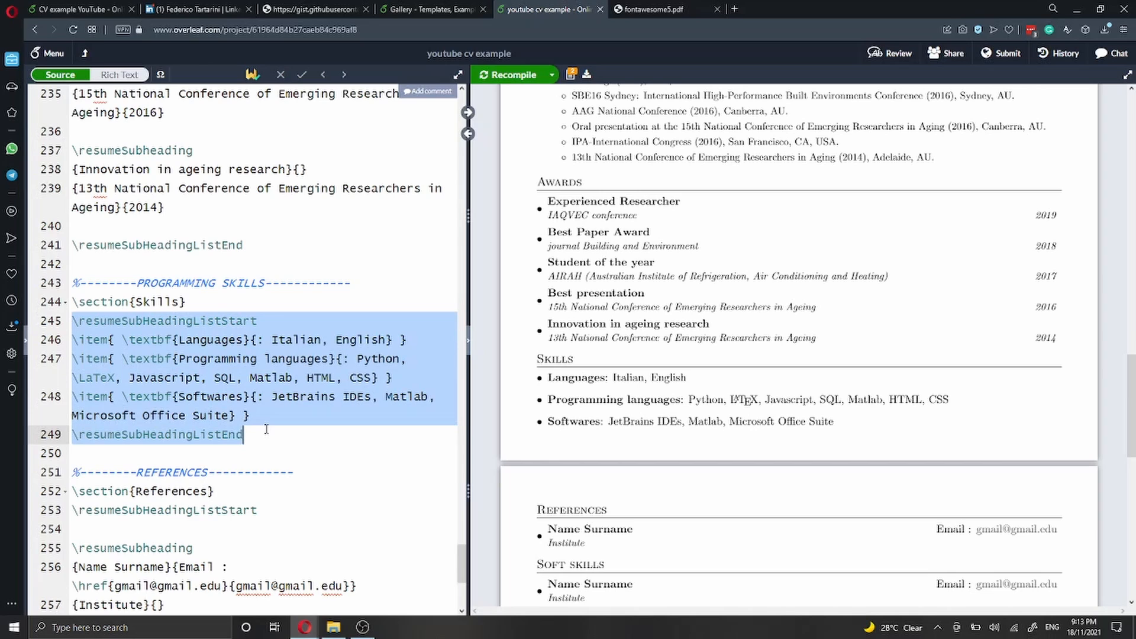
Step: Replace the Soft skills section's list block with the copied Skills list, then recompile and check the PDF
scroll(269, 427, down, 8)
click(196, 355)
key(shift+Up)
key(shift+Up)
key(shift+Up)
key(shift+Home)
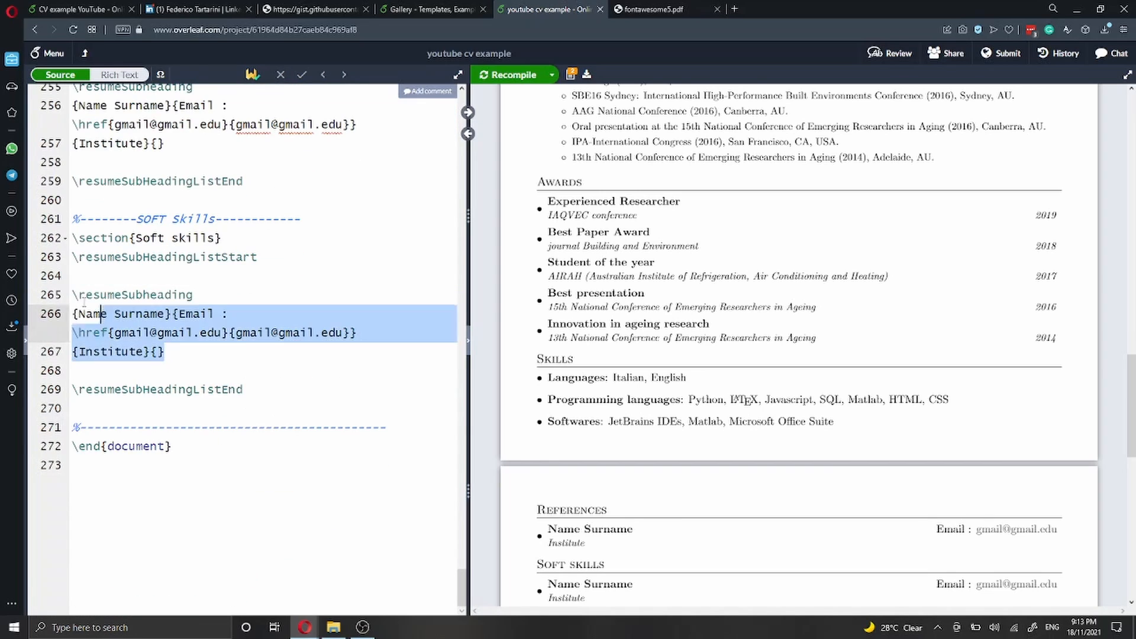
drag(260, 392, 72, 276)
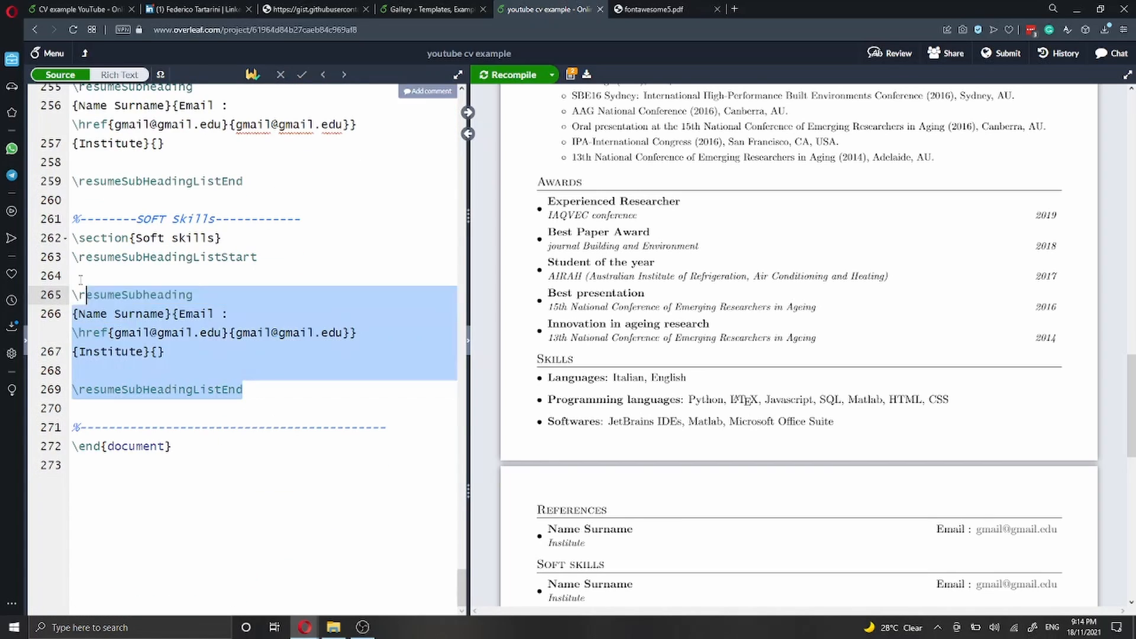
key(ctrl+v)
key(ctrl+s)
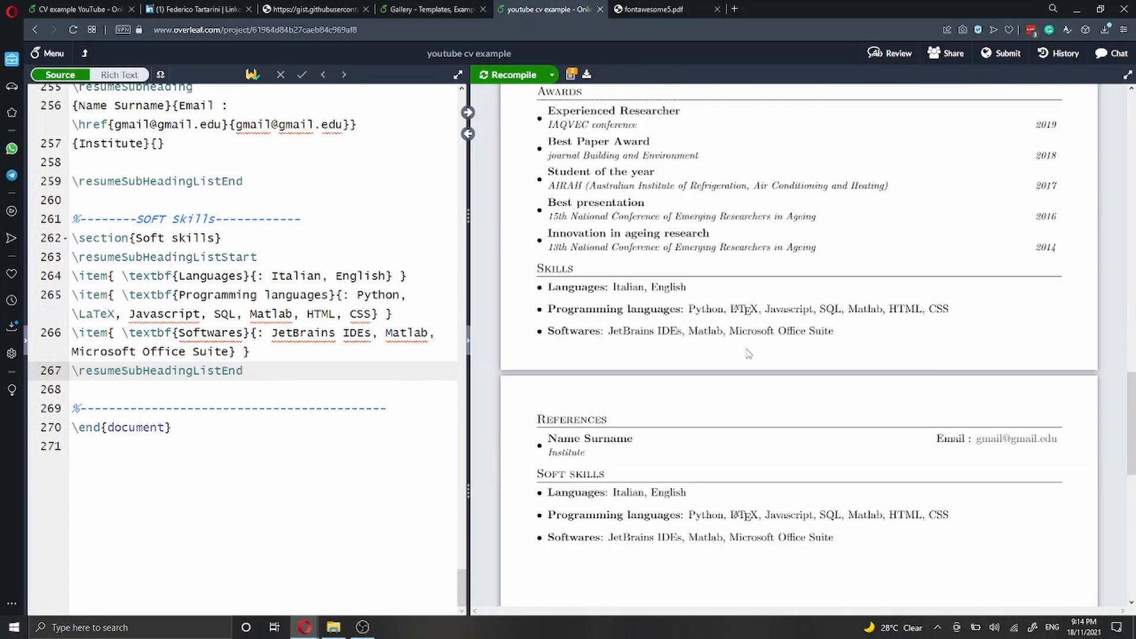
scroll(743, 358, down, 4)
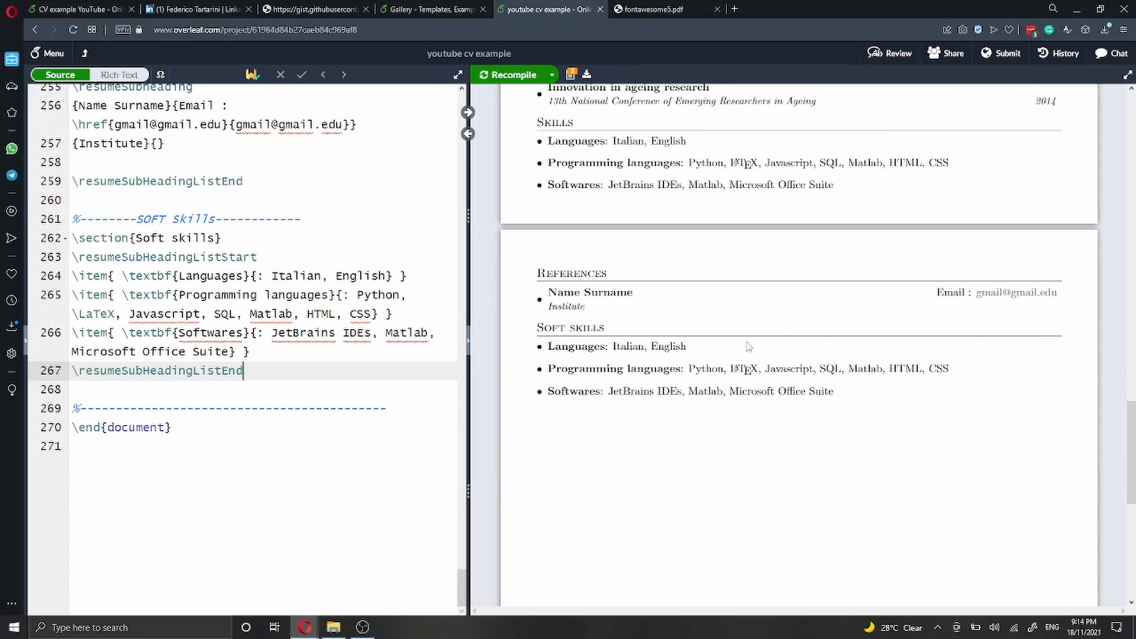
Step: Change the first Soft skills item to the bold label "Cycling" with the text "I love to cycle"
double_click(187, 276)
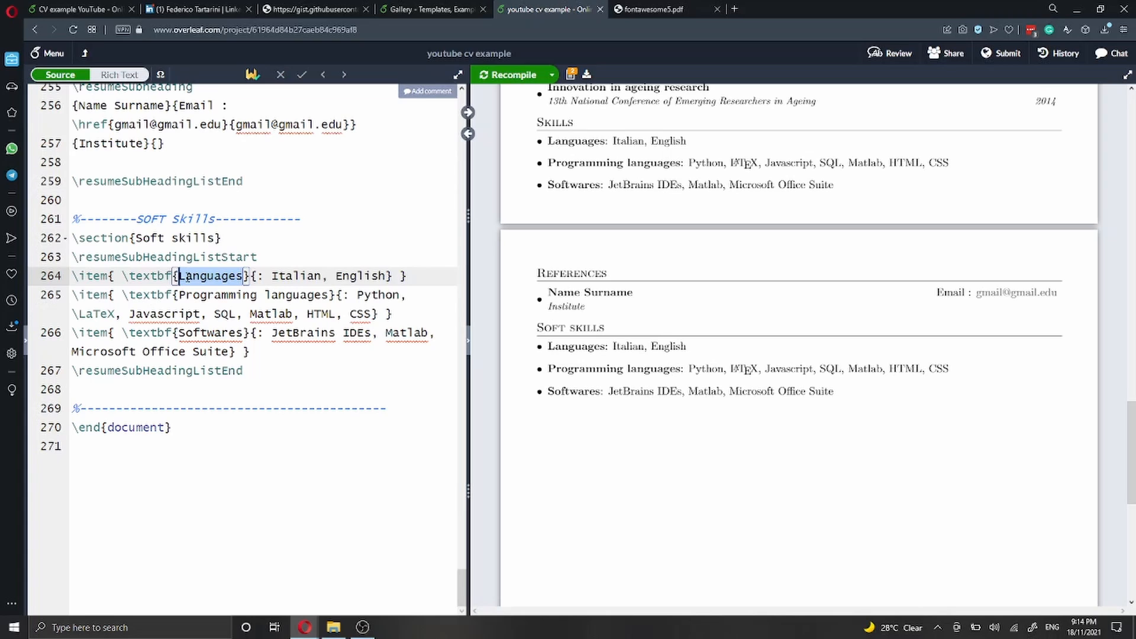
text(Cycling)
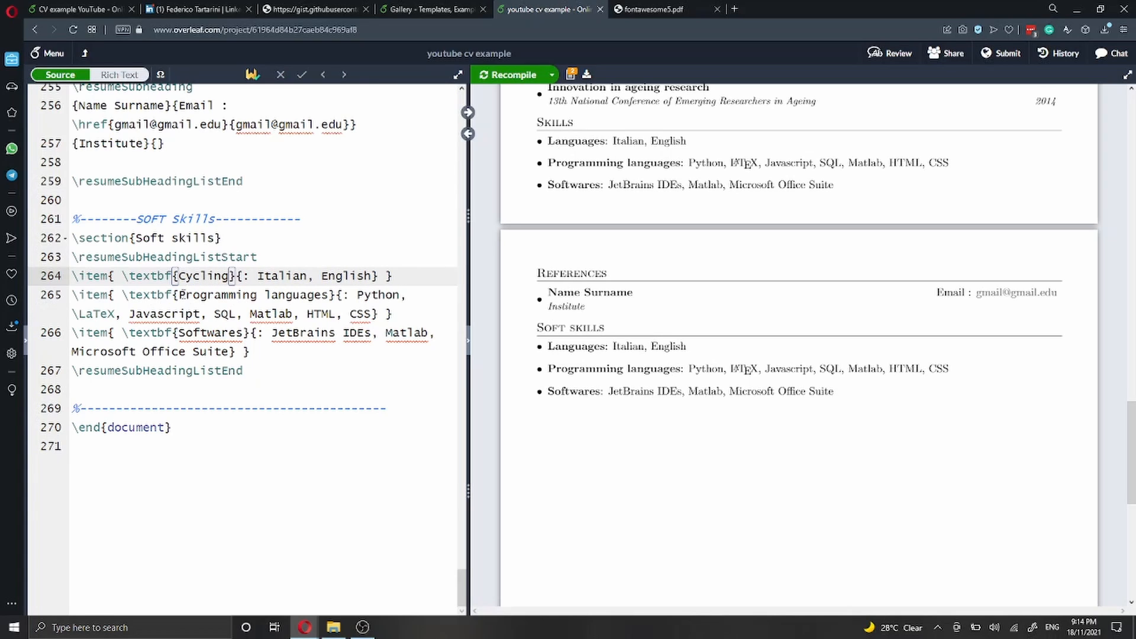
drag(259, 276, 374, 276)
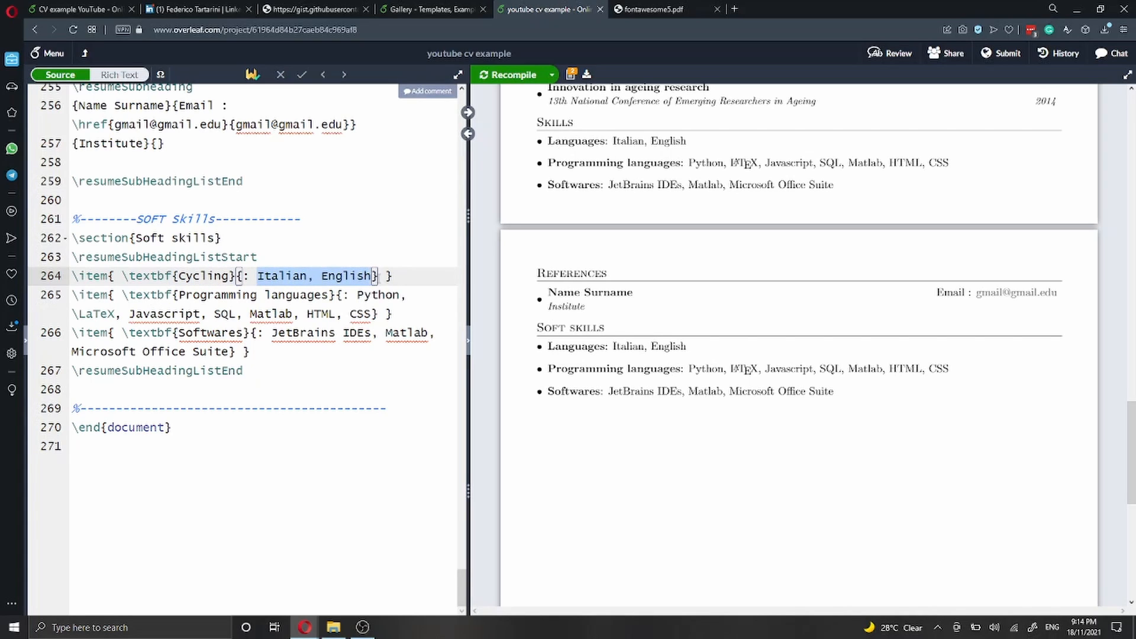
text(I love to c)
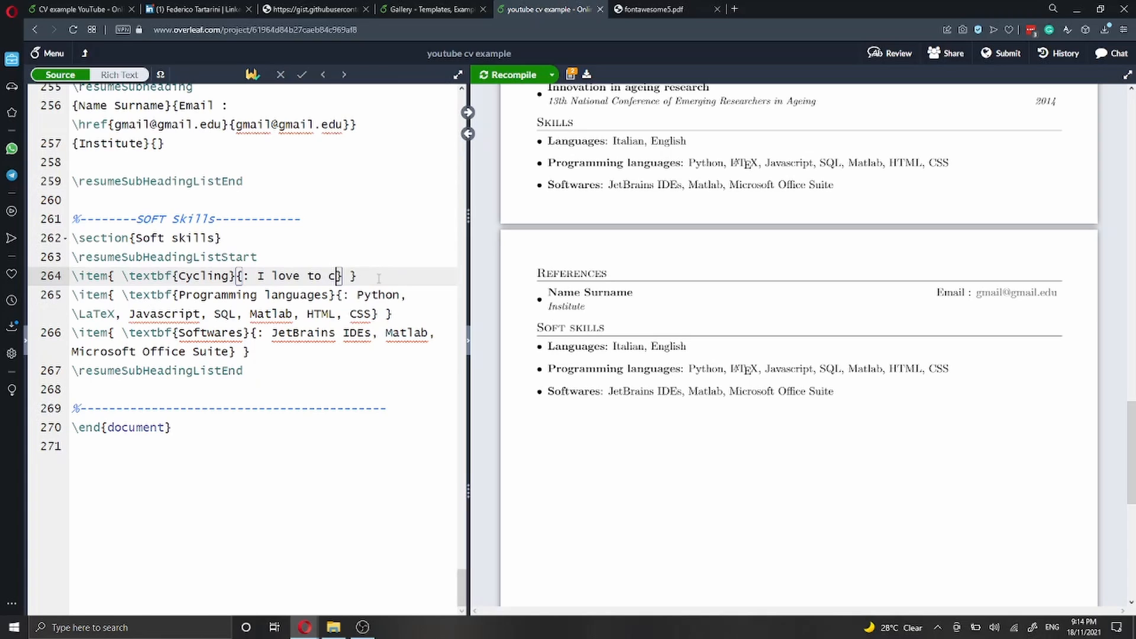
key(BackSpace)
text(ycle)
key(BackSpace)
key(BackSpace)
key(BackSpace)
key(BackSpace)
text(cycle)
Step: Delete the Programming languages and Softwares items from the Soft skills section, recompile, and highlight the remaining list block
drag(251, 351, 62, 304)
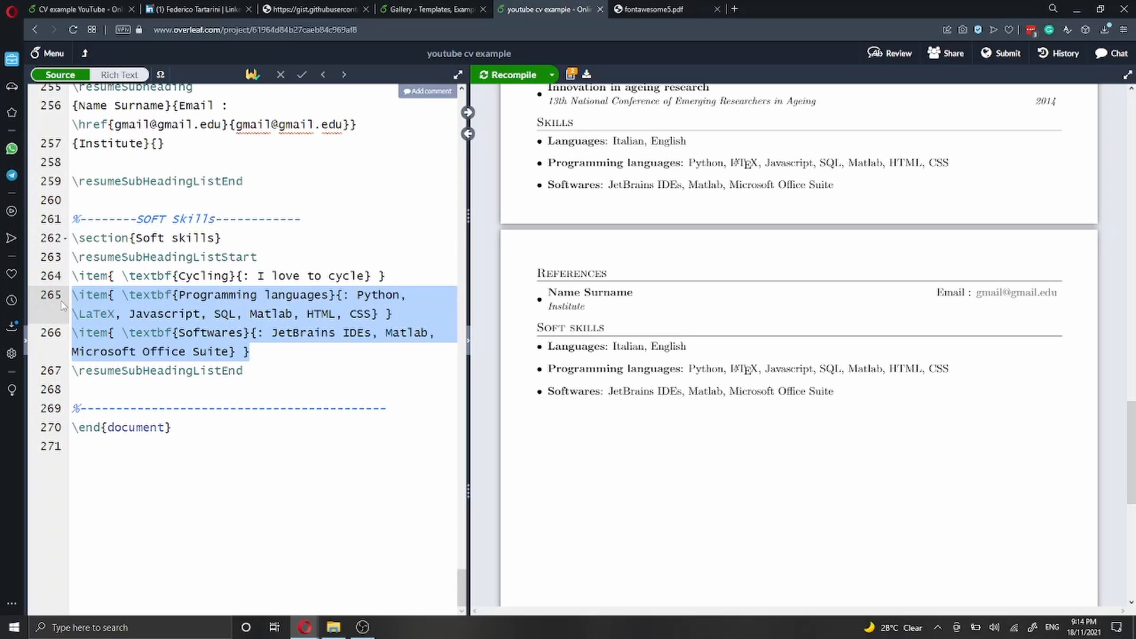
key(BackSpace)
key(BackSpace)
key(ctrl+s)
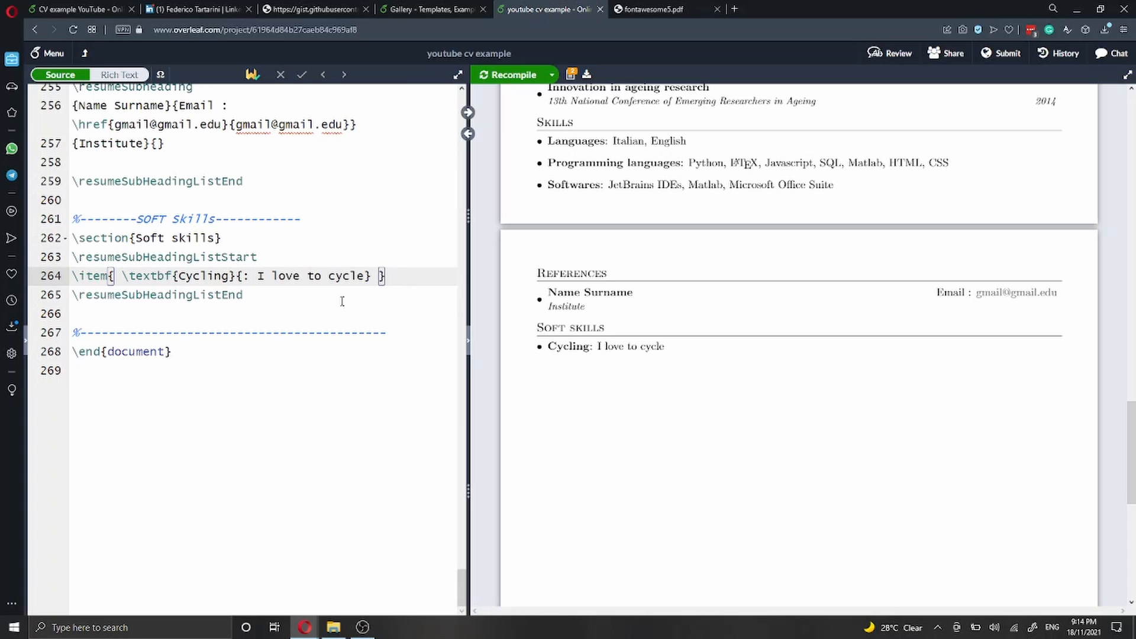
drag(291, 295, 74, 257)
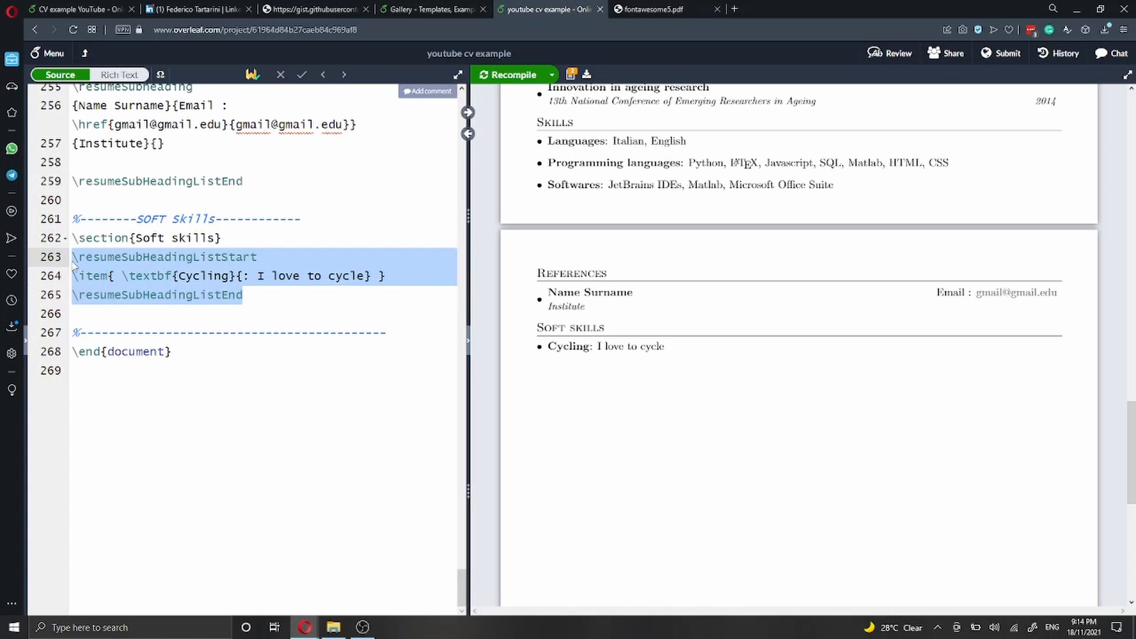
Step: Replace the Soft skills list block with an enumerate environment holding the item "Cycling", then recompile and check the PDF
text(\)
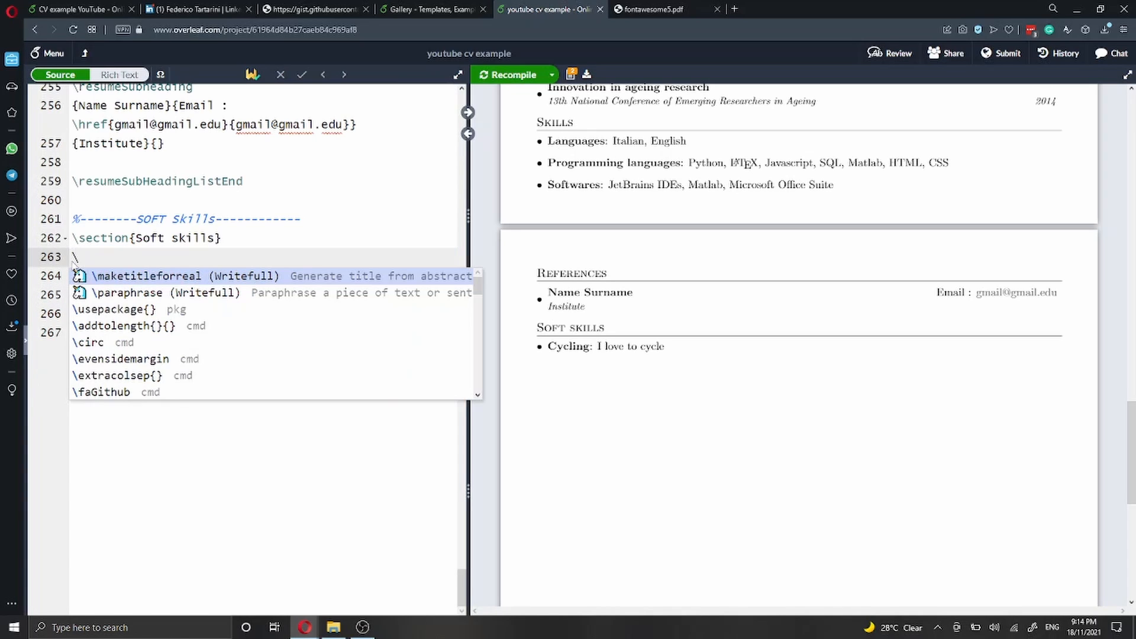
text(begin{)
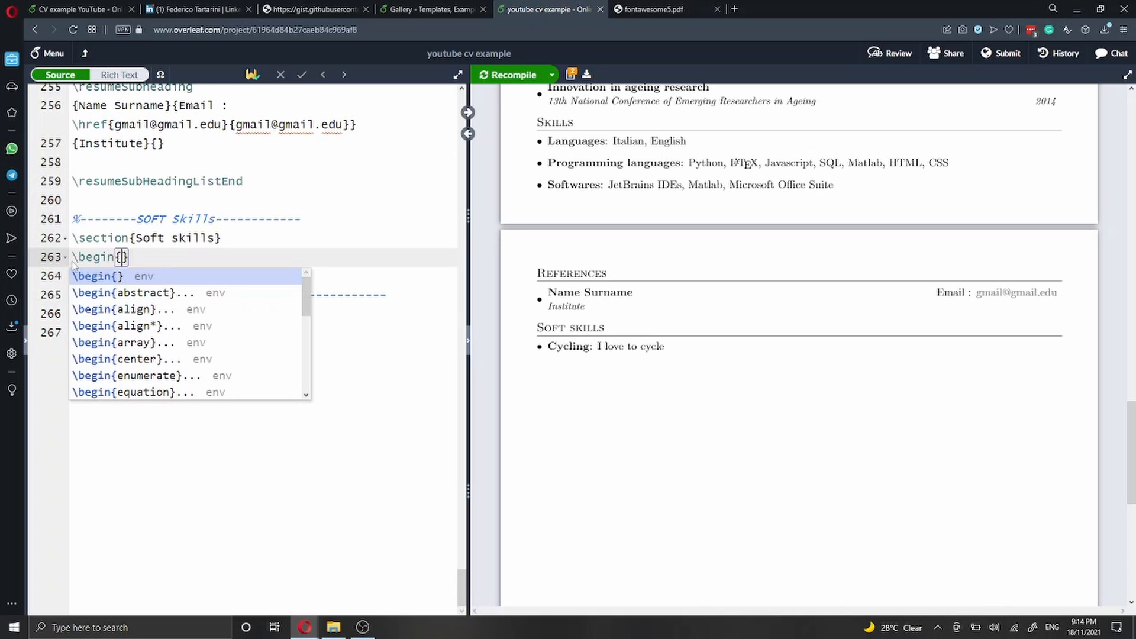
text(en)
key(Down)
key(Return)
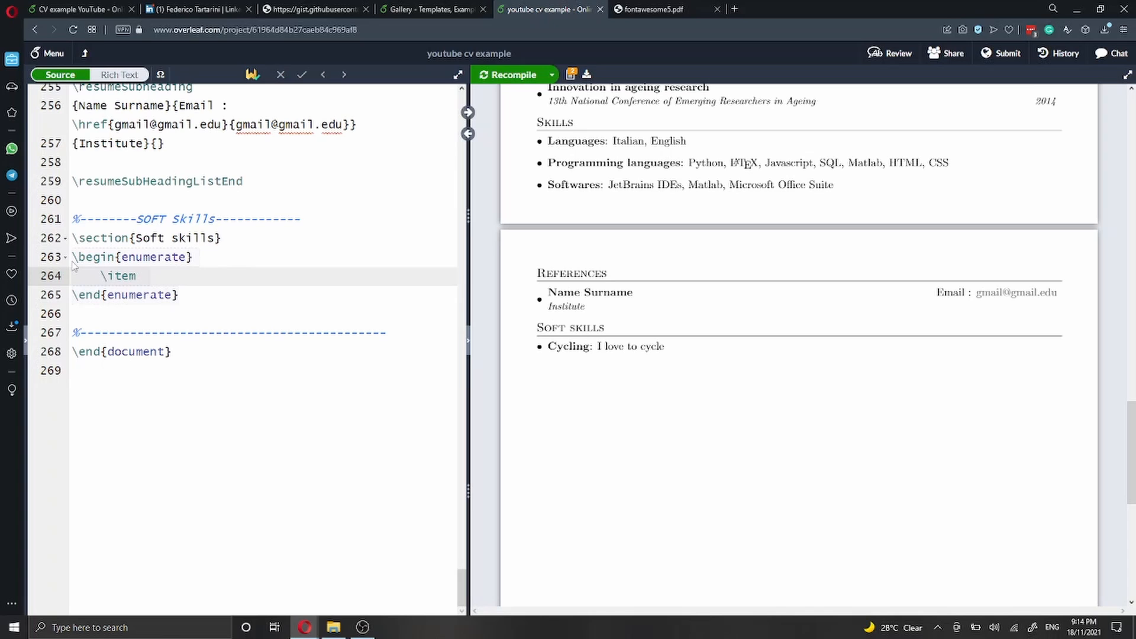
text(Cycling)
key(ctrl+s)
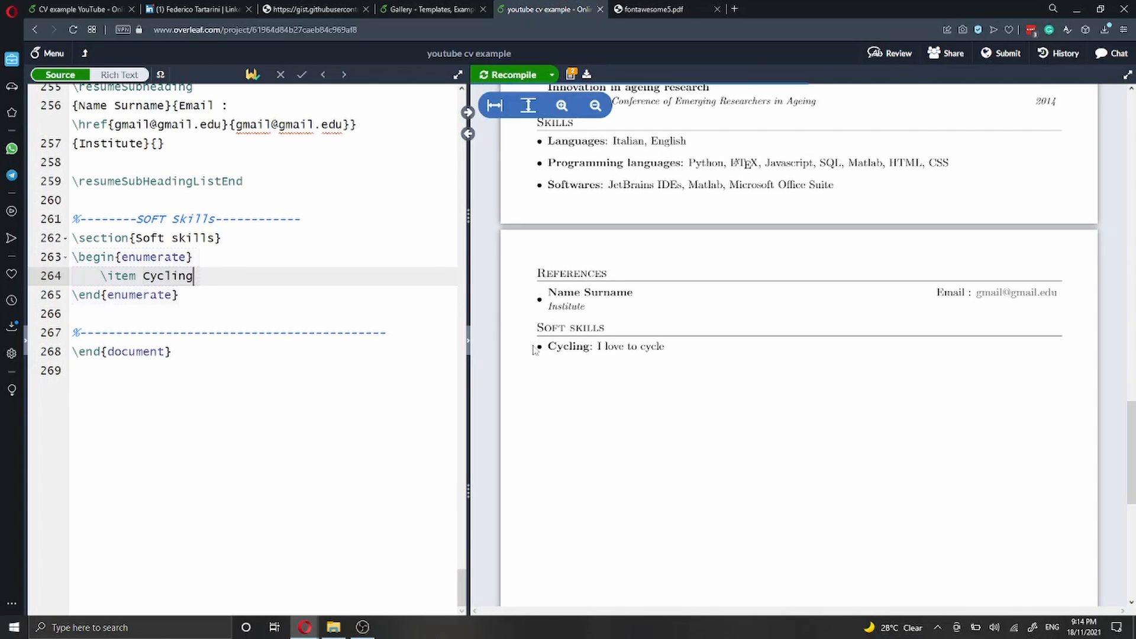
drag(554, 347, 601, 350)
Step: Add a second item, "Networking", to the Soft skills numbered list and recompile
click(235, 277)
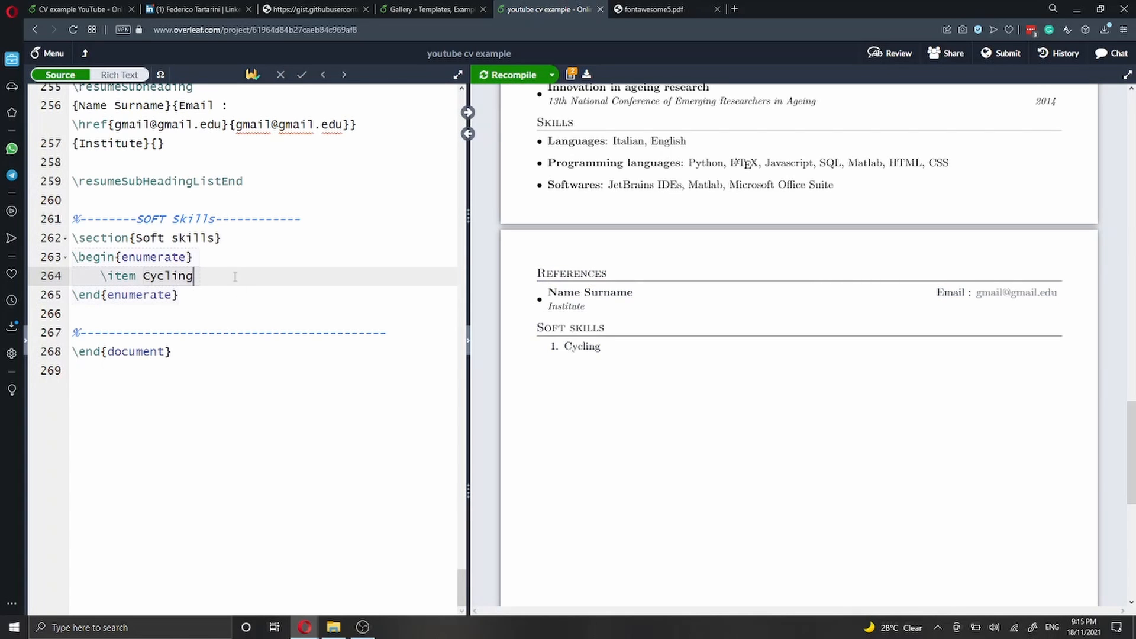
key(Return)
text(\item )
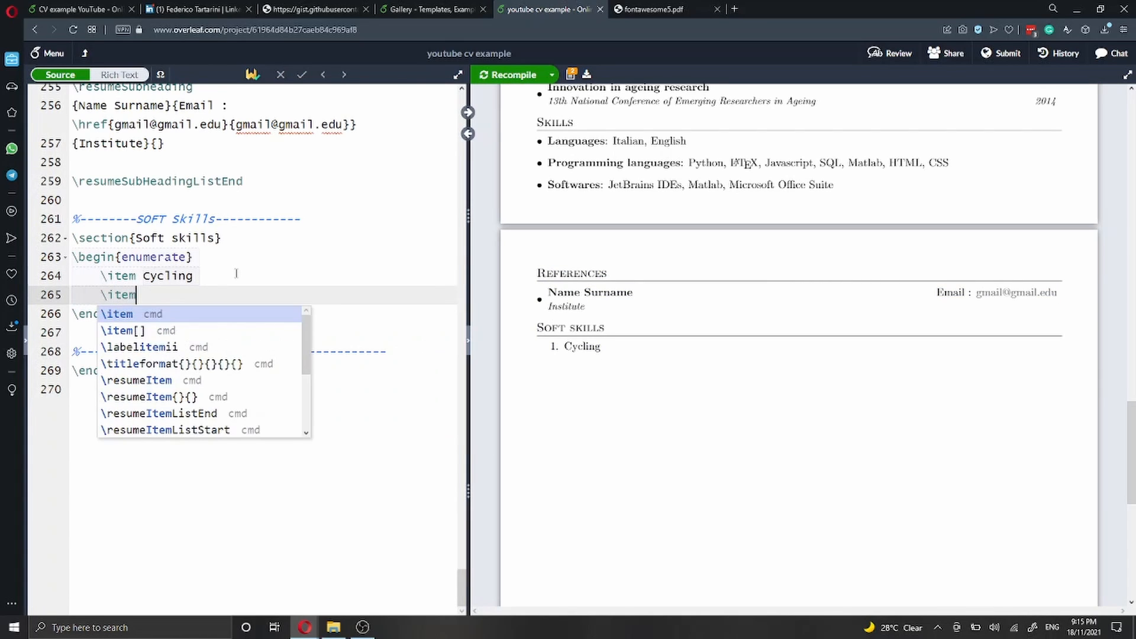
text(Networking)
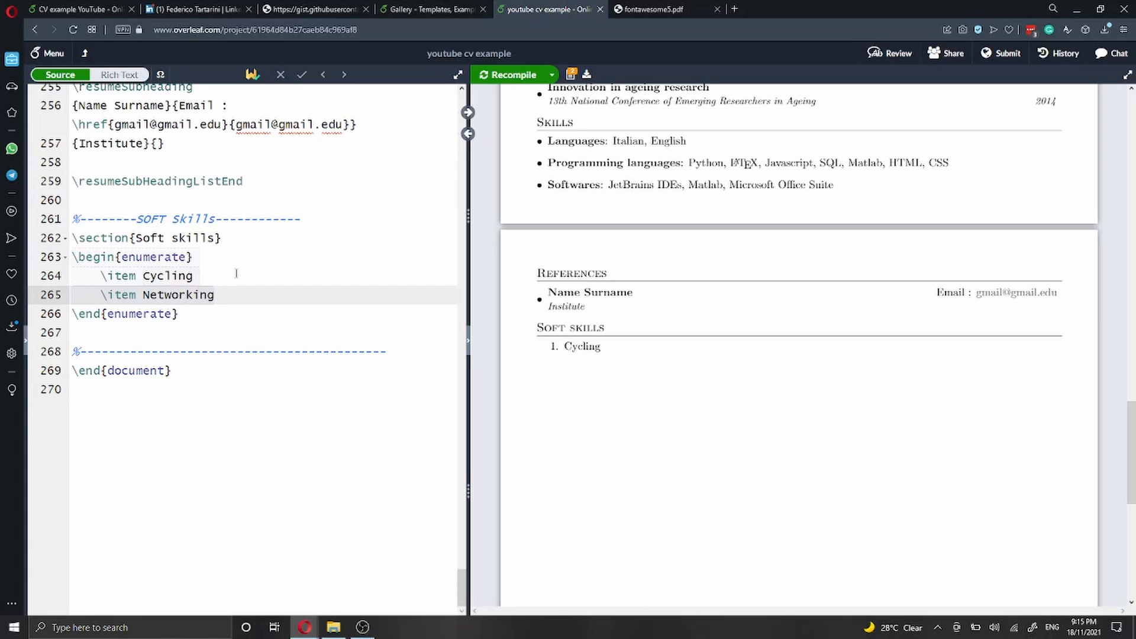
key(ctrl+s)
Step: Review the compiled CV from its first page and the LaTeX source from its first line
scroll(629, 316, up, 6)
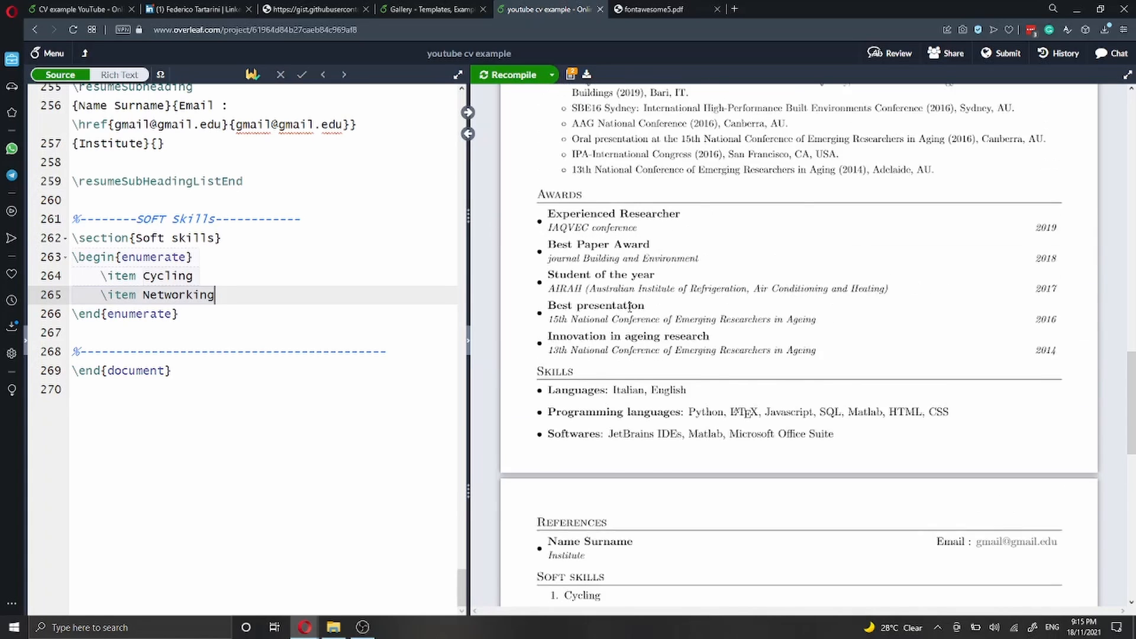
scroll(631, 312, up, 12)
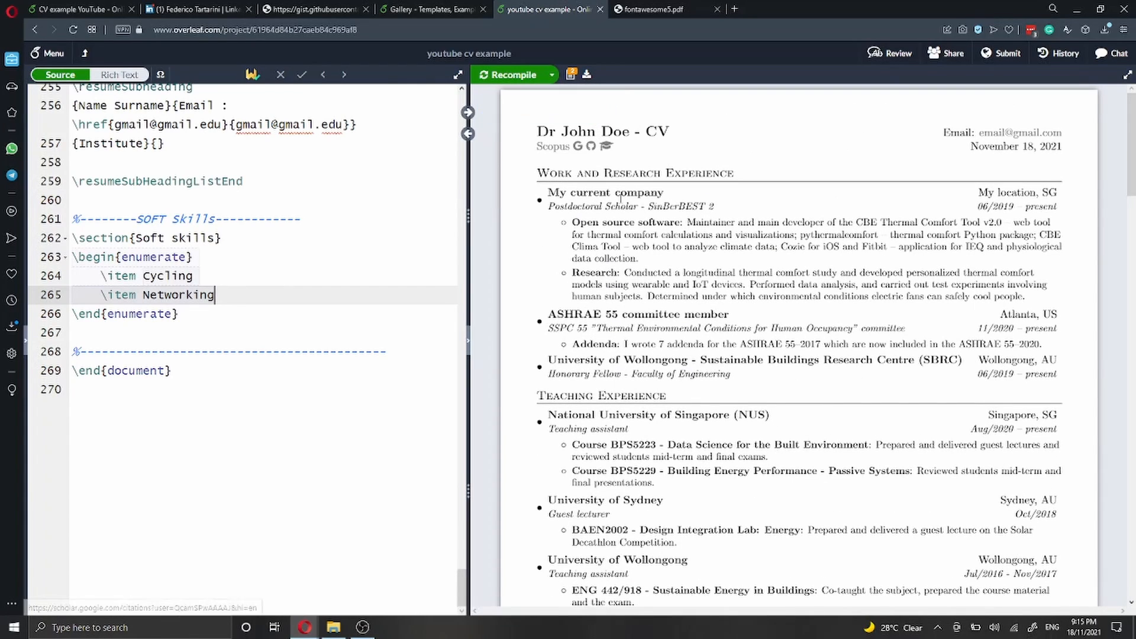
drag(463, 586, 485, 64)
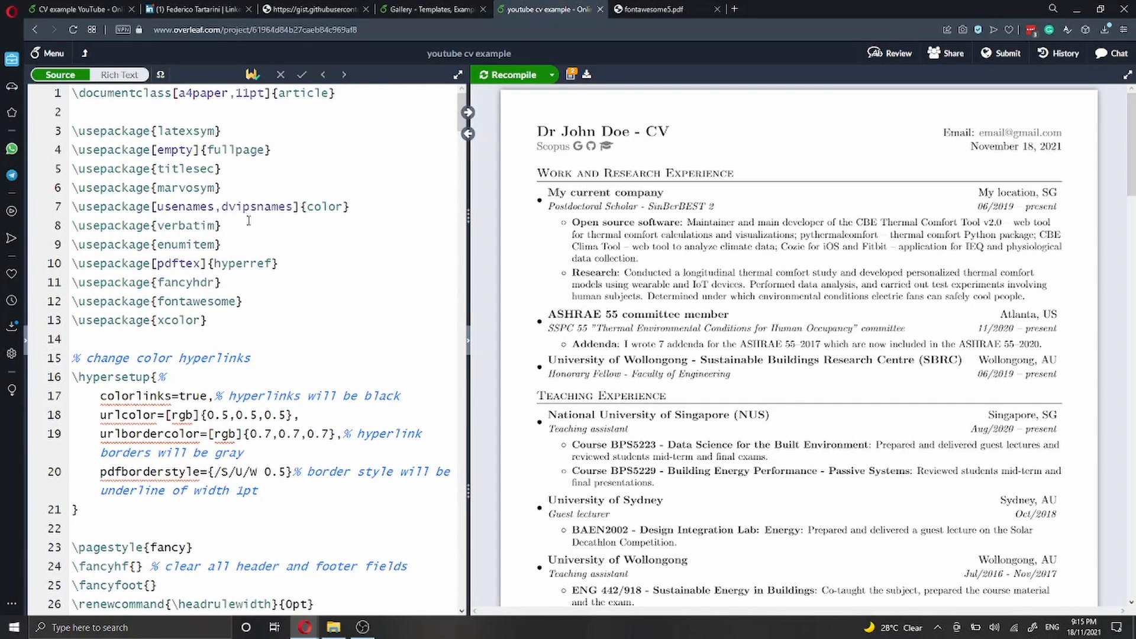
scroll(647, 349, down, 4)
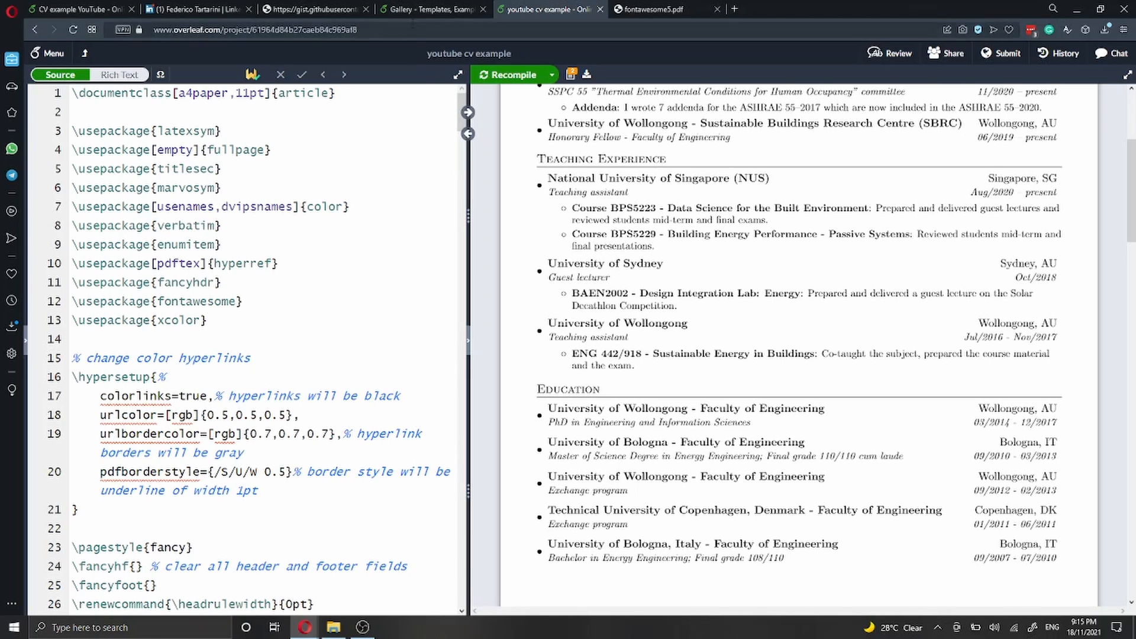
Step: Browse the Résumé / CV category of the Overleaf Gallery and open the résumé template with a photo on page 14
click(413, 13)
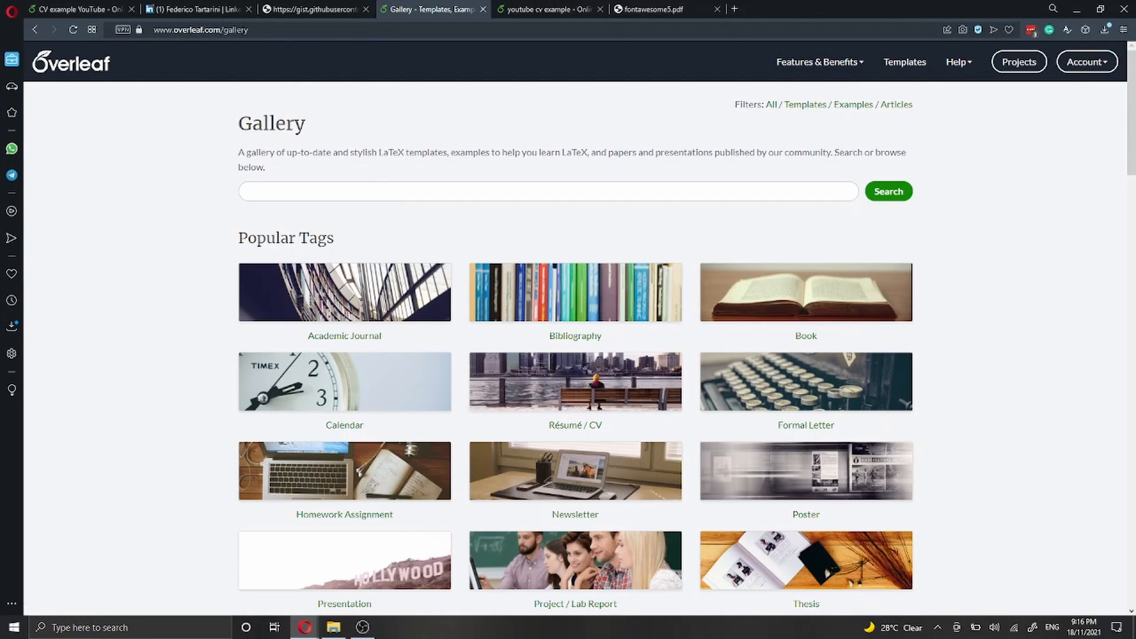
click(567, 409)
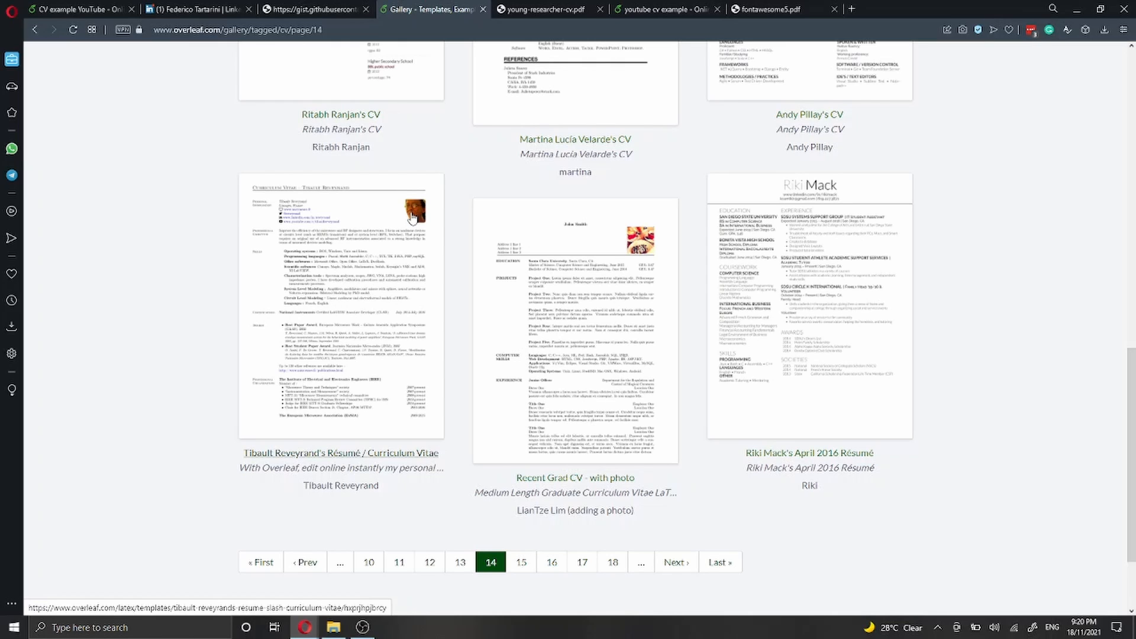
click(331, 294)
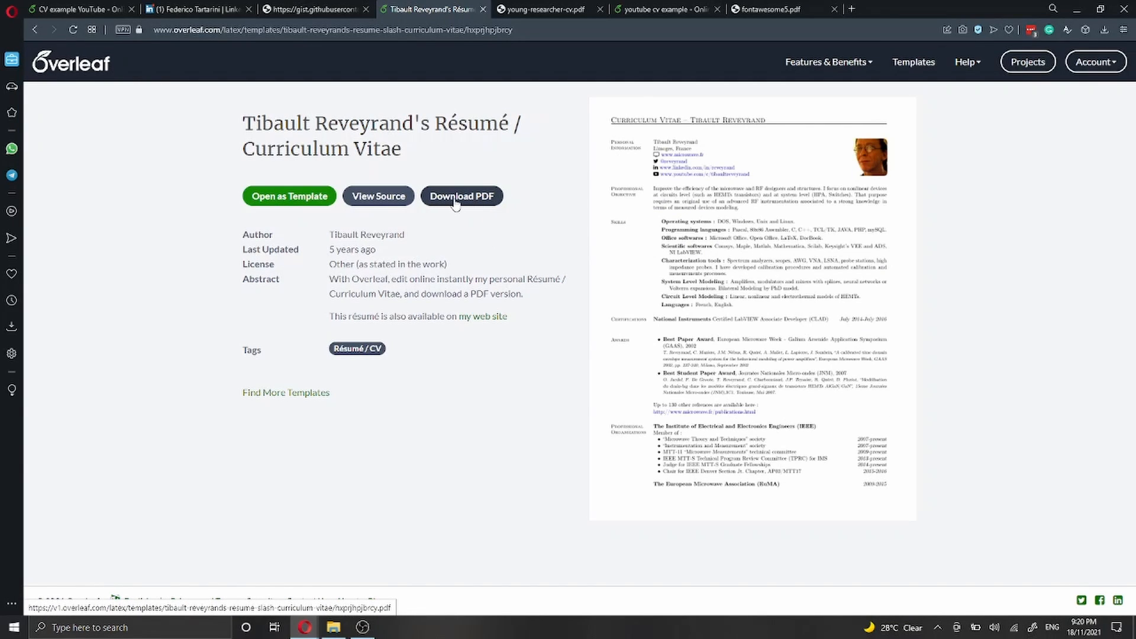
Step: Download the résumé template's PDF, open it and look through both pages
click(455, 204)
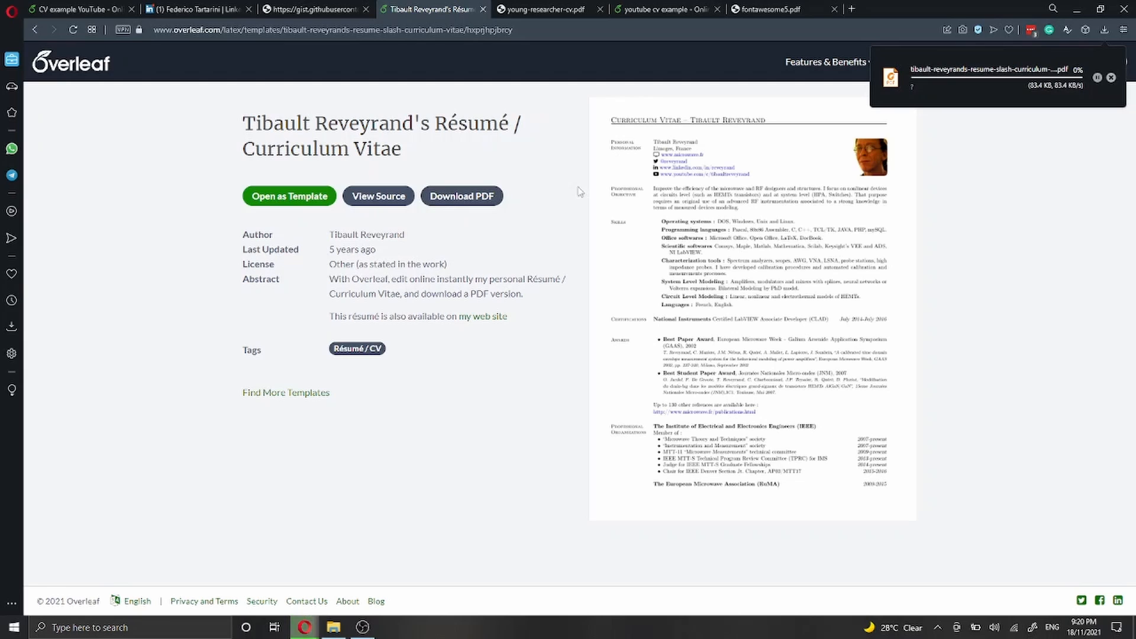
click(981, 82)
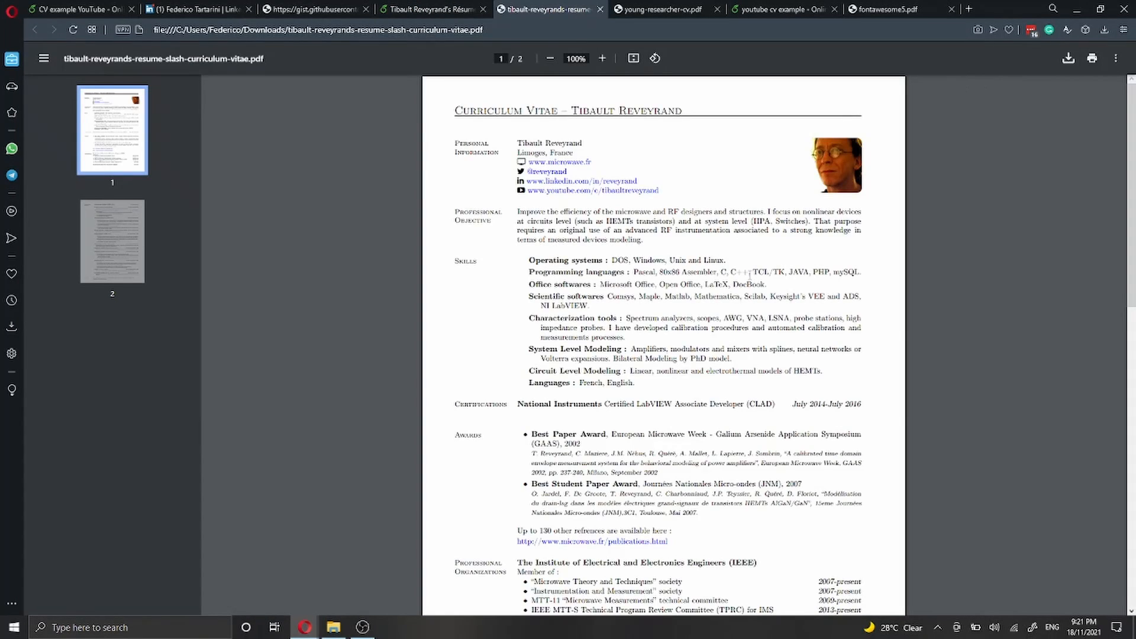
scroll(752, 272, down, 8)
scroll(758, 271, down, 4)
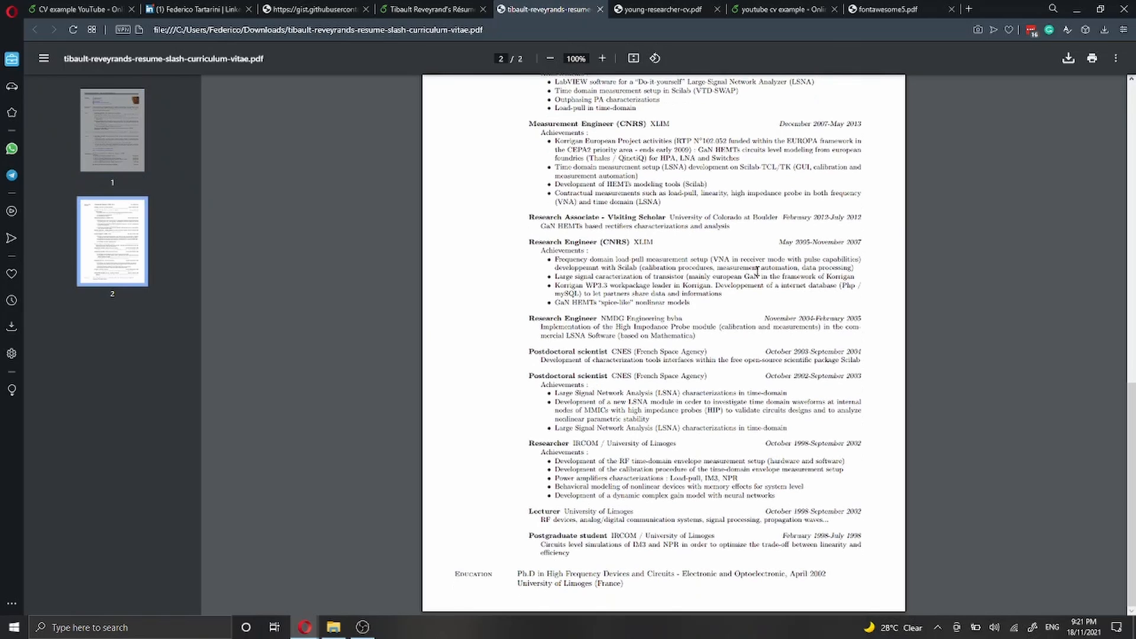
scroll(702, 296, up, 12)
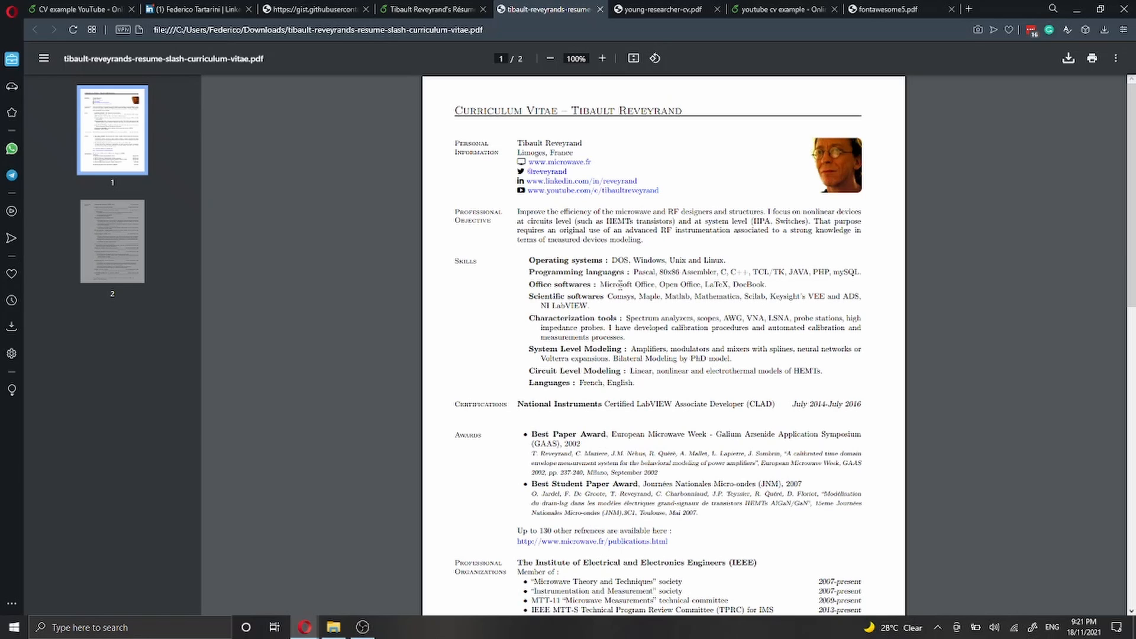
Step: Return to the template's Overleaf page, view its LaTeX source, highlight the opening preamble lines, and close the source
click(432, 9)
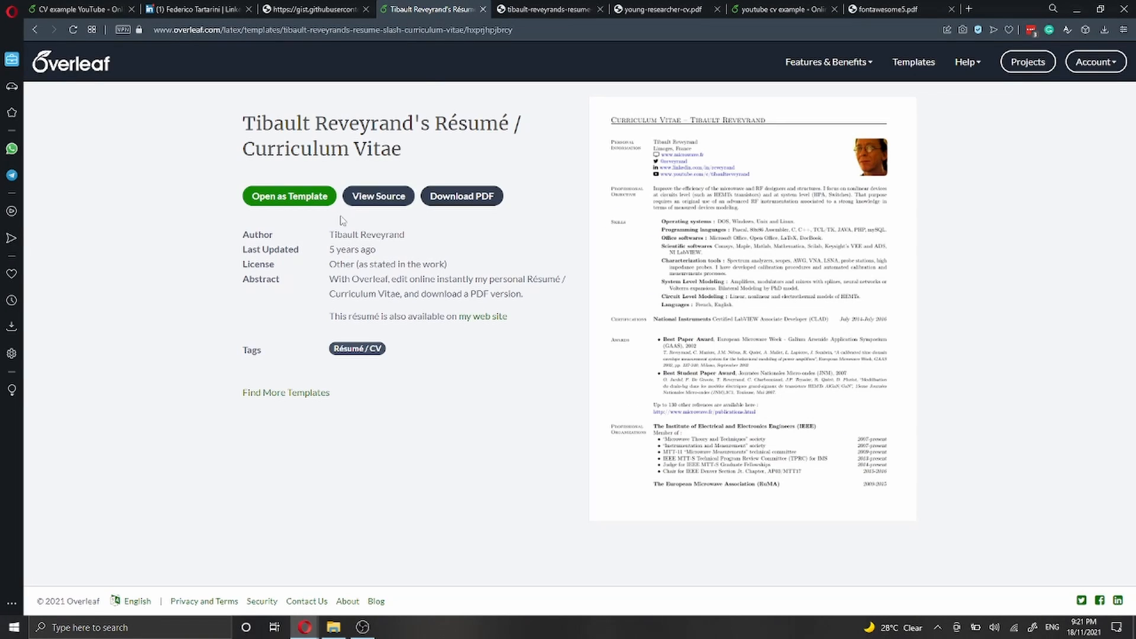
click(368, 201)
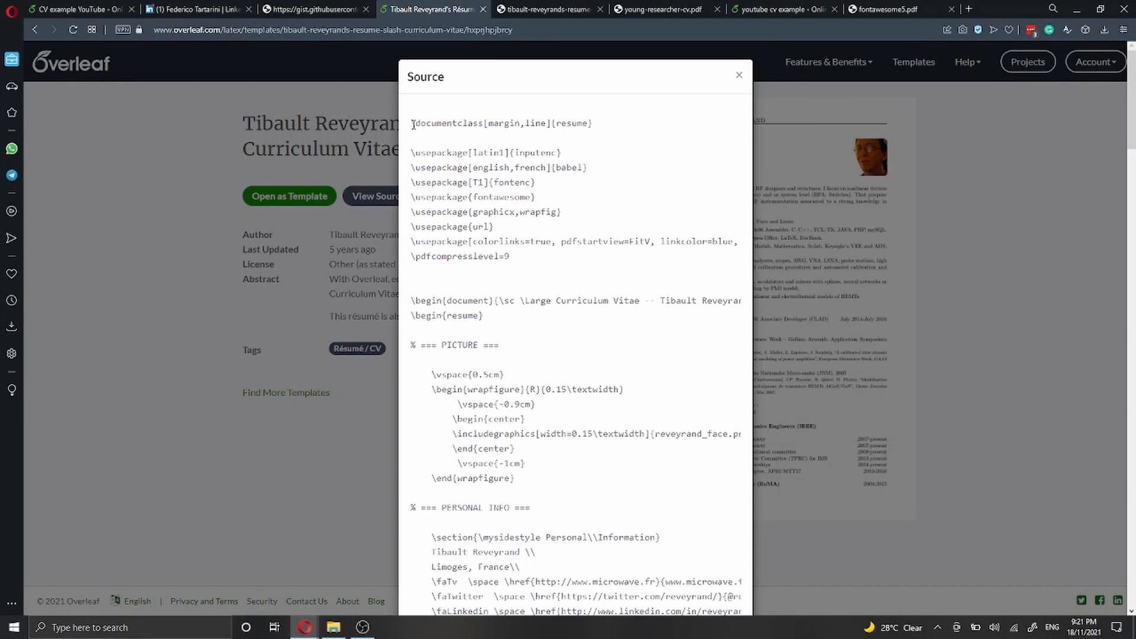
drag(411, 122, 458, 229)
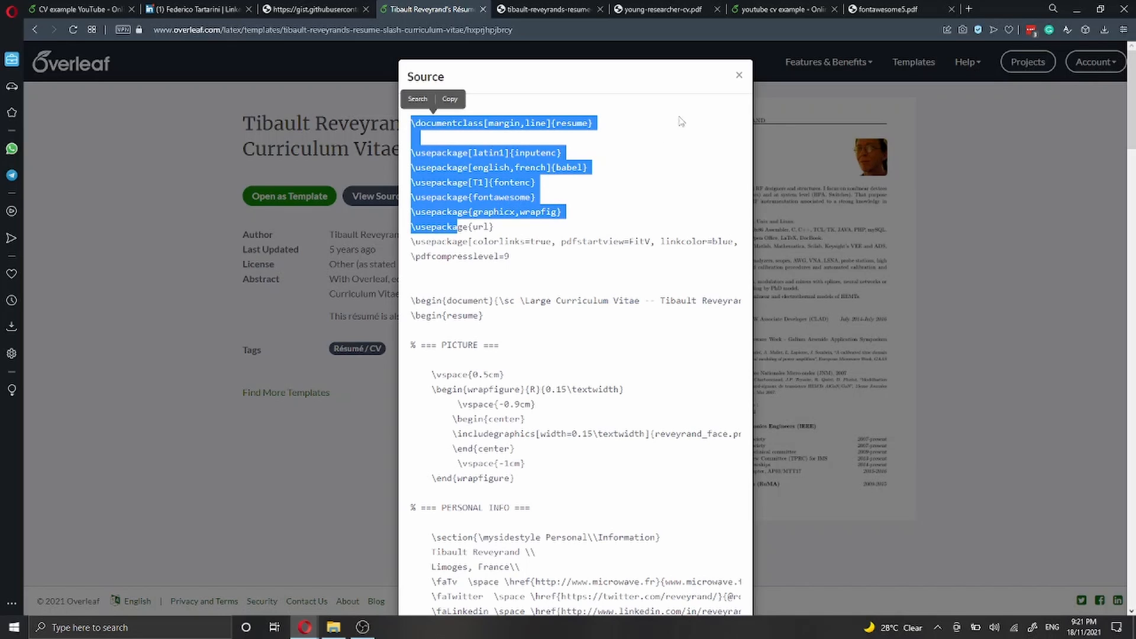
click(739, 76)
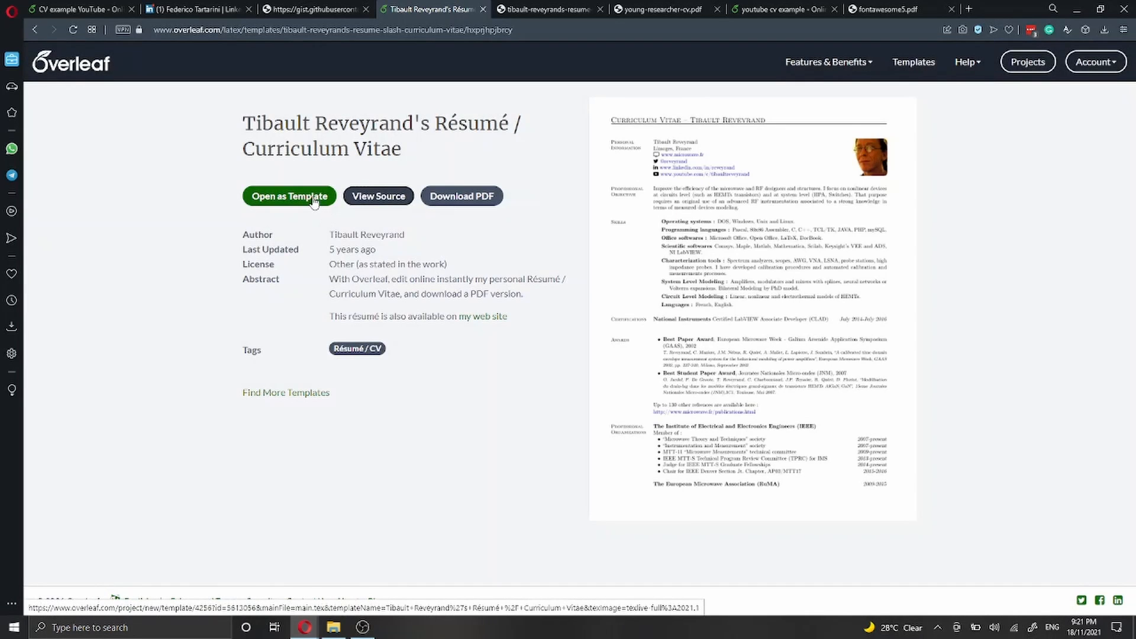
Step: Open the résumé as a template in a new project and widen the source editor slightly
click(287, 201)
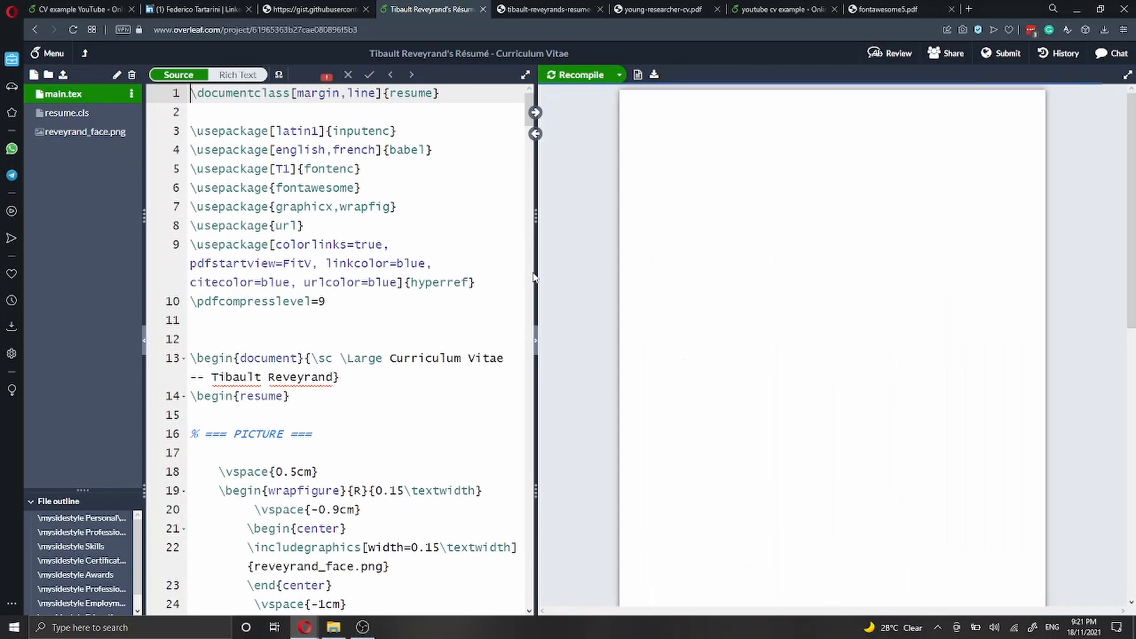
drag(535, 274, 561, 278)
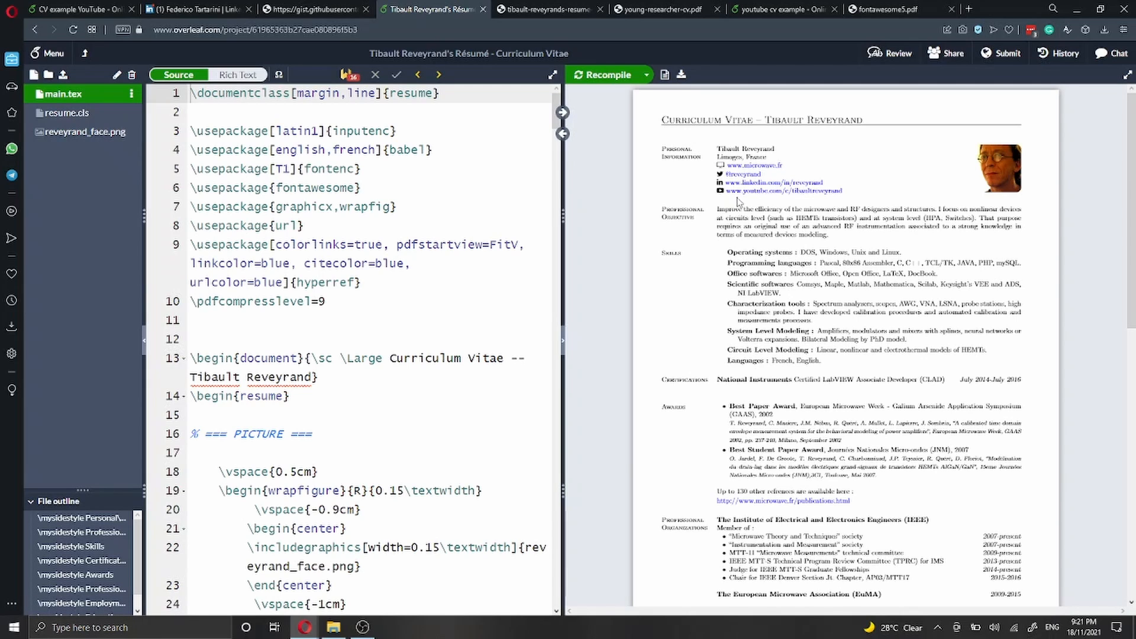
Step: Locate the personal information source from the PDF, then highlight the name and the picture's wrapfigure block
double_click(742, 147)
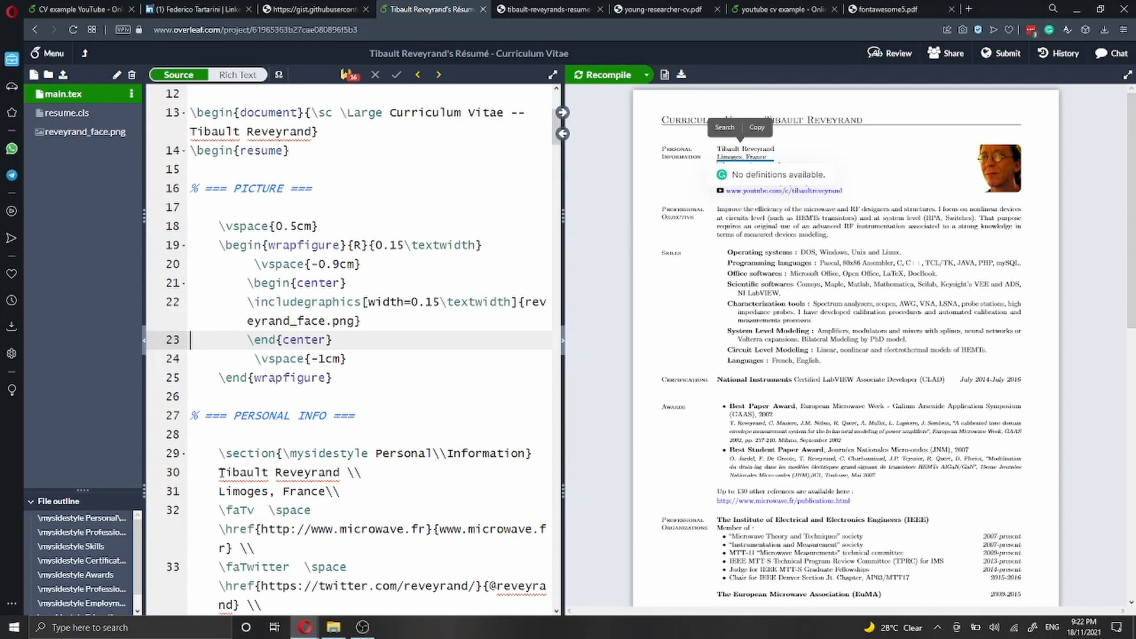
drag(221, 471, 341, 471)
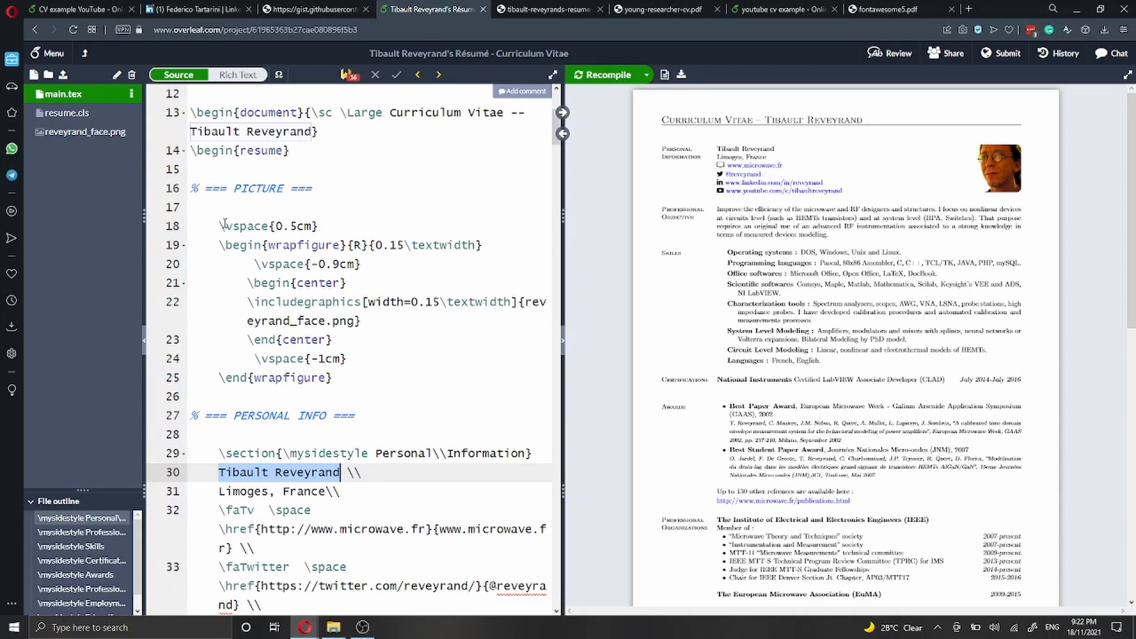
drag(220, 225, 352, 380)
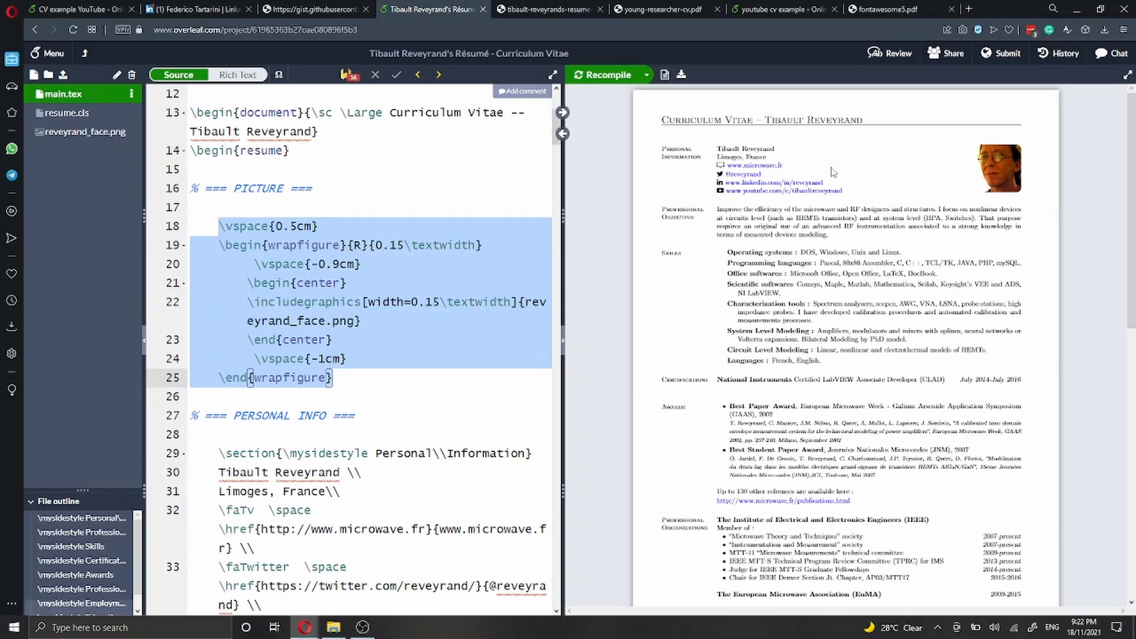
Step: Replace the name in the Personal Information section's source with the placeholder full name
drag(717, 148, 774, 149)
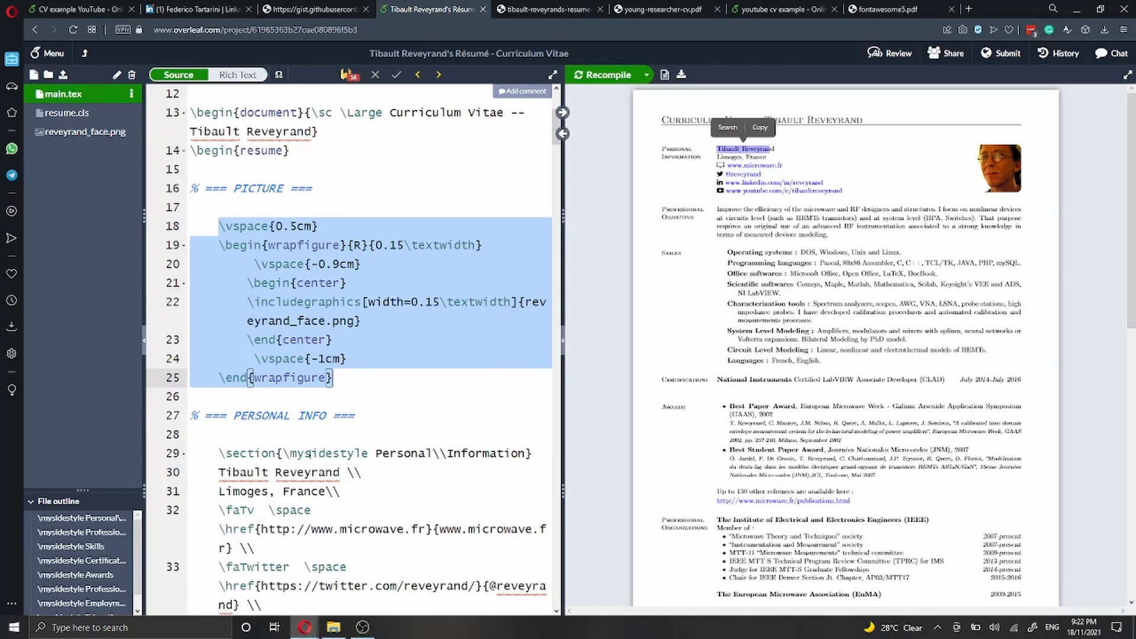
drag(221, 478, 341, 478)
text(John Do)
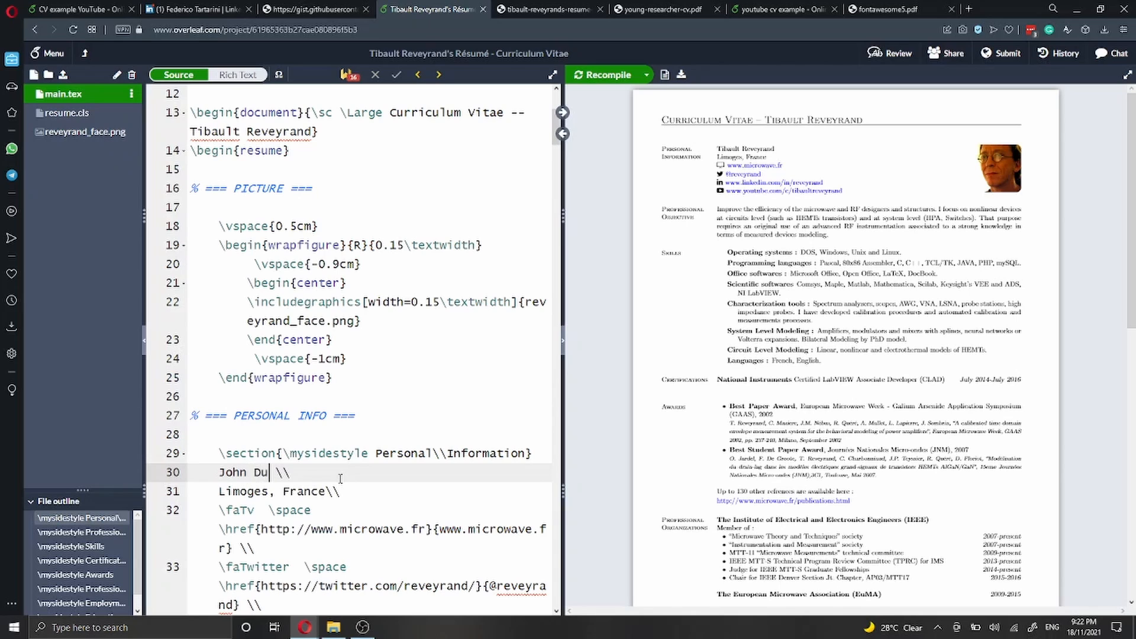
key(BackSpace)
text(oe)
Step: Locate the source of the personal details and Operating systems entry from the PDF, then search the source for "DOS"
double_click(756, 151)
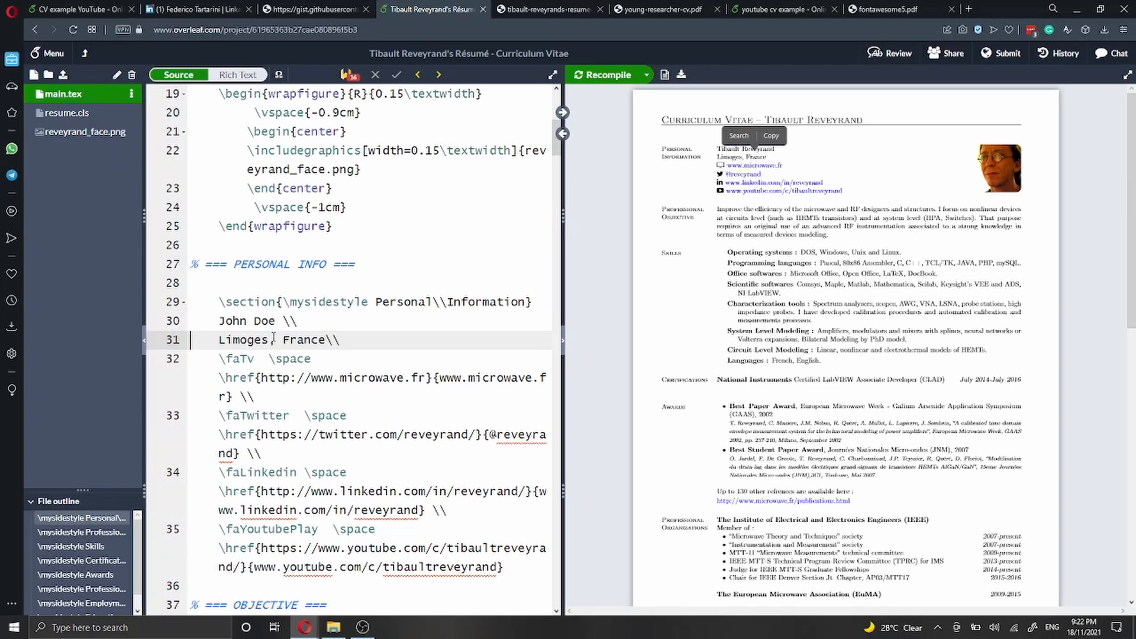
double_click(804, 252)
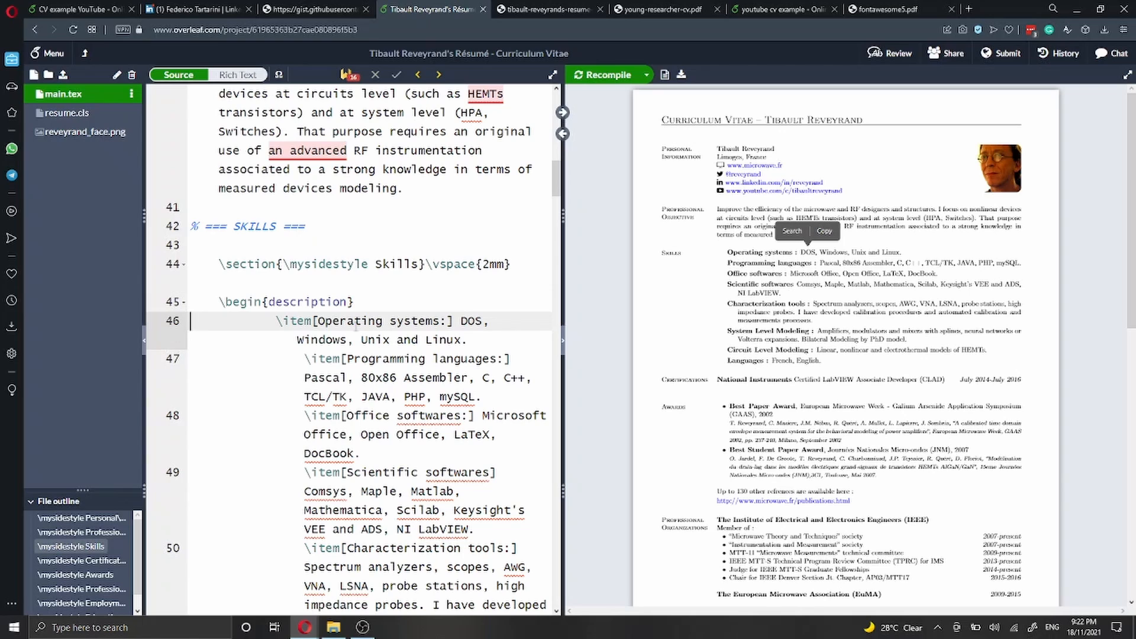
click(451, 247)
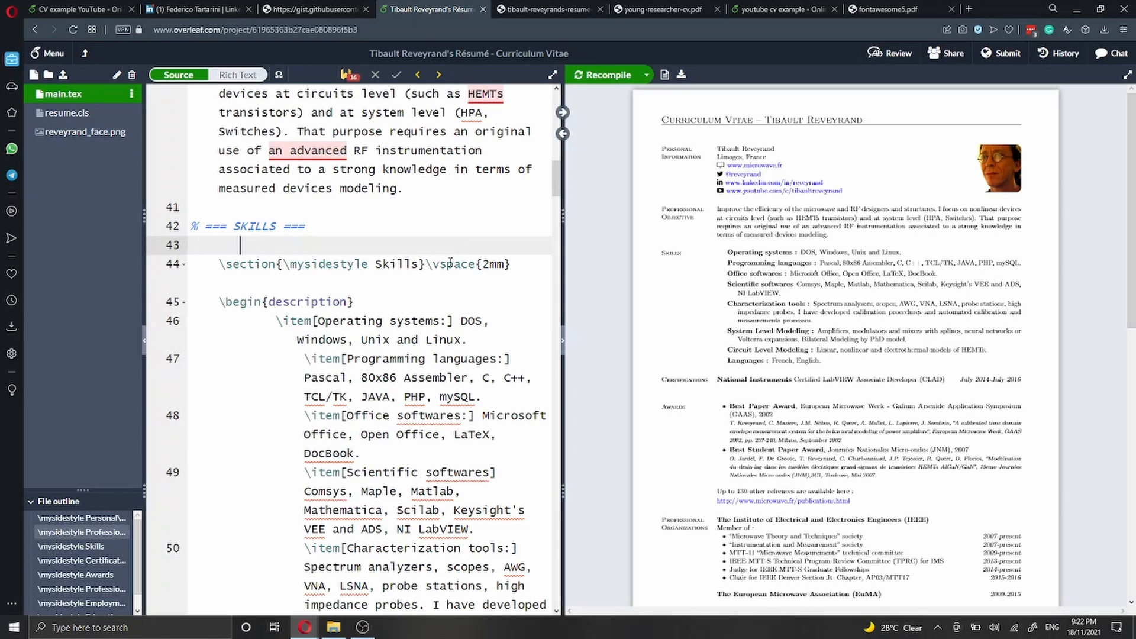
key(ctrl+f)
text(DOS)
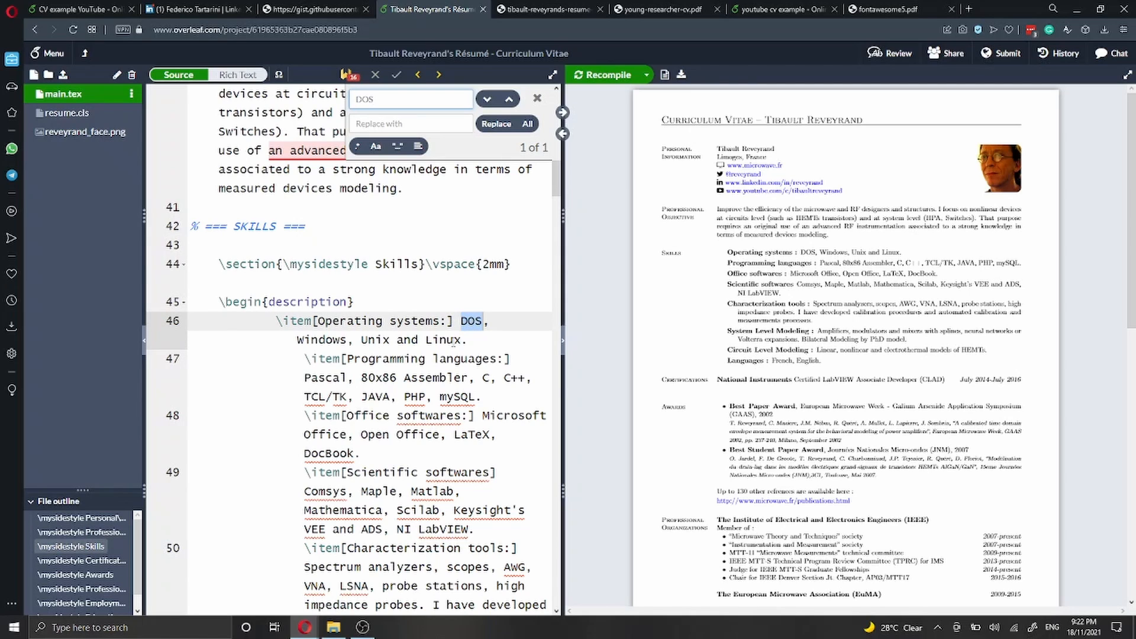
Step: Replace "DOS" with "JS" in the Operating systems item of the Skills section
click(482, 321)
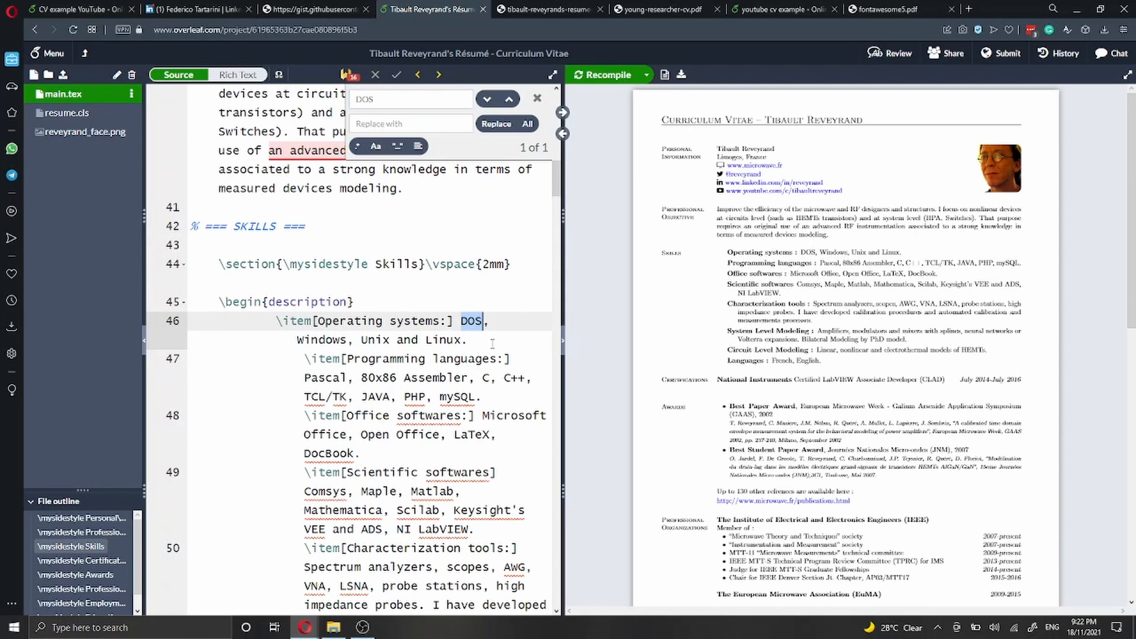
key(BackSpace)
key(BackSpace)
key(BackSpace)
text(JS)
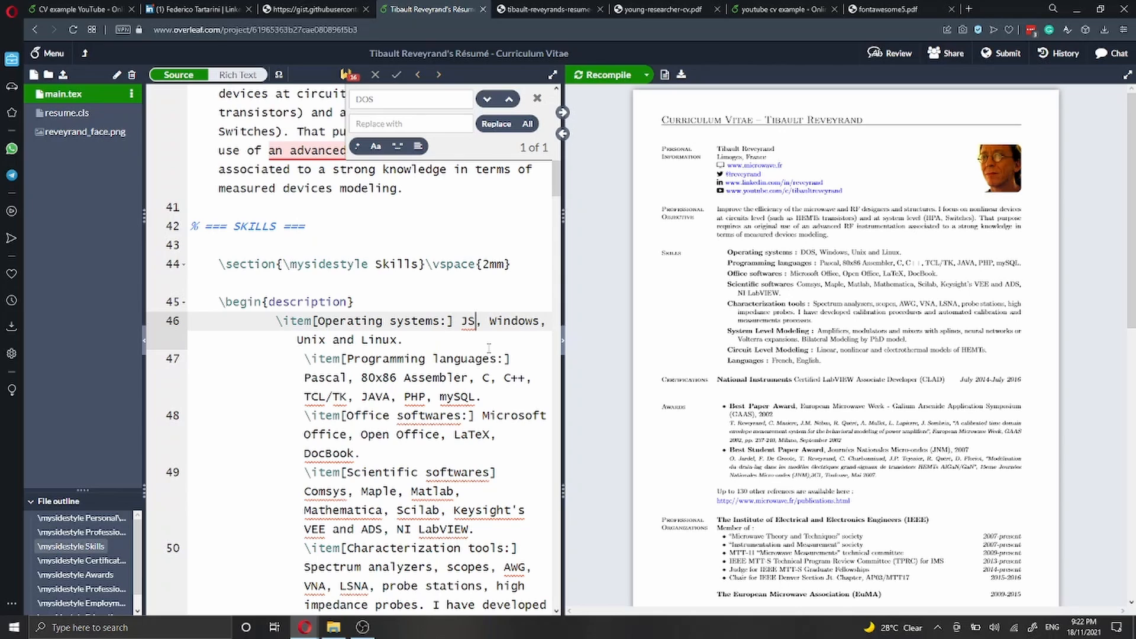
Step: Recompile the résumé, locate the Certifications source from the PDF, and duplicate that whole section block directly below the original
key(ctrl+s)
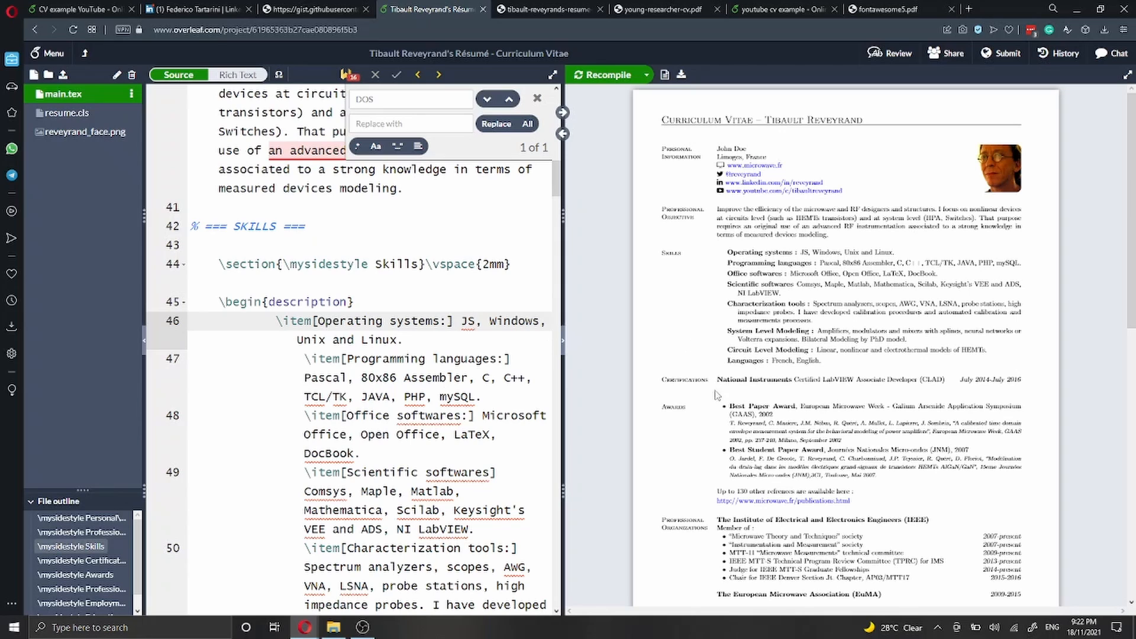
double_click(680, 380)
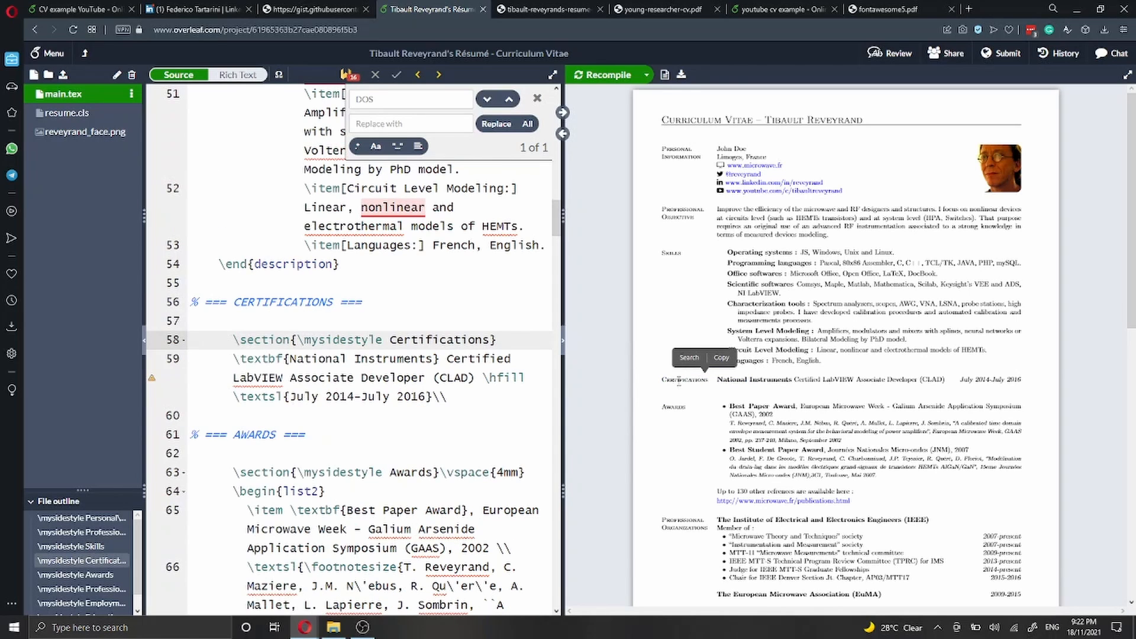
drag(472, 391, 445, 275)
key(ctrl+c)
key(Right)
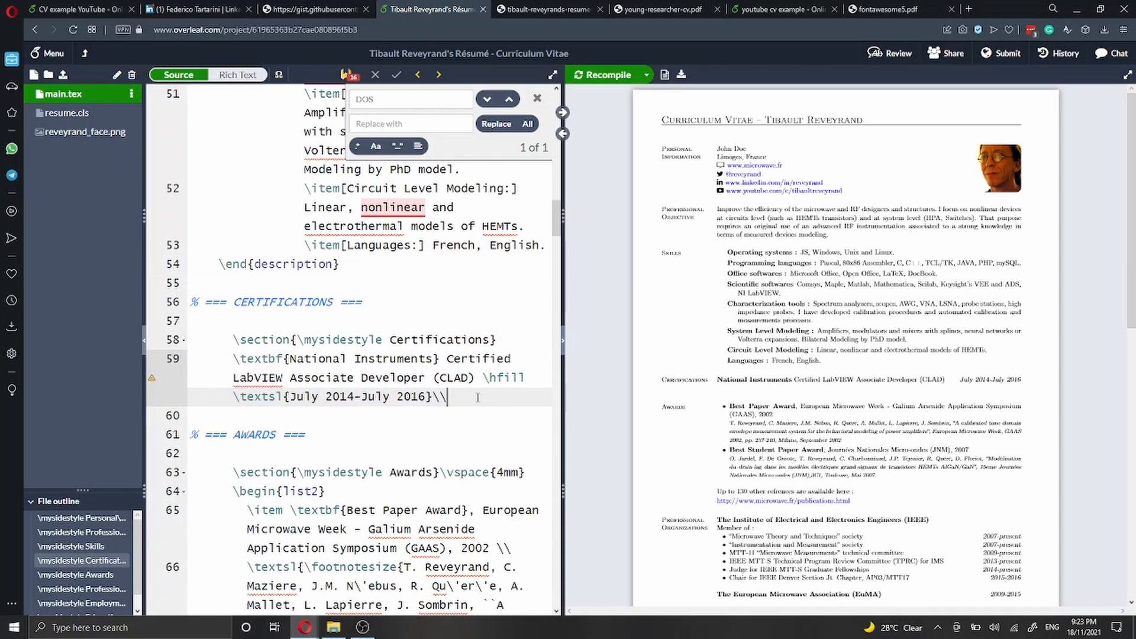
key(ctrl+v)
scroll(307, 458, down, 2)
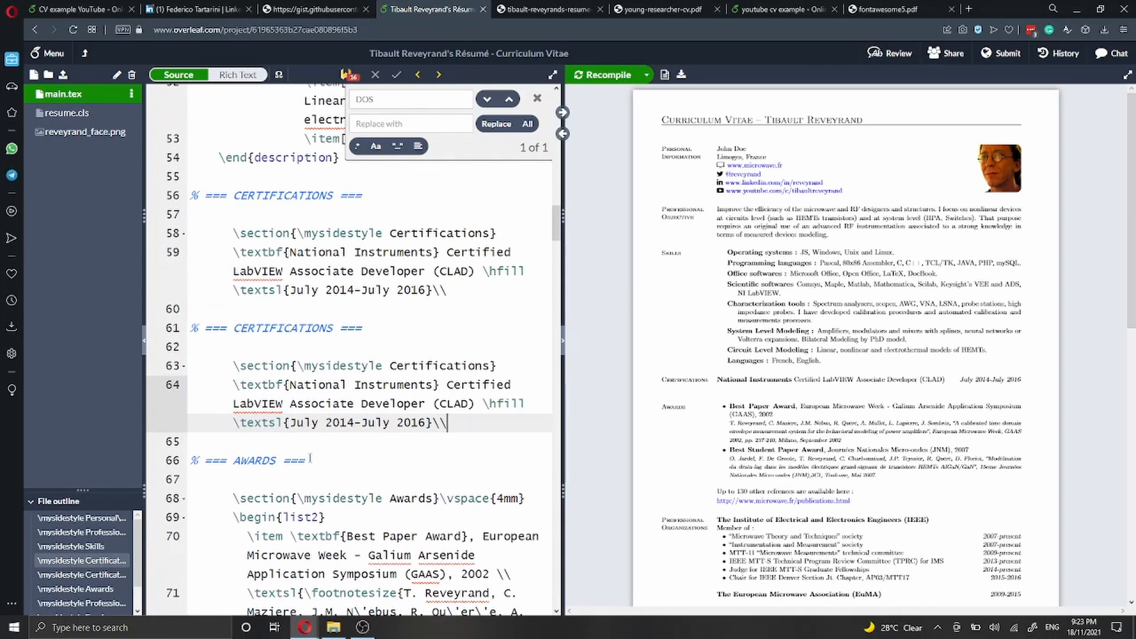
Step: Rename the duplicated block's comment heading to "SOFT Skills" and recompile the résumé
double_click(273, 327)
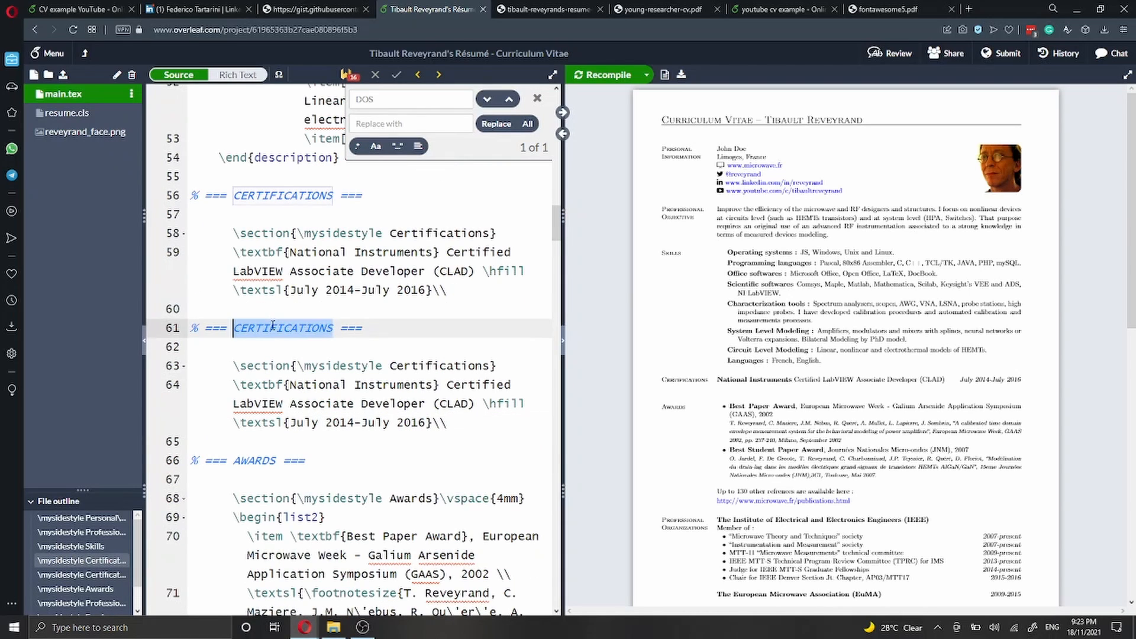
drag(191, 328, 403, 325)
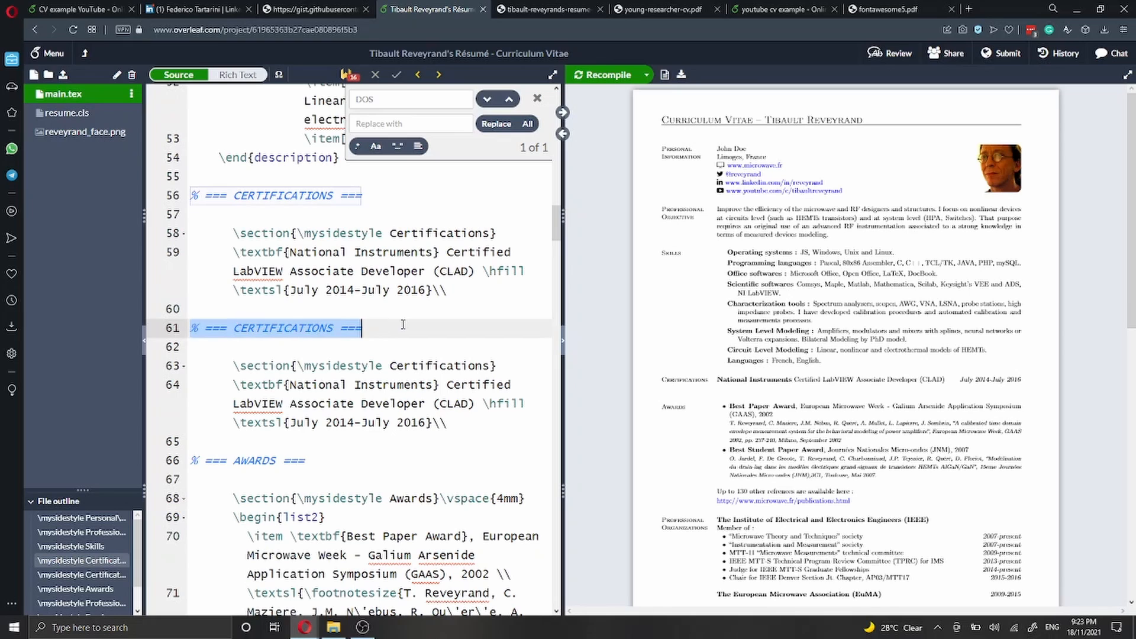
double_click(304, 333)
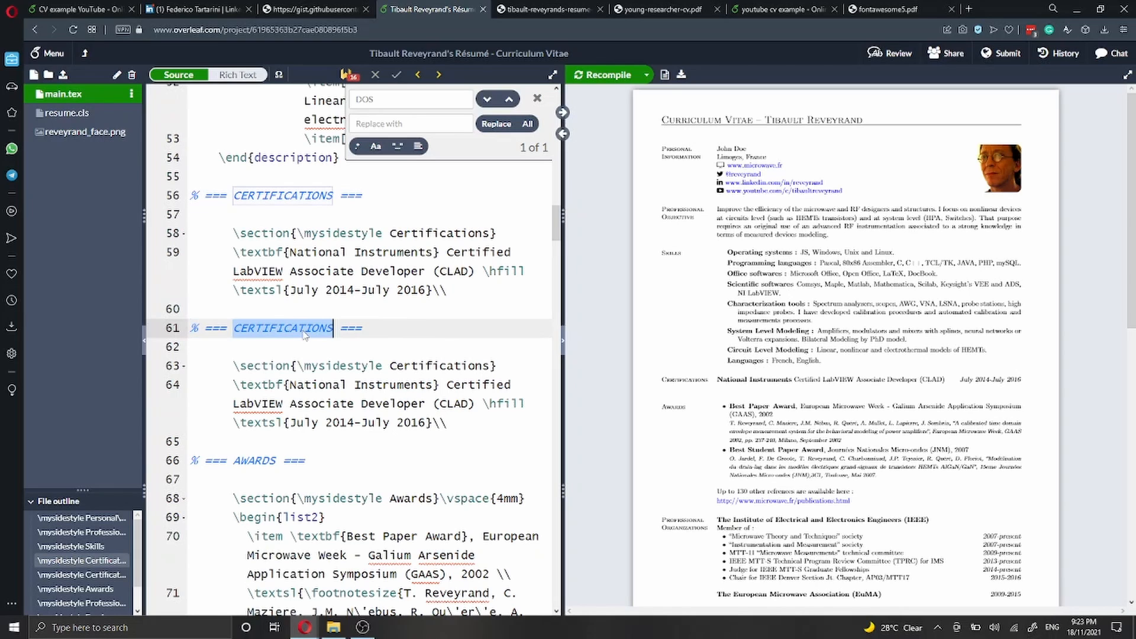
text(SOFT Skills)
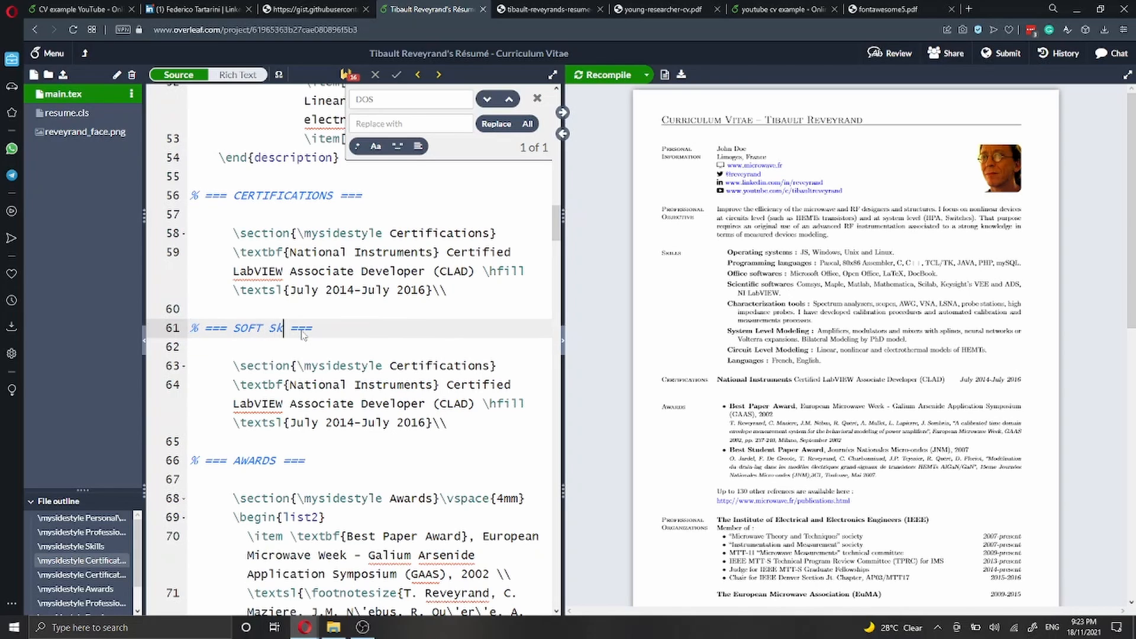
click(639, 75)
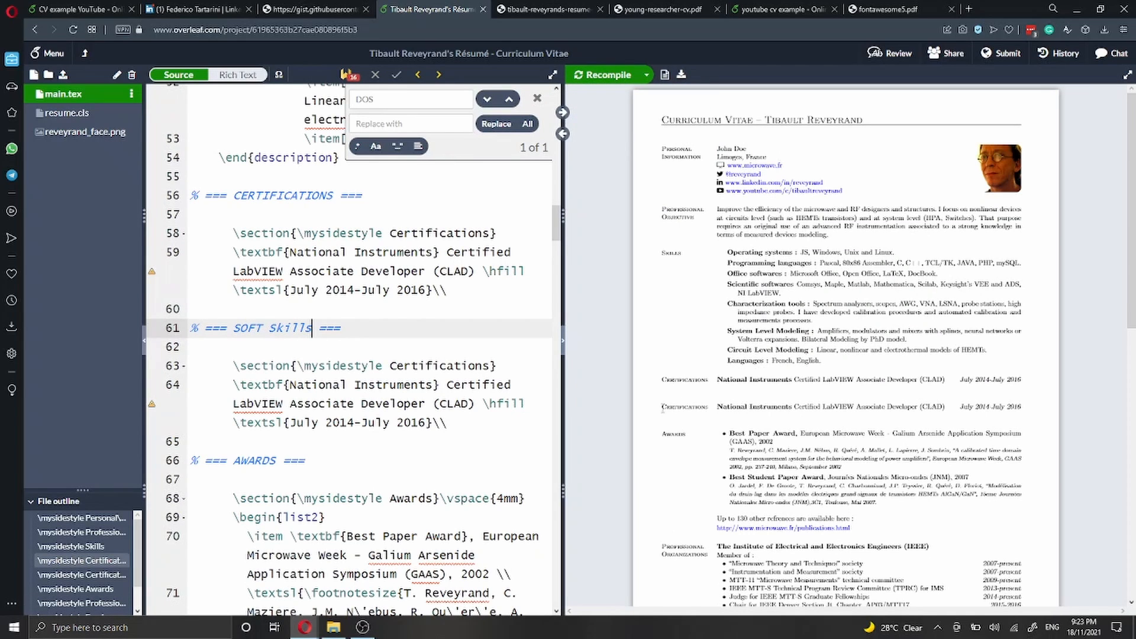
Step: Title the duplicated section "Soft Skills" and replace its bold "National Instruments" text with "Networking"
double_click(407, 368)
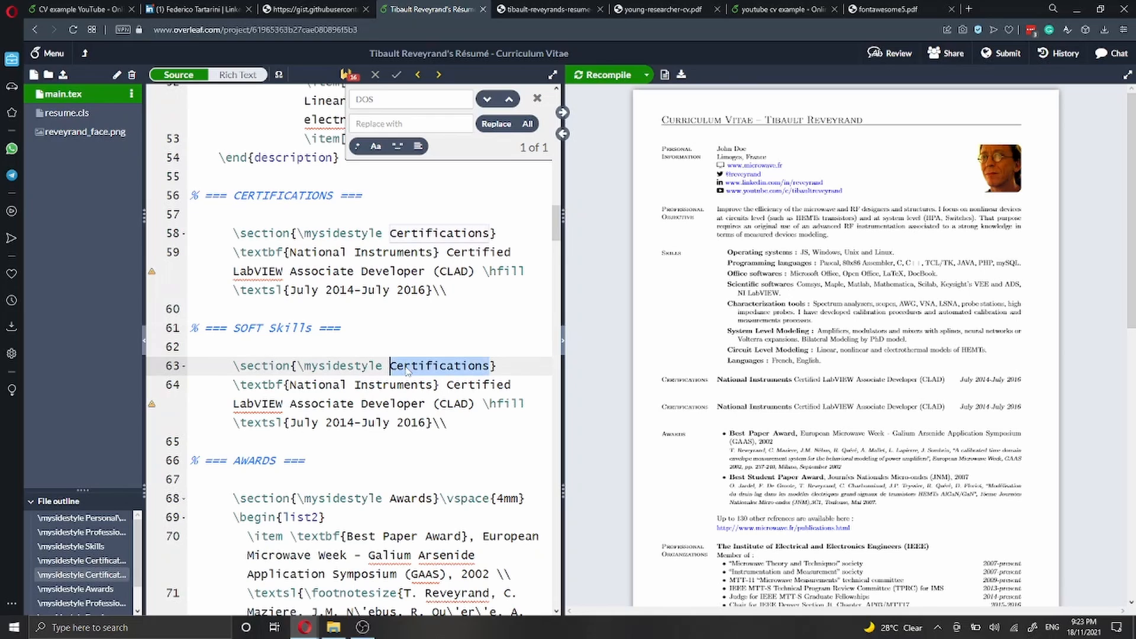
text(Soft Skil)
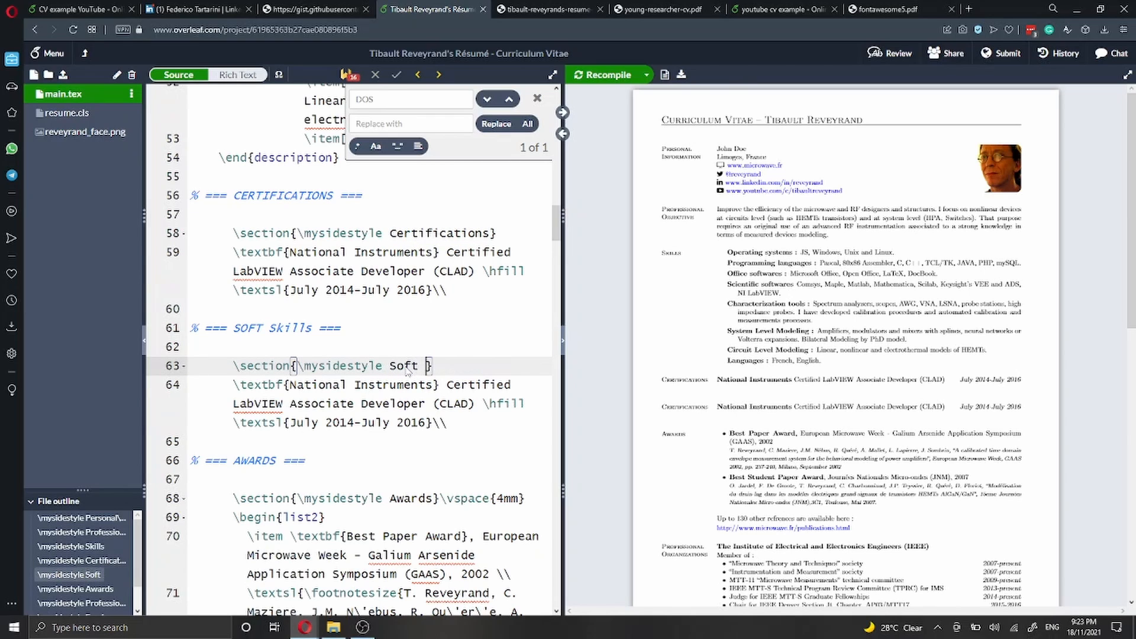
text(ls)
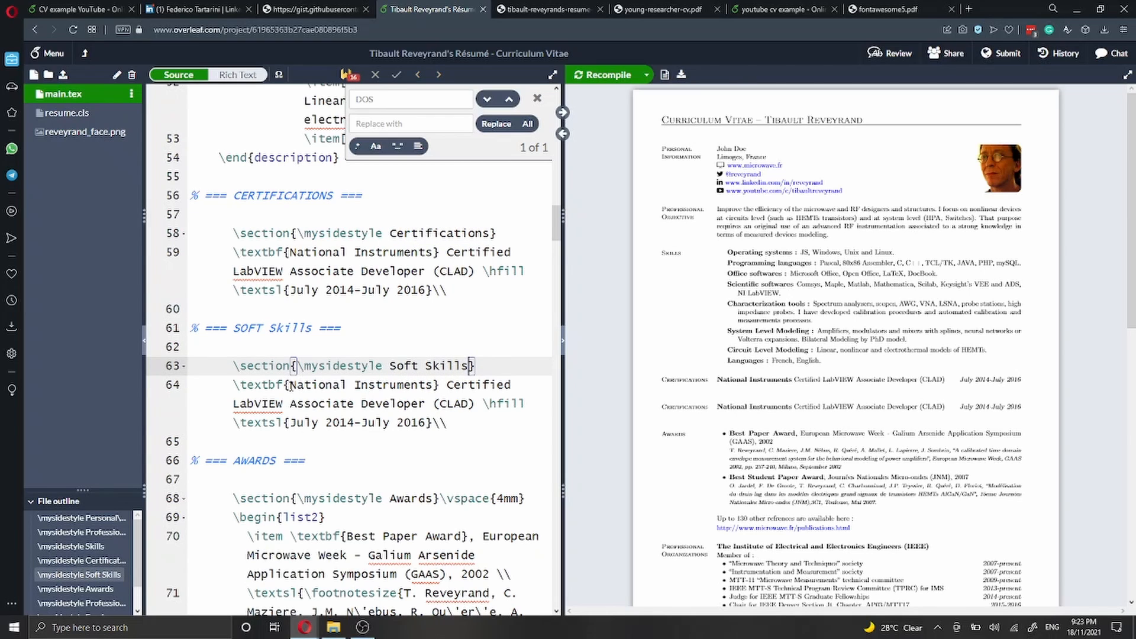
drag(291, 386, 437, 385)
text(Netw)
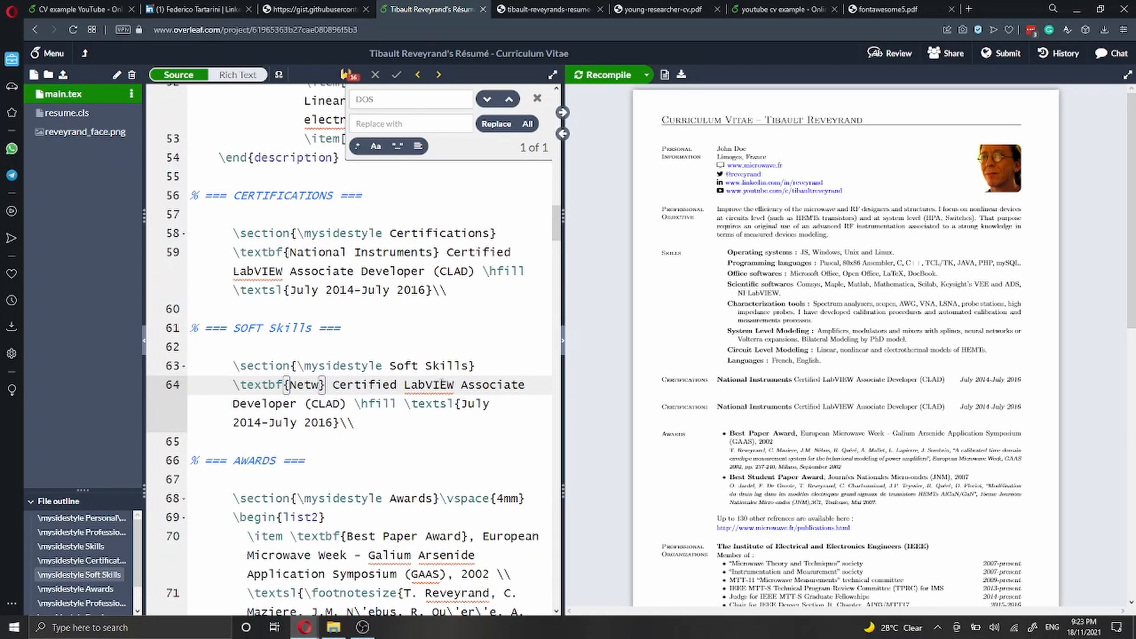
text(orking)
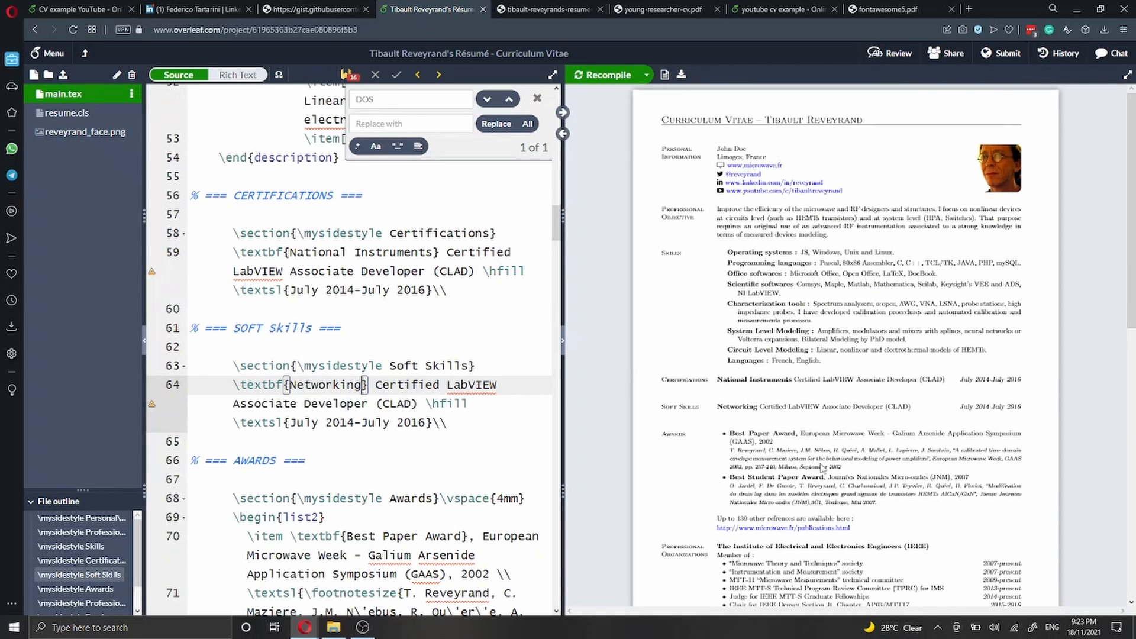
Step: Locate the profile picture's source from the PDF and highlight the image file name in its includegraphics line
scroll(815, 459, down, 10)
scroll(824, 437, up, 10)
scroll(307, 267, up, 15)
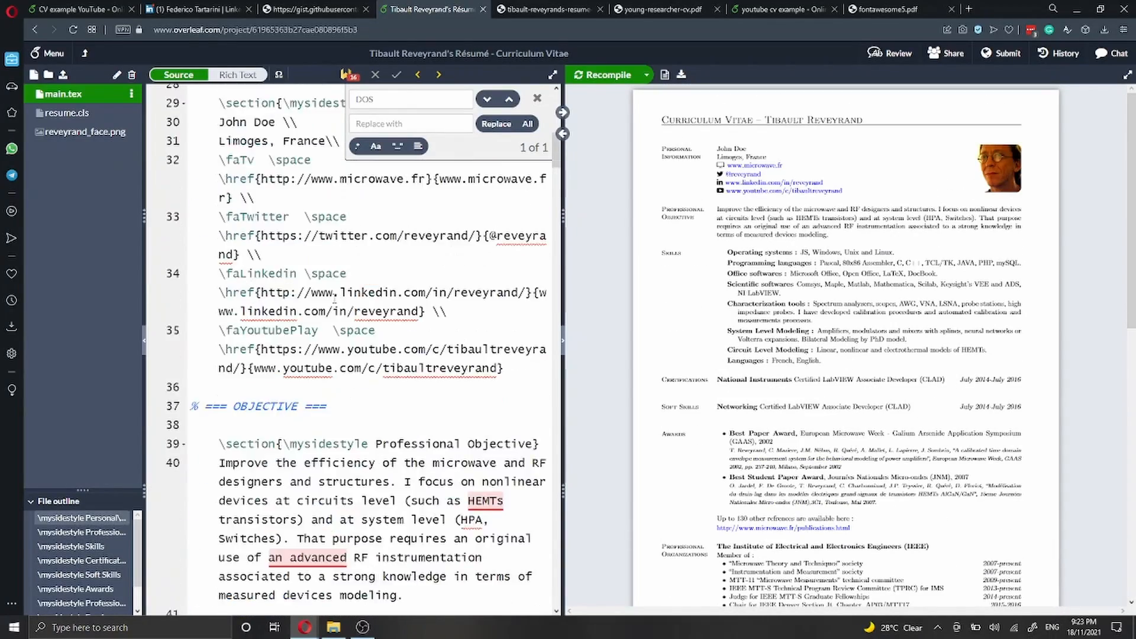
scroll(339, 304, up, 4)
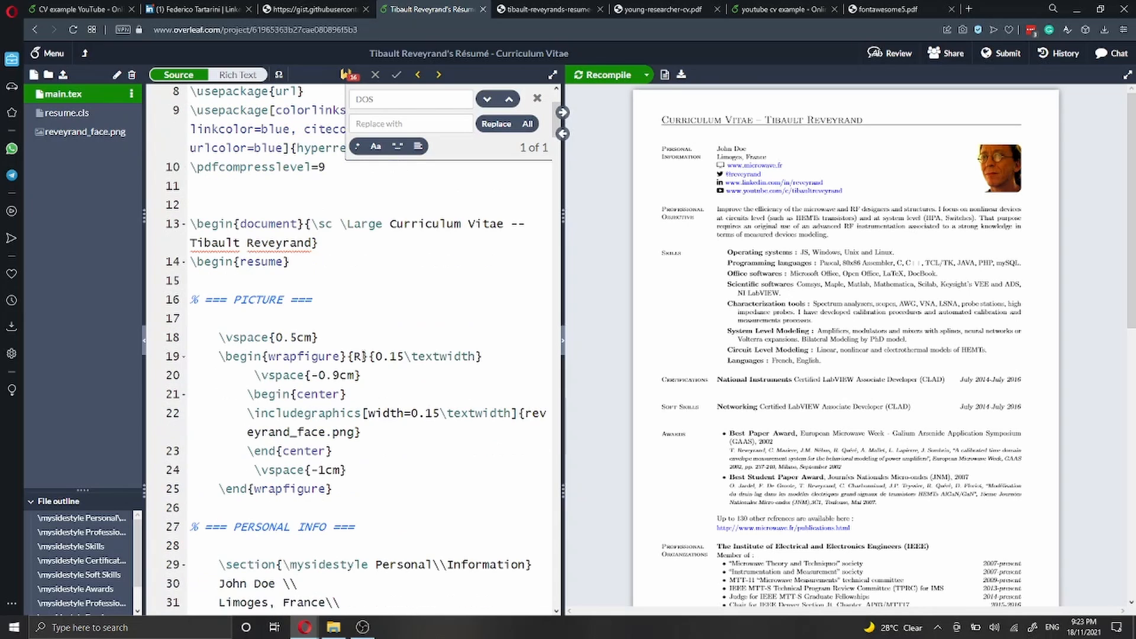
double_click(289, 432)
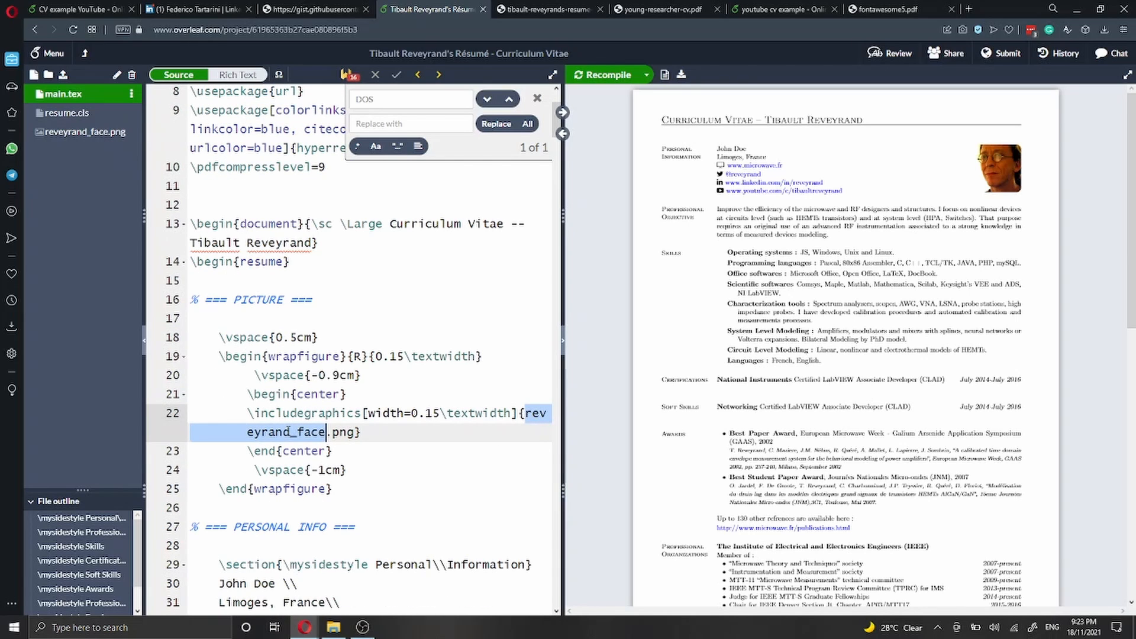
click(332, 433)
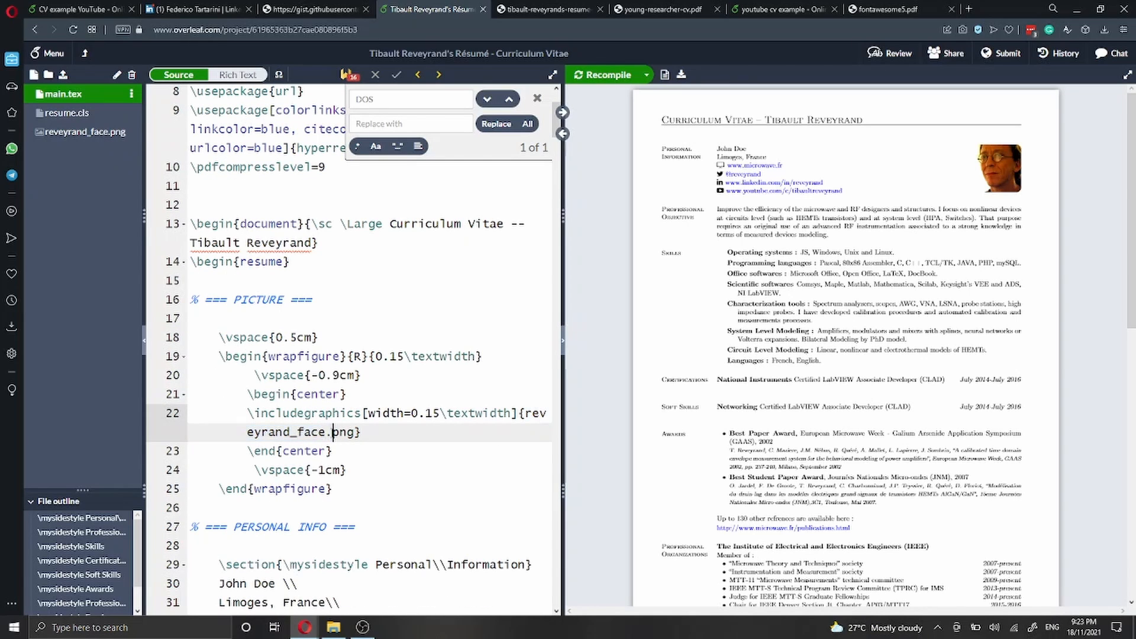
double_click(994, 164)
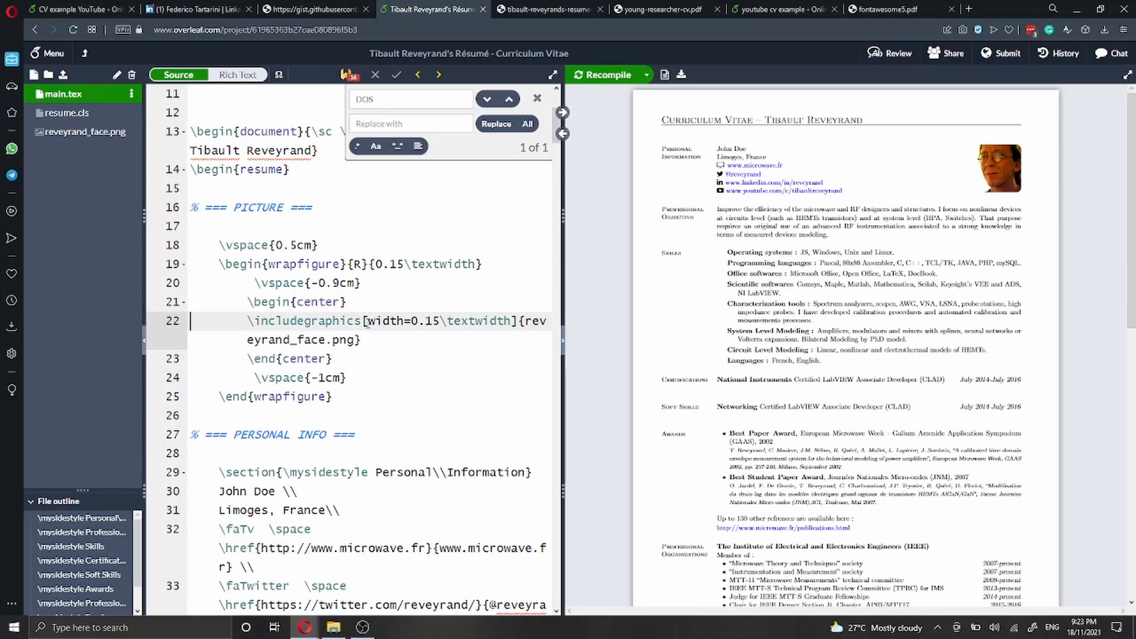
double_click(523, 323)
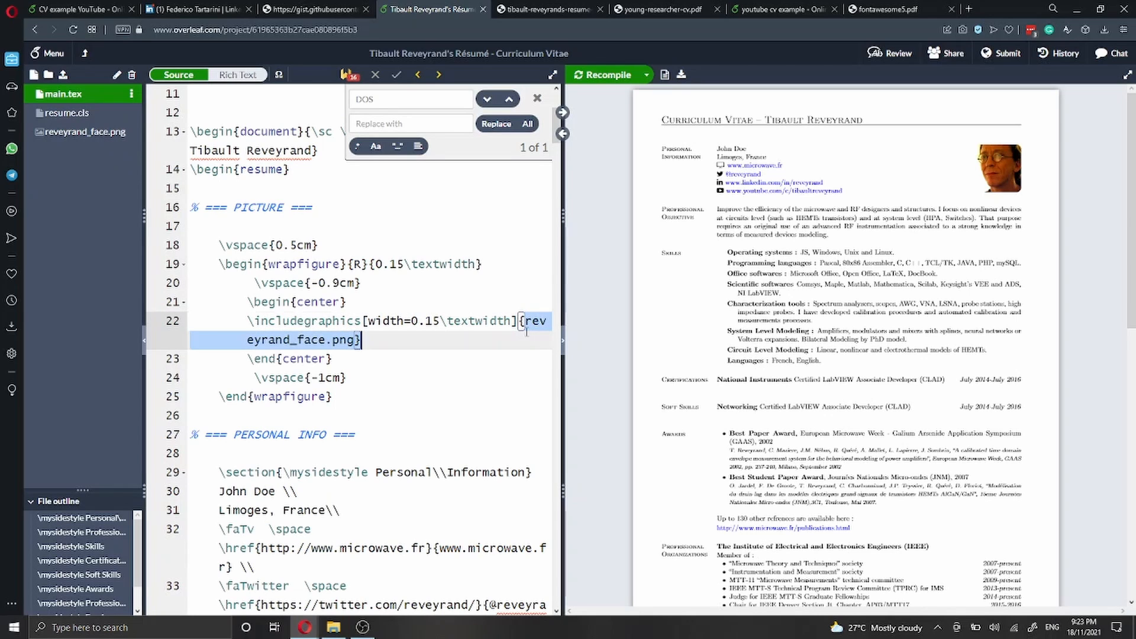
Step: Search Google for "avatar image" in place of the open fontawesome5 PDF
click(906, 9)
click(909, 31)
text(avatar im)
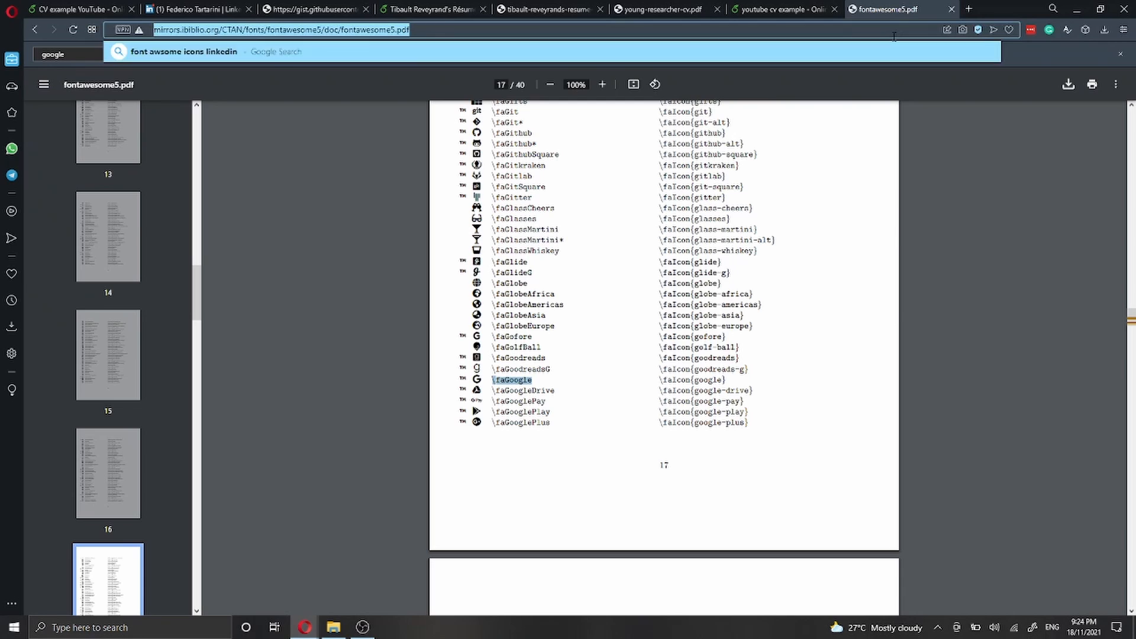
text(age)
key(Return)
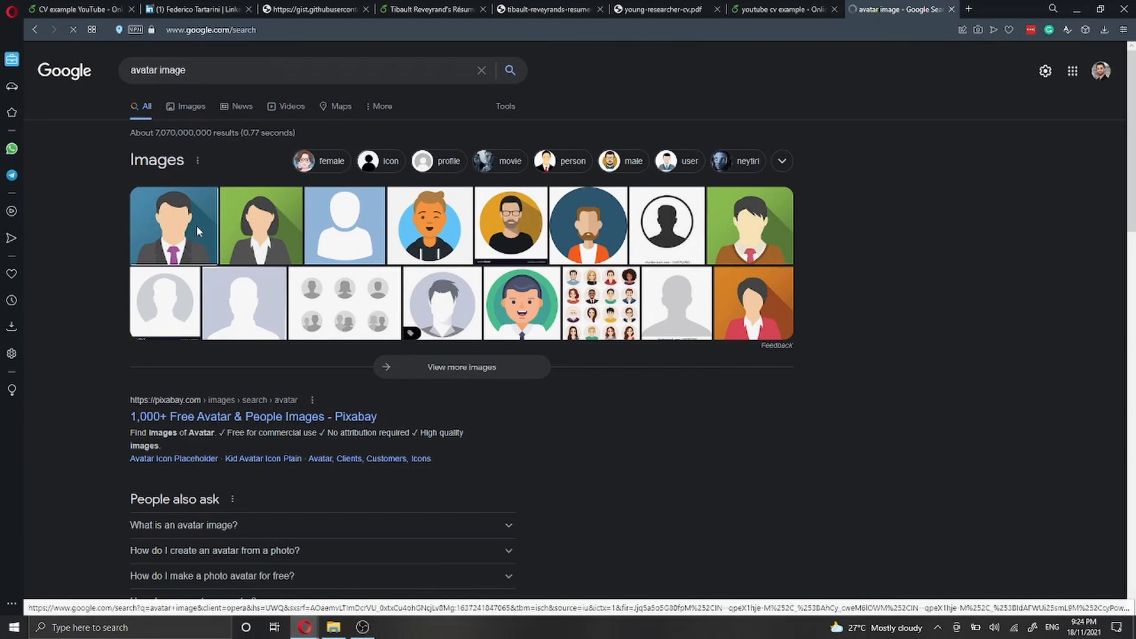
Step: Preview the first avatar image result from W3Schools and save it to Downloads as the PNG img_avatar
click(196, 226)
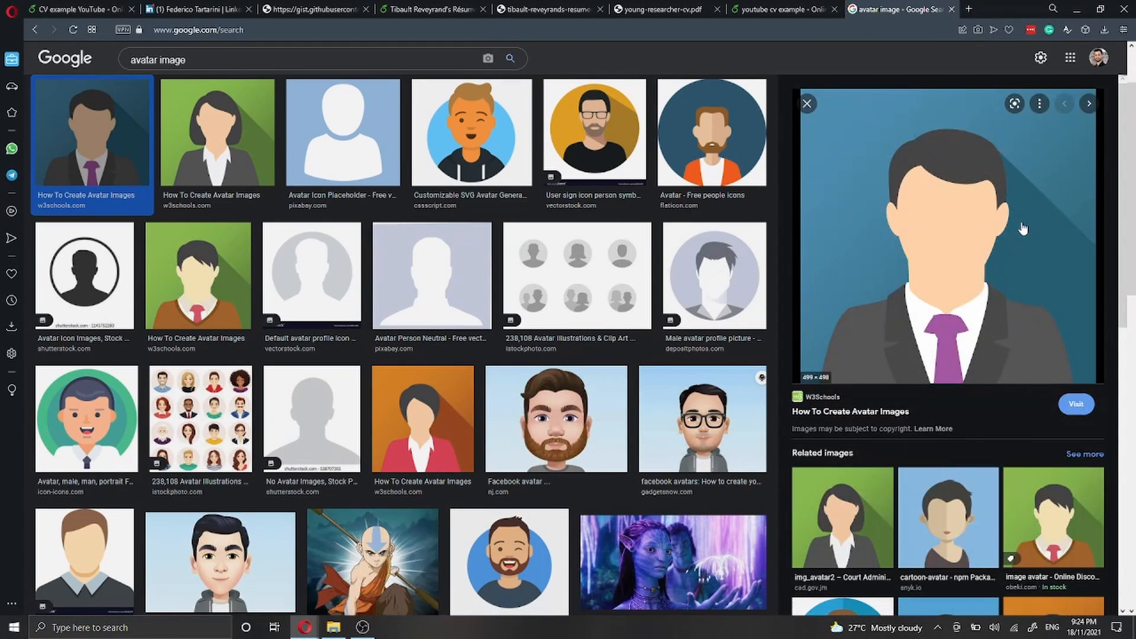
right_click(851, 223)
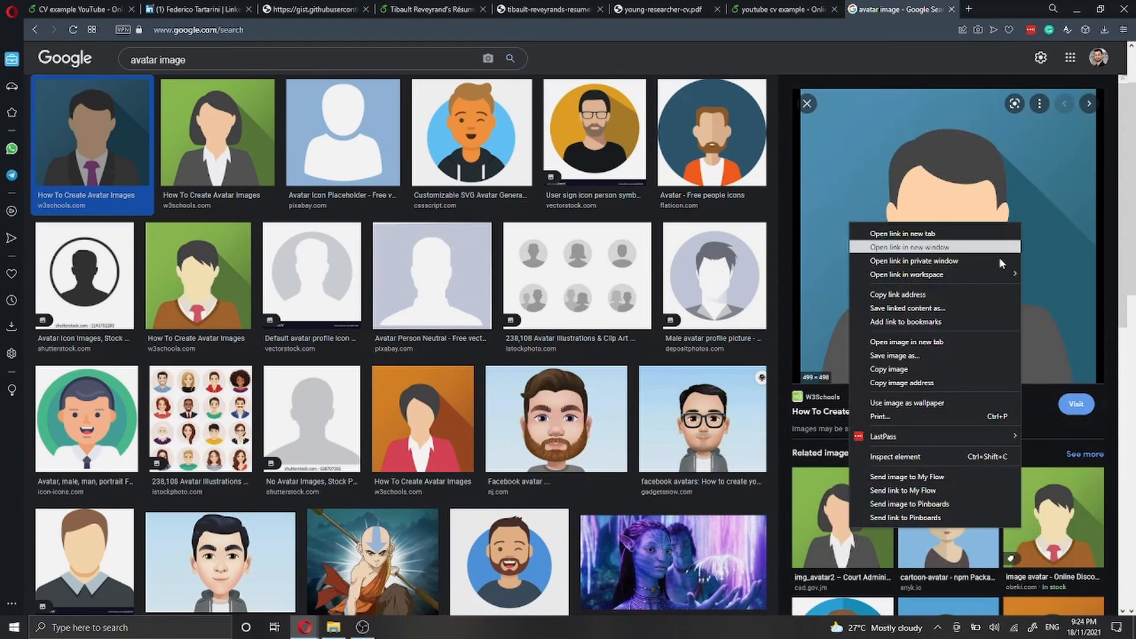
click(930, 367)
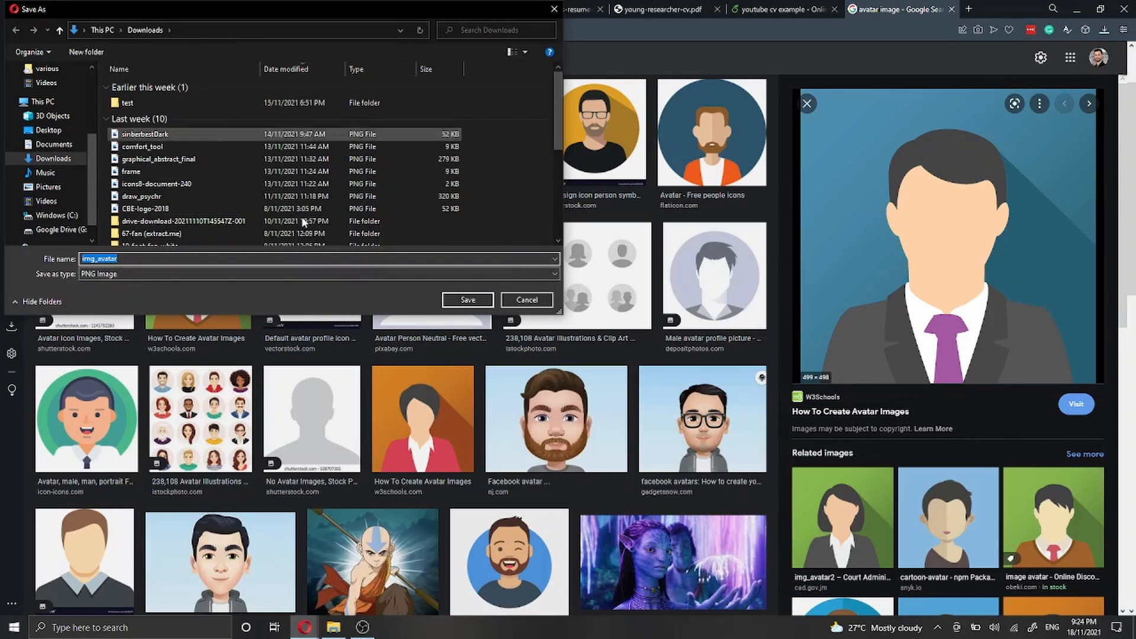
click(477, 303)
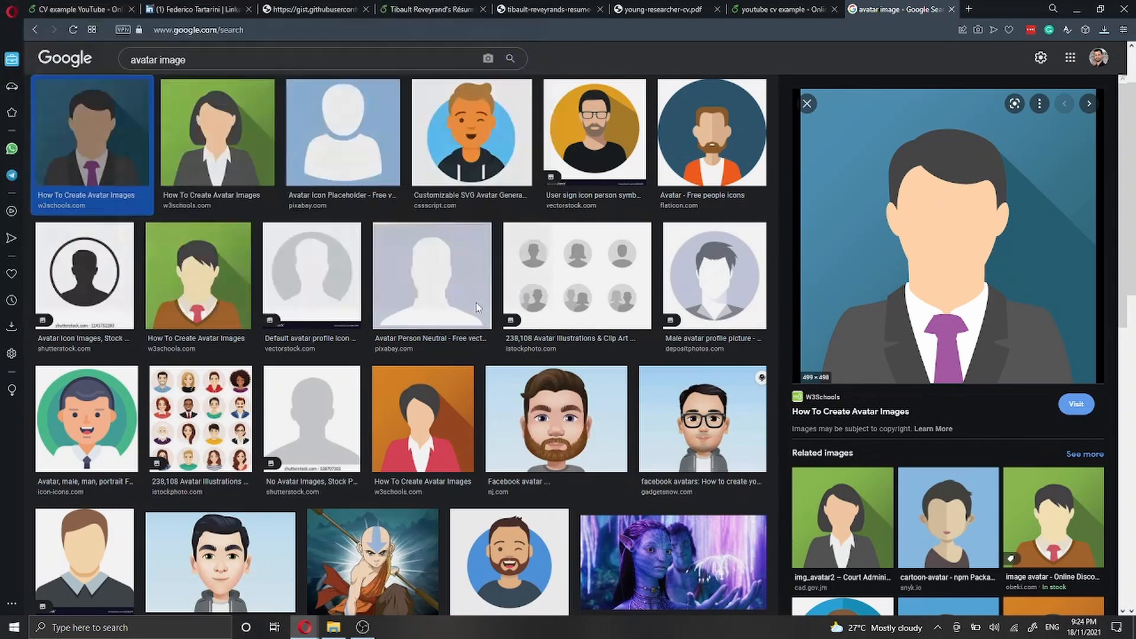
Step: Return to the résumé project in Overleaf and upload img_avatar from the Downloads folder
click(434, 10)
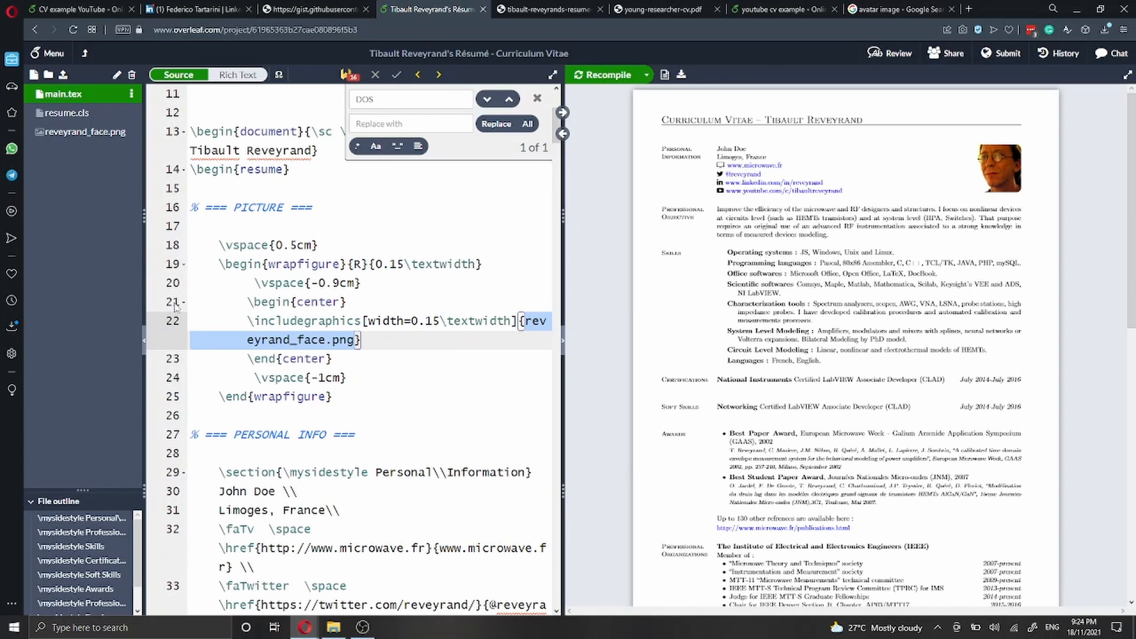
click(63, 74)
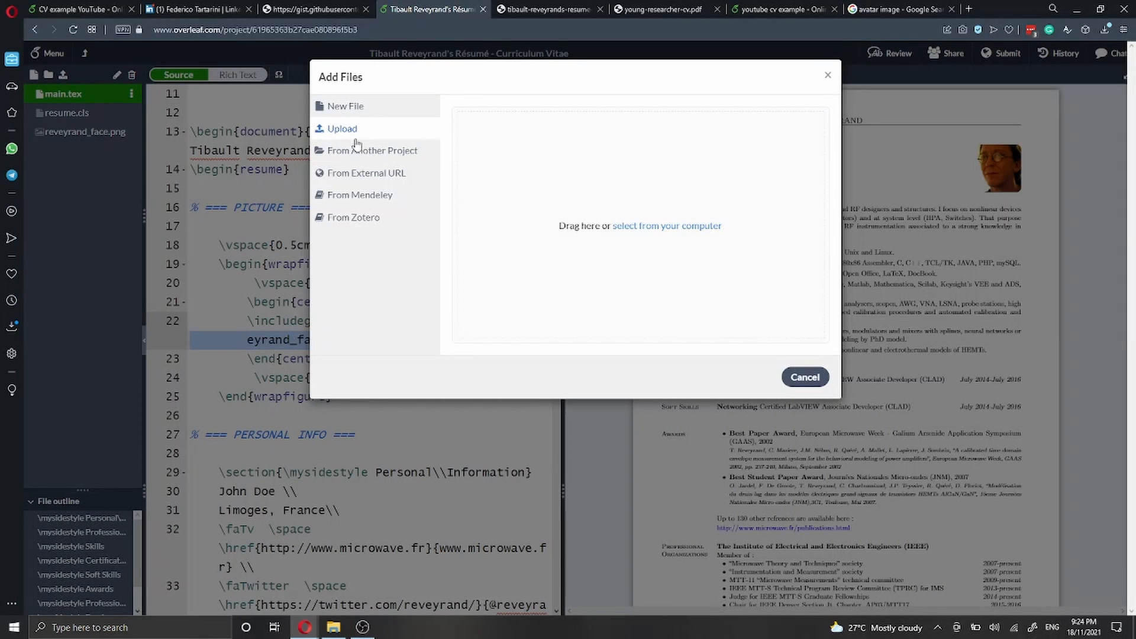
click(675, 227)
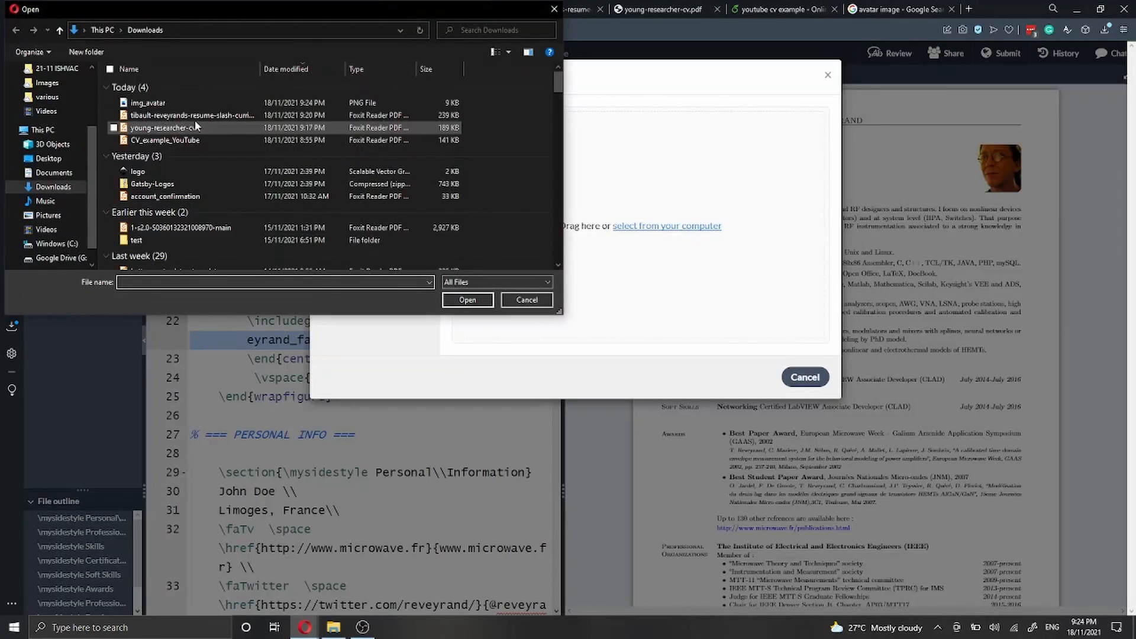
click(148, 103)
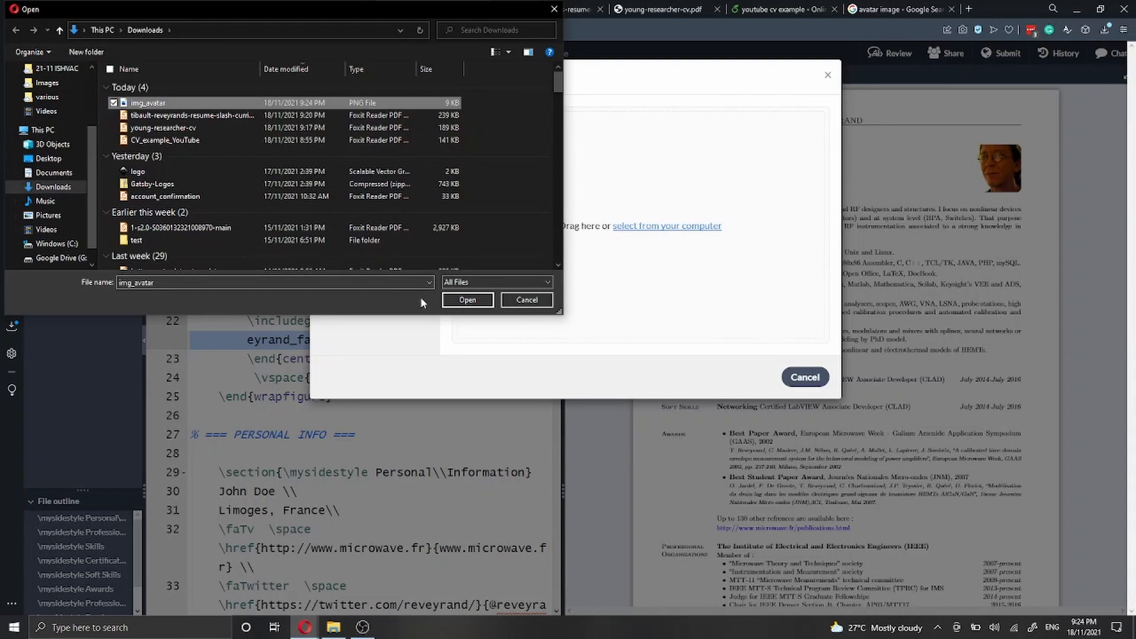
click(467, 300)
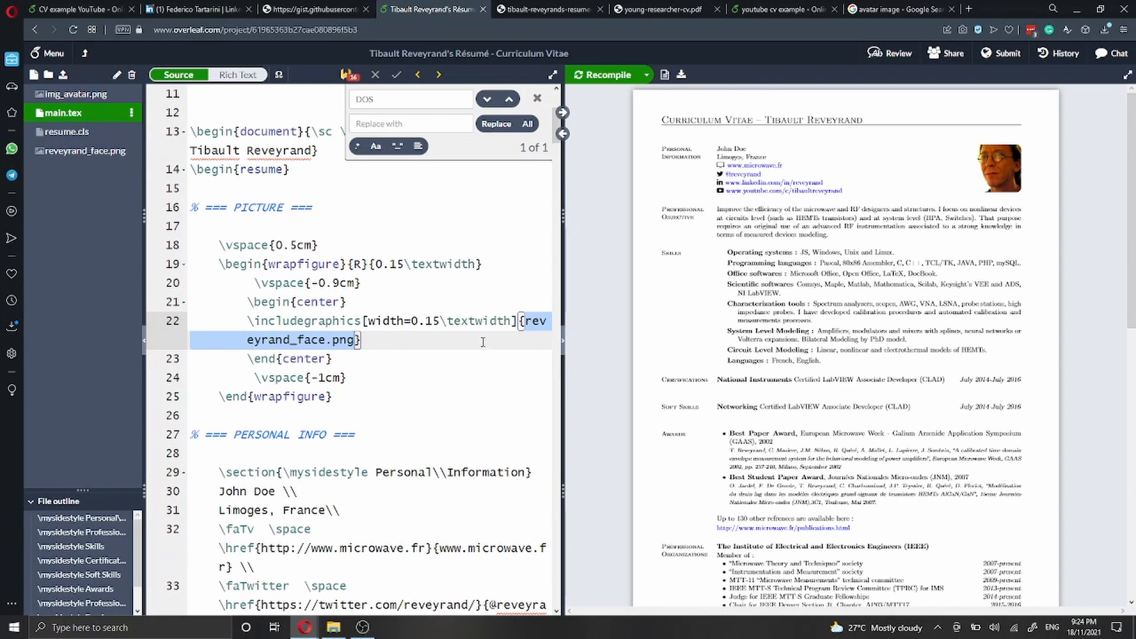
Step: Replace the picture's file name in includegraphics with img_avatar, without the .png extension, then recompile and review the PDF
click(524, 323)
drag(525, 323, 355, 339)
text(ima)
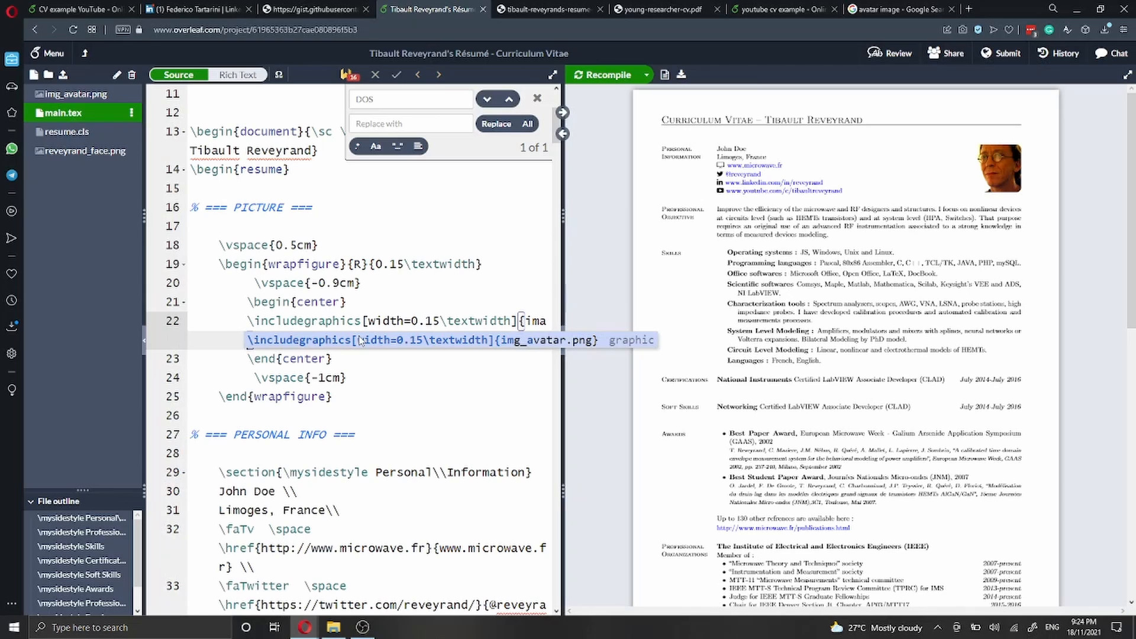
click(360, 341)
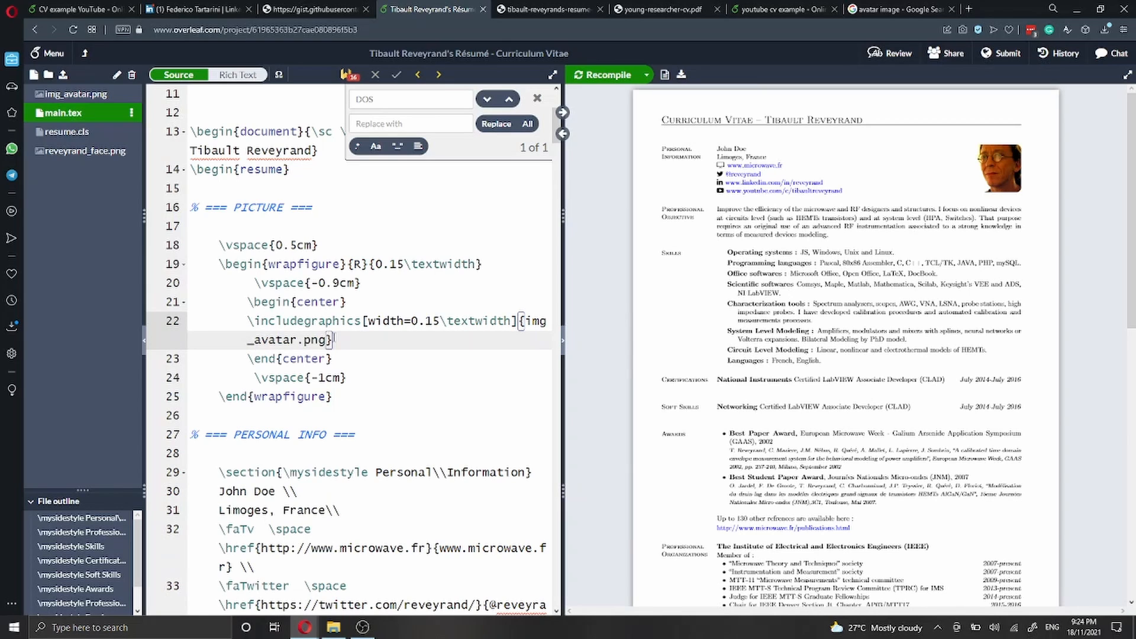
key(BackSpace)
key(BackSpace)
key(BackSpace)
key(BackSpace)
key(ctrl+s)
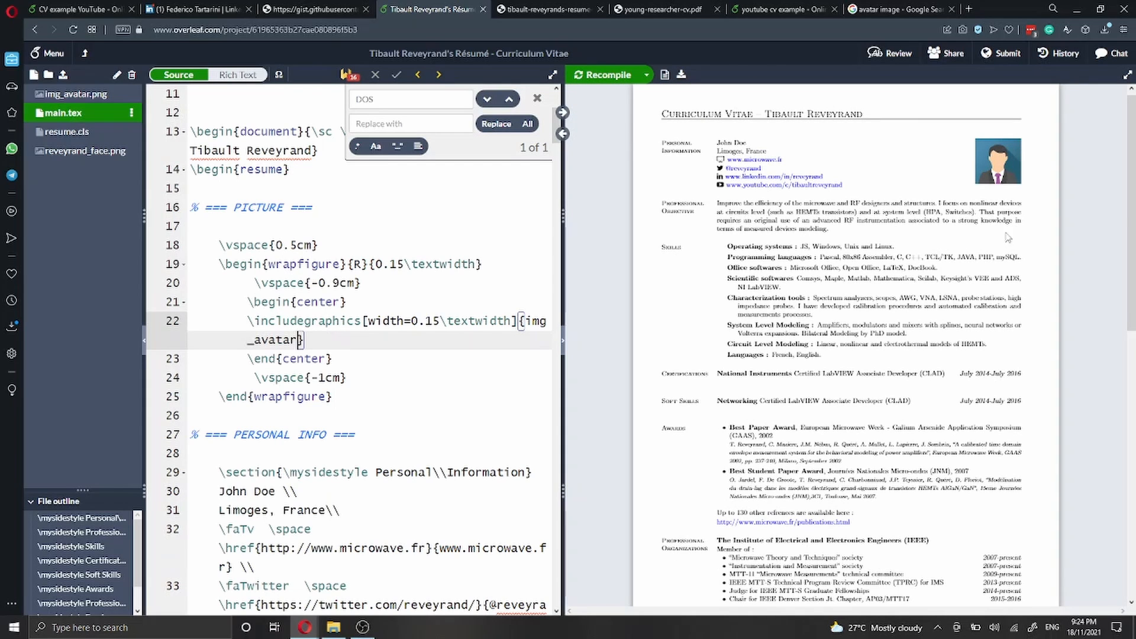
scroll(987, 256, down, 2)
scroll(987, 257, down, 8)
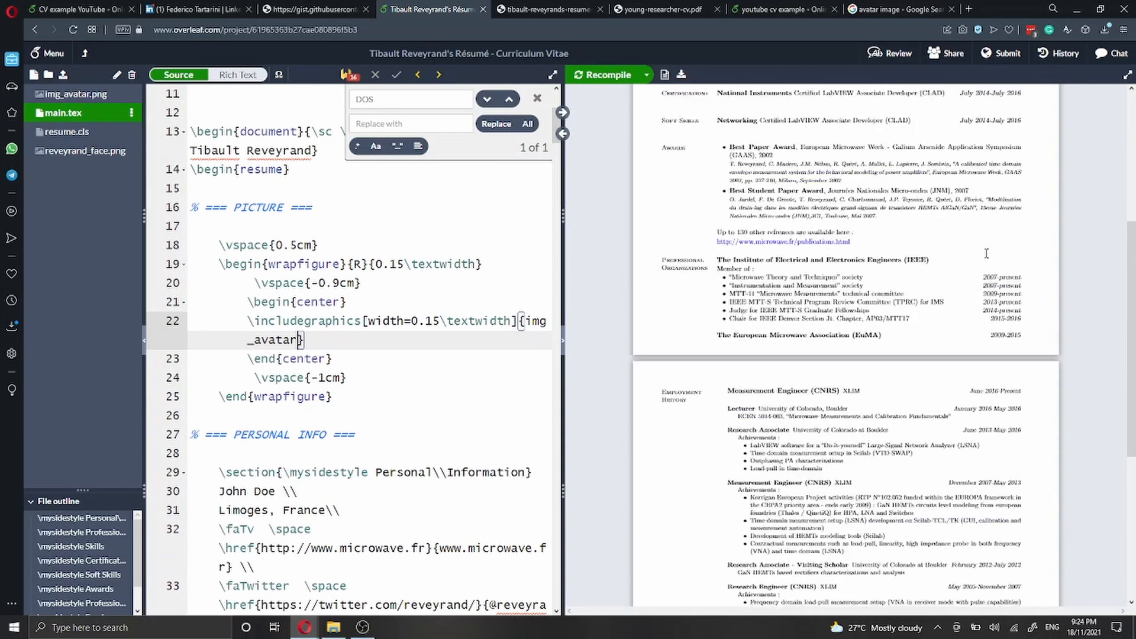
scroll(987, 254, up, 10)
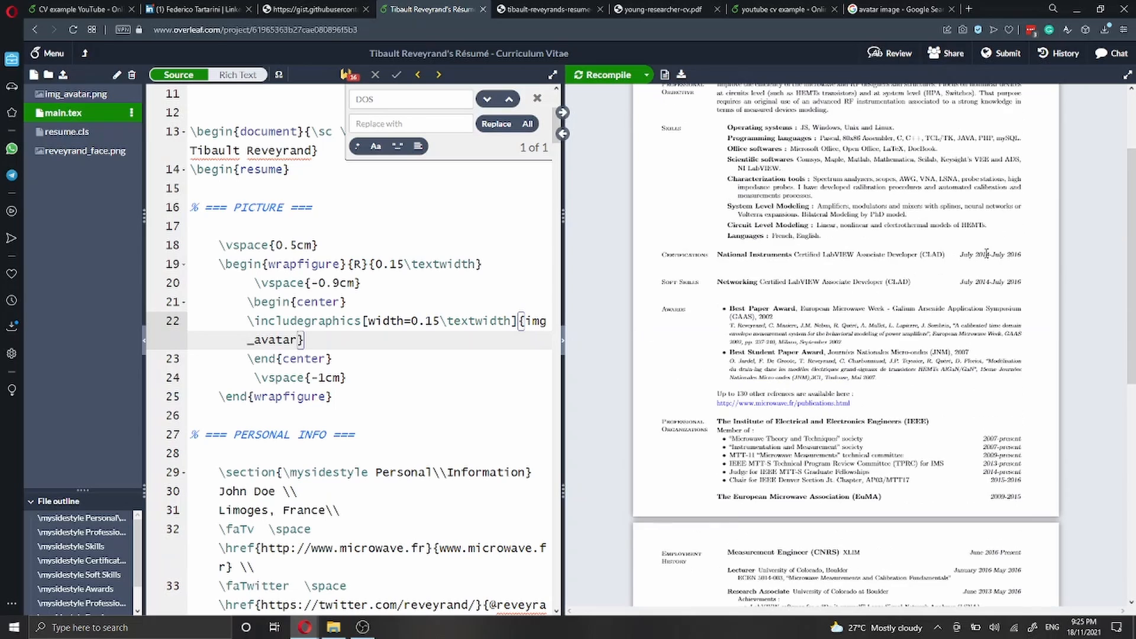